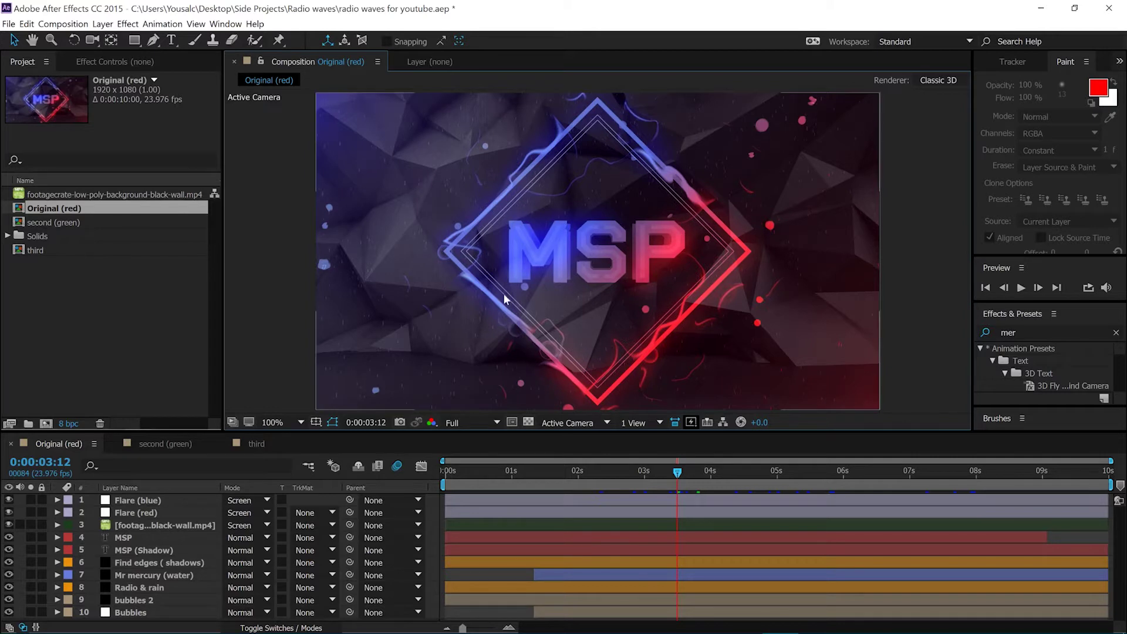
- Solo the low-poly black-wall footage layer and scrub the timeline to 0:00:03:05 to view the background alone
{"action": "left_click", "coordinate": [156, 526]}
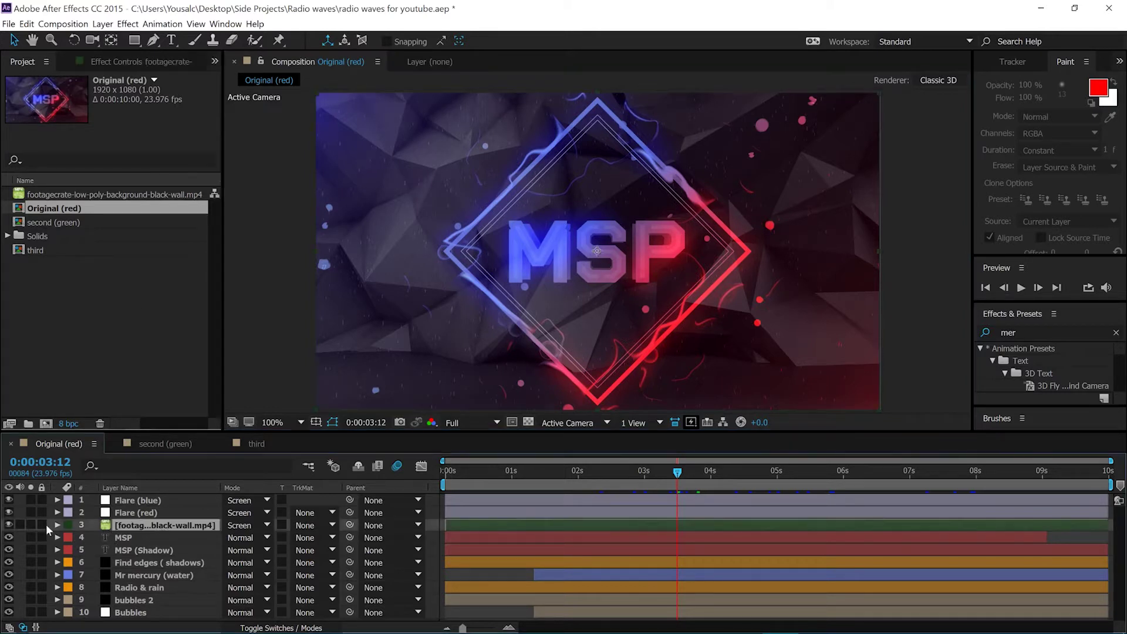
{"action": "left_click", "coordinate": [31, 525]}
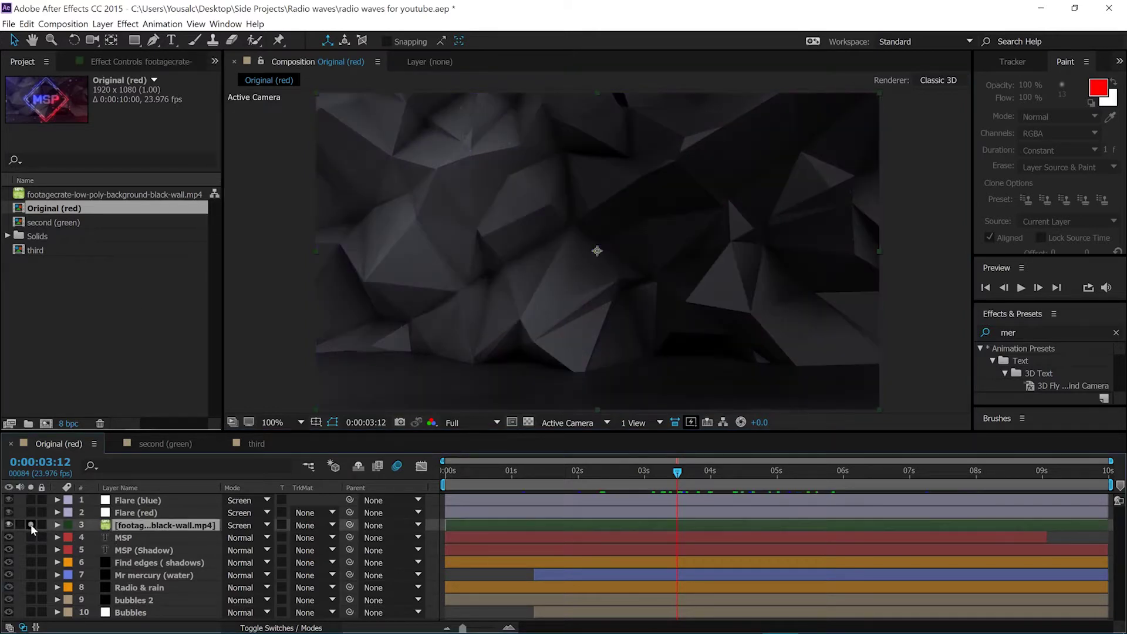
{"action": "left_click_drag", "start_coordinate": [681, 473], "coordinate": [658, 485]}
- Switch to Firefox and open productioncrate.com
{"action": "left_click", "coordinate": [133, 626]}
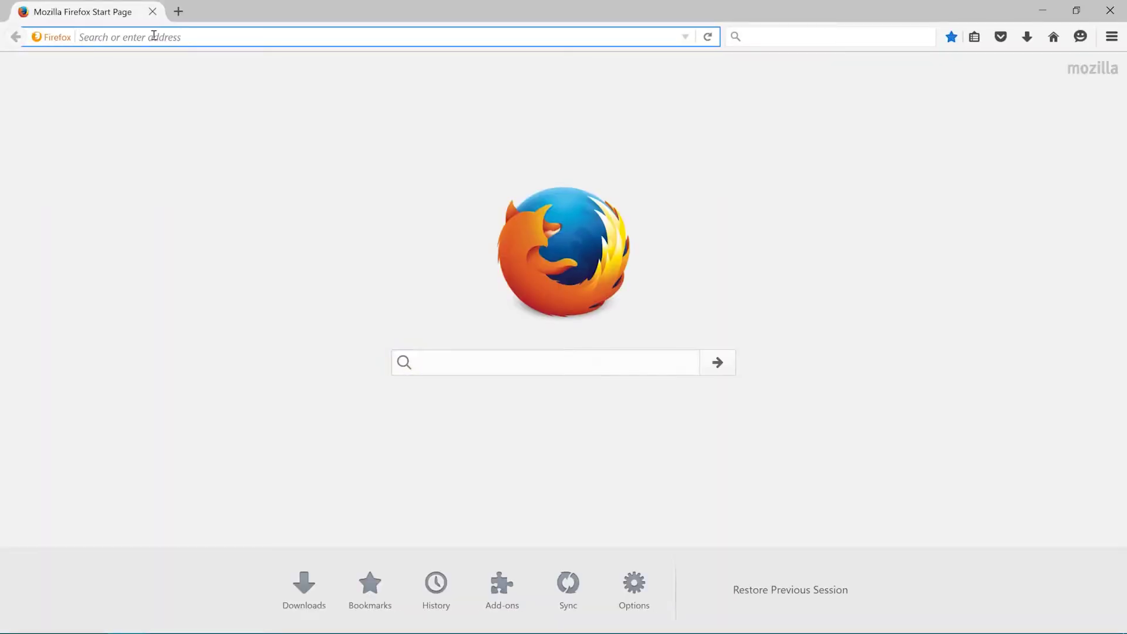
{"action": "type", "text": "productioncrate.com"}
{"action": "key", "text": "Return"}
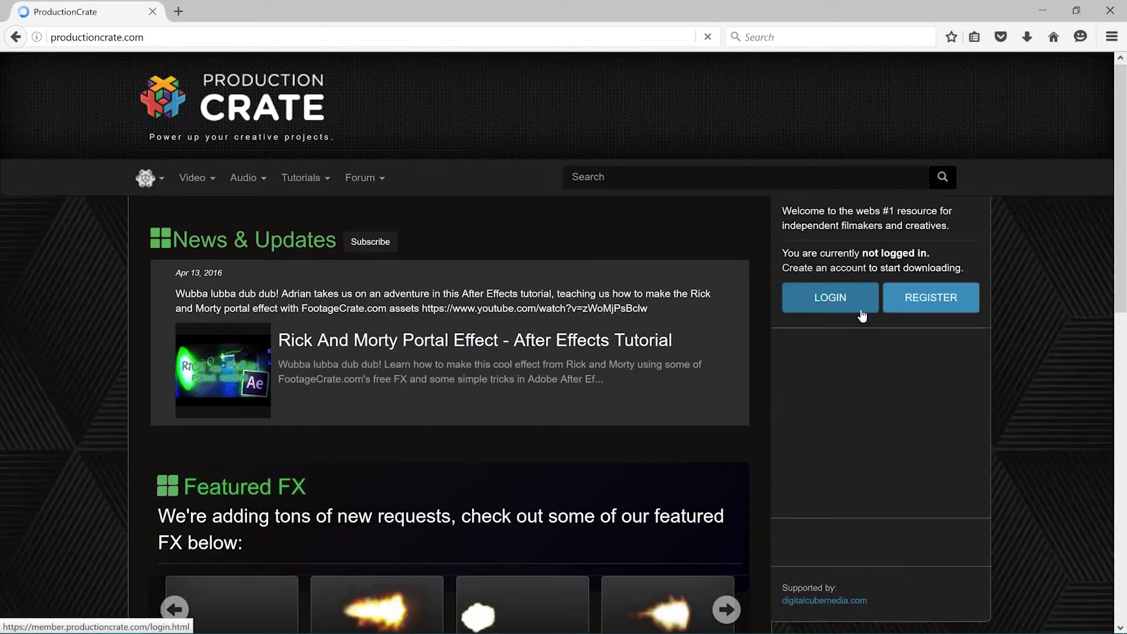
- Open the site's registration page, choose the Basic Account and view the sign-up form
{"action": "left_click", "coordinate": [909, 309]}
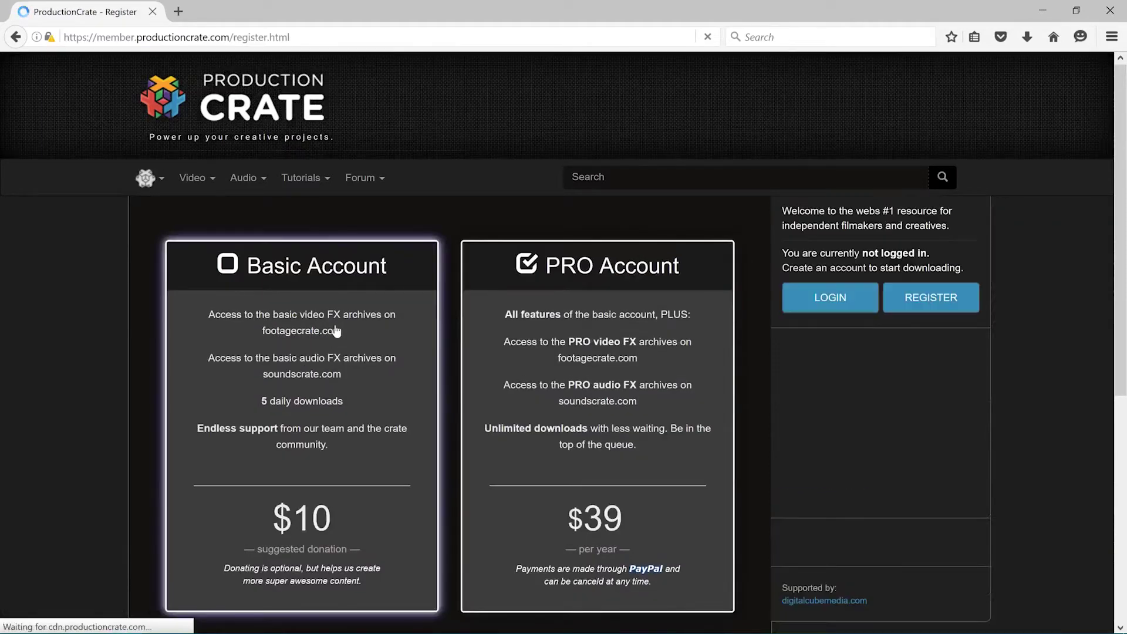
{"action": "left_click", "coordinate": [336, 332]}
{"action": "scroll", "coordinate": [335, 394], "scroll_direction": "down", "scroll_amount": 1}
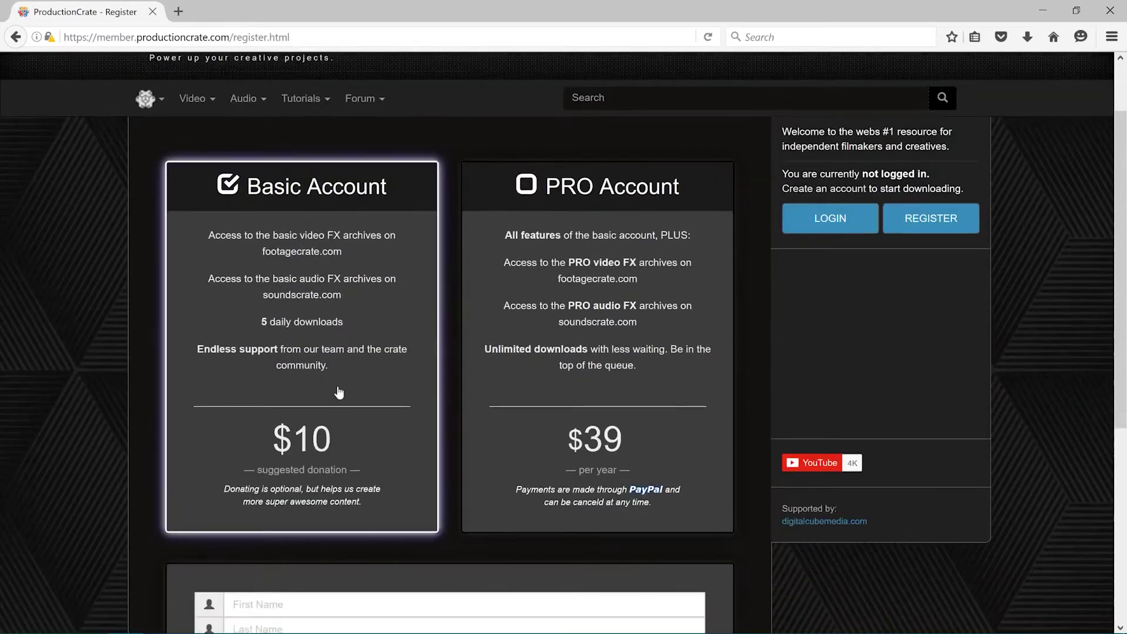
{"action": "scroll", "coordinate": [339, 393], "scroll_direction": "down", "scroll_amount": 3}
{"action": "left_click", "coordinate": [332, 362]}
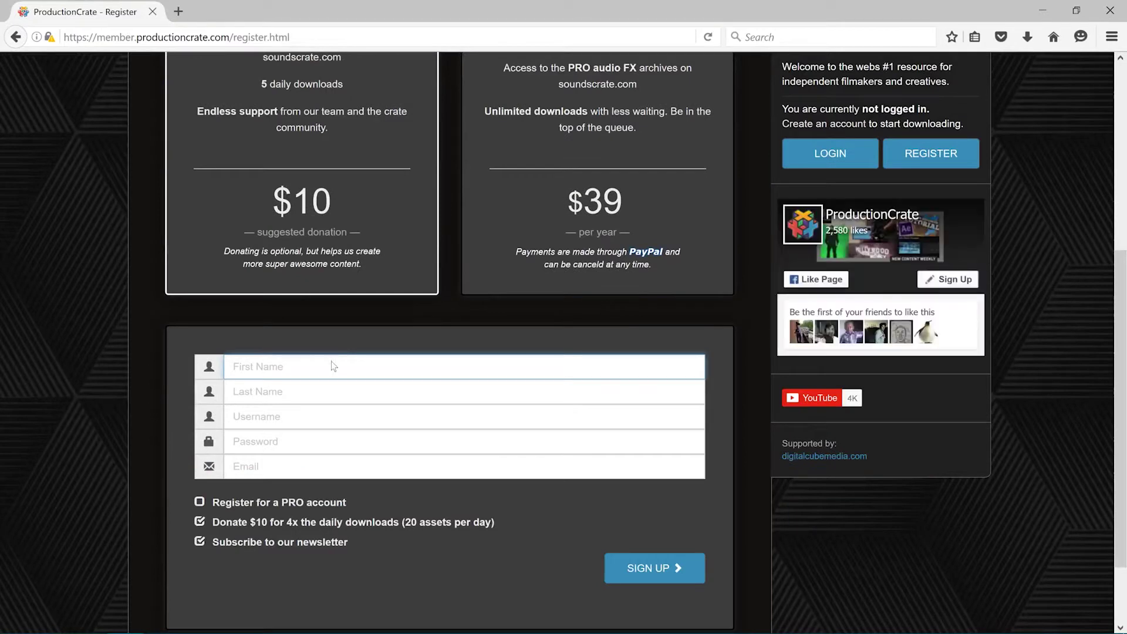
{"action": "scroll", "coordinate": [310, 379], "scroll_direction": "up", "scroll_amount": 3}
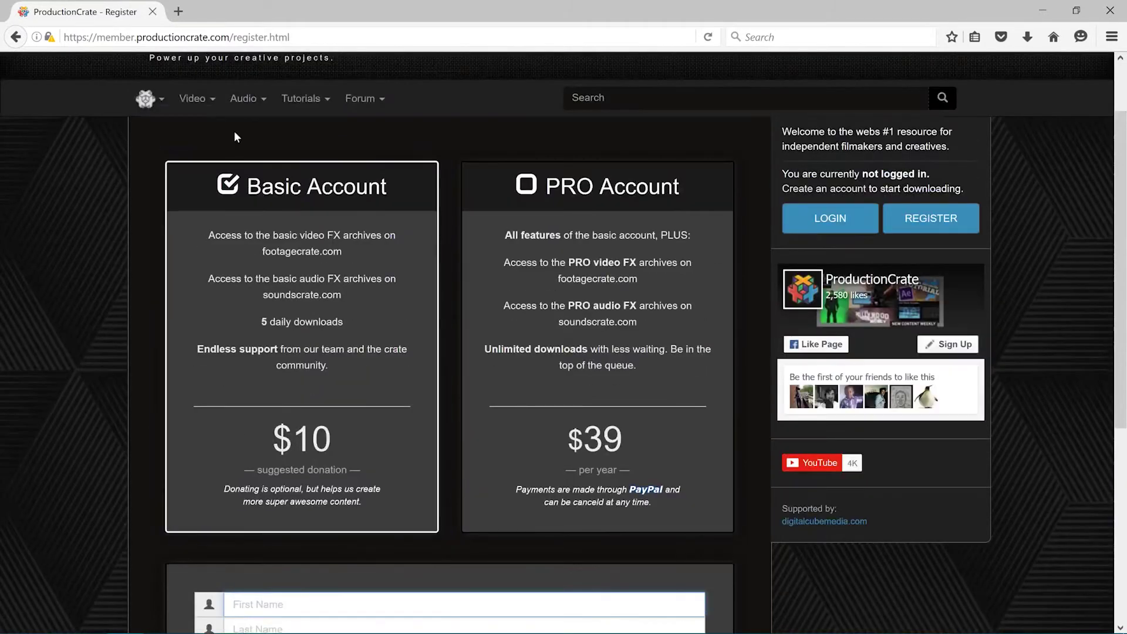
- Browse the site's Backgrounds video category and open the Low Poly Black Background clip
{"action": "left_click", "coordinate": [207, 99]}
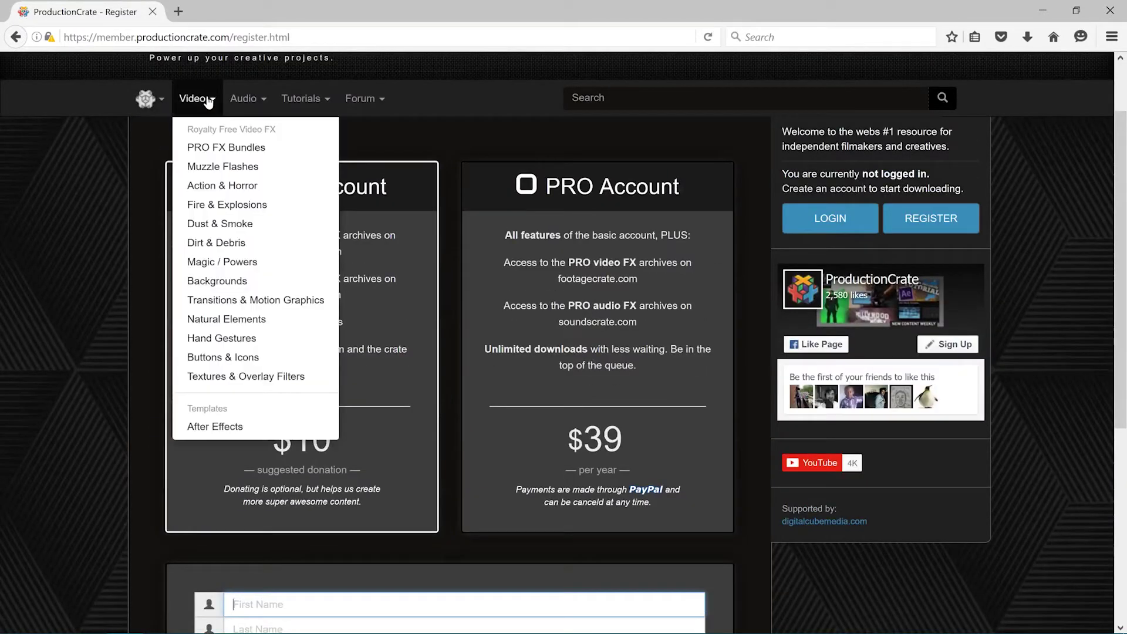
{"action": "left_click", "coordinate": [208, 284]}
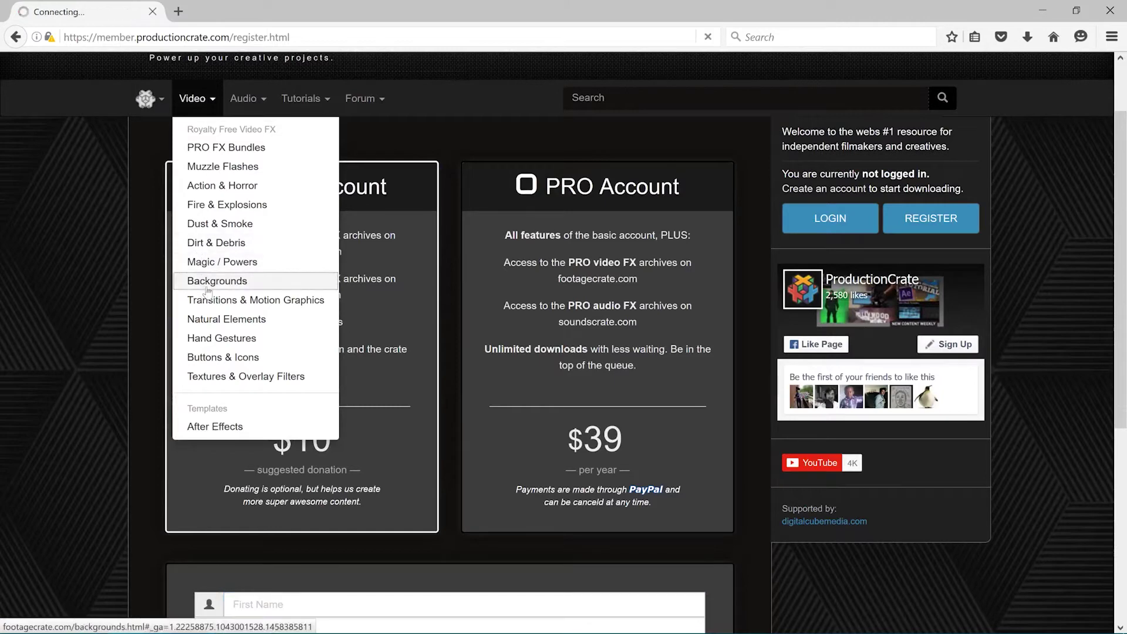
{"action": "scroll", "coordinate": [309, 352], "scroll_direction": "down", "scroll_amount": 3}
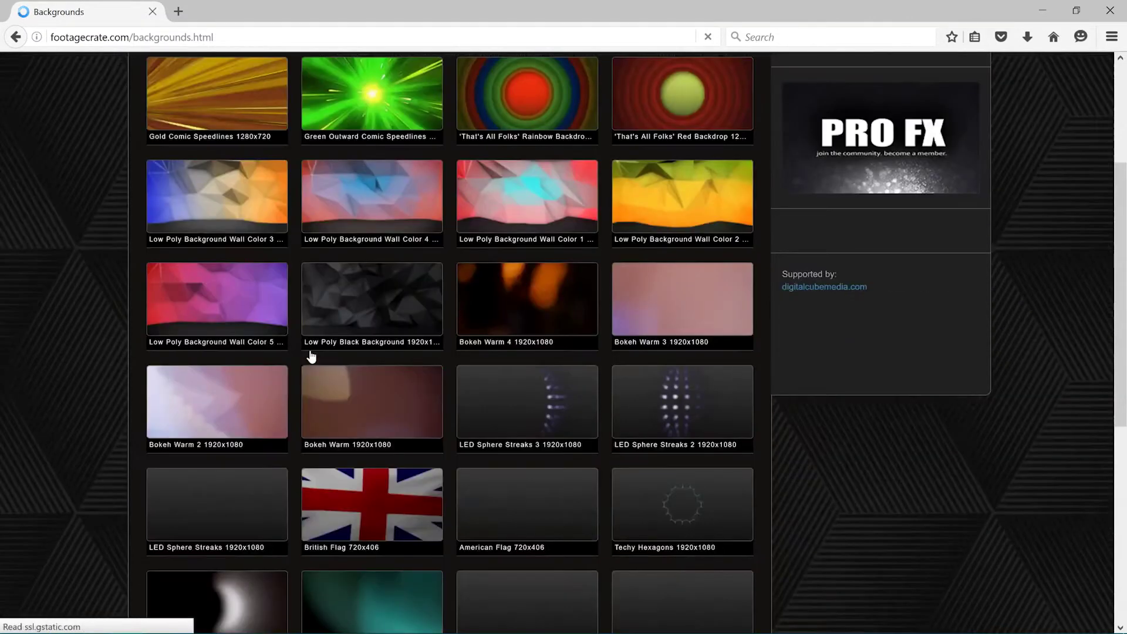
{"action": "scroll", "coordinate": [311, 356], "scroll_direction": "down", "scroll_amount": 1}
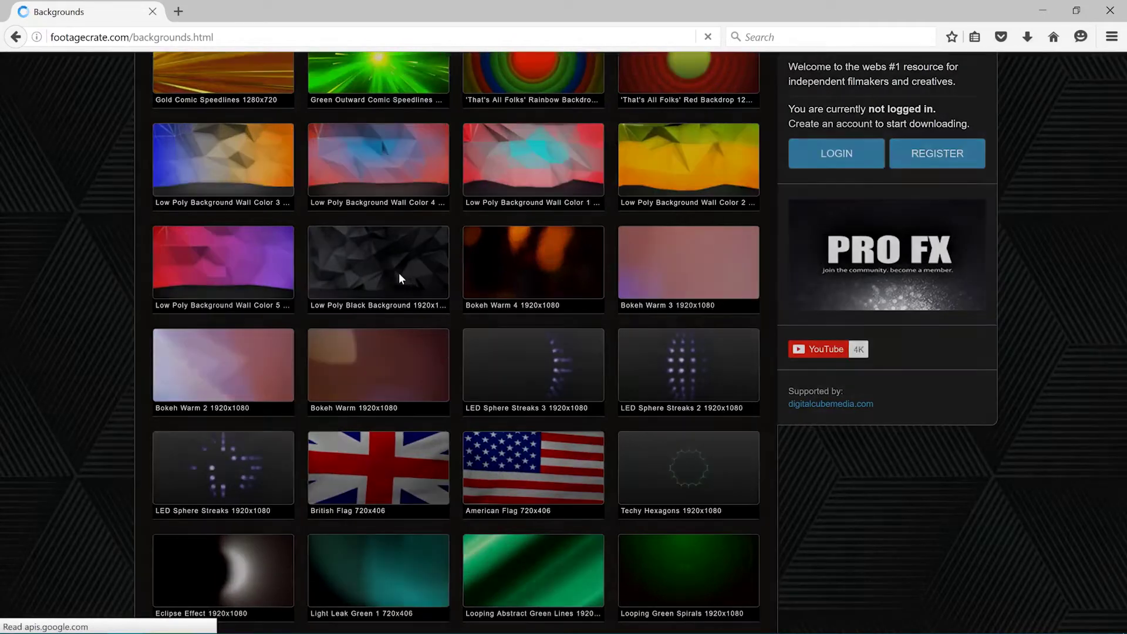
{"action": "left_click", "coordinate": [399, 279]}
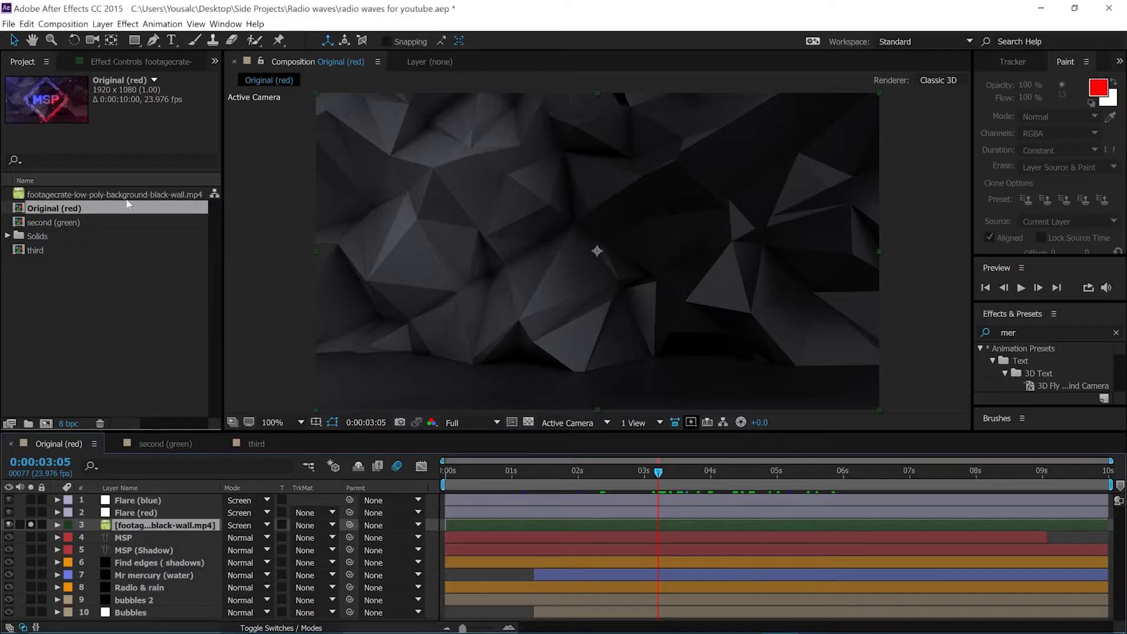
{"action": "double_click", "coordinate": [50, 327]}
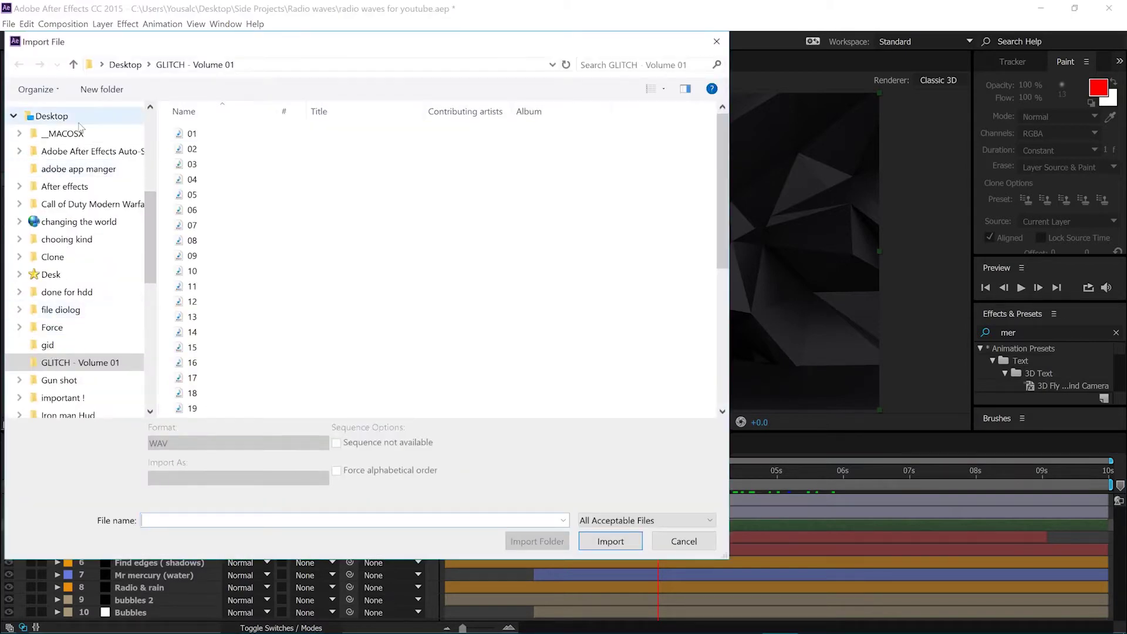
{"action": "left_click", "coordinate": [51, 116]}
{"action": "left_click", "coordinate": [716, 40]}
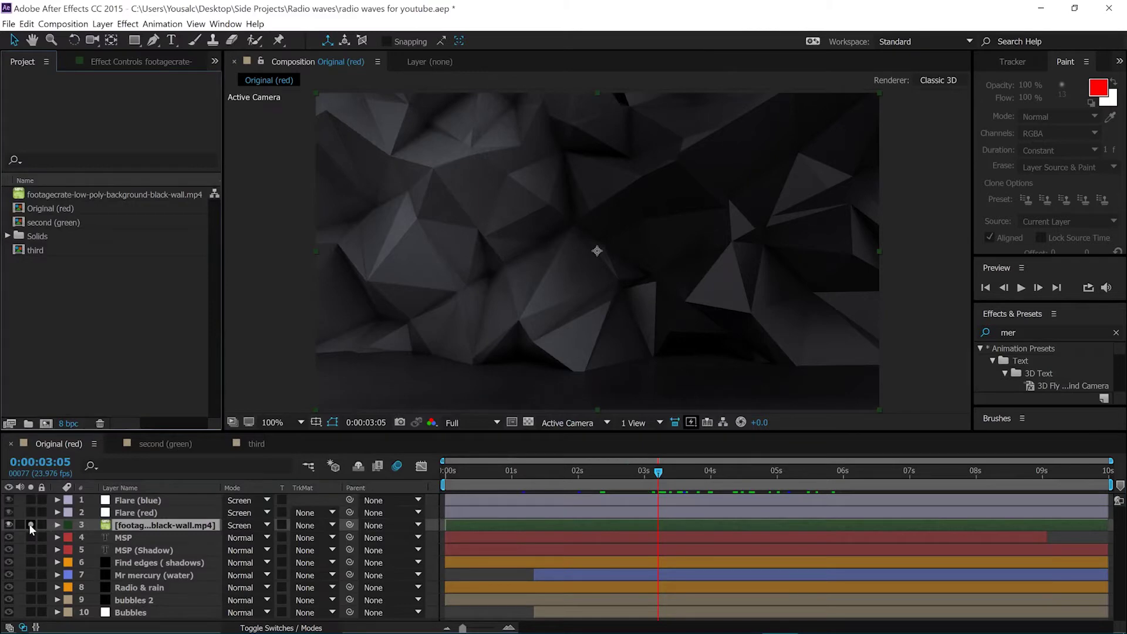
- Create a new composition named intro at 1920 x 1080 px, 23.976 fps, with a duration of 0:00:10:00
{"action": "left_click", "coordinate": [176, 445]}
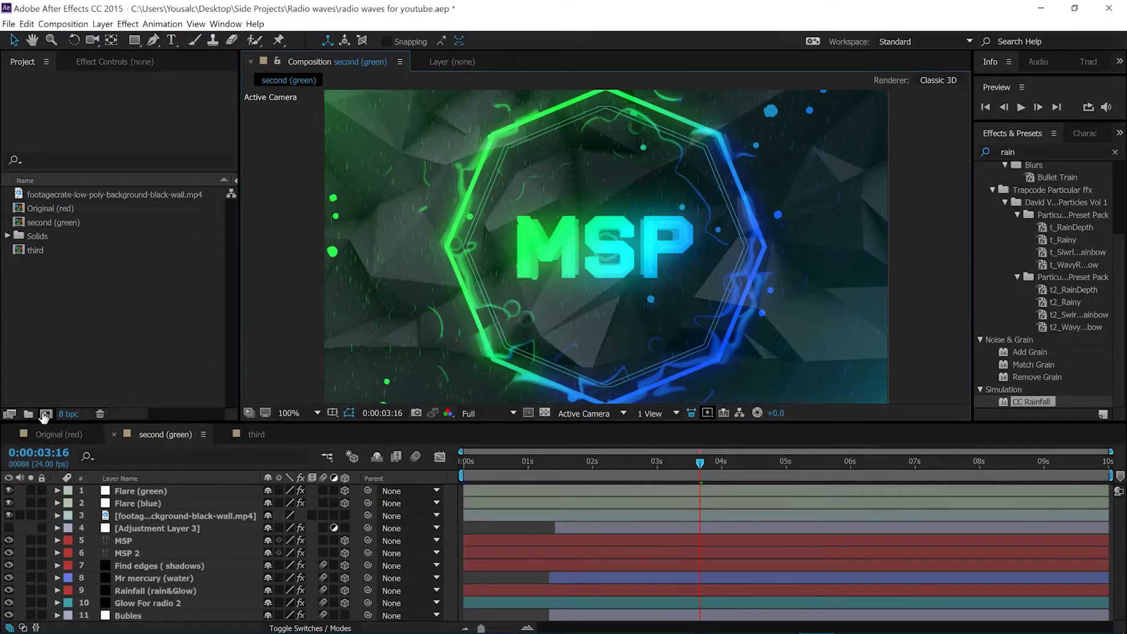
{"action": "left_click", "coordinate": [46, 414]}
{"action": "left_click", "coordinate": [456, 142]}
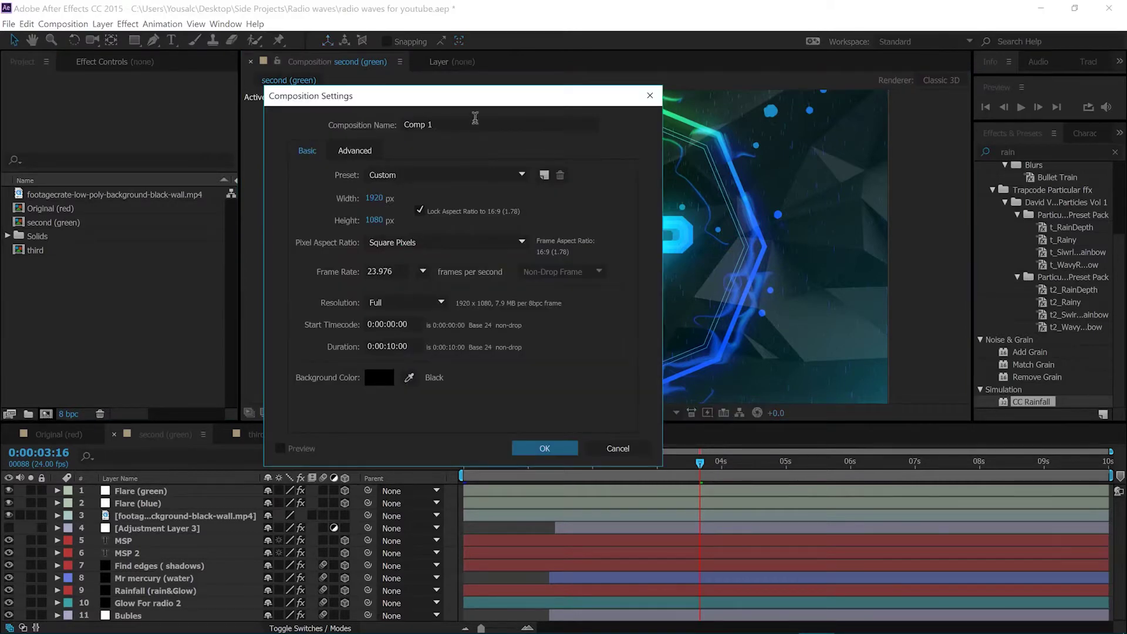
{"action": "double_click", "coordinate": [476, 118]}
{"action": "triple_click", "coordinate": [476, 118]}
{"action": "type", "text": "intro"}
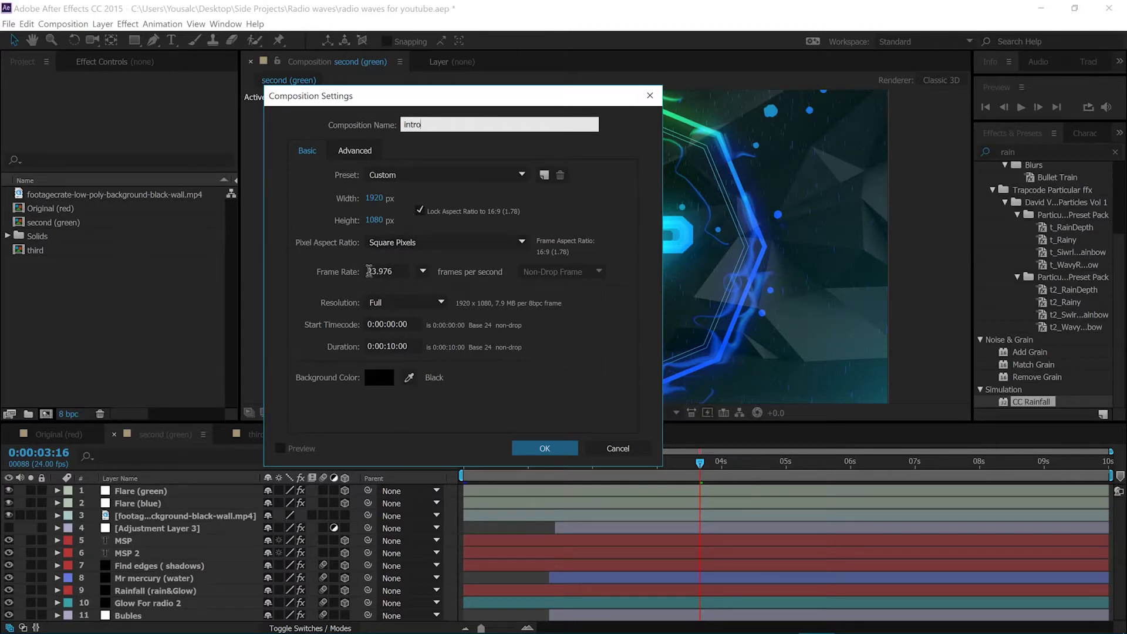
{"action": "left_click", "coordinate": [393, 347]}
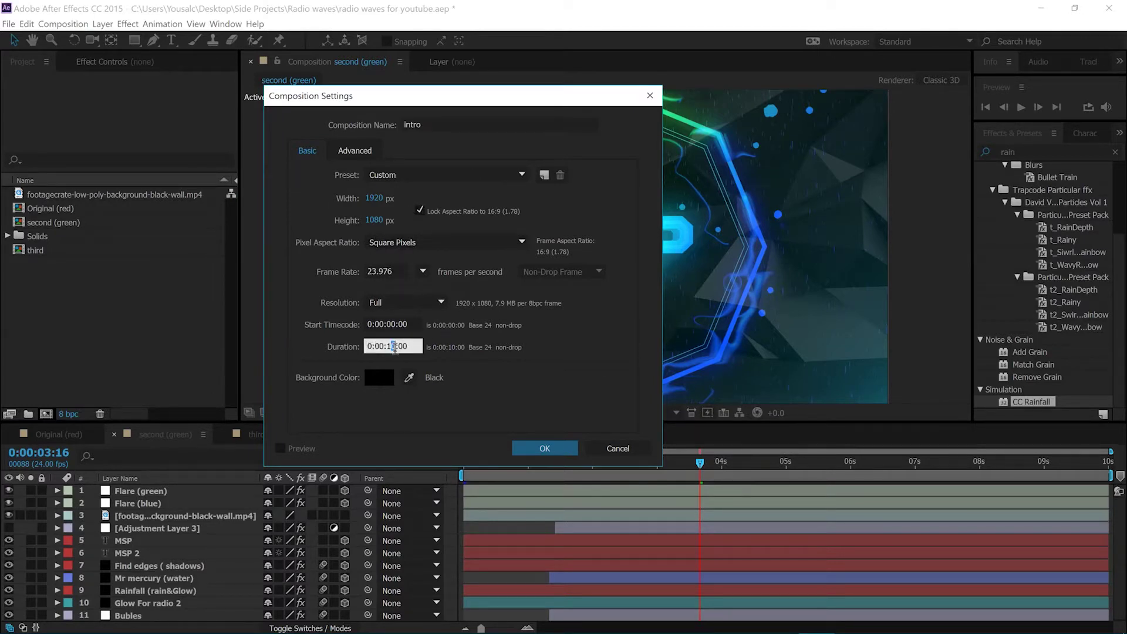
{"action": "left_click", "coordinate": [298, 400]}
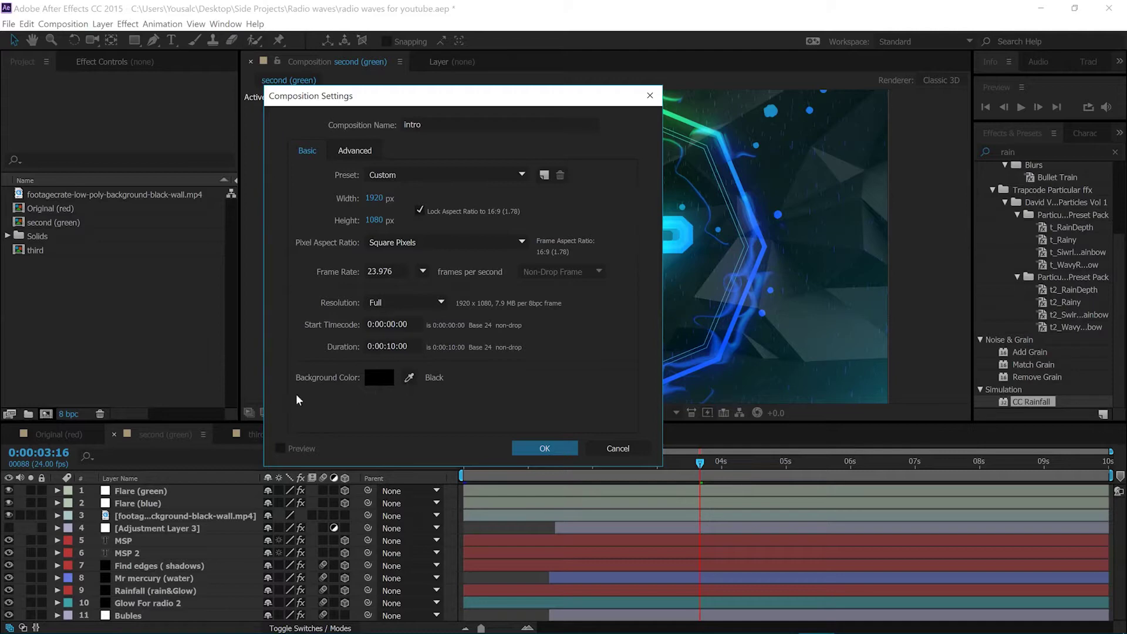
{"action": "left_click", "coordinate": [545, 446]}
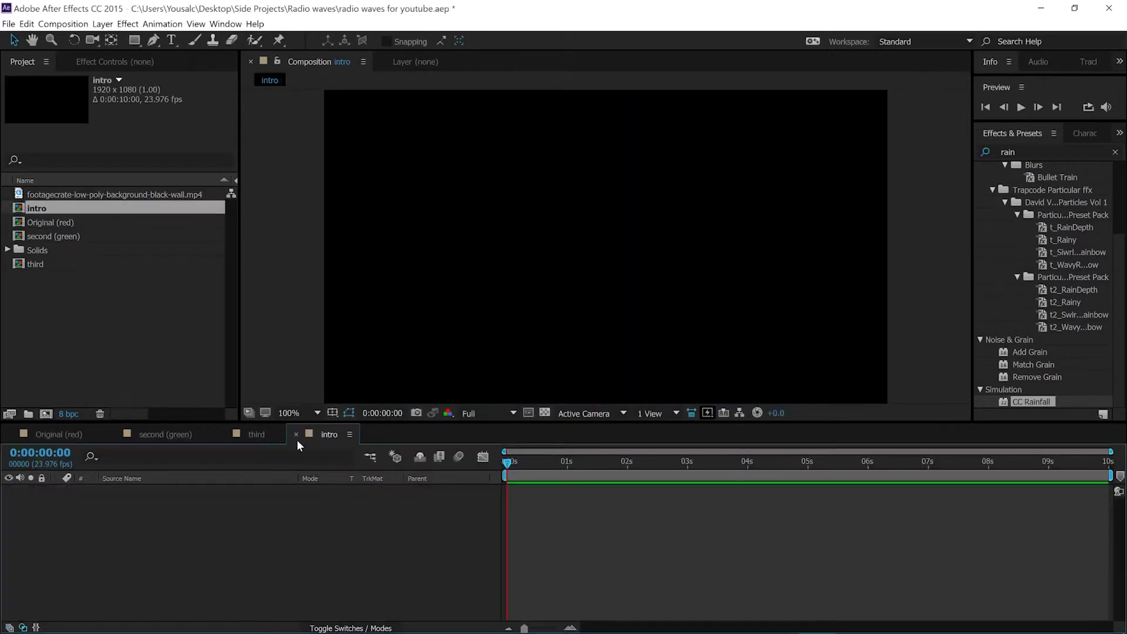
{"action": "right_click", "coordinate": [207, 548]}
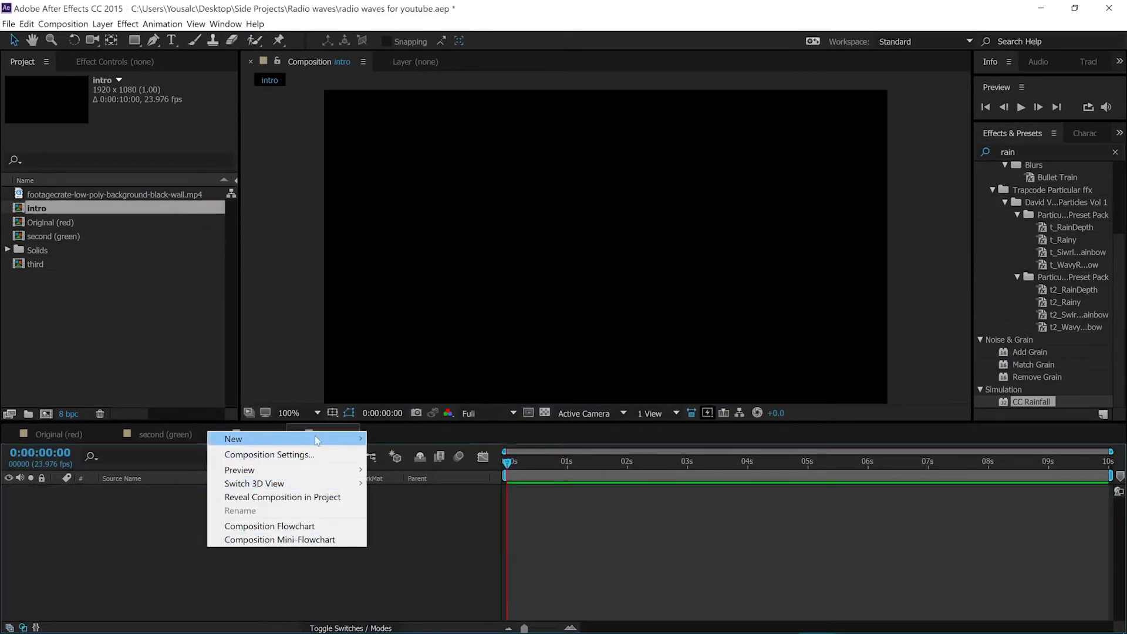
{"action": "mouse_move", "coordinate": [323, 445]}
{"action": "left_click", "coordinate": [269, 582]}
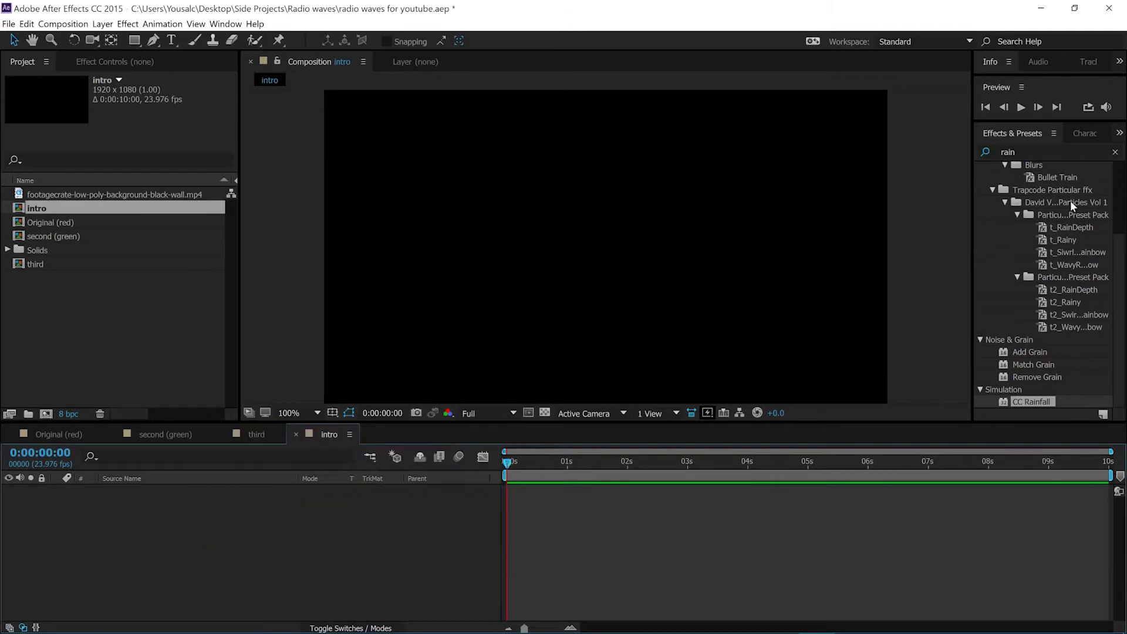
- Clear the effects search term and check where Effects & Presets is enabled among the application's windows
{"action": "double_click", "coordinate": [1071, 149]}
{"action": "key", "text": "BackSpace"}
{"action": "left_click", "coordinate": [987, 152]}
{"action": "left_click", "coordinate": [945, 138]}
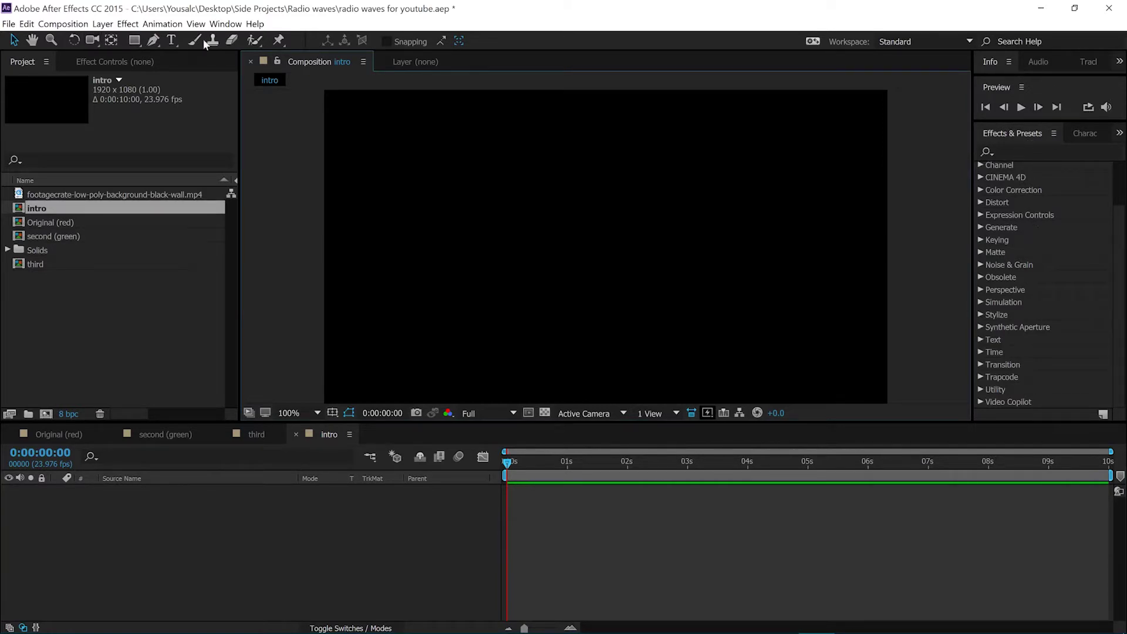
{"action": "left_click", "coordinate": [225, 24]}
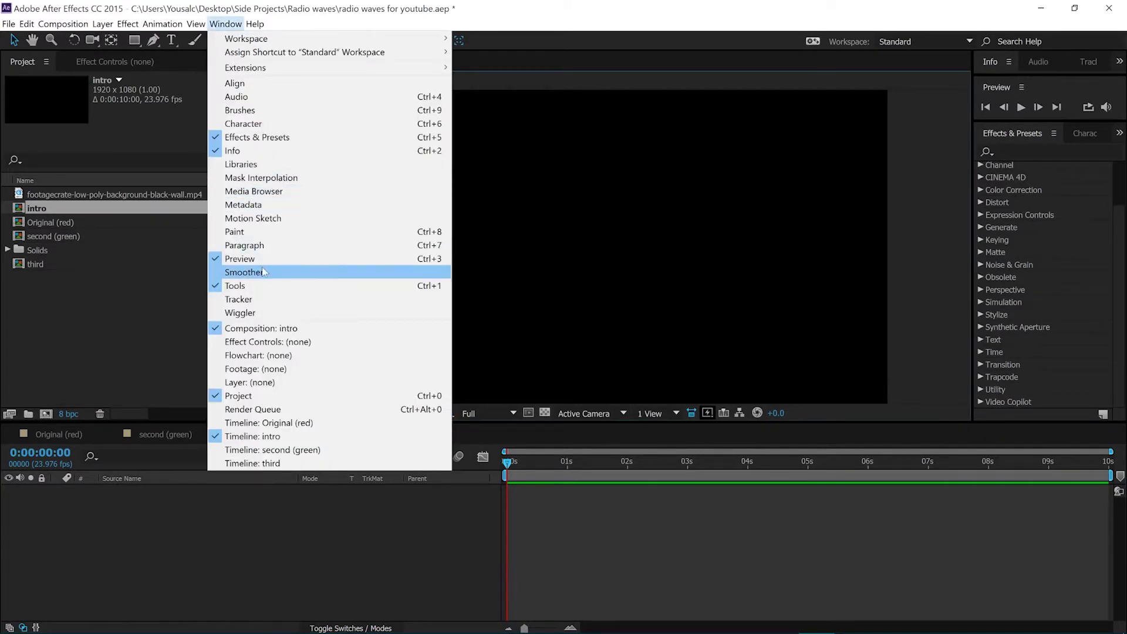
- Add a 1920 x 1080 px solid layer named Shape & Rain to the intro composition
{"action": "right_click", "coordinate": [215, 522]}
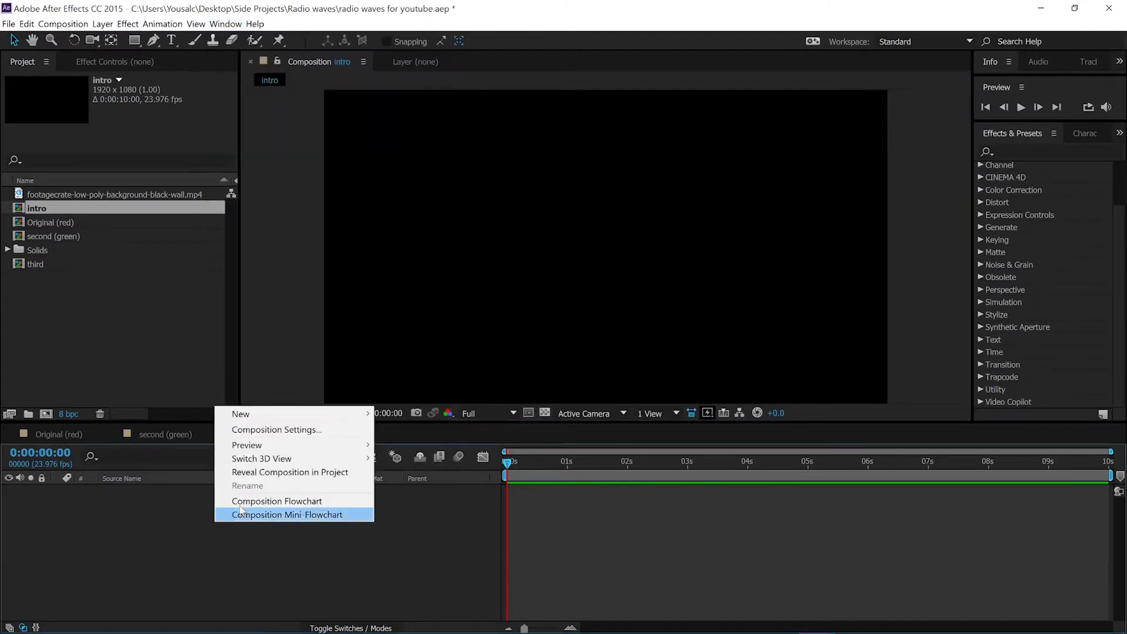
{"action": "mouse_move", "coordinate": [317, 418]}
{"action": "left_click", "coordinate": [479, 442]}
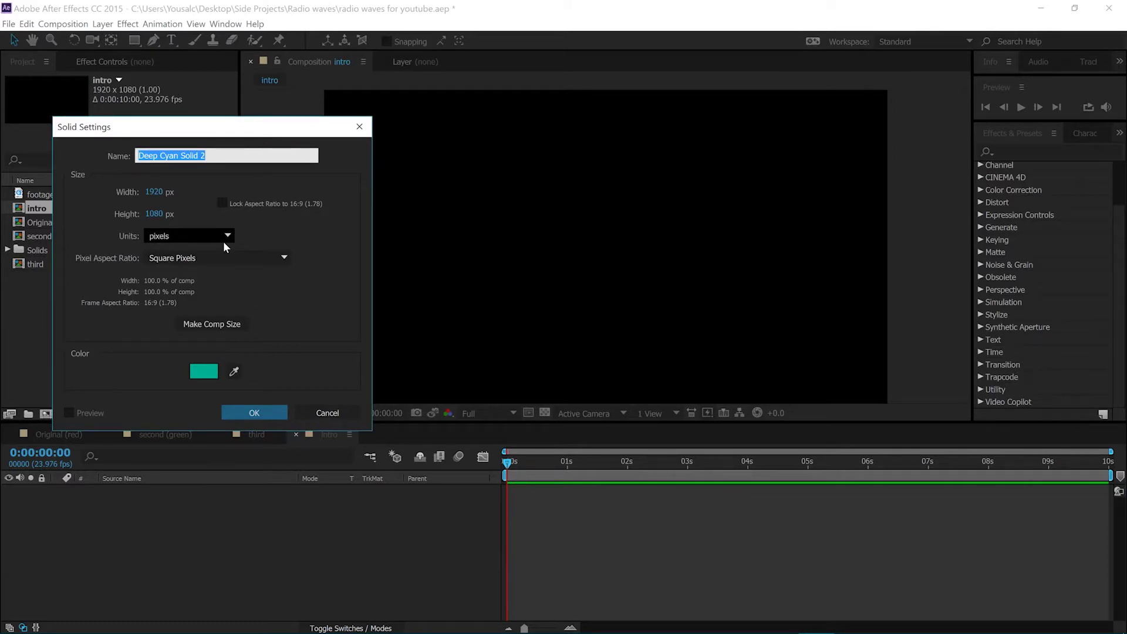
{"action": "type", "text": "Shape & Rain"}
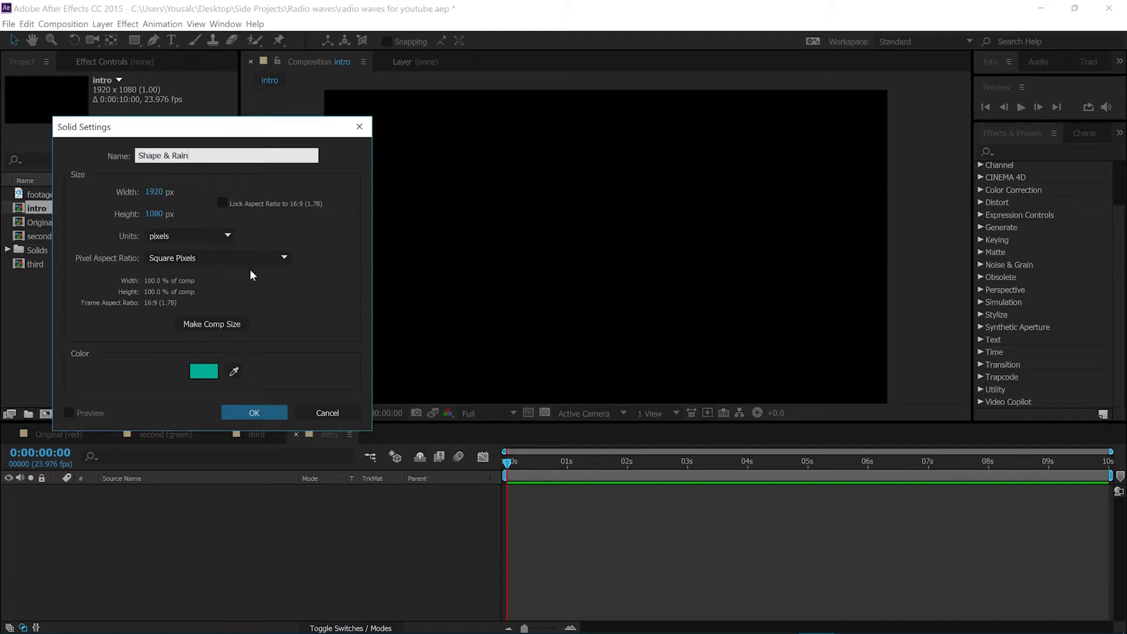
{"action": "left_click", "coordinate": [258, 418]}
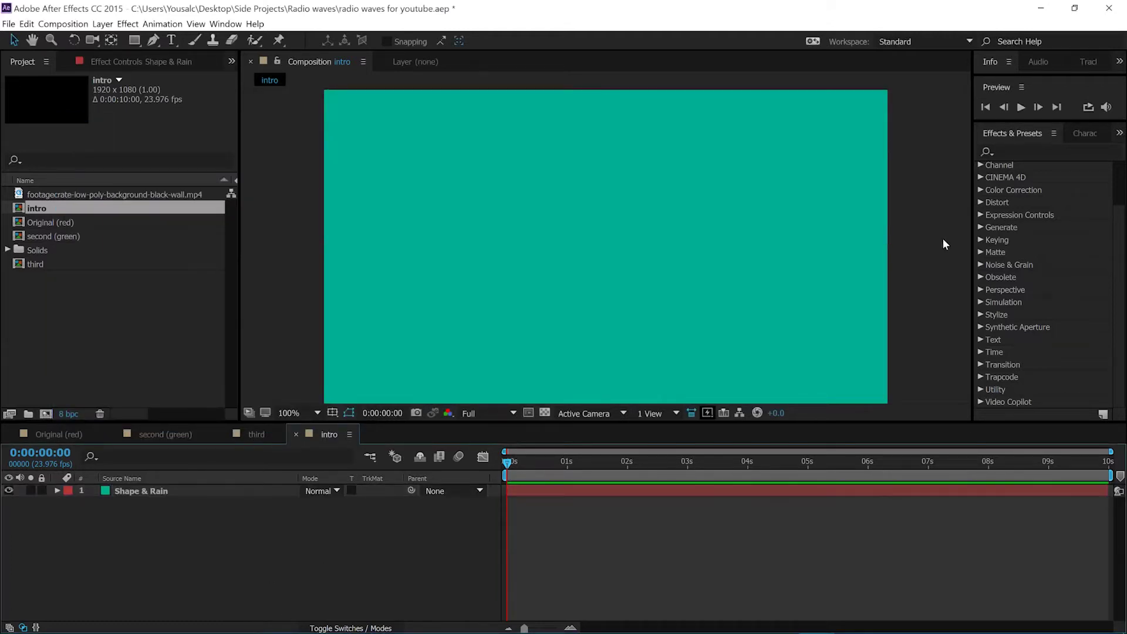
- Find the Radio Waves effect, apply it to the Shape & Rain solid and preview the waves at 0:00:02:21
{"action": "left_click", "coordinate": [1031, 153]}
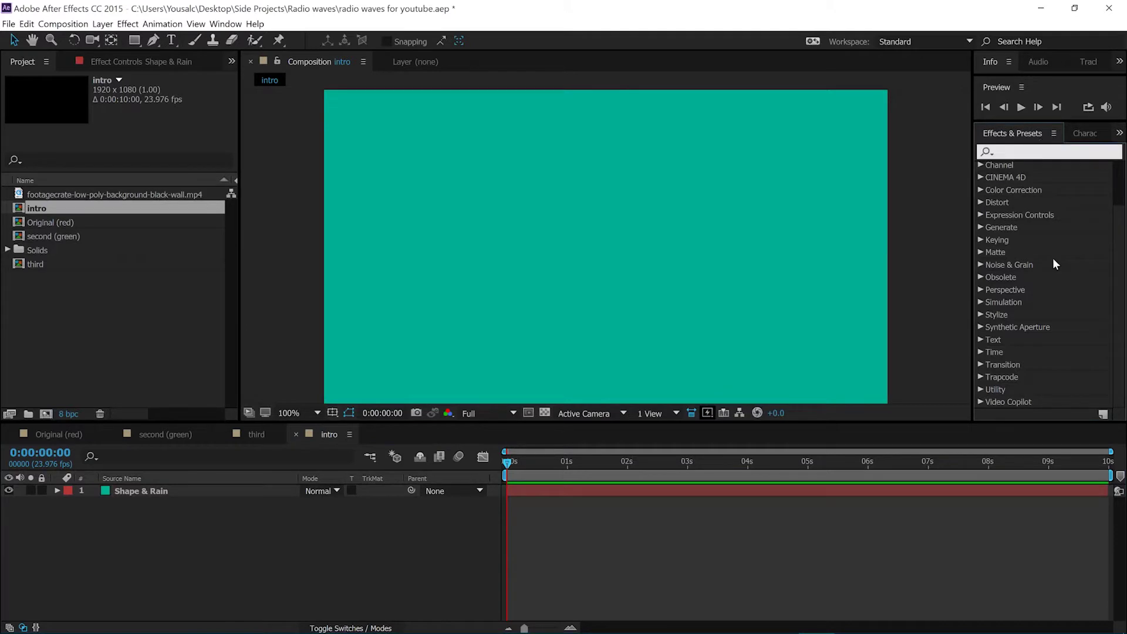
{"action": "type", "text": "radio"}
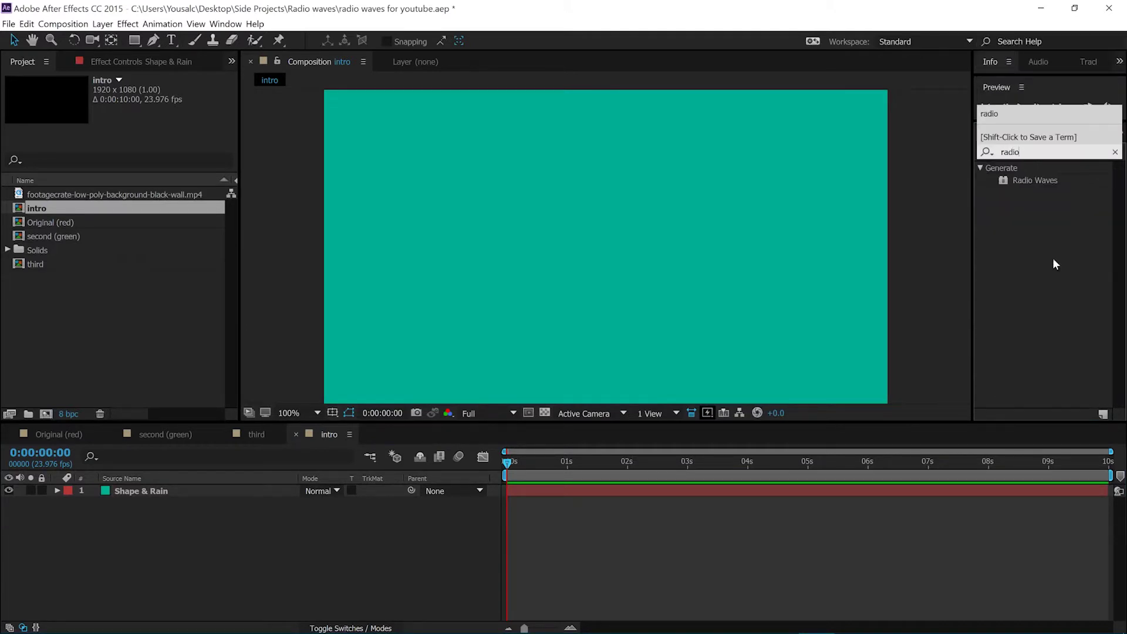
{"action": "left_click_drag", "start_coordinate": [1035, 180], "coordinate": [583, 212]}
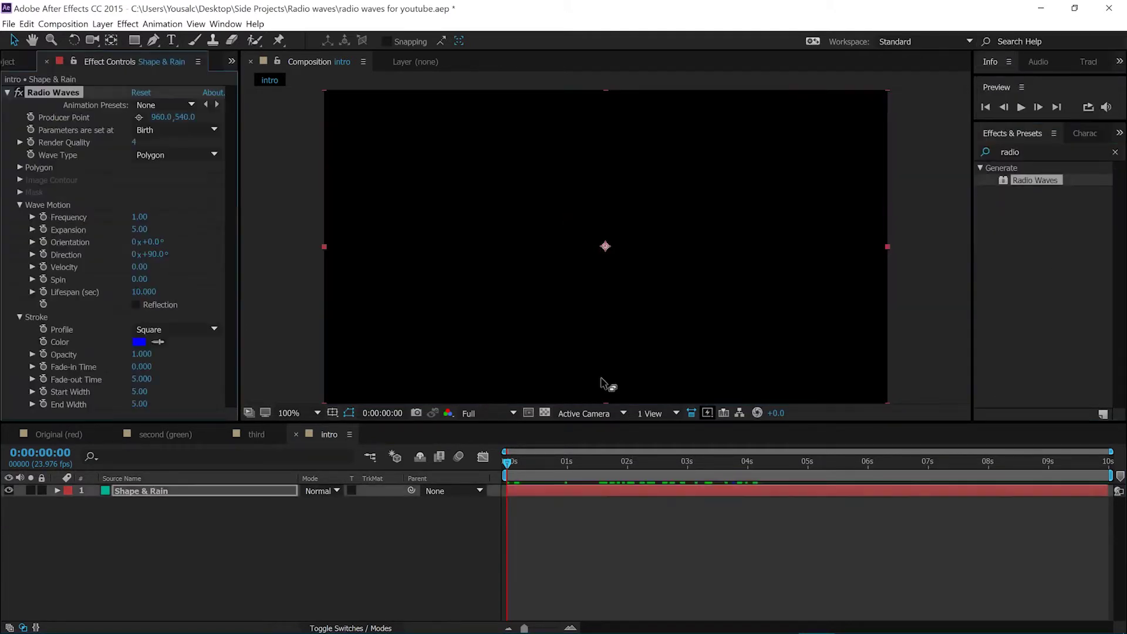
{"action": "left_click_drag", "start_coordinate": [583, 464], "coordinate": [692, 444]}
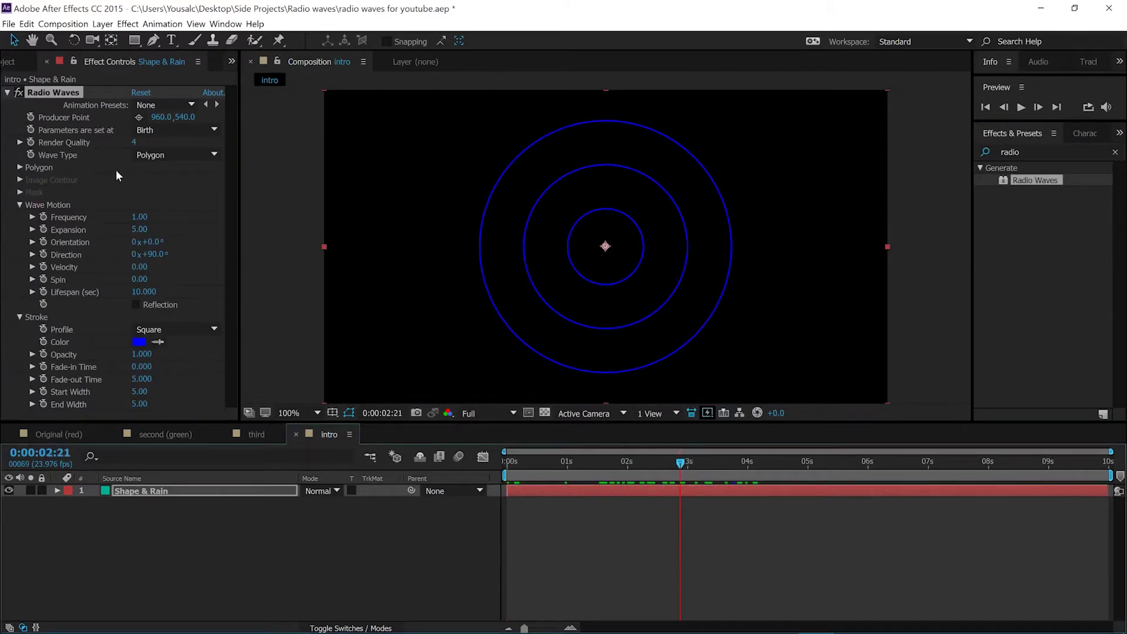
- Set the Radio Waves polygon to 4 sides
{"action": "left_click", "coordinate": [19, 168]}
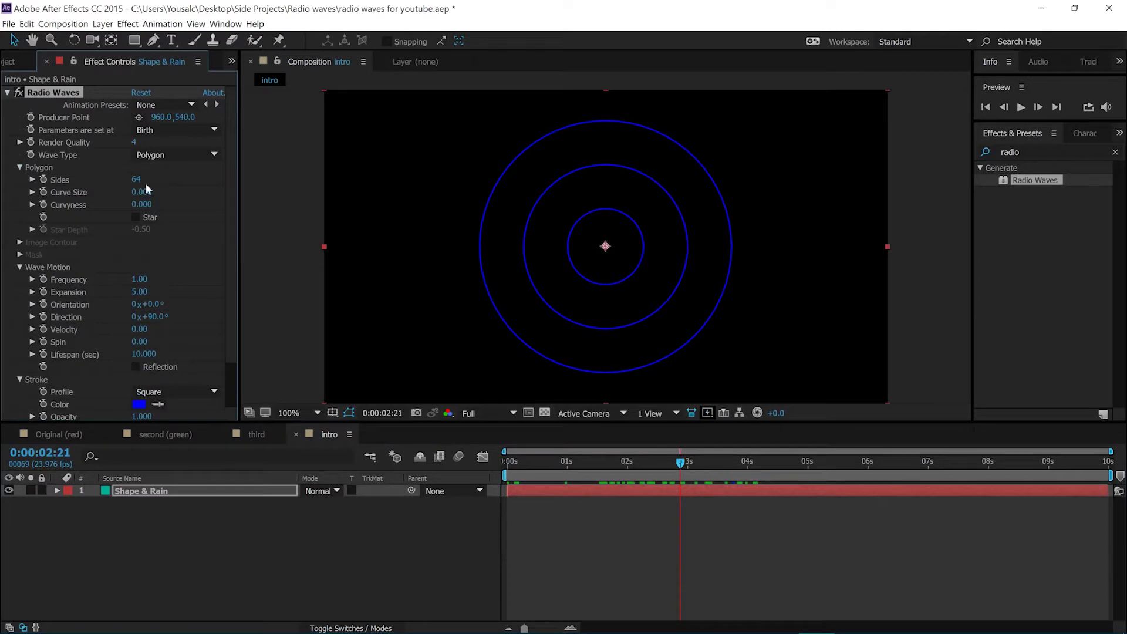
{"action": "type", "text": "4"}
{"action": "left_click", "coordinate": [699, 298]}
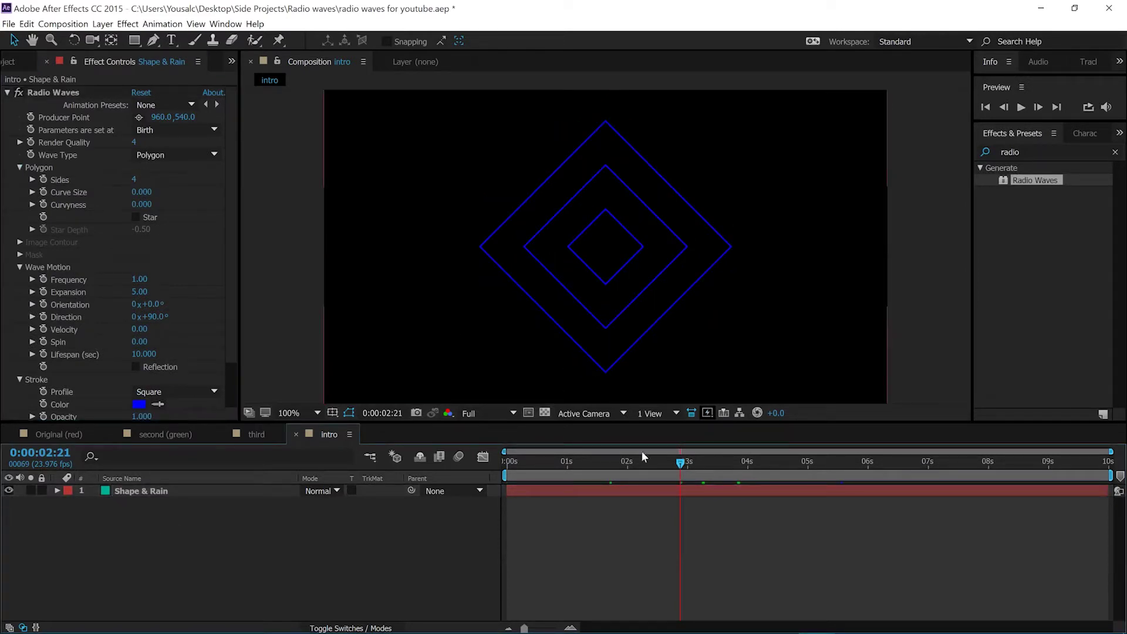
- Draw a closed four-point mask around the centre of the Shape & Rain layer with the Pen tool and reposition its starting point
{"action": "left_click_drag", "start_coordinate": [682, 465], "coordinate": [738, 470]}
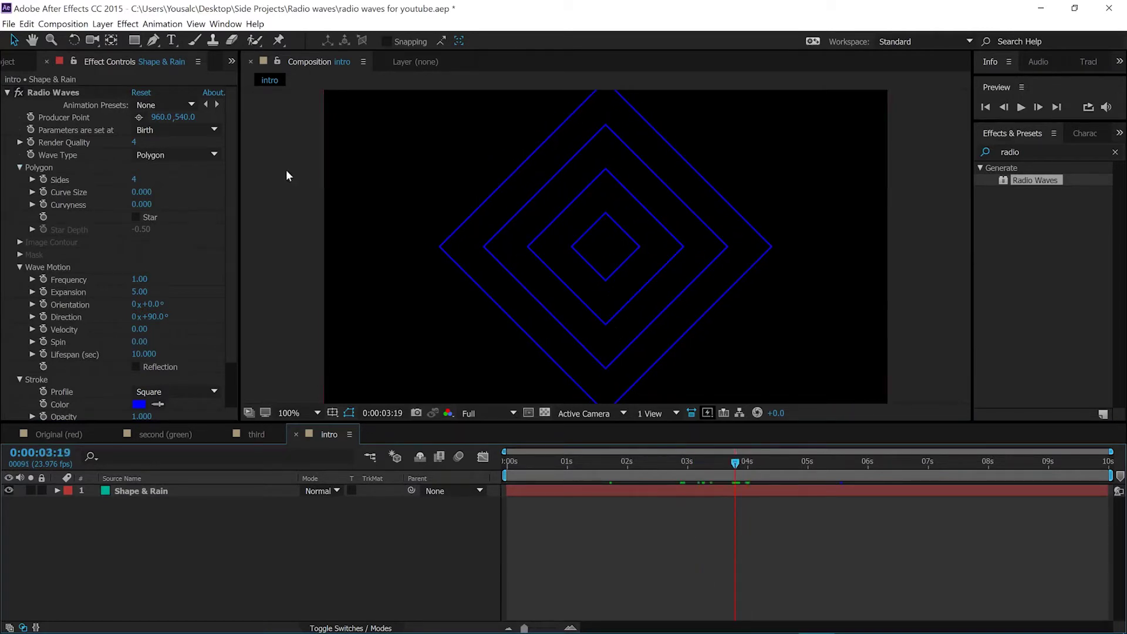
{"action": "left_click", "coordinate": [152, 40]}
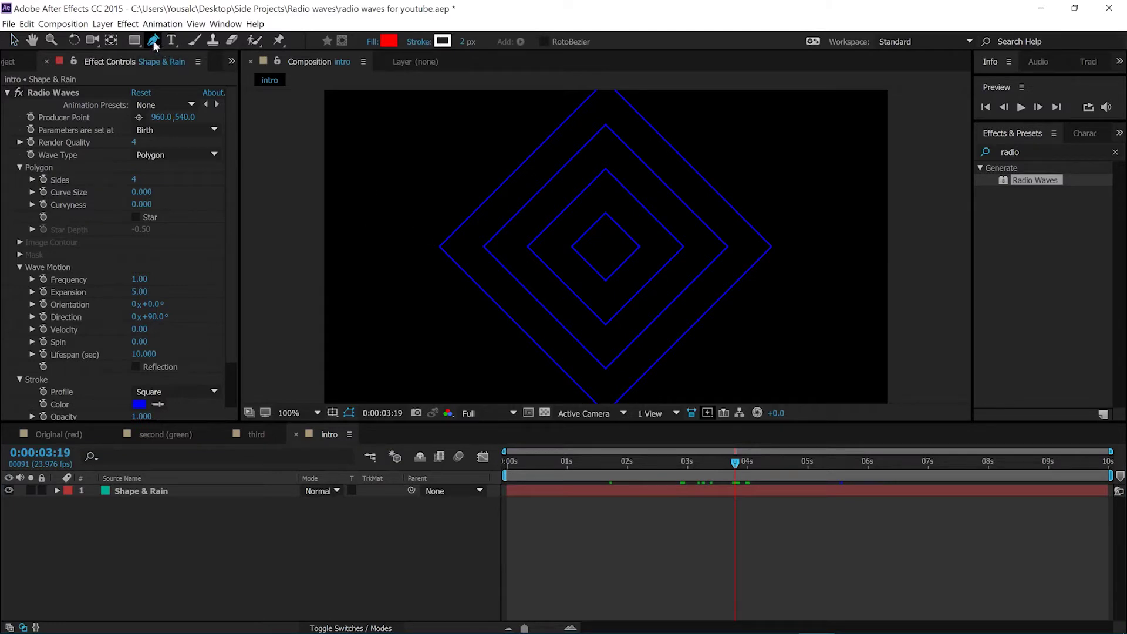
{"action": "left_click", "coordinate": [157, 494]}
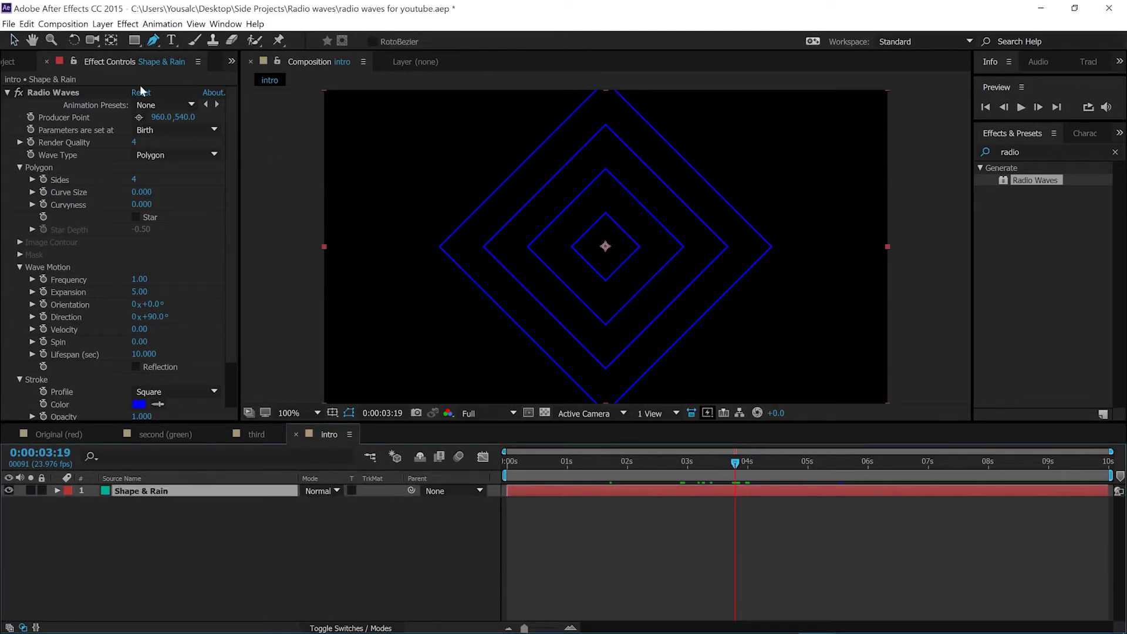
{"action": "left_click", "coordinate": [585, 168]}
{"action": "left_click", "coordinate": [501, 283]}
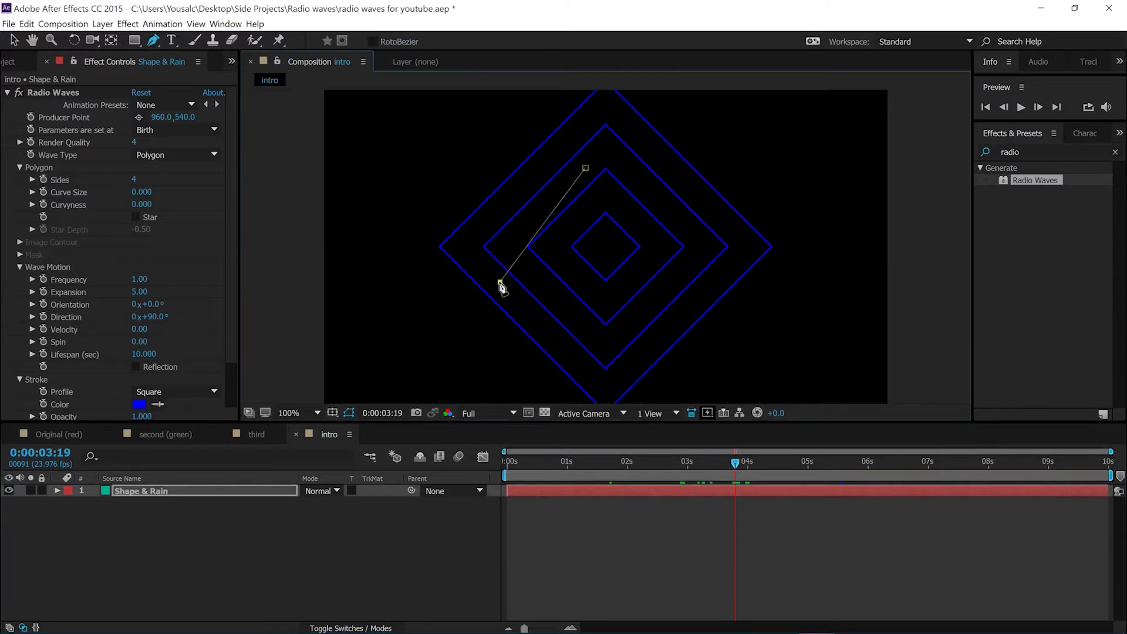
{"action": "left_click", "coordinate": [708, 316]}
{"action": "left_click", "coordinate": [666, 165]}
{"action": "left_click", "coordinate": [586, 168]}
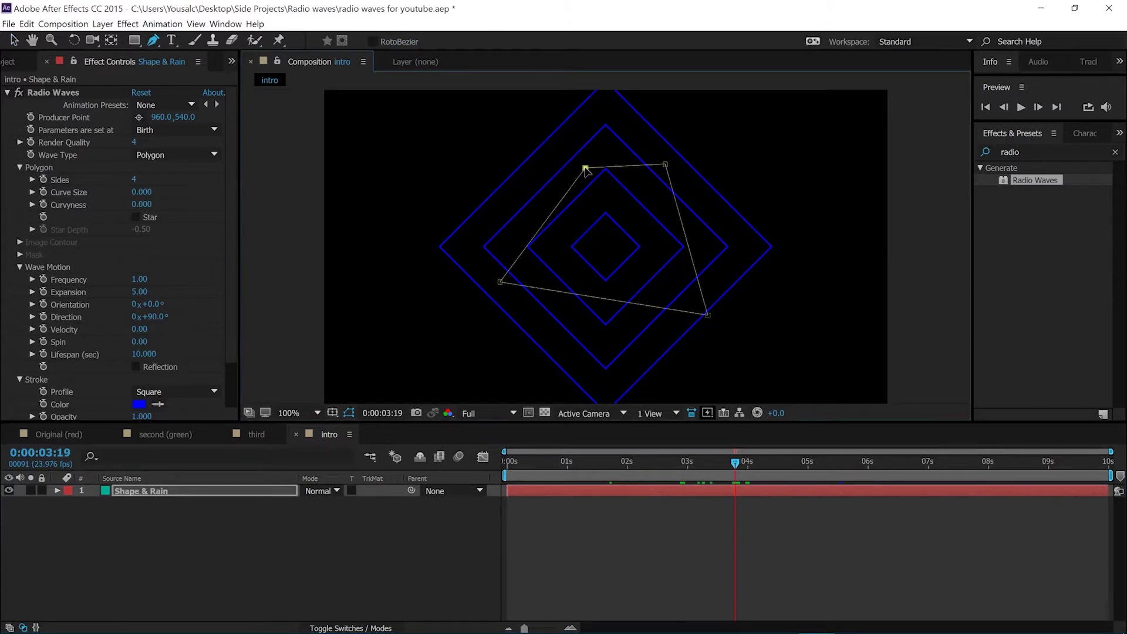
{"action": "left_click_drag", "start_coordinate": [586, 168], "coordinate": [505, 164]}
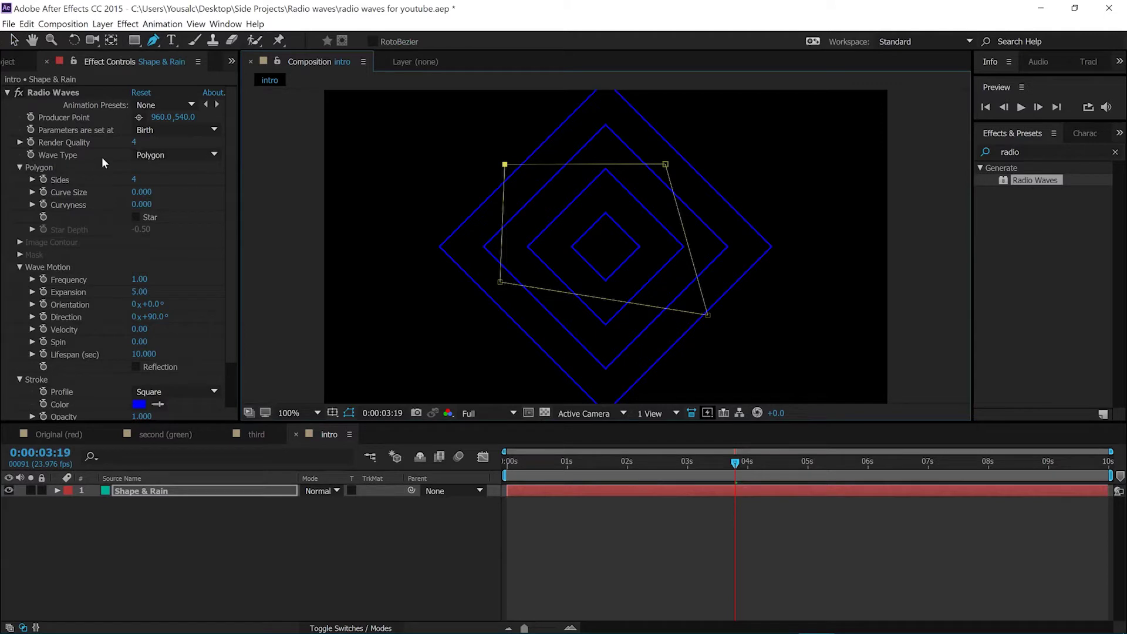
- Set the Radio Waves wave type to Mask, choose Mask 1 as its source and preview the waves at 0:00:03:22
{"action": "left_click", "coordinate": [139, 153]}
{"action": "left_click", "coordinate": [164, 198]}
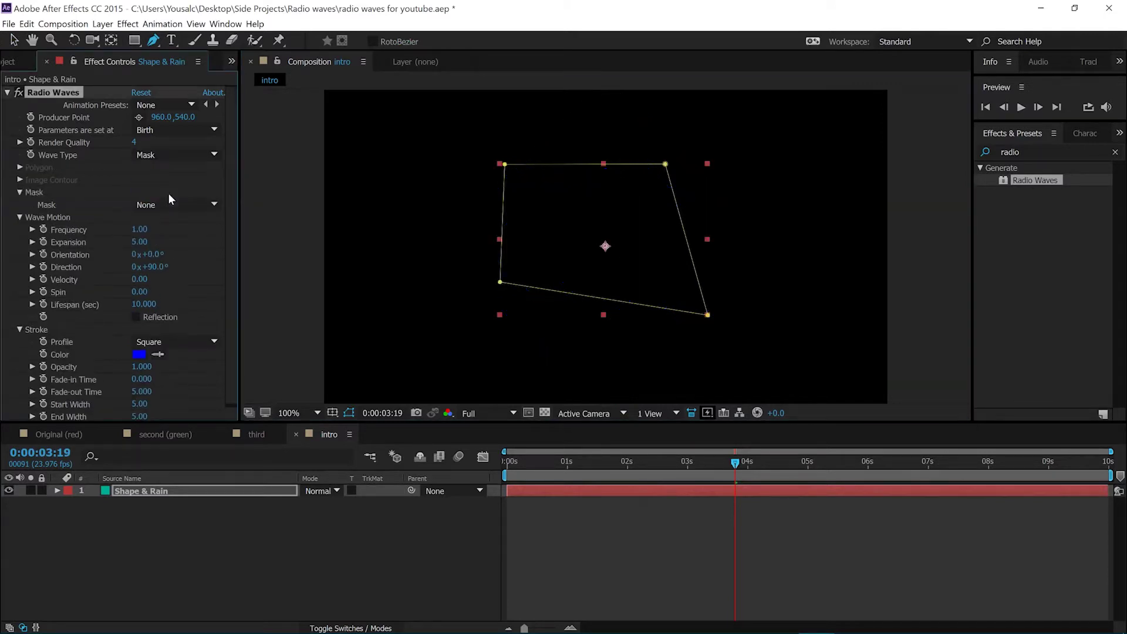
{"action": "left_click", "coordinate": [57, 491]}
{"action": "left_click", "coordinate": [69, 504]}
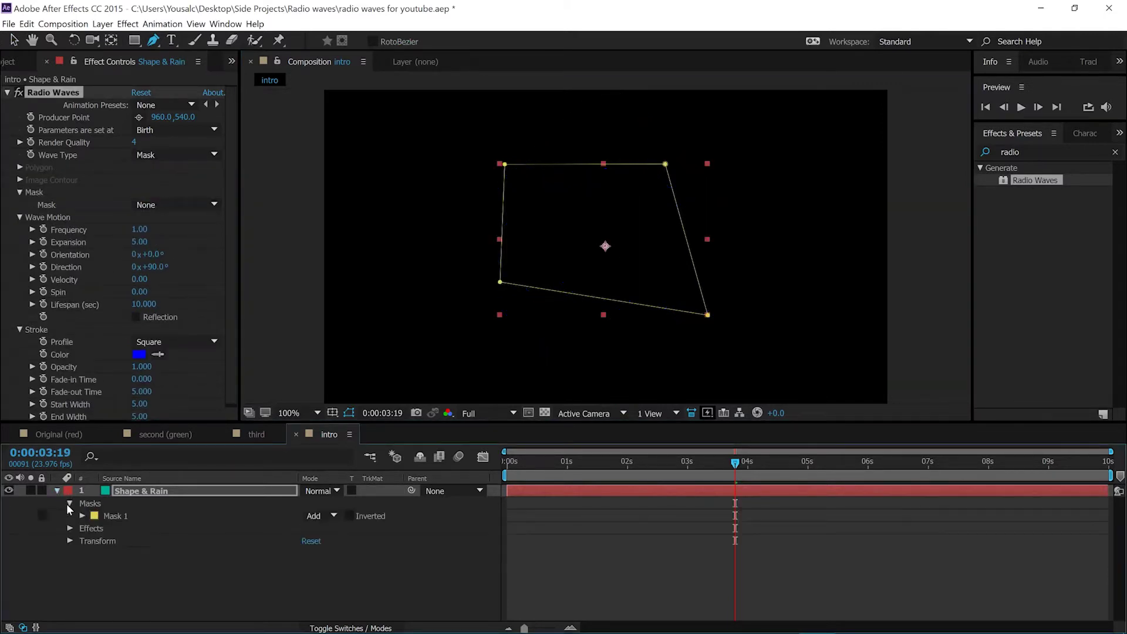
{"action": "left_click", "coordinate": [148, 205]}
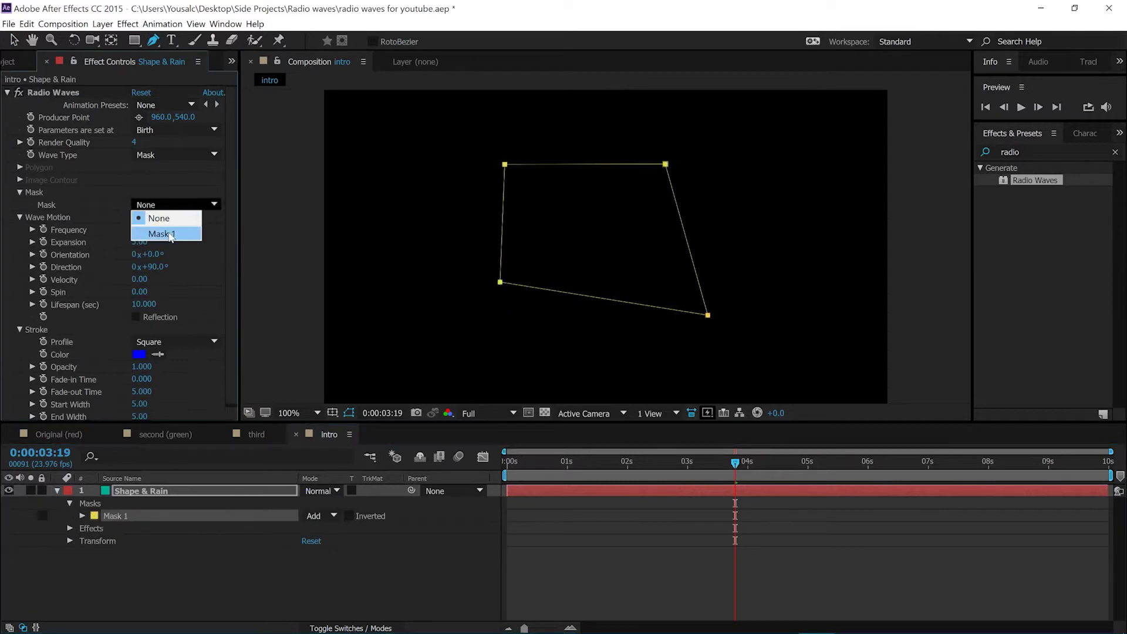
{"action": "left_click", "coordinate": [169, 233]}
{"action": "left_click", "coordinate": [56, 491]}
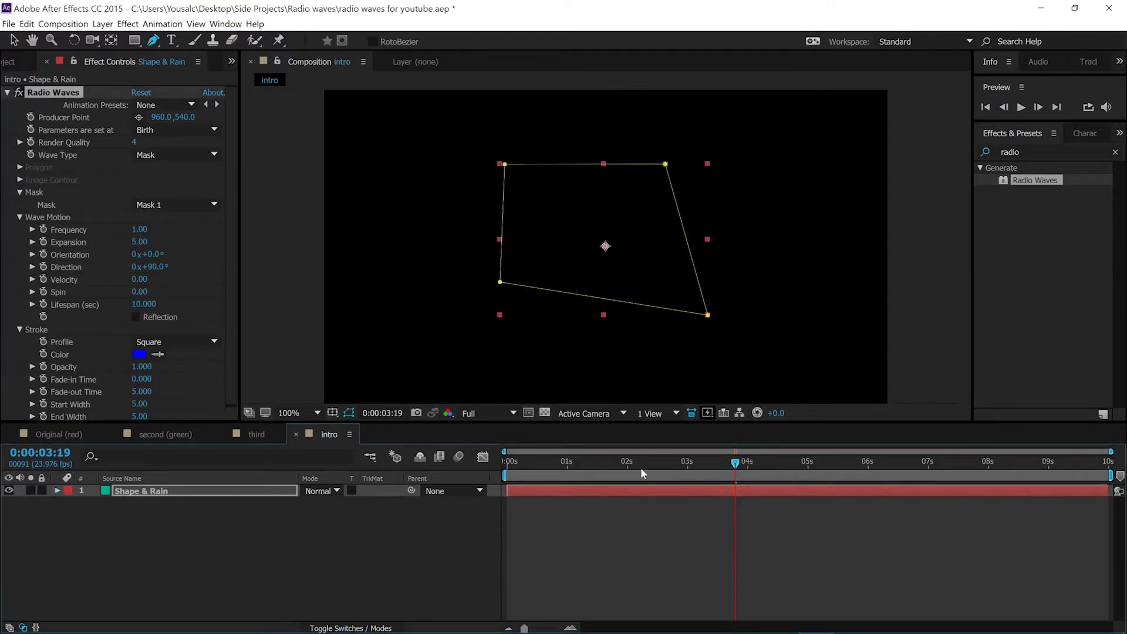
{"action": "mouse_move", "coordinate": [739, 460]}
{"action": "left_mouse_down"}
{"action": "mouse_move", "coordinate": [822, 463]}
{"action": "mouse_move", "coordinate": [743, 462]}
{"action": "left_mouse_up"}
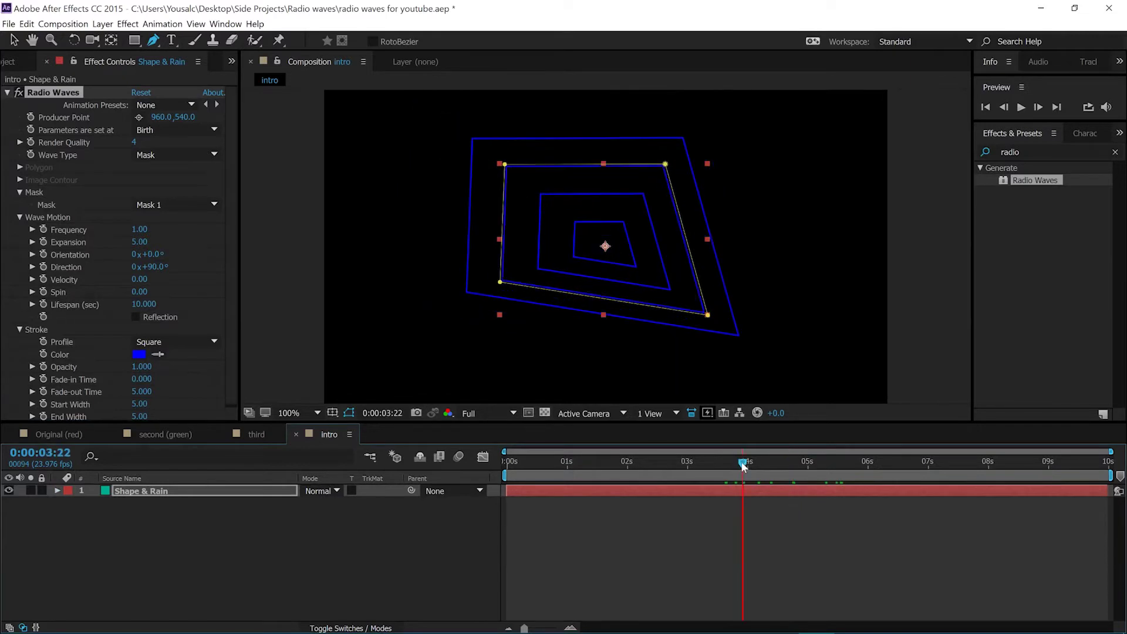
- Reshape Mask 1 into a narrower irregular quadrilateral by moving both upper points and the lower-left point
{"action": "left_click", "coordinate": [14, 40]}
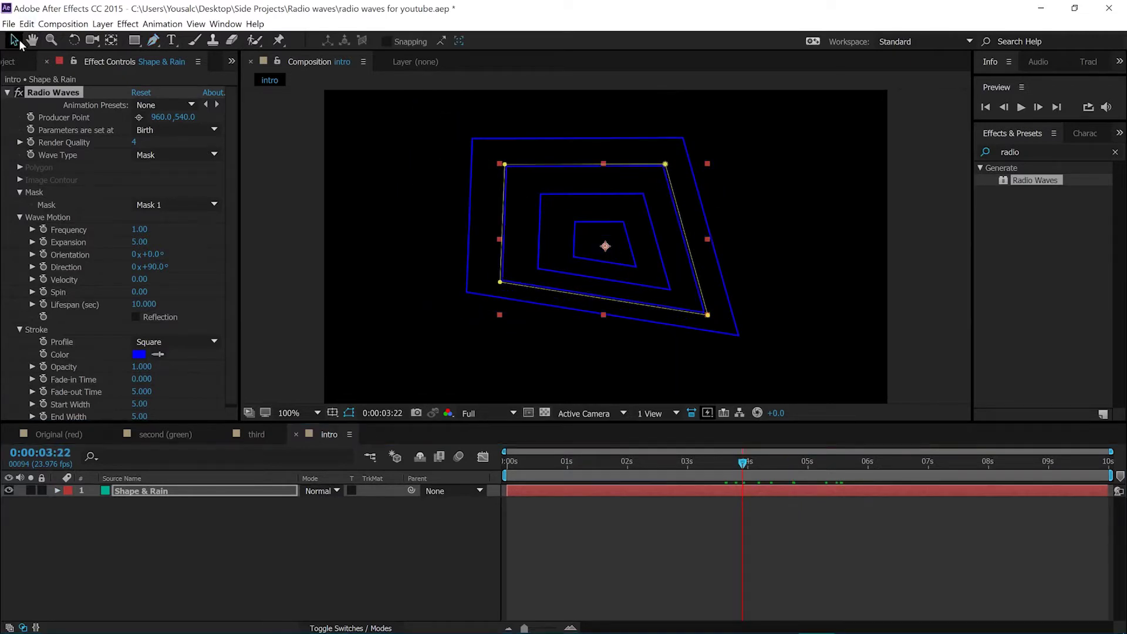
{"action": "left_click_drag", "start_coordinate": [670, 165], "coordinate": [733, 179]}
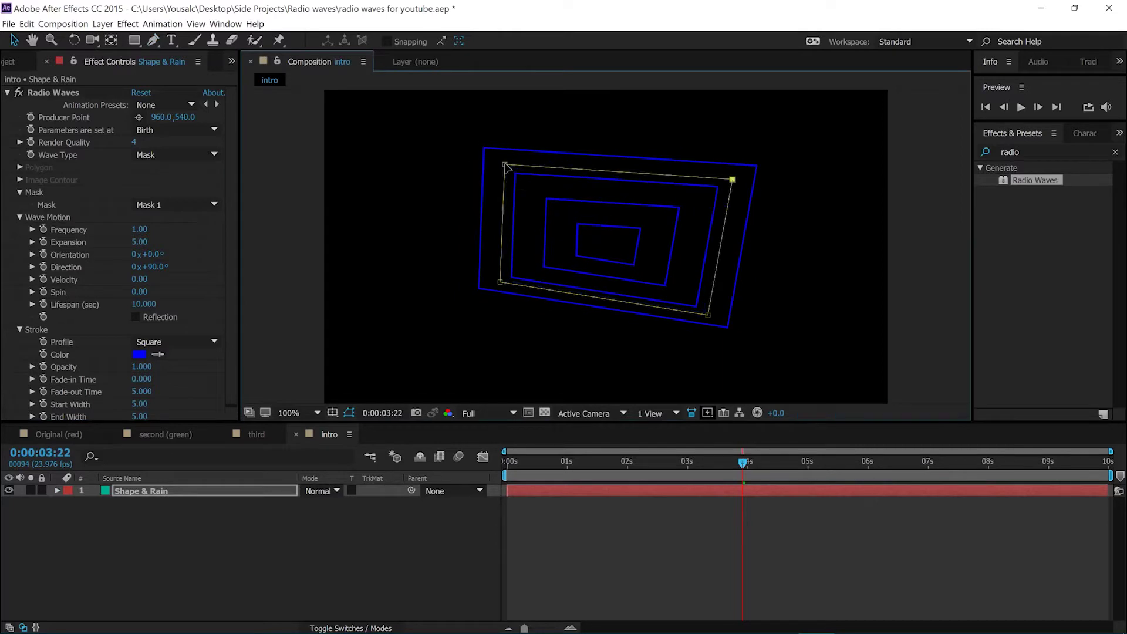
{"action": "left_click_drag", "start_coordinate": [505, 165], "coordinate": [604, 227]}
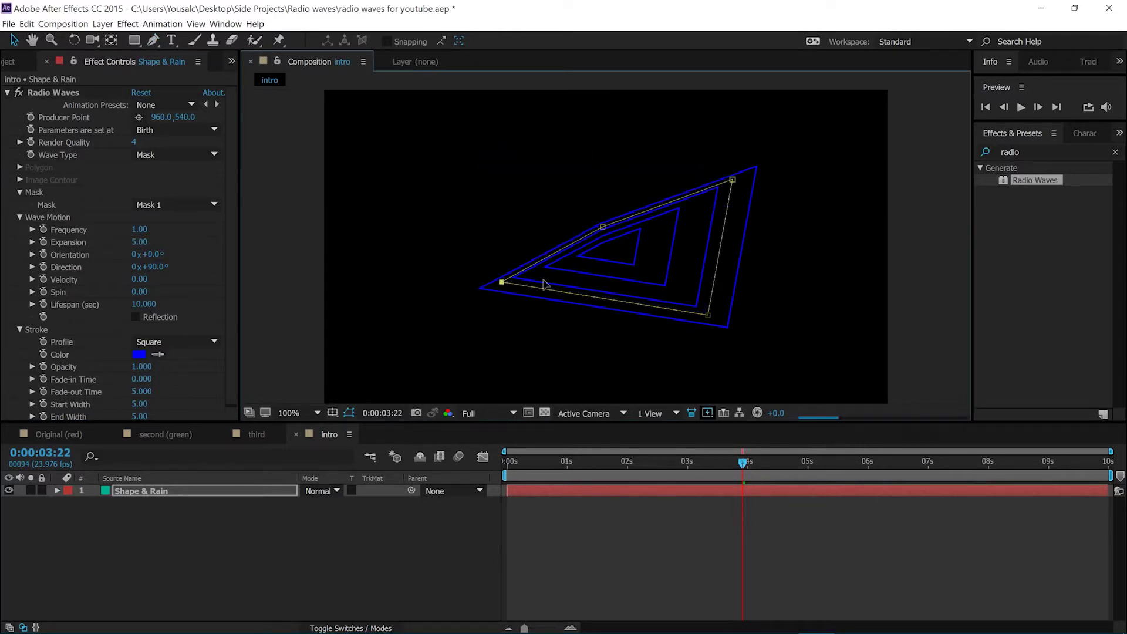
{"action": "left_click_drag", "start_coordinate": [499, 282], "coordinate": [574, 275]}
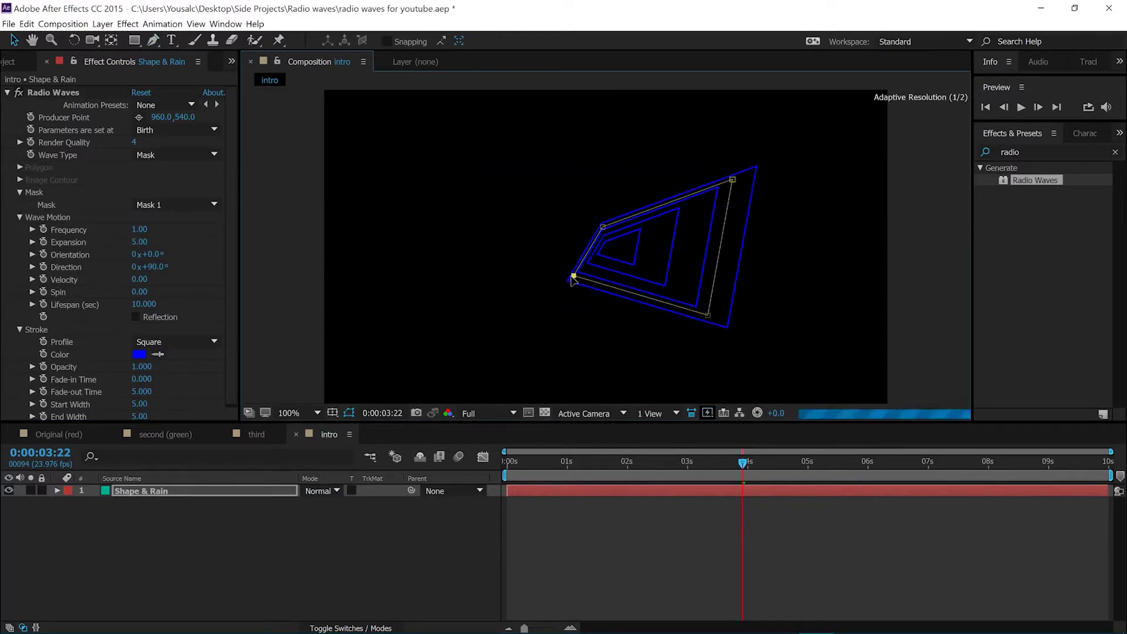
- Delete Mask 1 from the Shape & Rain layer and return the Radio Waves wave type to Polygon
{"action": "left_click", "coordinate": [57, 491]}
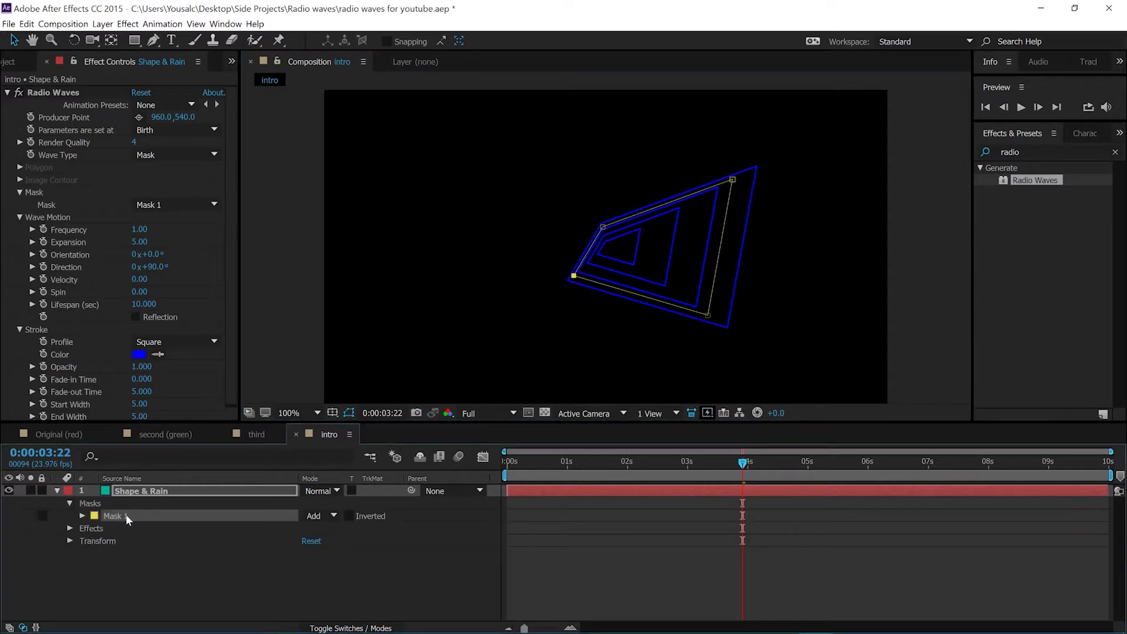
{"action": "key", "text": "Delete"}
{"action": "key", "text": "Delete"}
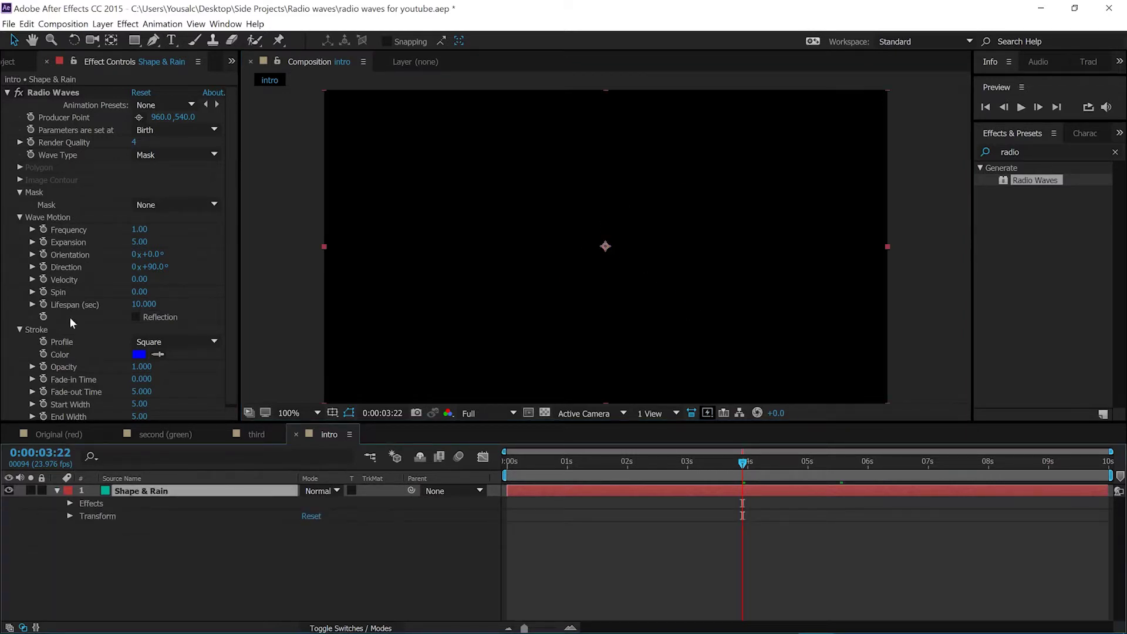
{"action": "left_click", "coordinate": [146, 155]}
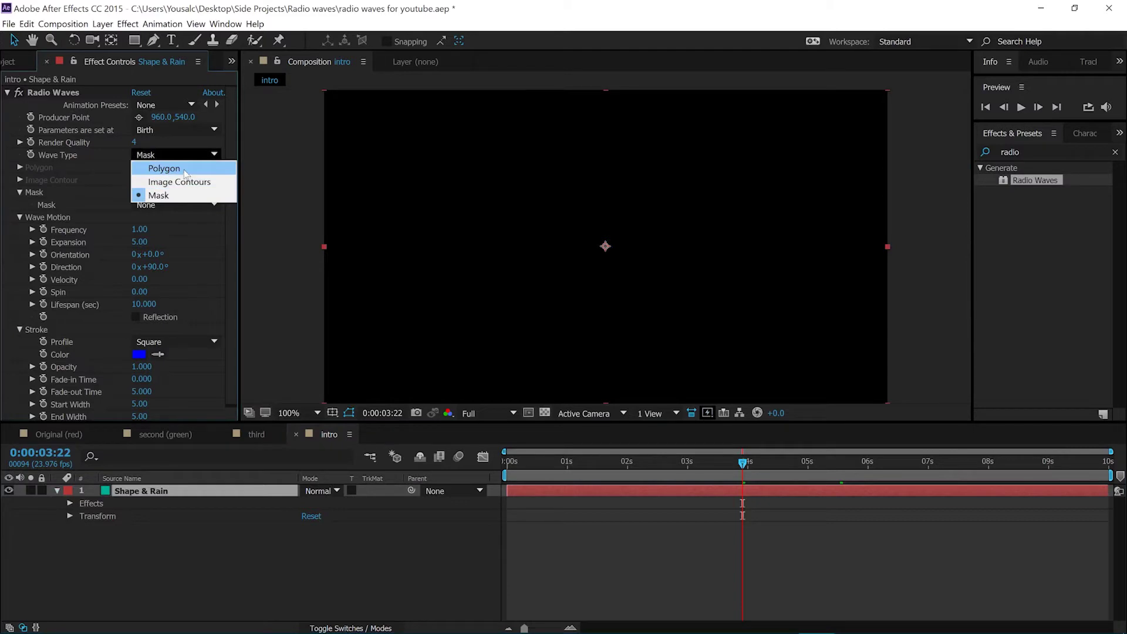
{"action": "left_click", "coordinate": [154, 166]}
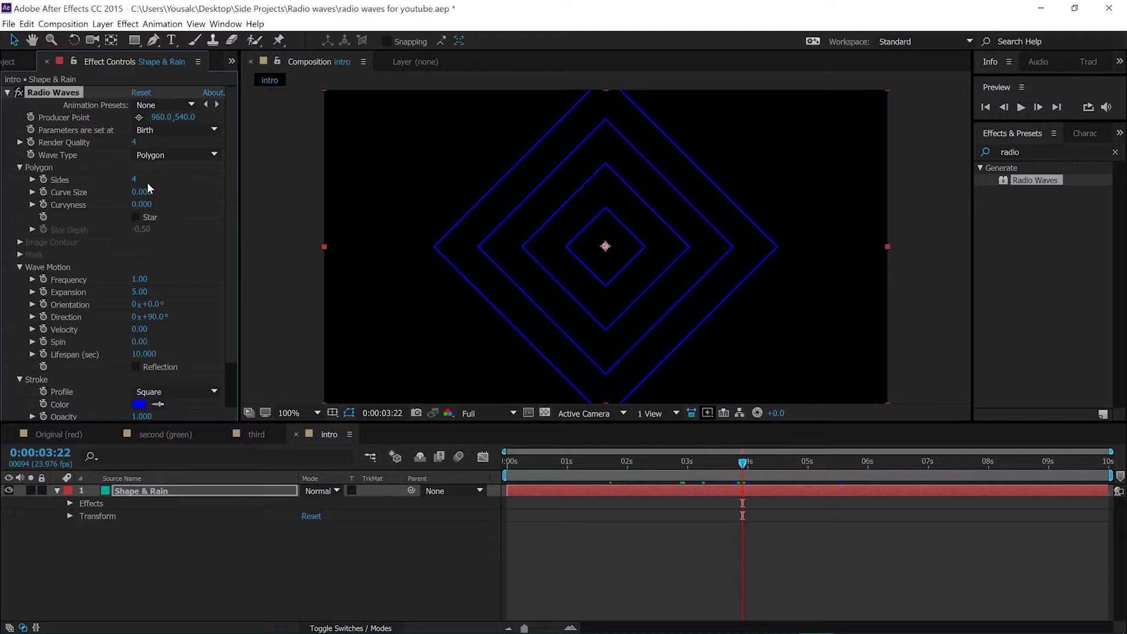
- Set the Radio Waves frequency to 0.3 and the wave direction to 130 degrees
{"action": "scroll", "coordinate": [145, 220], "scroll_direction": "down", "scroll_amount": 3}
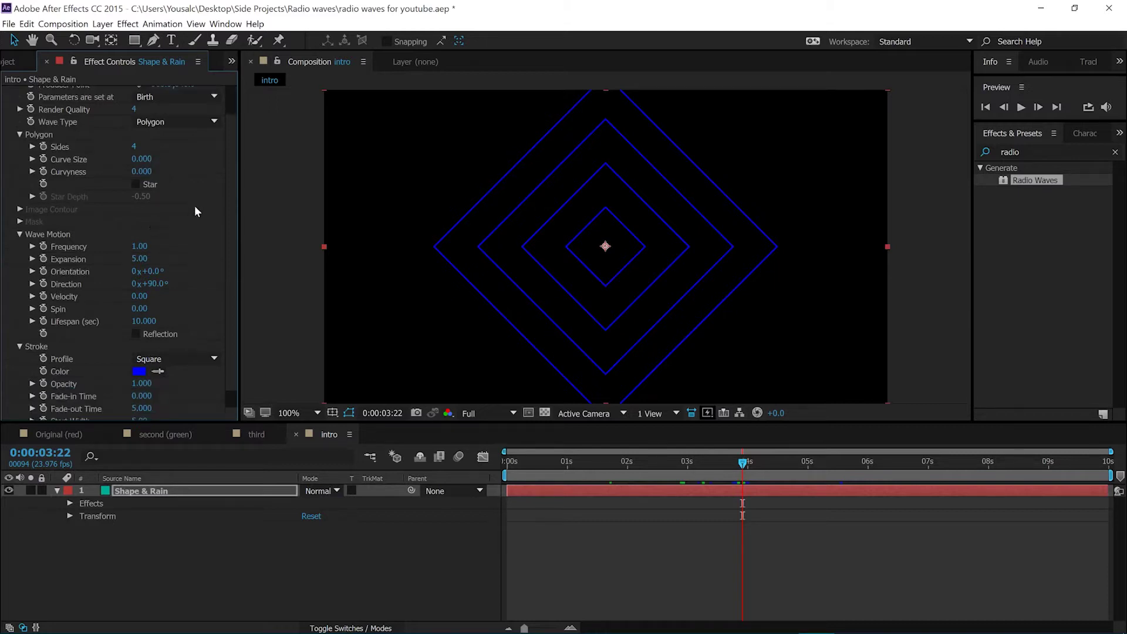
{"action": "left_click", "coordinate": [144, 224]}
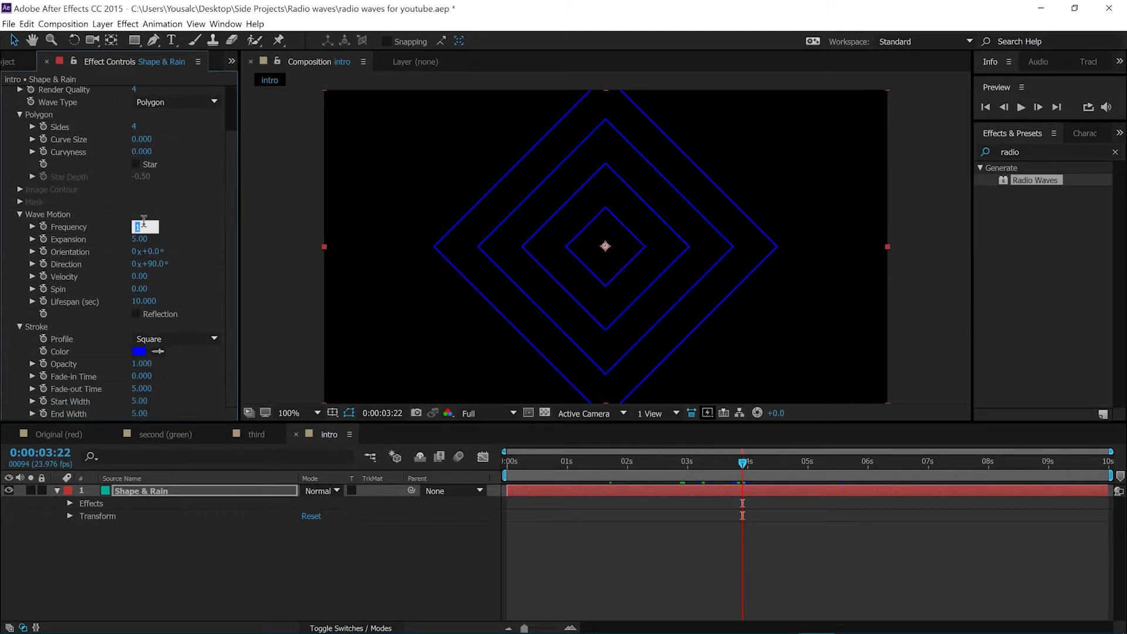
{"action": "type", "text": "0.3"}
{"action": "left_click", "coordinate": [153, 264]}
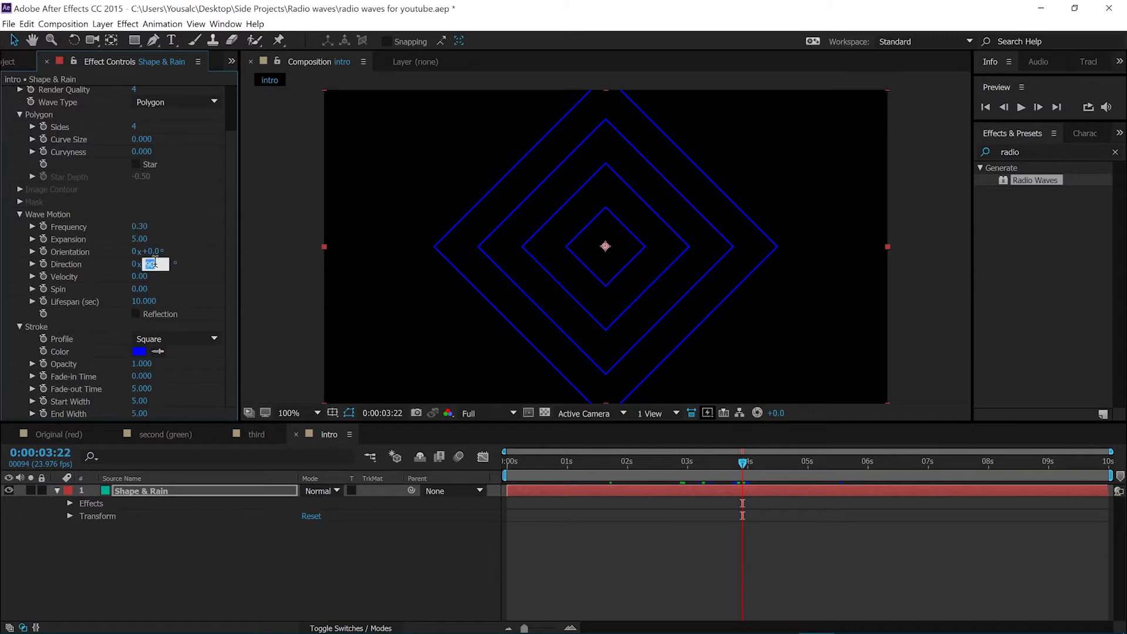
{"action": "type", "text": "13"}
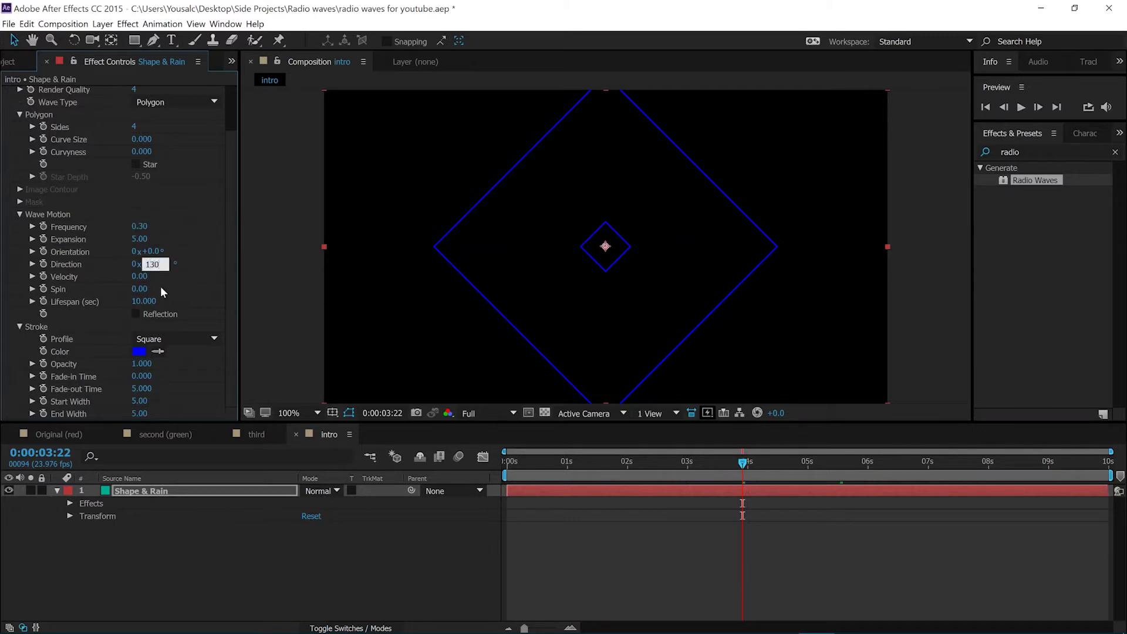
{"action": "key", "text": "Return"}
- Change the Radio Waves stroke color to white (FFFFFF)
{"action": "left_click", "coordinate": [139, 351]}
{"action": "left_click", "coordinate": [140, 355]}
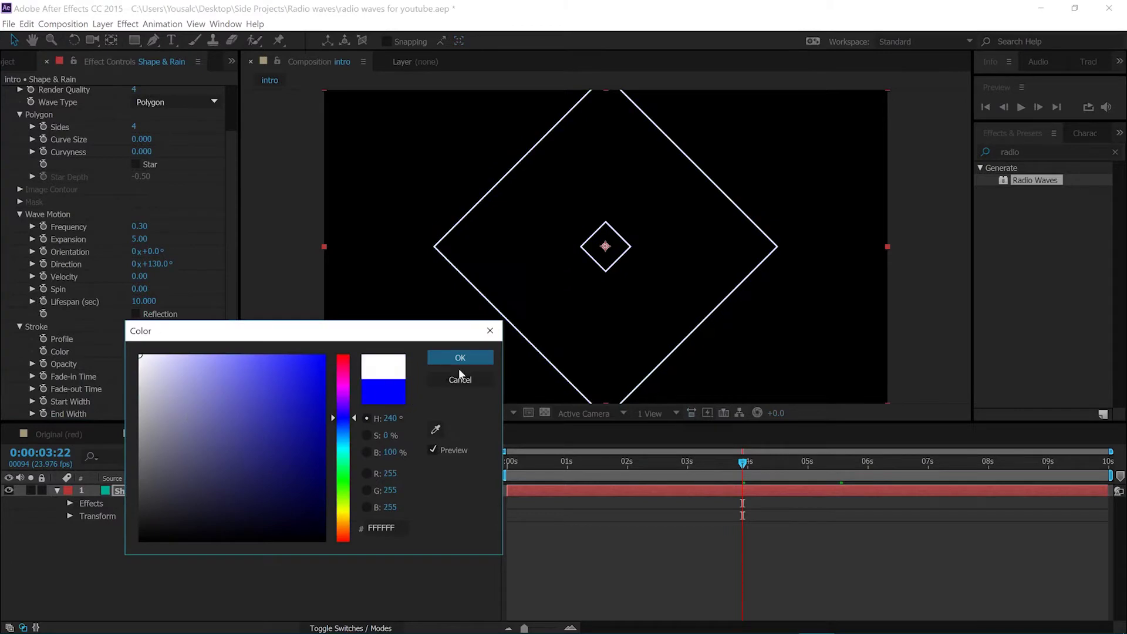
{"action": "left_click", "coordinate": [460, 358]}
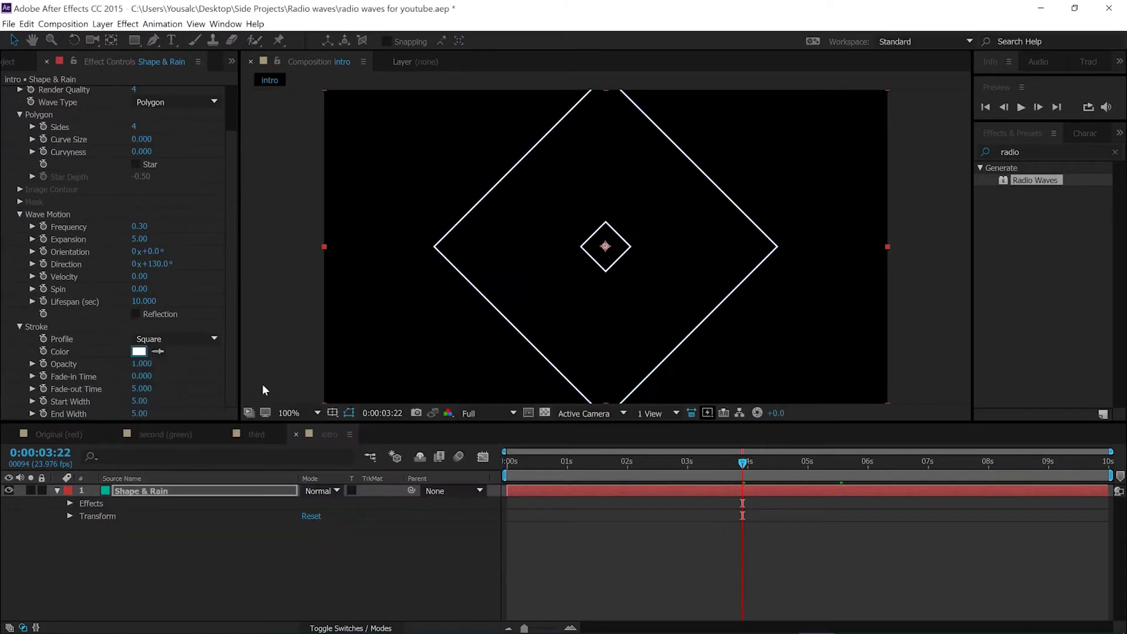
- Set the Radio Waves stroke to a start width of 1 and an end width of 40, and preview the expanding waves up to 0:00:02:23
{"action": "left_click", "coordinate": [139, 402]}
{"action": "type", "text": "1"}
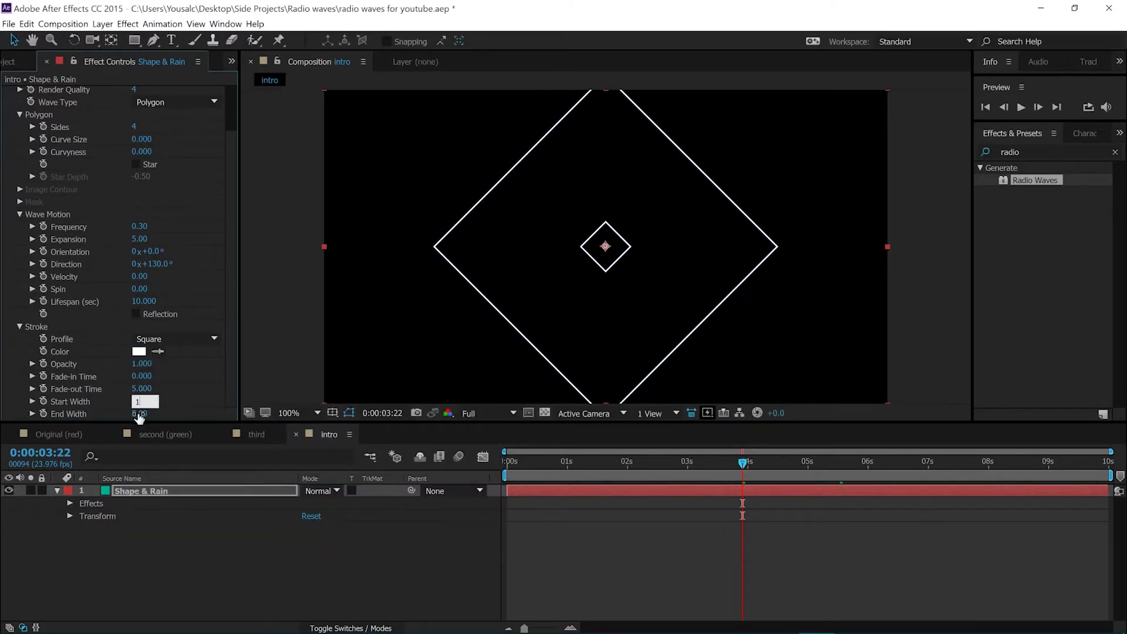
{"action": "key", "text": "Tab"}
{"action": "type", "text": "40"}
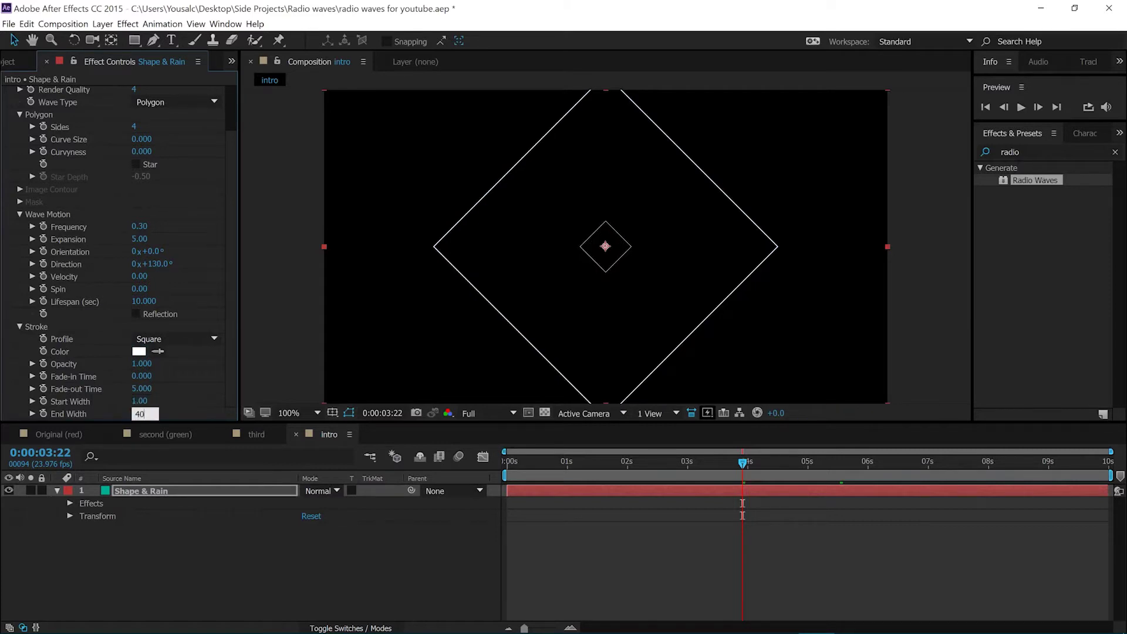
{"action": "left_click", "coordinate": [178, 523]}
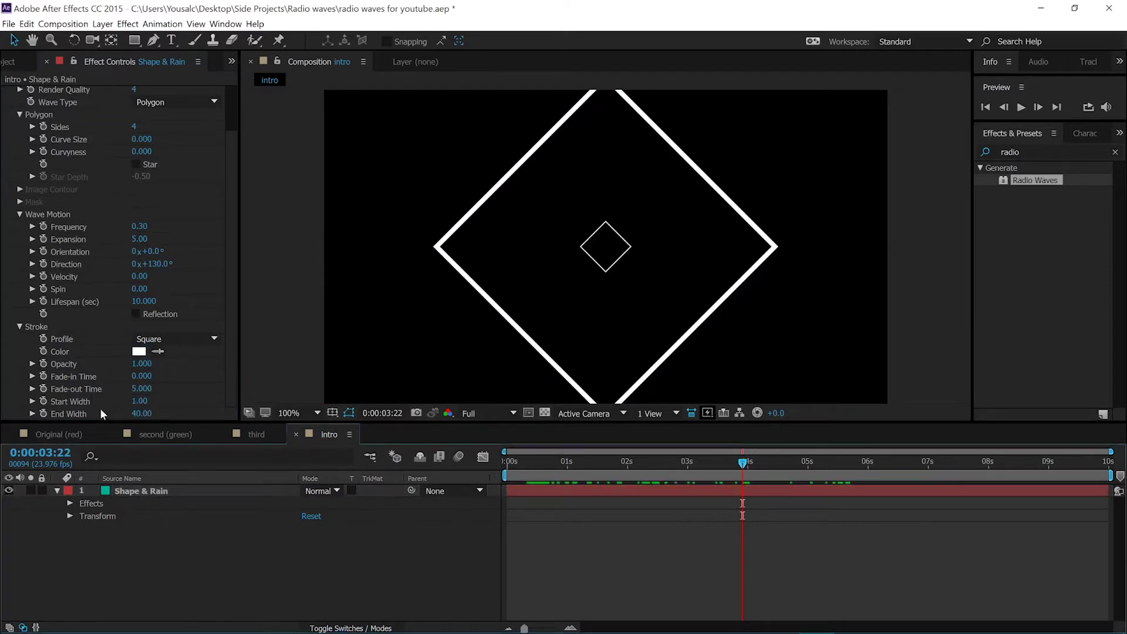
{"action": "left_click_drag", "start_coordinate": [742, 466], "coordinate": [706, 478]}
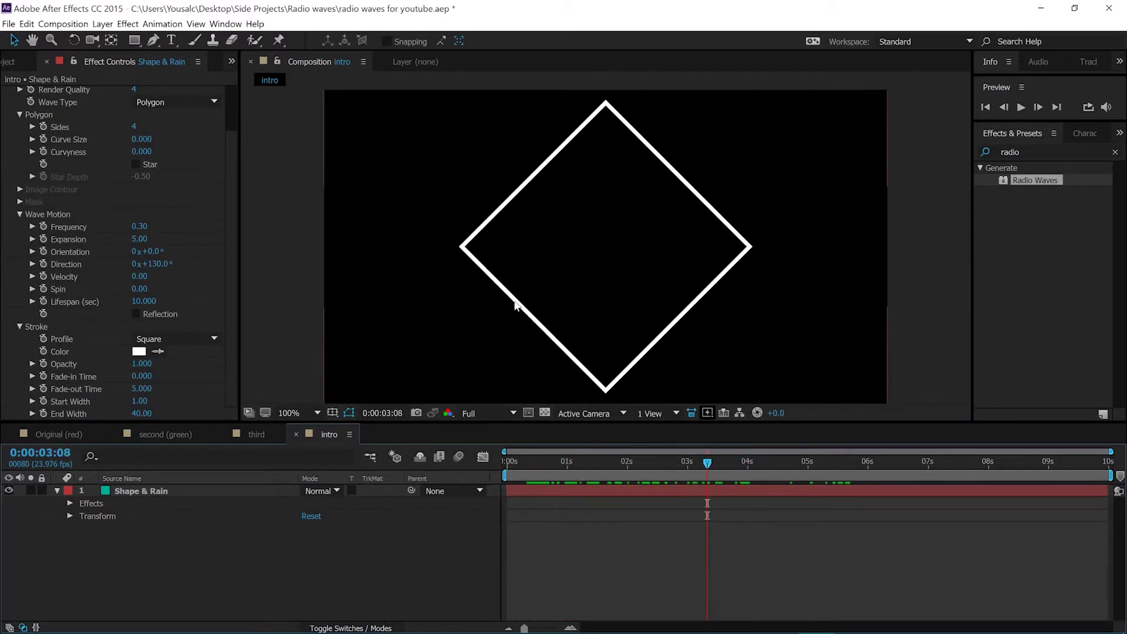
{"action": "left_click", "coordinate": [781, 464]}
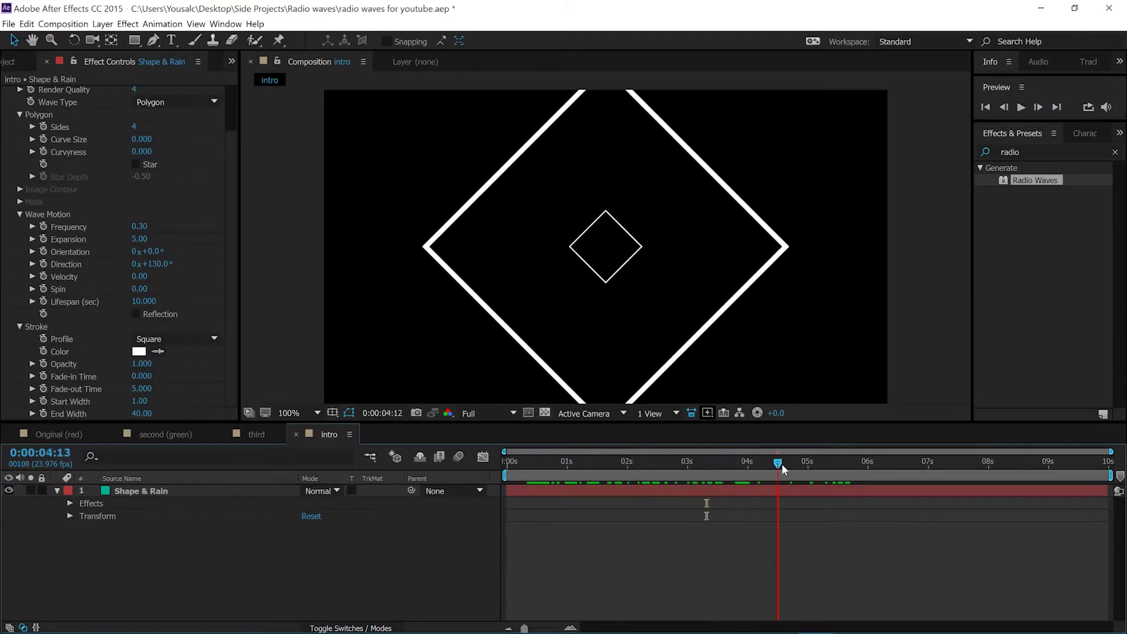
{"action": "left_click_drag", "start_coordinate": [779, 463], "coordinate": [636, 462]}
{"action": "left_click_drag", "start_coordinate": [547, 464], "coordinate": [686, 469]}
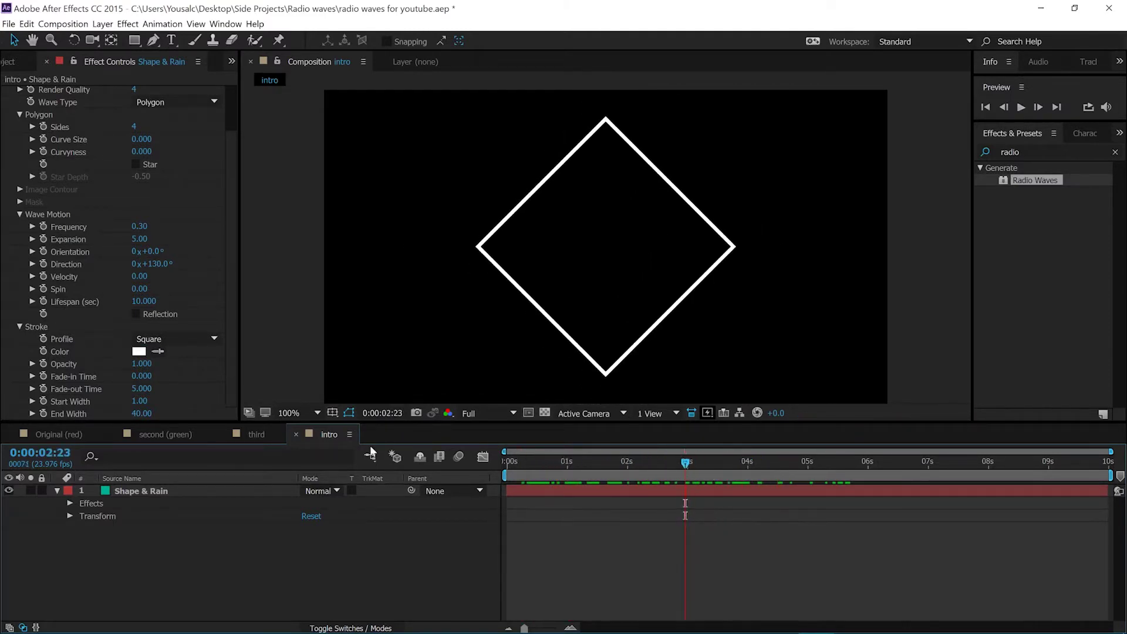
- Apply the Gradient Ramp effect to the Shape & Rain layer
{"action": "scroll", "coordinate": [18, 141], "scroll_direction": "up", "scroll_amount": 2}
{"action": "left_click", "coordinate": [7, 93]}
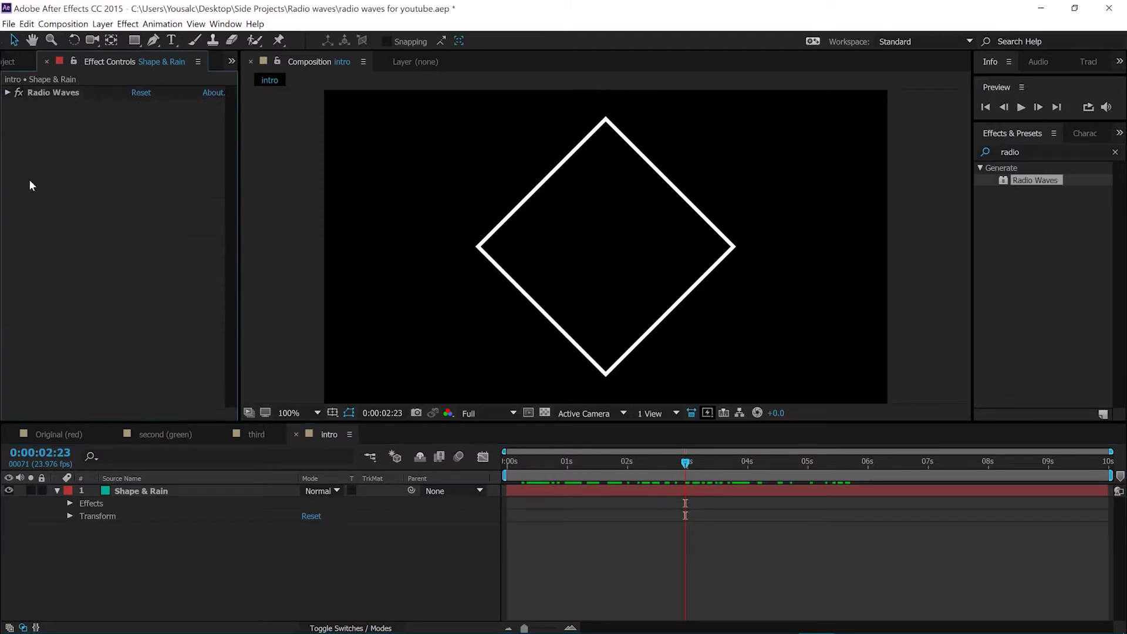
{"action": "left_click", "coordinate": [57, 491]}
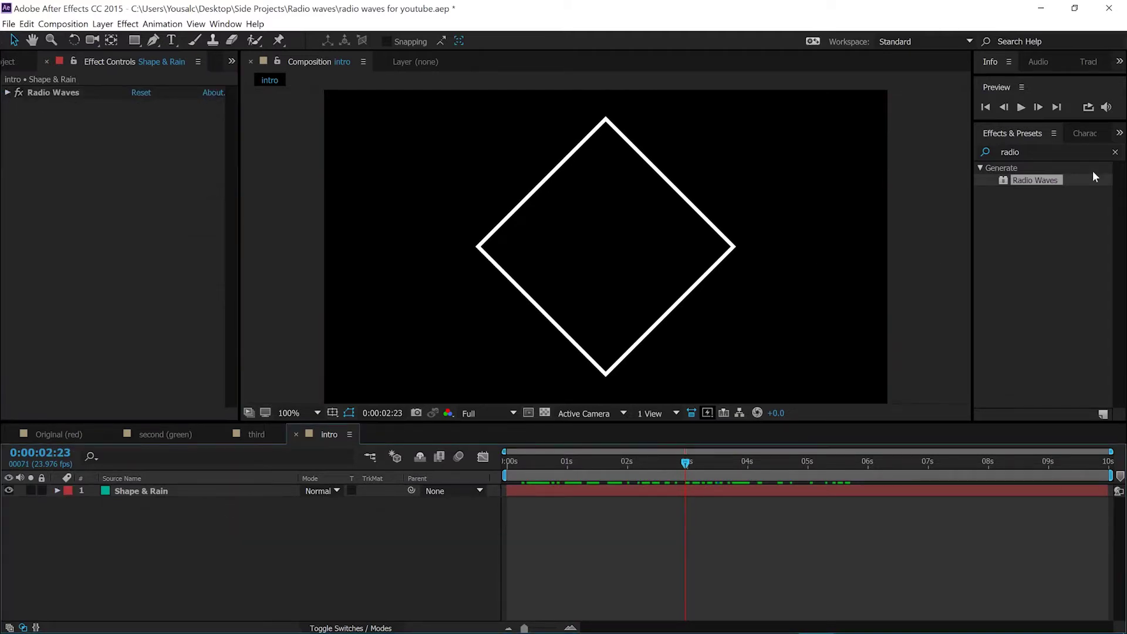
{"action": "left_click", "coordinate": [1083, 153]}
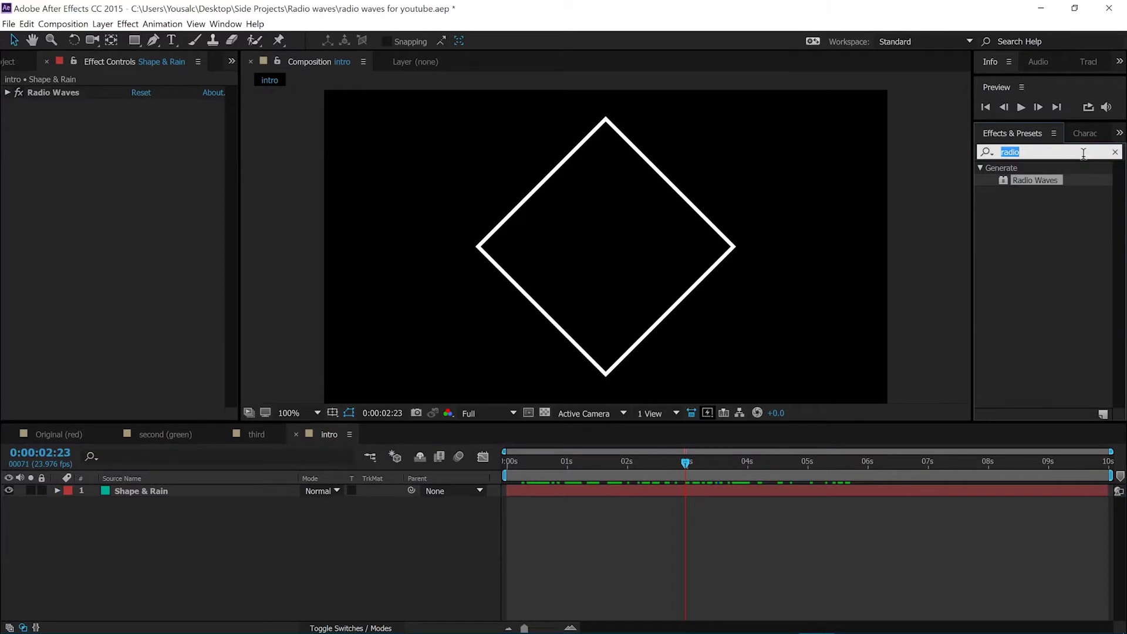
{"action": "type", "text": "ramp"}
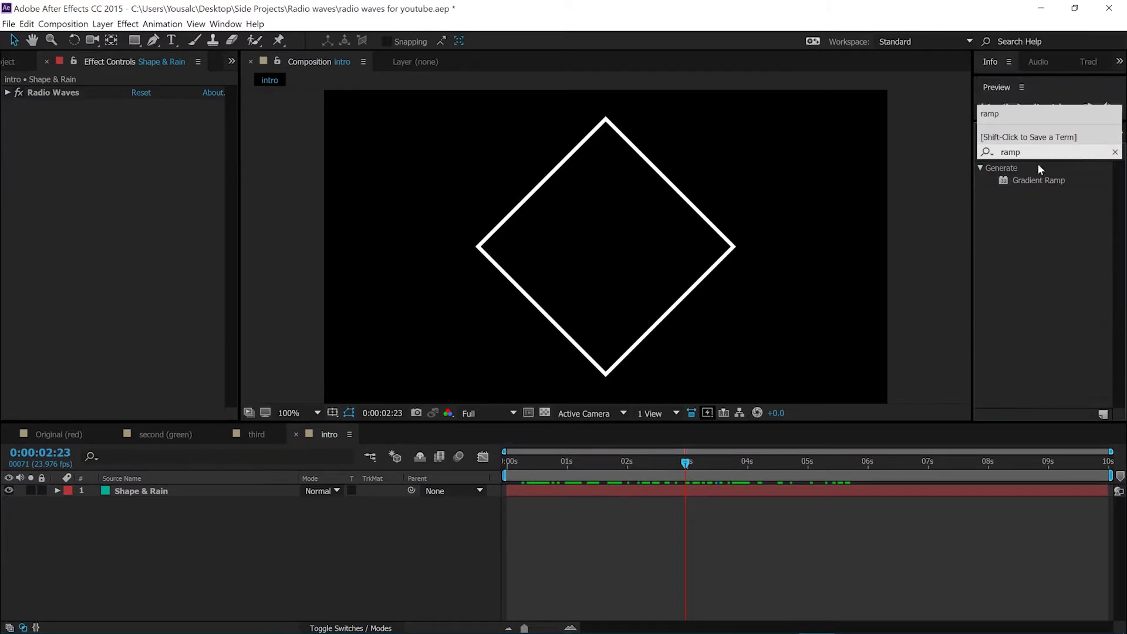
{"action": "left_click_drag", "start_coordinate": [1038, 180], "coordinate": [601, 207]}
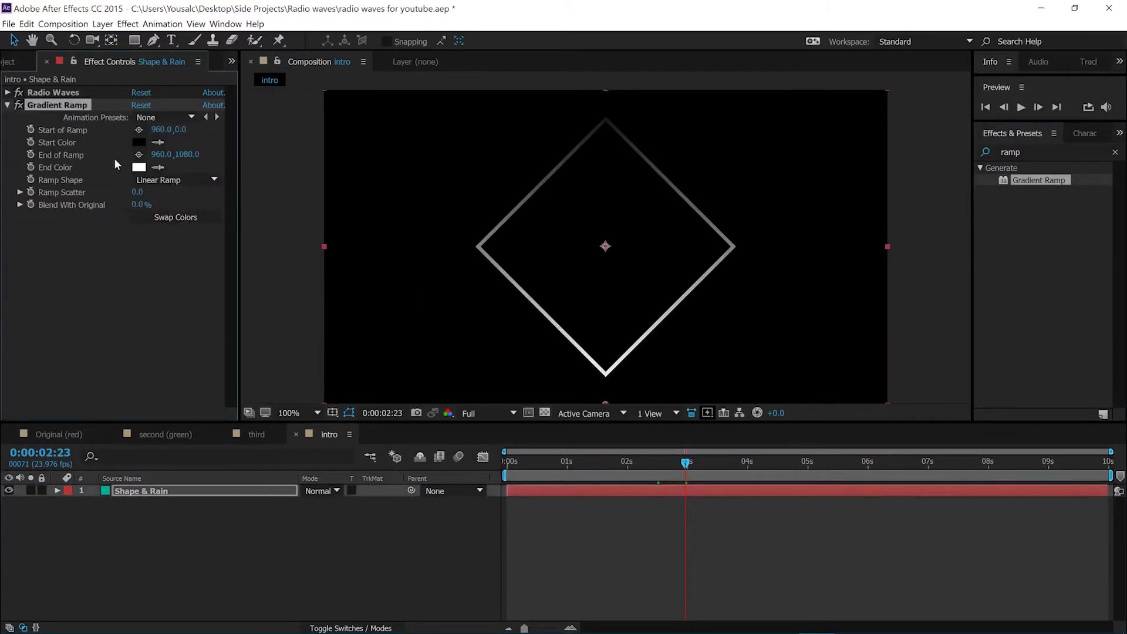
- Set the Gradient Ramp start color to blue (014BDE)
{"action": "left_click", "coordinate": [138, 142]}
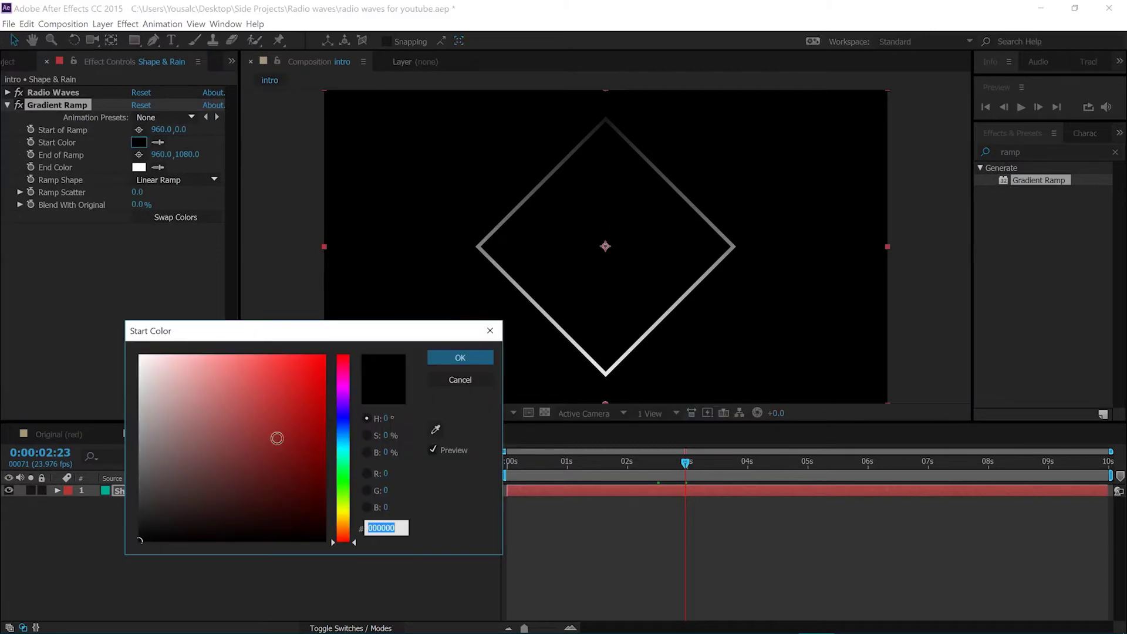
{"action": "left_click_drag", "start_coordinate": [345, 448], "coordinate": [346, 427]}
{"action": "left_click_drag", "start_coordinate": [234, 407], "coordinate": [323, 387]}
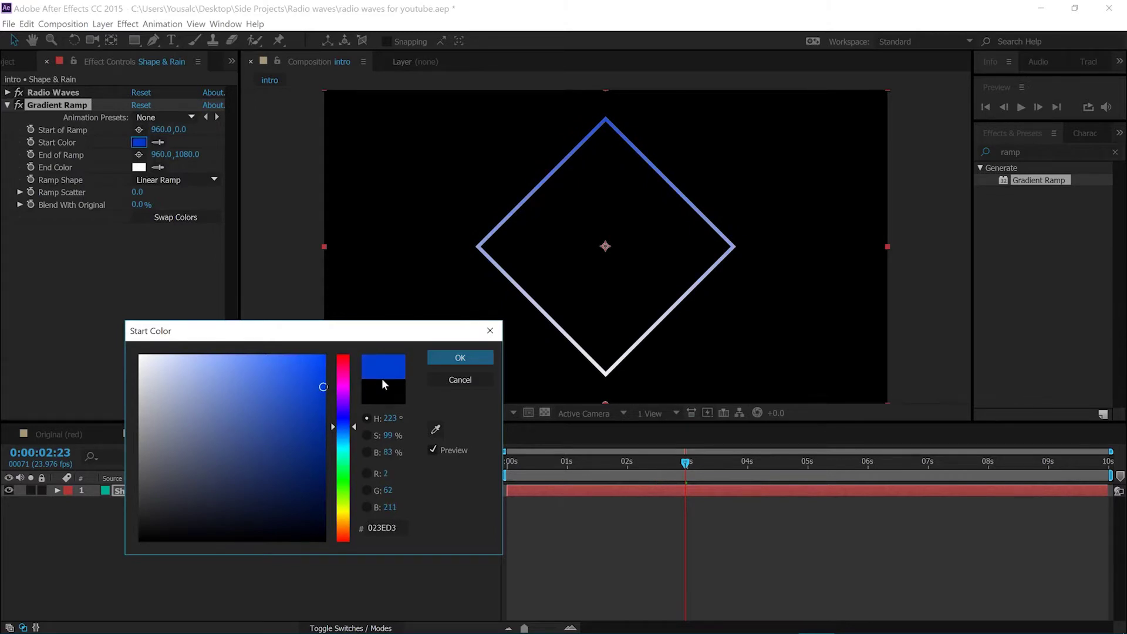
{"action": "left_click_drag", "start_coordinate": [343, 427], "coordinate": [345, 432]}
{"action": "left_click_drag", "start_coordinate": [294, 386], "coordinate": [324, 379]}
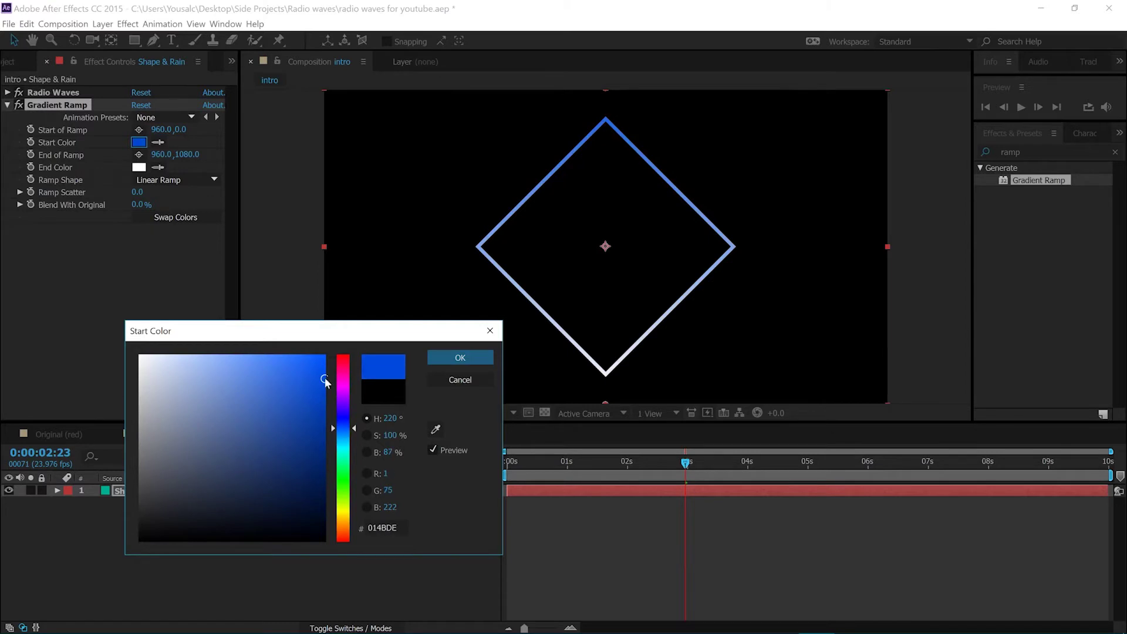
{"action": "left_click", "coordinate": [460, 358]}
- Set the Gradient Ramp end color to pure red (FF0000)
{"action": "left_click", "coordinate": [139, 167]}
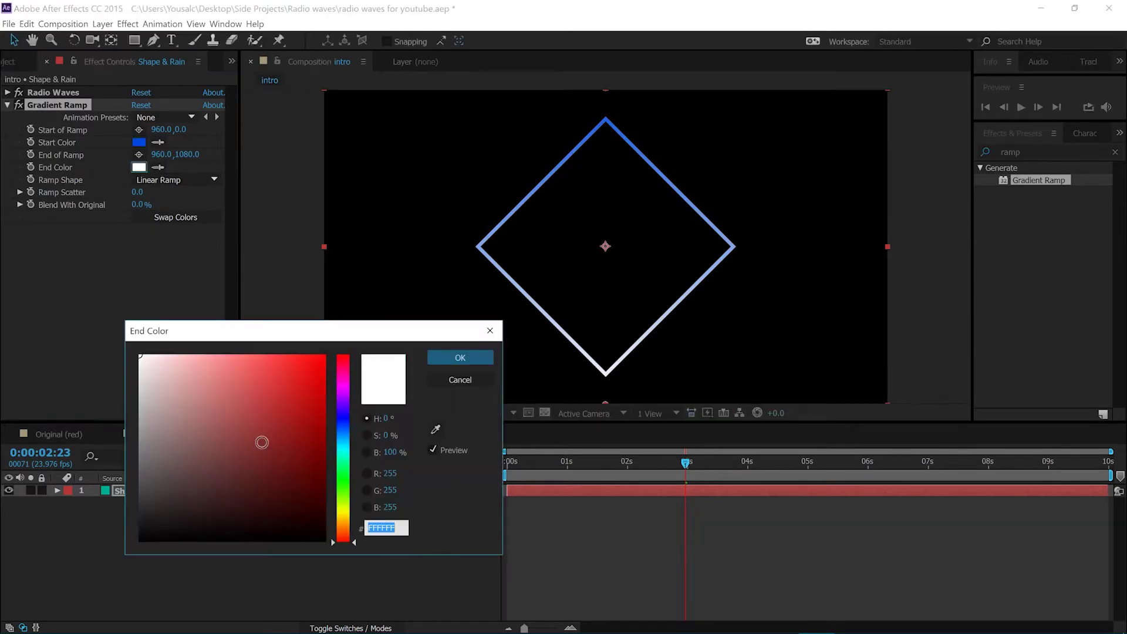
{"action": "left_click", "coordinate": [278, 434]}
{"action": "left_click_drag", "start_coordinate": [288, 410], "coordinate": [339, 349]}
{"action": "left_click", "coordinate": [453, 353]}
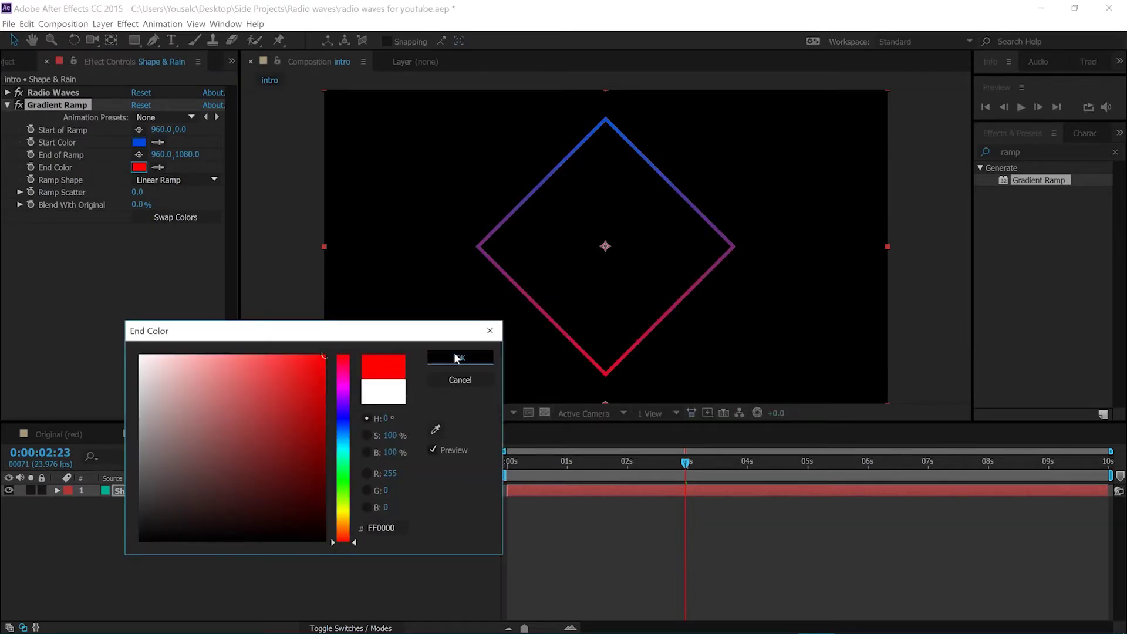
- Place the ramp's start at about 798, 374 and its end at about 1113, 692, making the gradient run diagonally across the diamond
{"action": "left_click", "coordinate": [139, 131]}
{"action": "left_click", "coordinate": [557, 197]}
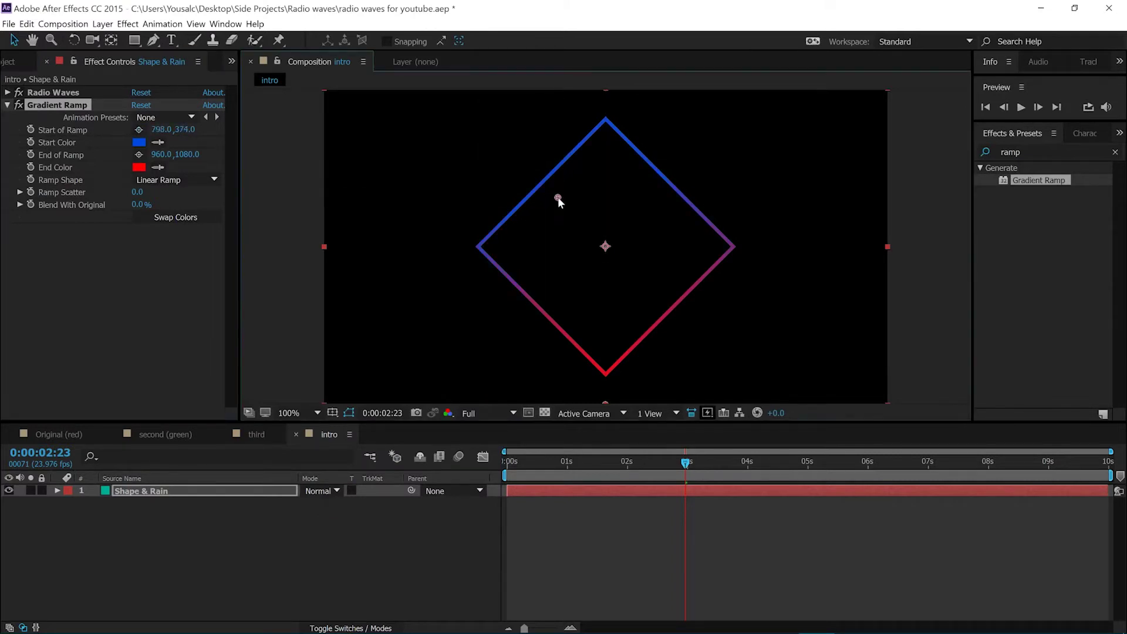
{"action": "left_click", "coordinate": [139, 154]}
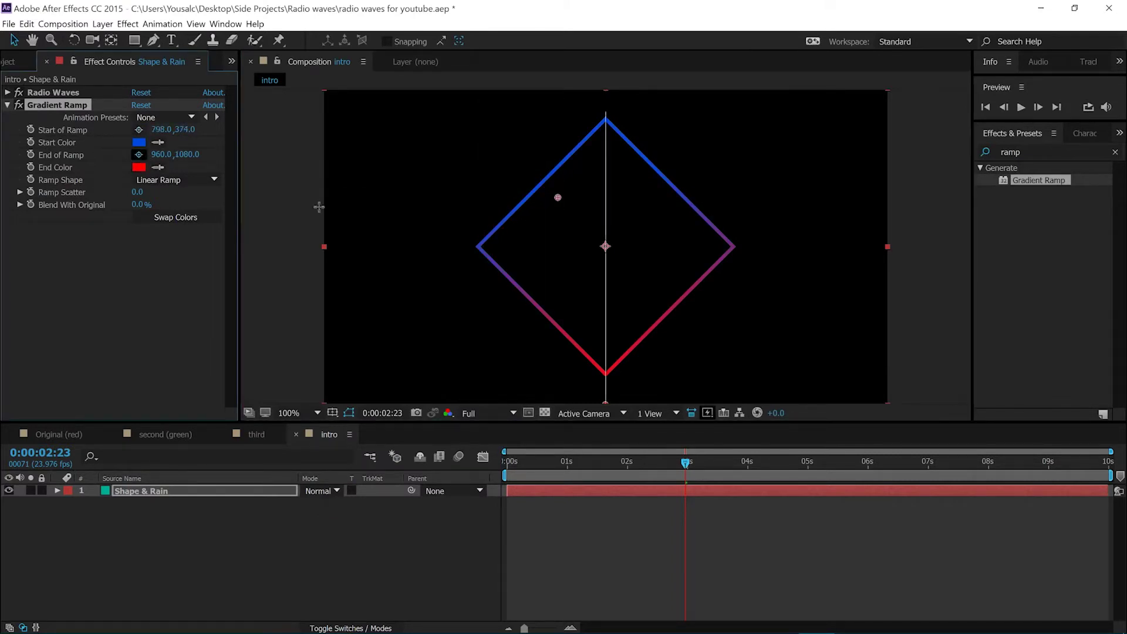
{"action": "left_click", "coordinate": [646, 287]}
{"action": "mouse_move", "coordinate": [651, 286]}
{"action": "left_mouse_down"}
{"action": "mouse_move", "coordinate": [657, 212]}
{"action": "mouse_move", "coordinate": [635, 188]}
{"action": "mouse_move", "coordinate": [667, 232]}
{"action": "mouse_move", "coordinate": [633, 299]}
{"action": "mouse_move", "coordinate": [651, 294]}
{"action": "left_mouse_up"}
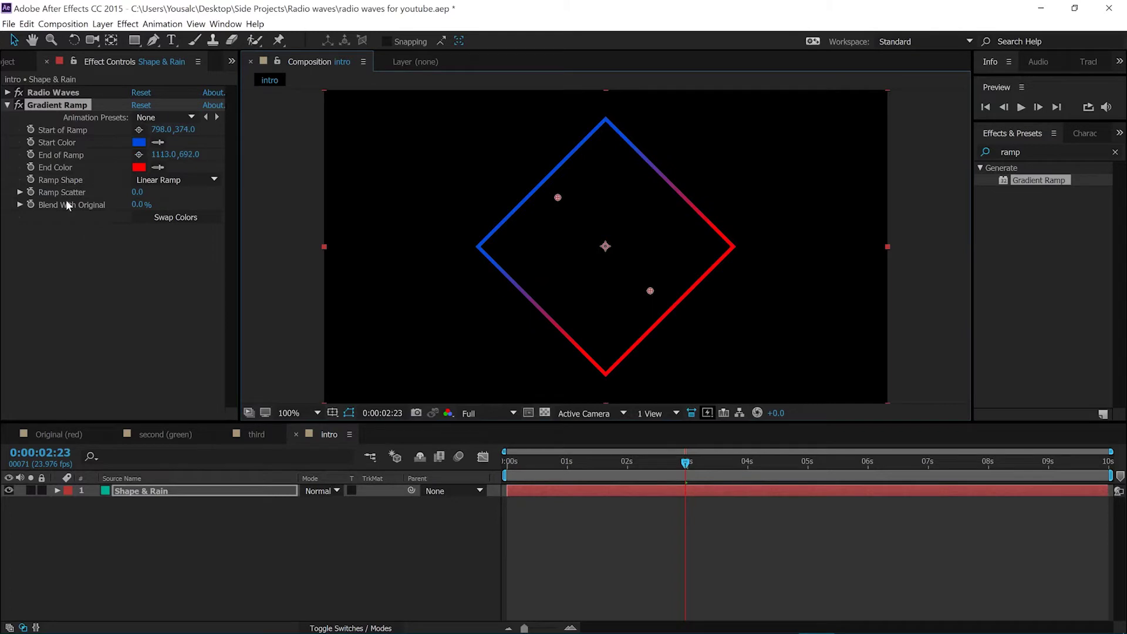
- Set the Gradient Ramp's Blend With Original to 5% and collapse the effect's settings
{"action": "left_click", "coordinate": [139, 211]}
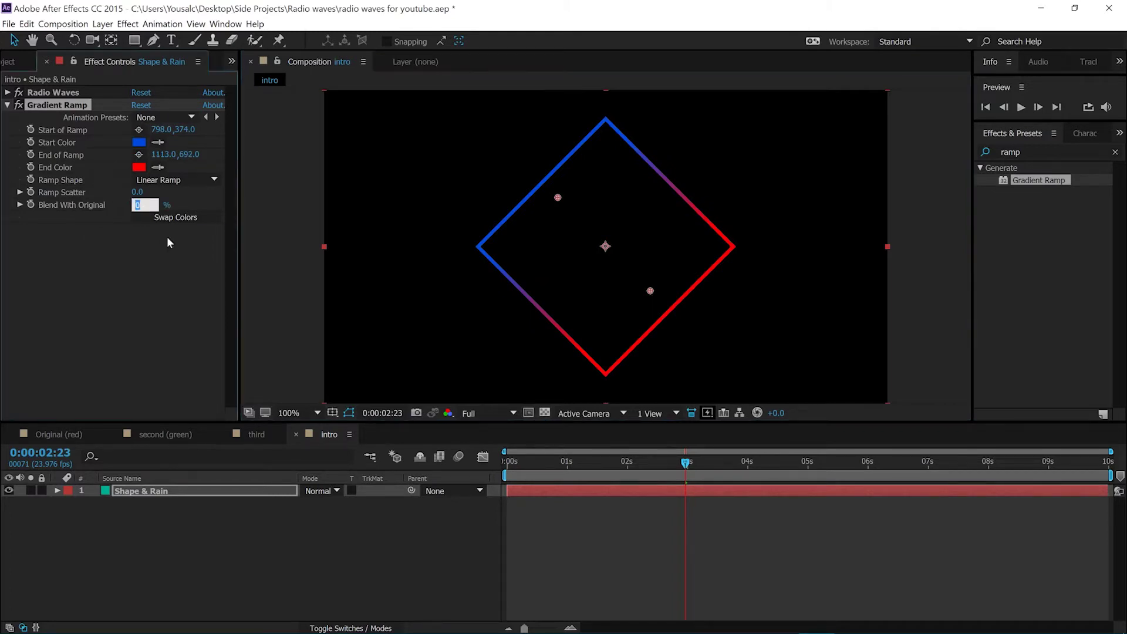
{"action": "type", "text": "5"}
{"action": "left_click", "coordinate": [128, 273]}
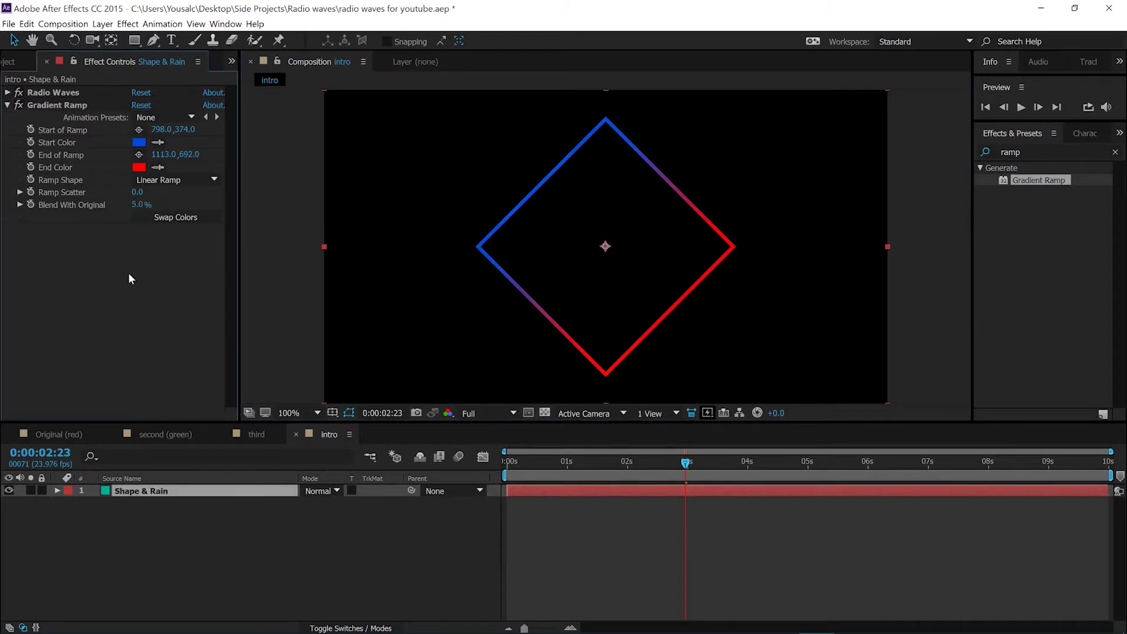
{"action": "left_click", "coordinate": [7, 106]}
- Find the Stylize Glow effect and apply it to the Shape & Rain layer
{"action": "left_click", "coordinate": [1036, 152]}
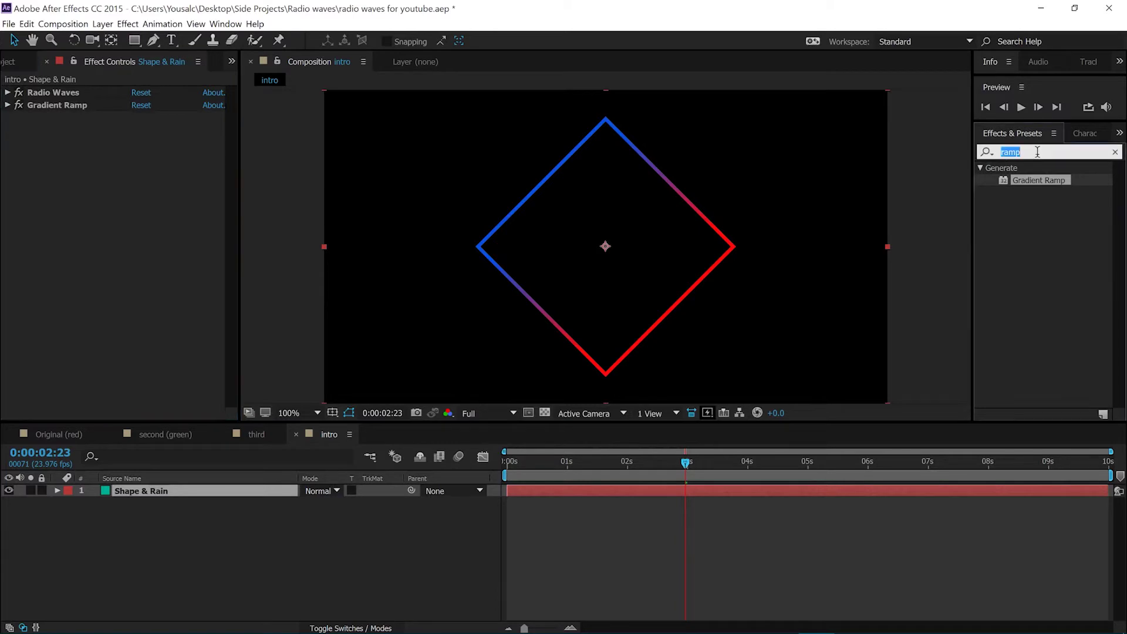
{"action": "type", "text": "glow"}
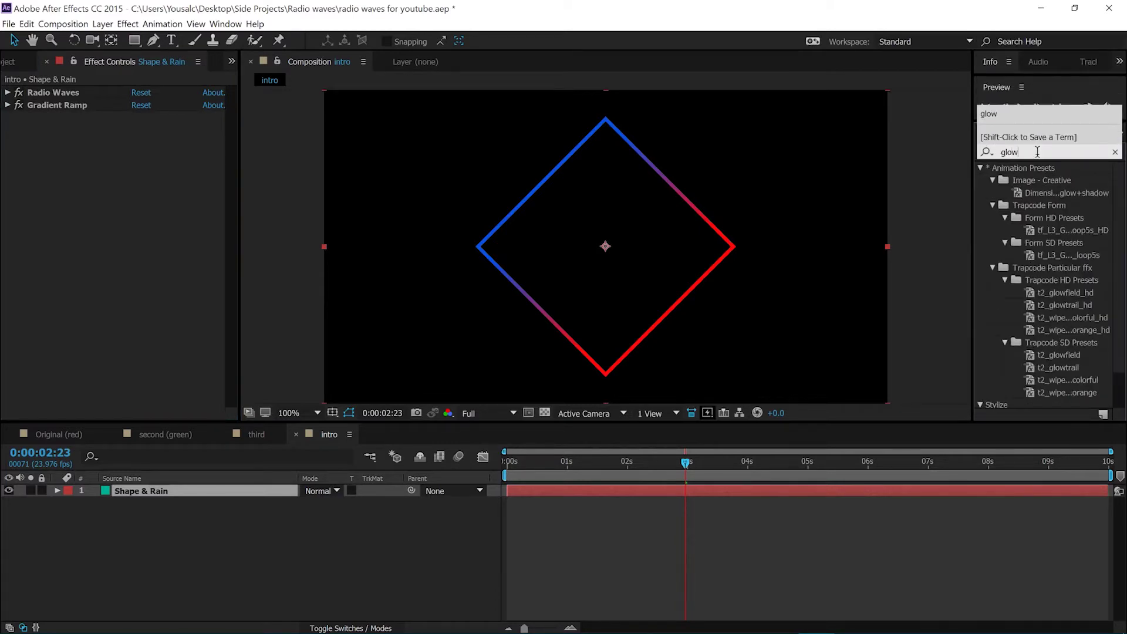
{"action": "scroll", "coordinate": [1023, 254], "scroll_direction": "down", "scroll_amount": 2}
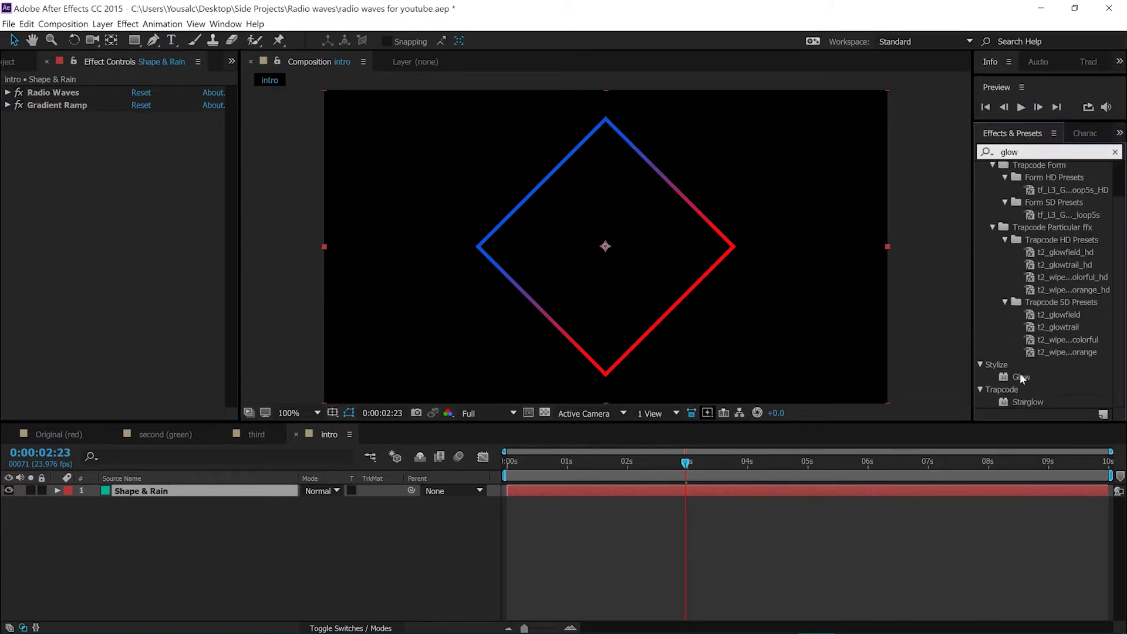
{"action": "left_click_drag", "start_coordinate": [1020, 375], "coordinate": [633, 260]}
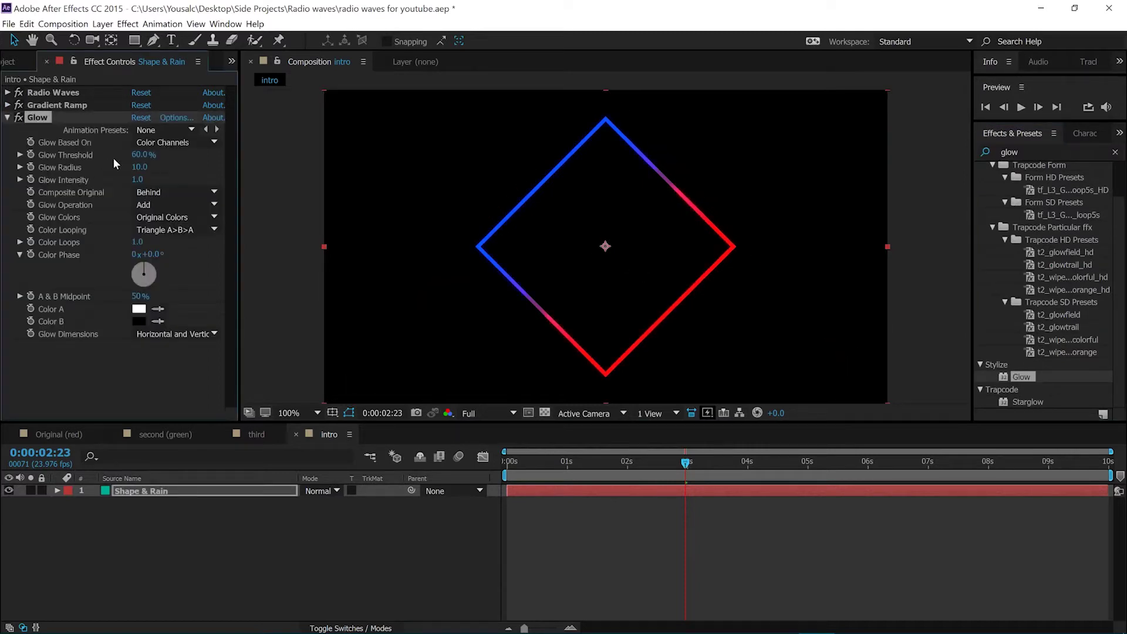
- Set the Glow radius to 100 and the Glow threshold to 56%, and collapse the effect's settings
{"action": "left_click", "coordinate": [154, 174]}
{"action": "type", "text": "100"}
{"action": "left_click", "coordinate": [139, 154]}
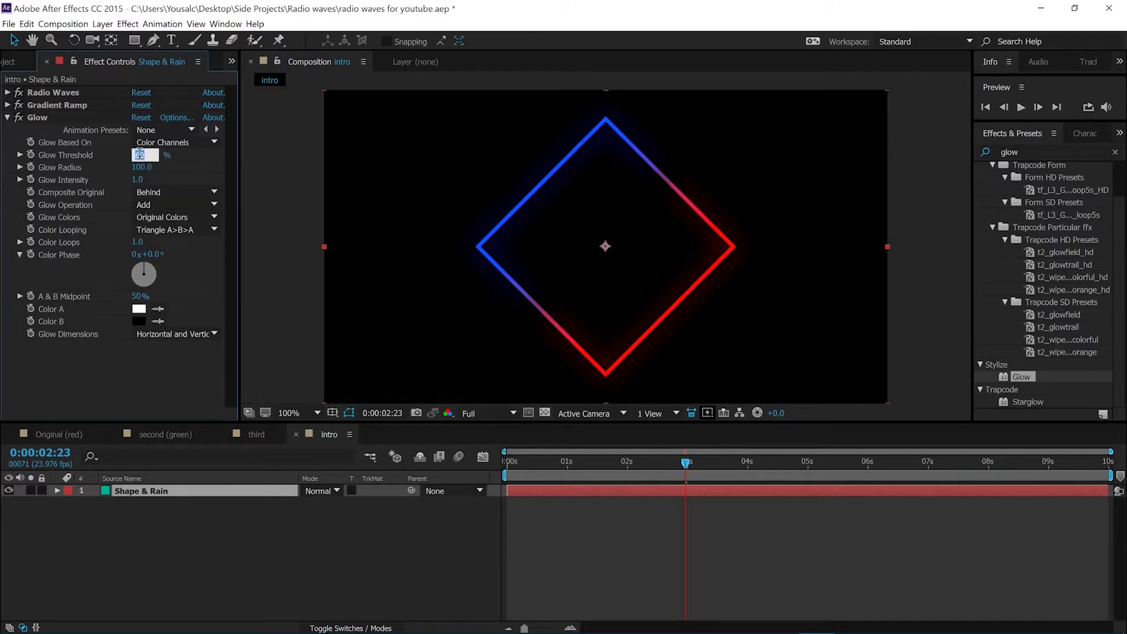
{"action": "type", "text": "56"}
{"action": "left_click", "coordinate": [127, 358]}
{"action": "key", "text": "period"}
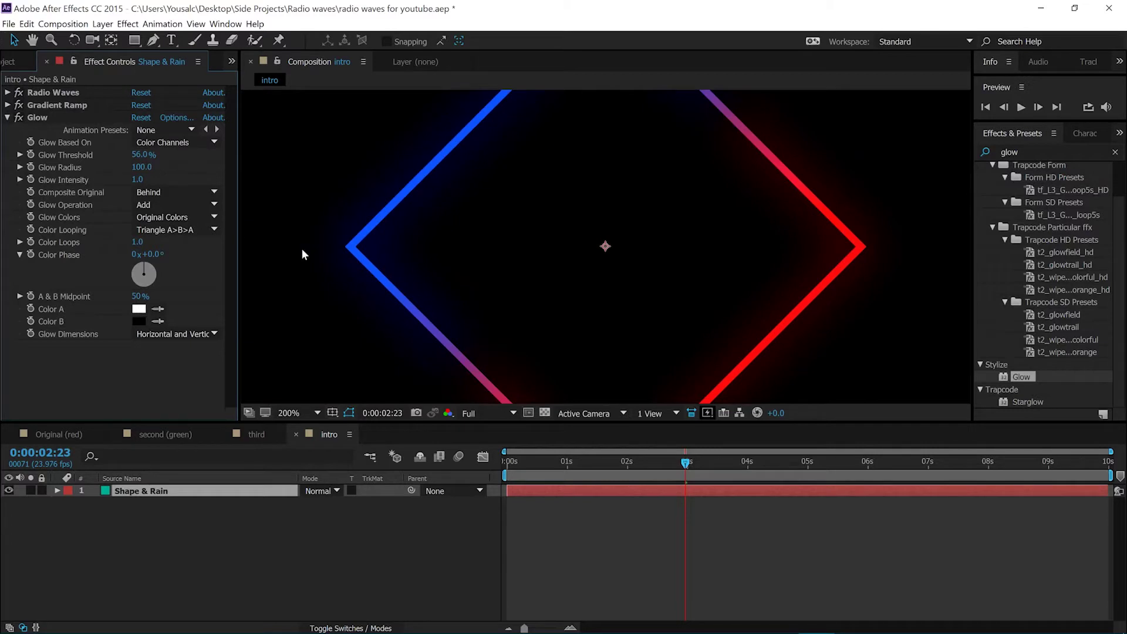
{"action": "left_click", "coordinate": [8, 117]}
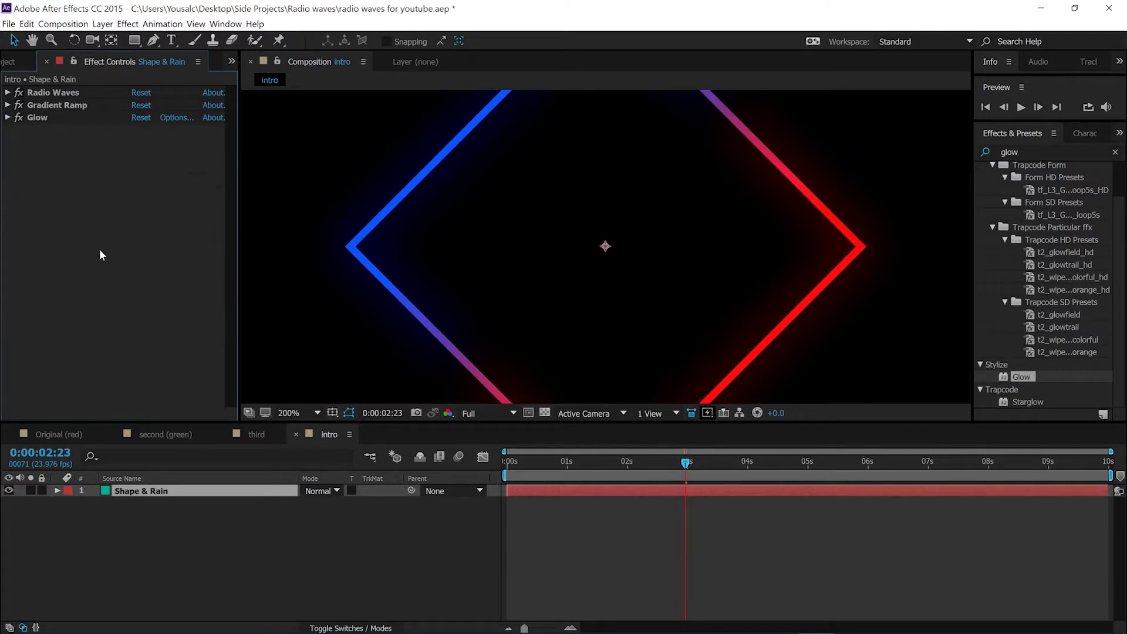
- Apply CC Rainfall to the Shape & Rain layer and reorder it between Radio Waves and Gradient Ramp
{"action": "left_click", "coordinate": [1043, 151]}
{"action": "type", "text": "rain"}
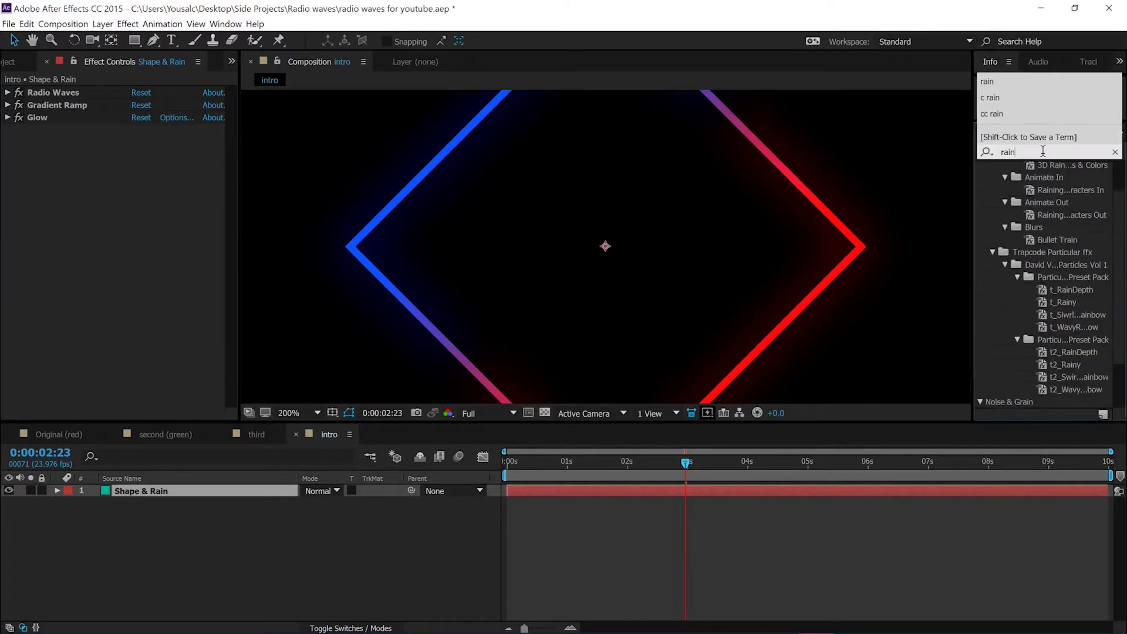
{"action": "scroll", "coordinate": [1033, 211], "scroll_direction": "down", "scroll_amount": 2}
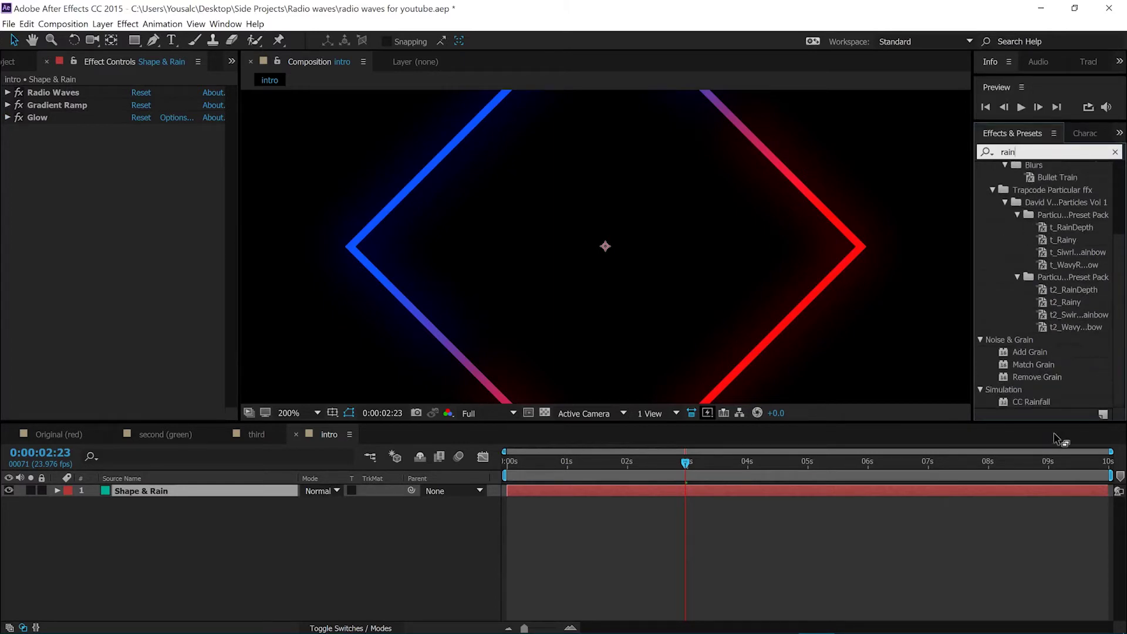
{"action": "left_click_drag", "start_coordinate": [1047, 406], "coordinate": [565, 305]}
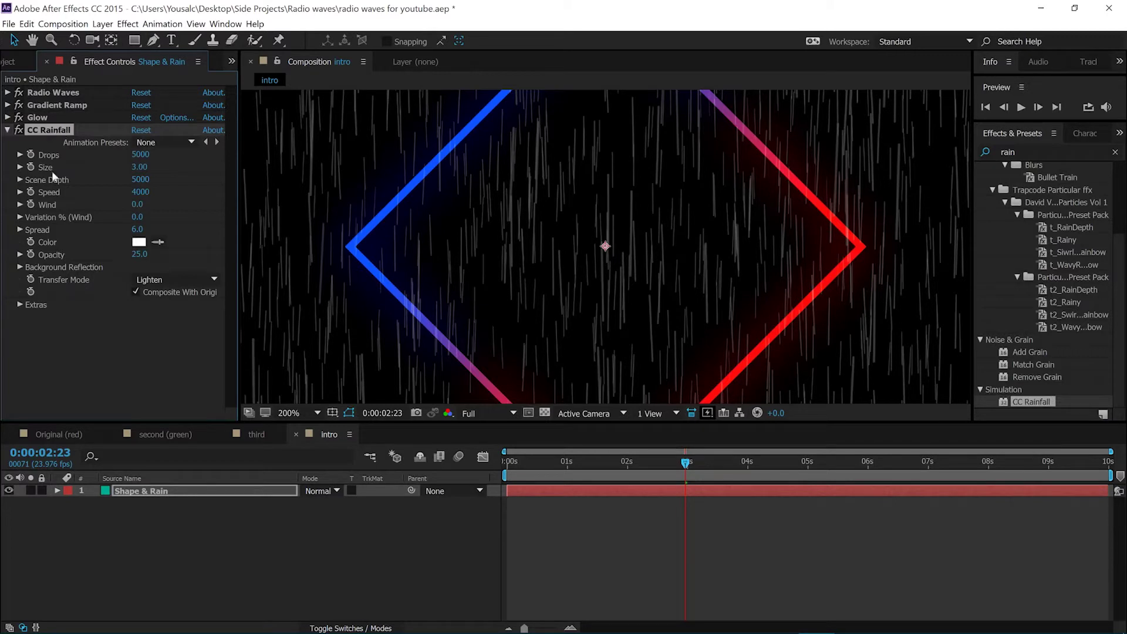
{"action": "left_click_drag", "start_coordinate": [57, 132], "coordinate": [66, 100]}
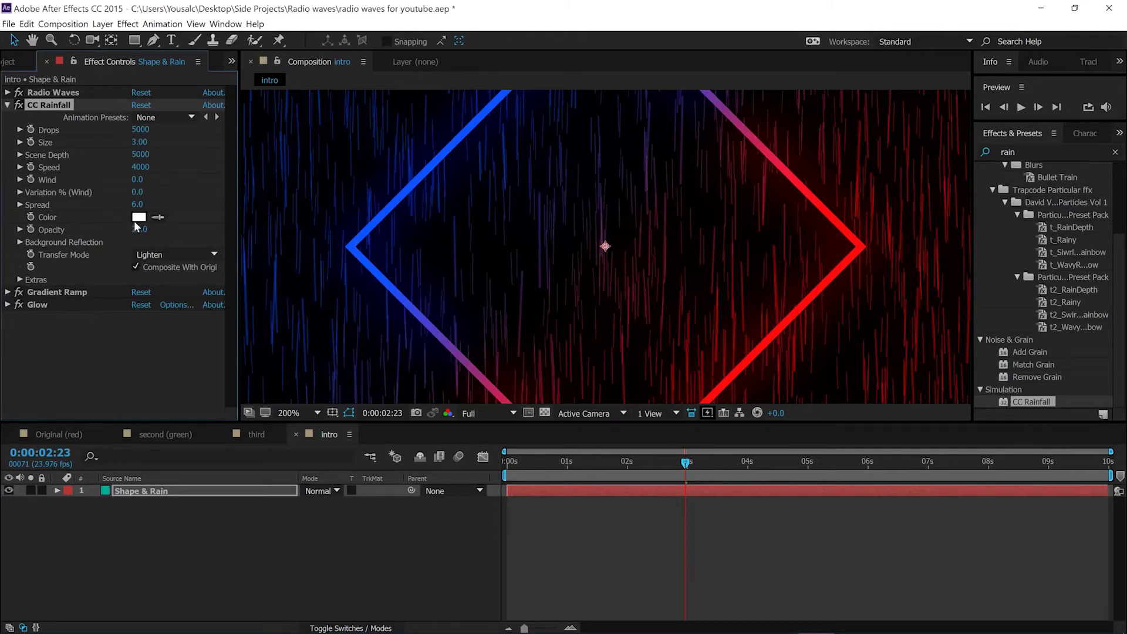
- Set the CC Rainfall size to 1.9, the scene depth to 5050 and the speed to 620
{"action": "left_click", "coordinate": [141, 142]}
{"action": "type", "text": "1.9"}
{"action": "key", "text": "Tab"}
{"action": "type", "text": "505"}
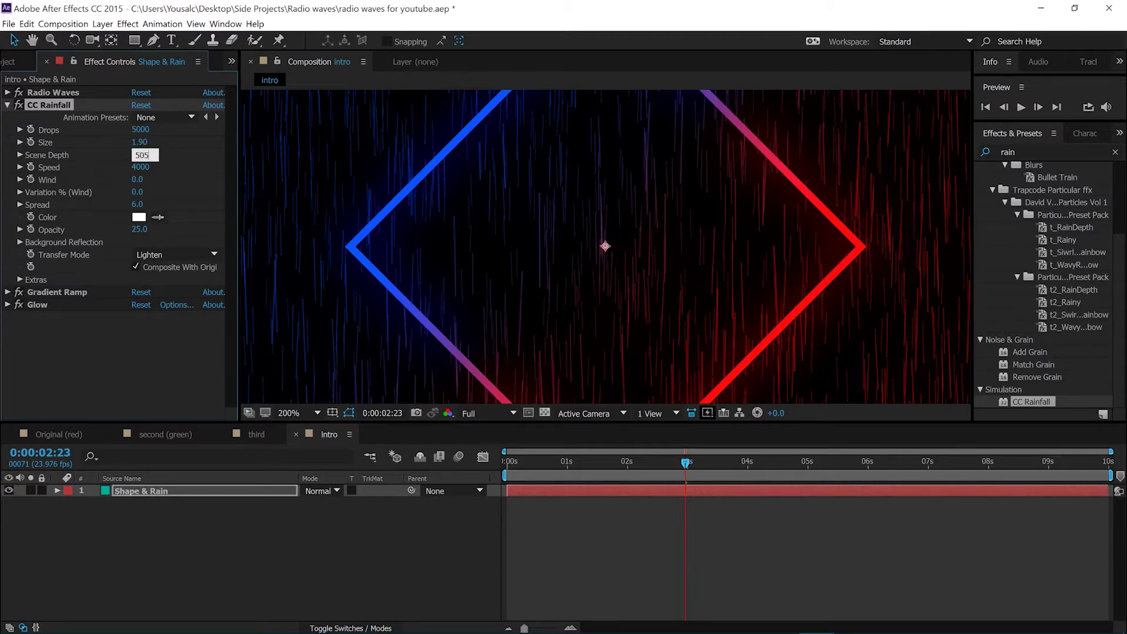
{"action": "left_click", "coordinate": [142, 170]}
{"action": "type", "text": "620"}
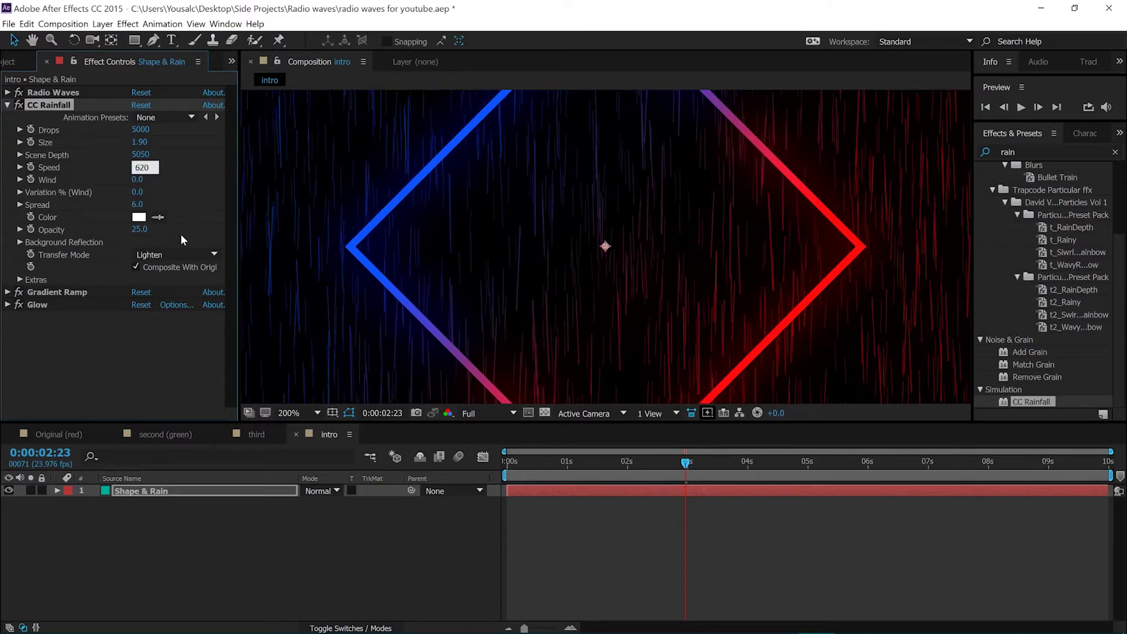
- Set the CC Rainfall wind variation to 57% and the spread to 7.7, and collapse the effect's settings
{"action": "left_click", "coordinate": [138, 192]}
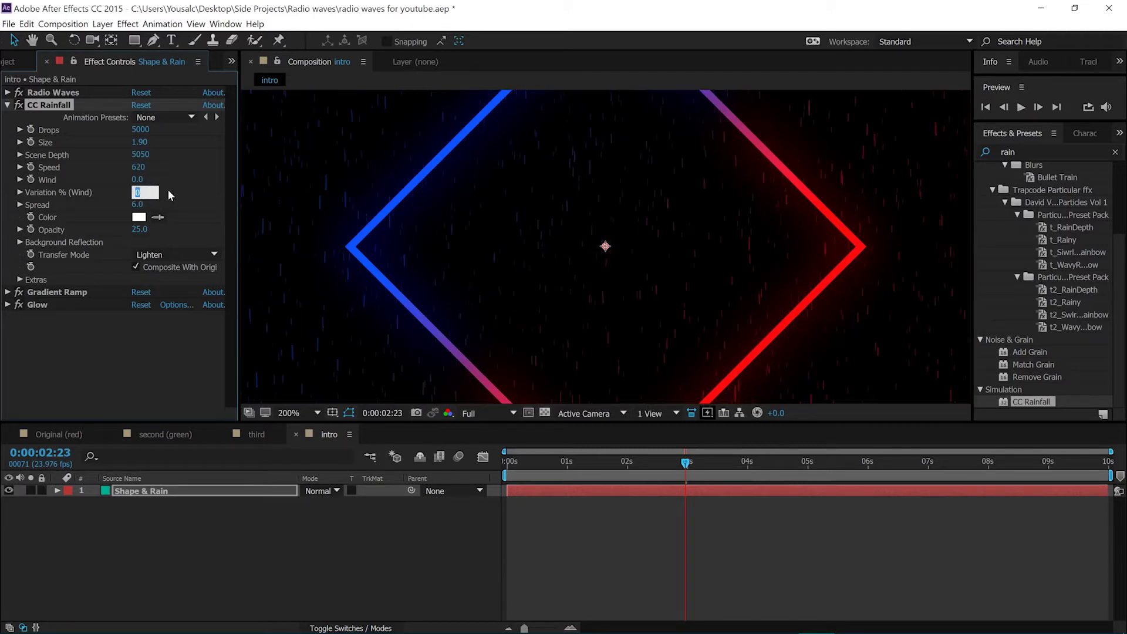
{"action": "type", "text": "57"}
{"action": "left_click", "coordinate": [164, 204]}
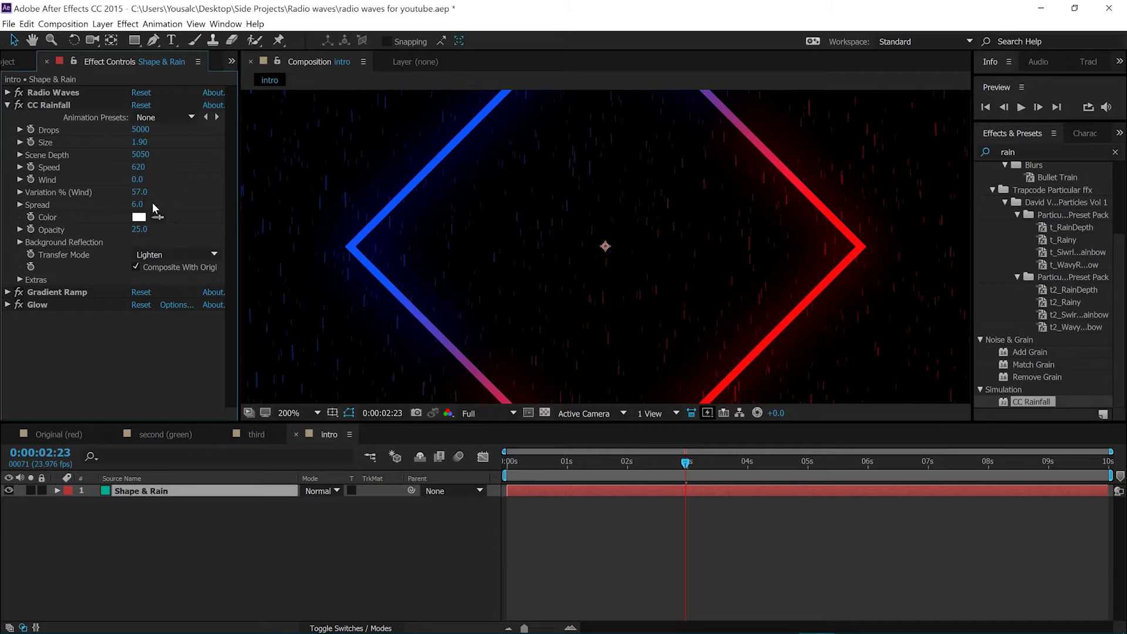
{"action": "left_click", "coordinate": [141, 204]}
{"action": "type", "text": "7.7"}
{"action": "left_click", "coordinate": [122, 343]}
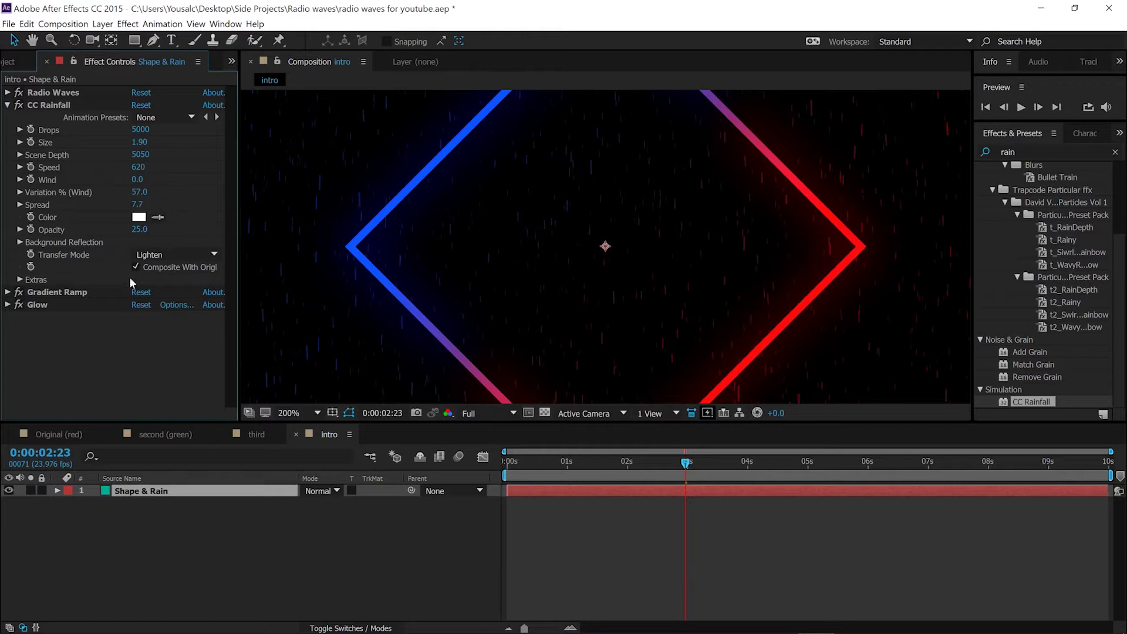
{"action": "left_click", "coordinate": [7, 104]}
- Fit the whole composition in the viewer and select the Shape & Rain layer
{"action": "left_click", "coordinate": [317, 413]}
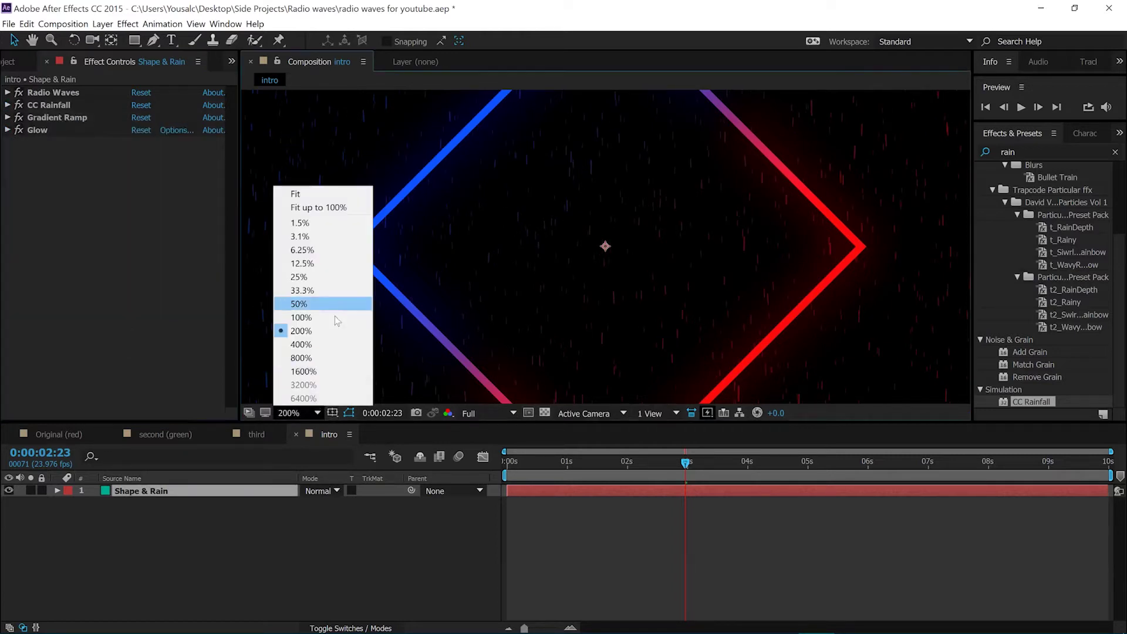
{"action": "left_click", "coordinate": [347, 193]}
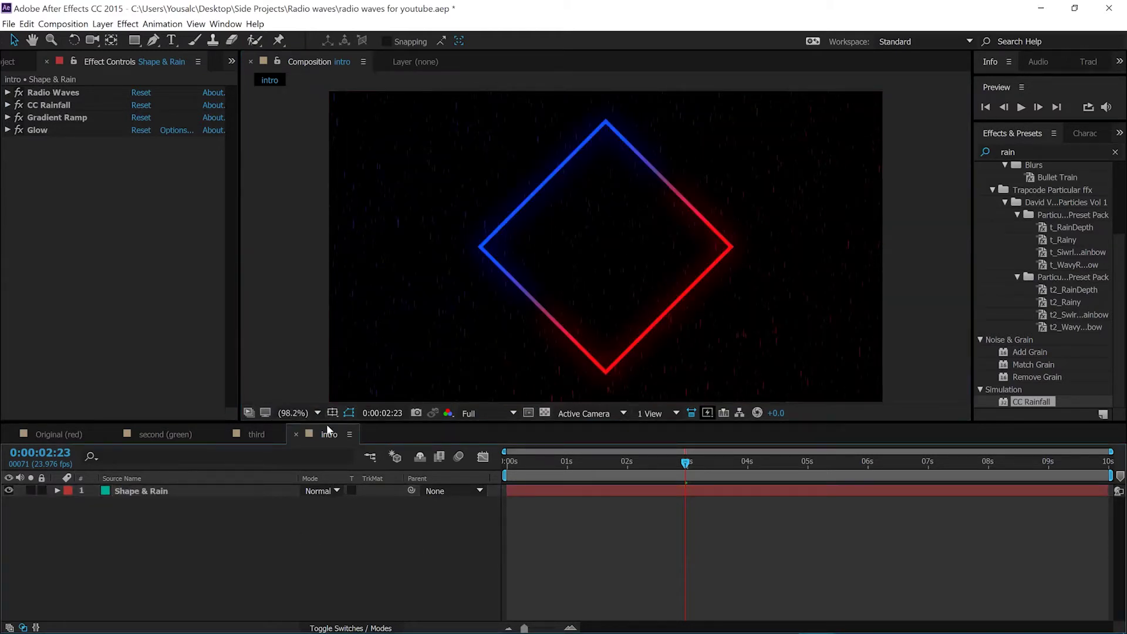
{"action": "left_click", "coordinate": [416, 285]}
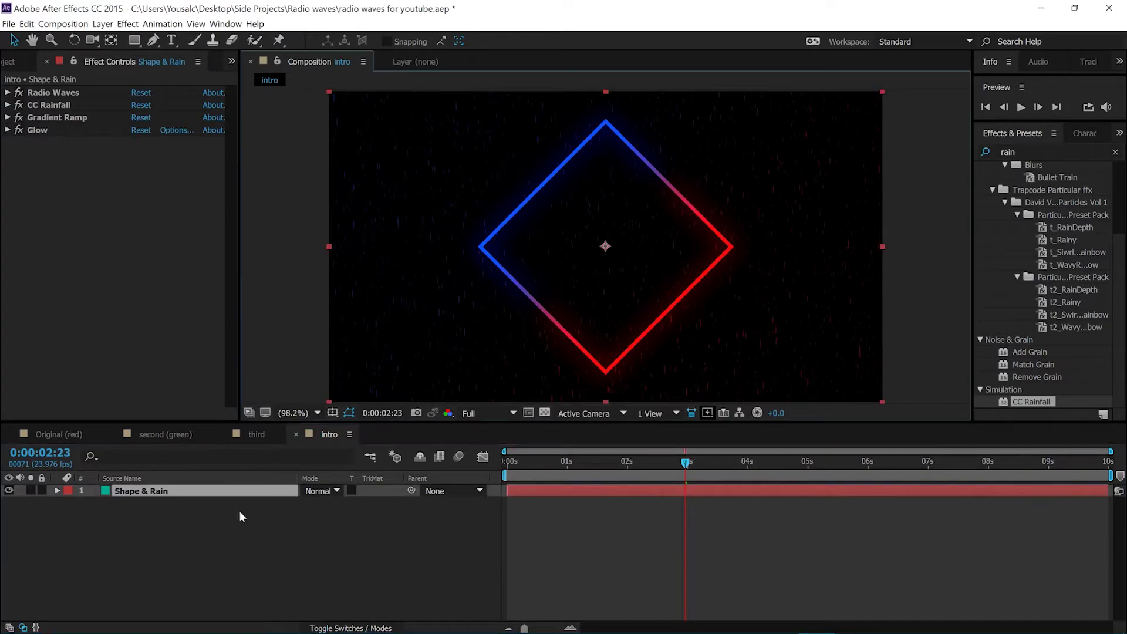
{"action": "left_click", "coordinate": [182, 566]}
{"action": "left_click", "coordinate": [182, 494]}
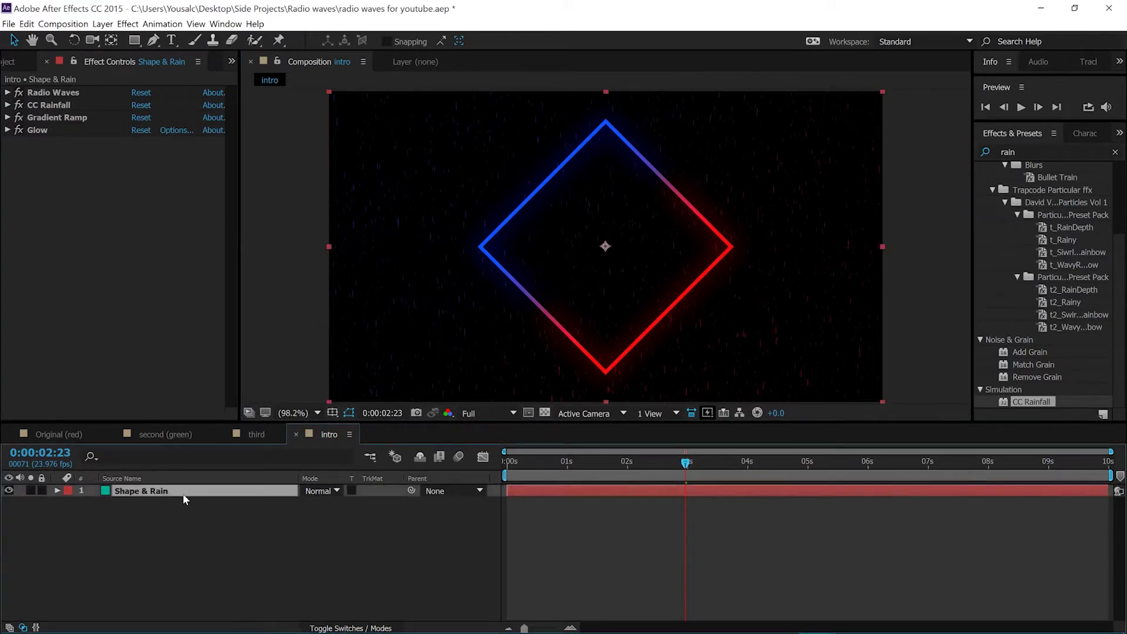
- Duplicate the Shape & Rain layer and apply the Find Edges effect to the upper copy
{"action": "key", "text": "ctrl+d"}
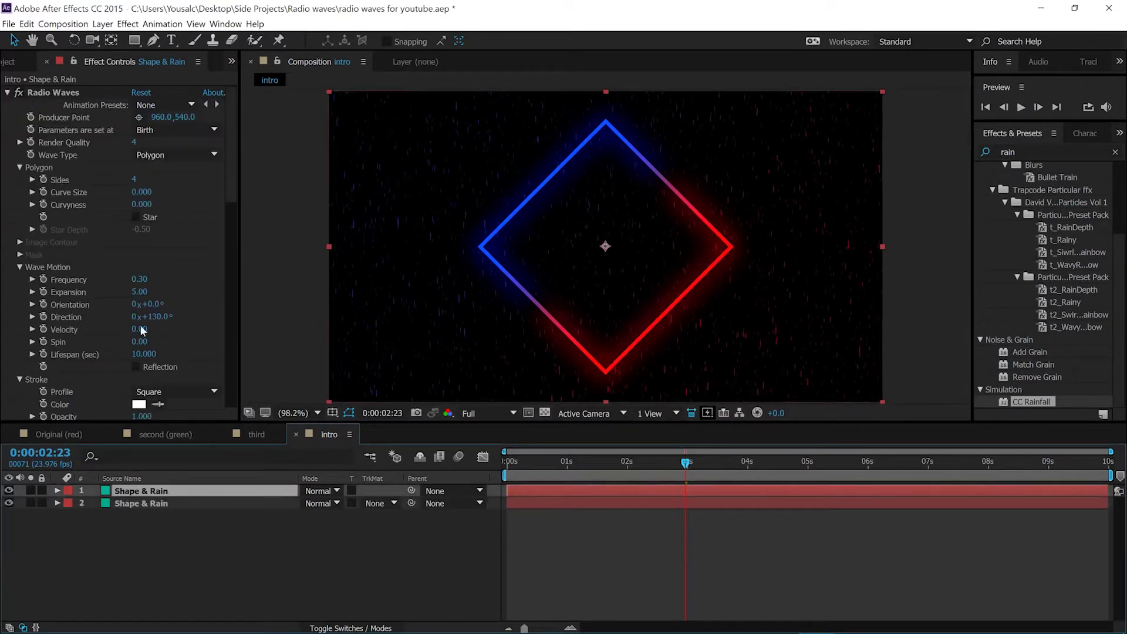
{"action": "left_click", "coordinate": [8, 93]}
{"action": "left_click", "coordinate": [8, 105]}
{"action": "left_click", "coordinate": [8, 116]}
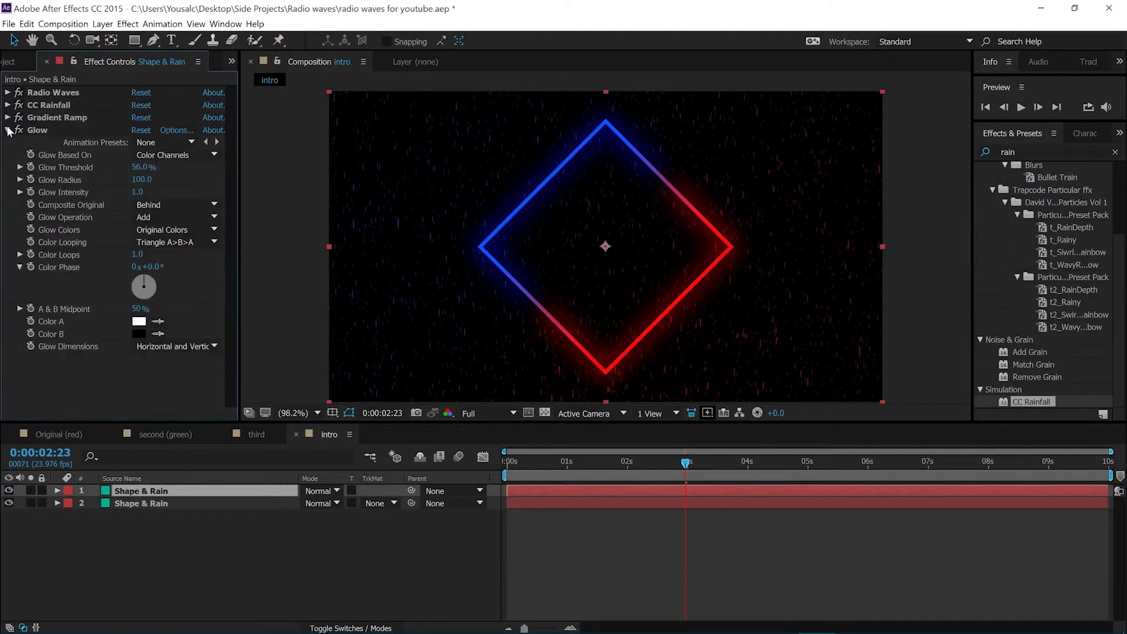
{"action": "left_click", "coordinate": [8, 130]}
{"action": "left_click", "coordinate": [1039, 152]}
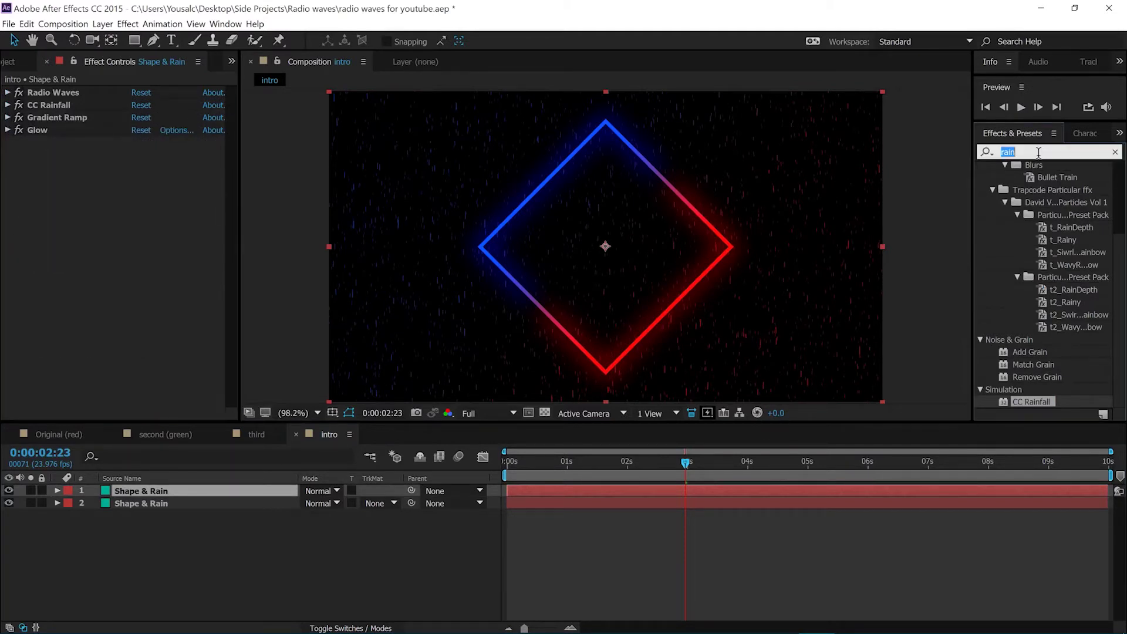
{"action": "type", "text": "find"}
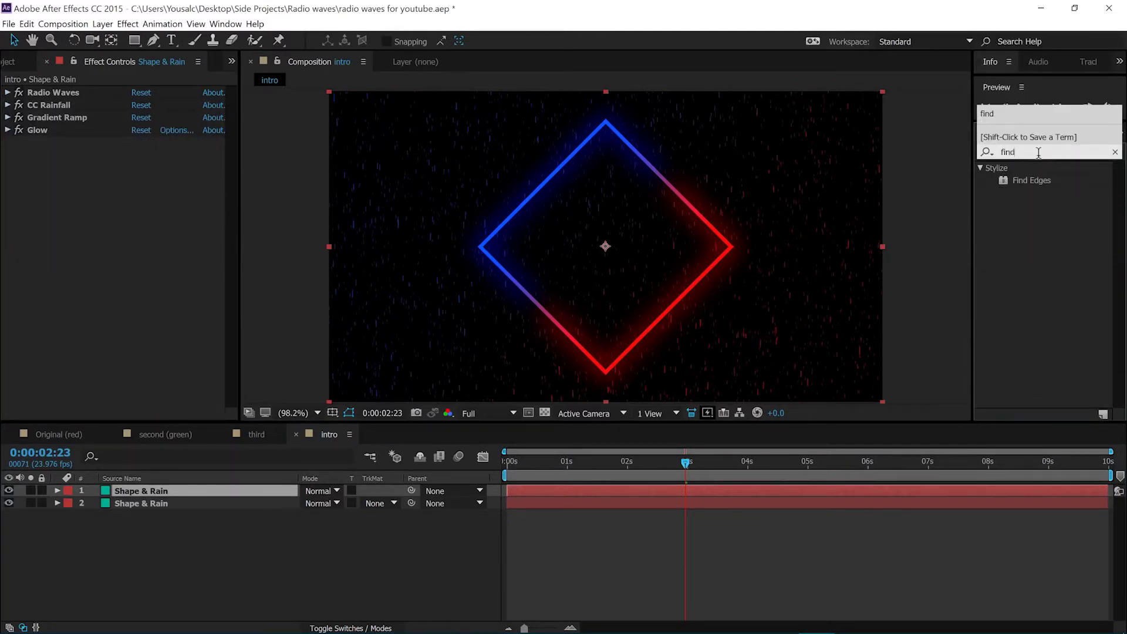
{"action": "left_click_drag", "start_coordinate": [1031, 181], "coordinate": [589, 209]}
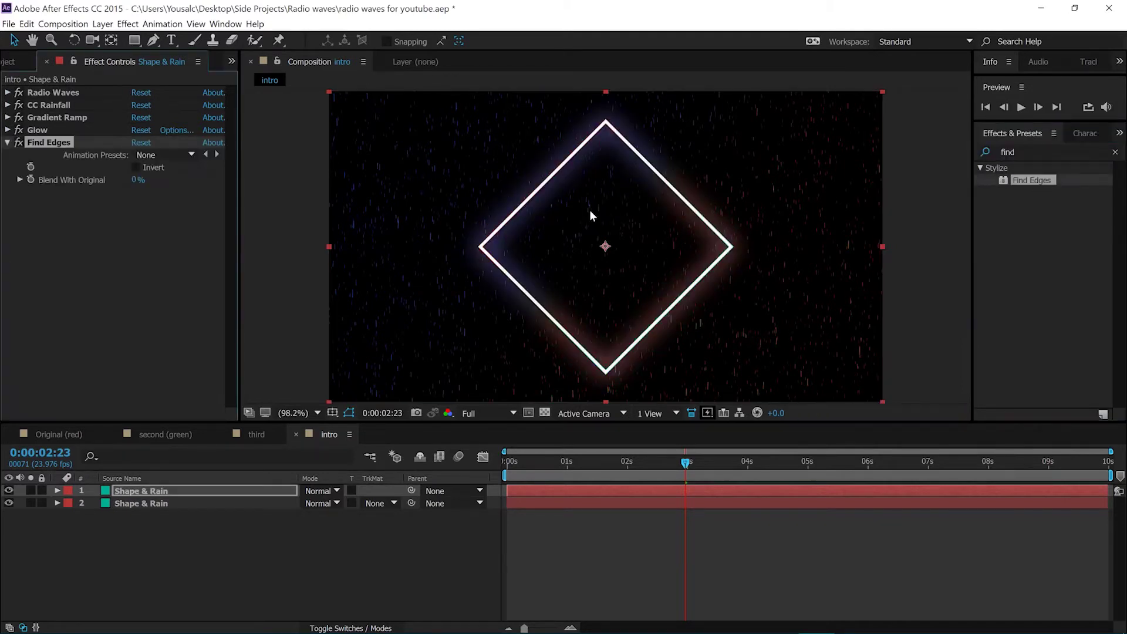
- Remove CC Rainfall from the duplicated layer and turn on Invert for its Find Edges effect
{"action": "left_click", "coordinate": [62, 105]}
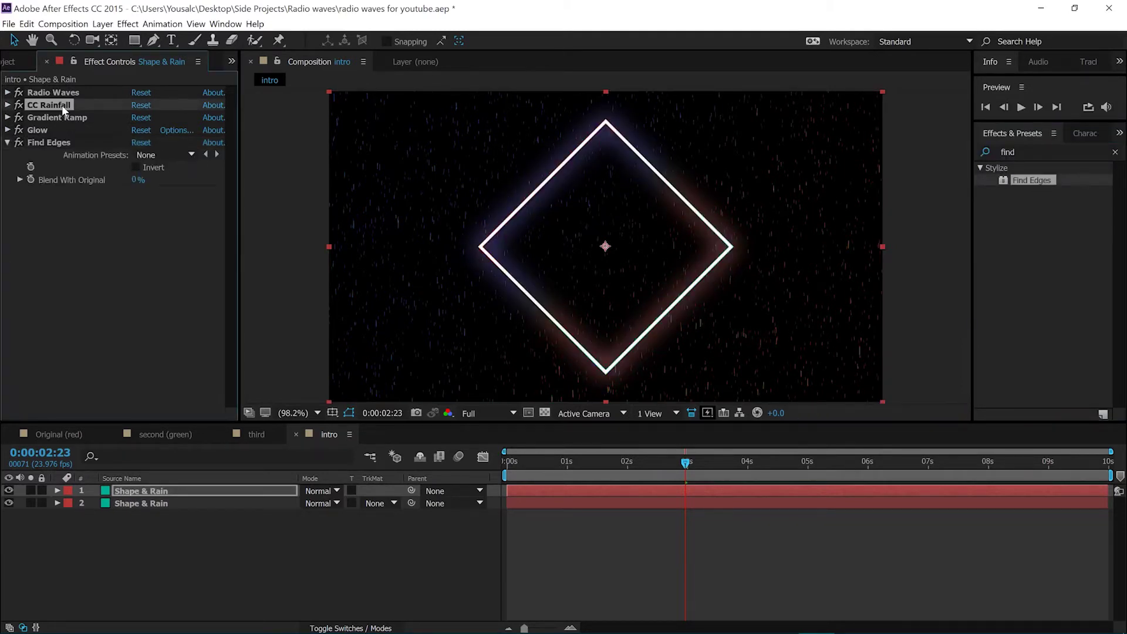
{"action": "key", "text": "Delete"}
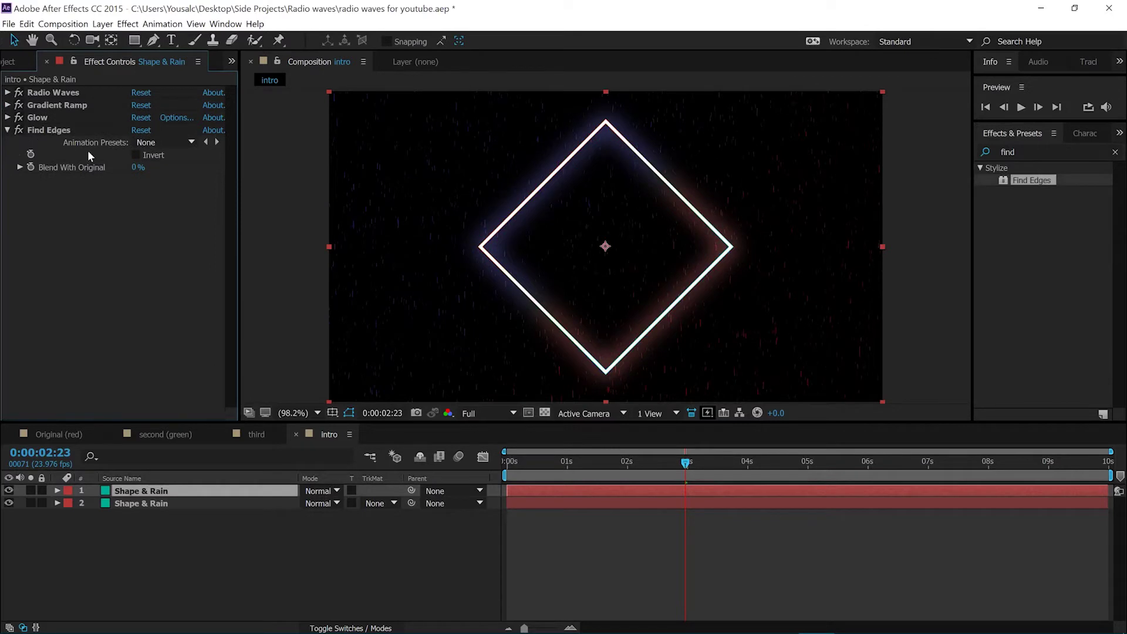
{"action": "left_click", "coordinate": [54, 130]}
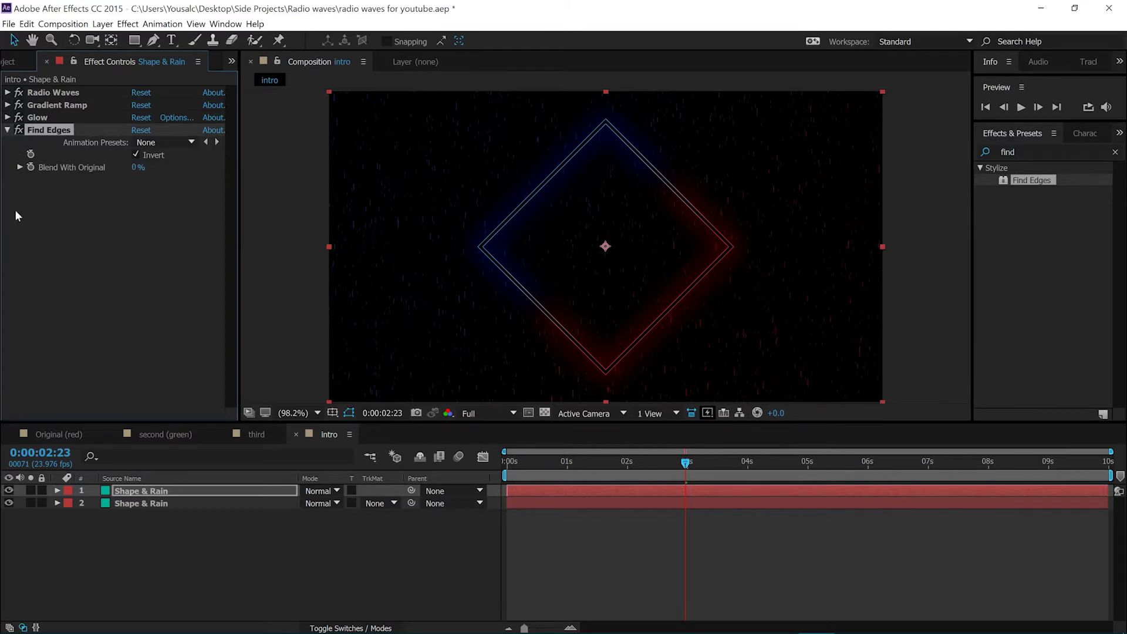
- Rename the duplicated layer as Find edges
{"action": "left_click", "coordinate": [57, 490]}
{"action": "right_click", "coordinate": [135, 491]}
{"action": "left_click", "coordinate": [167, 485]}
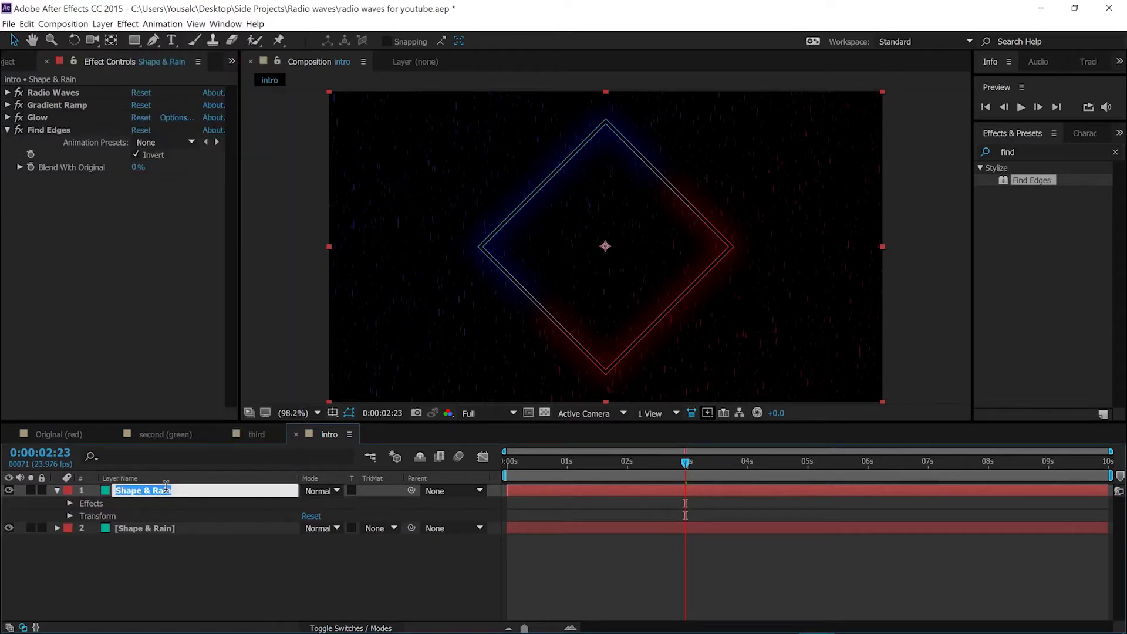
{"action": "type", "text": "Find edges"}
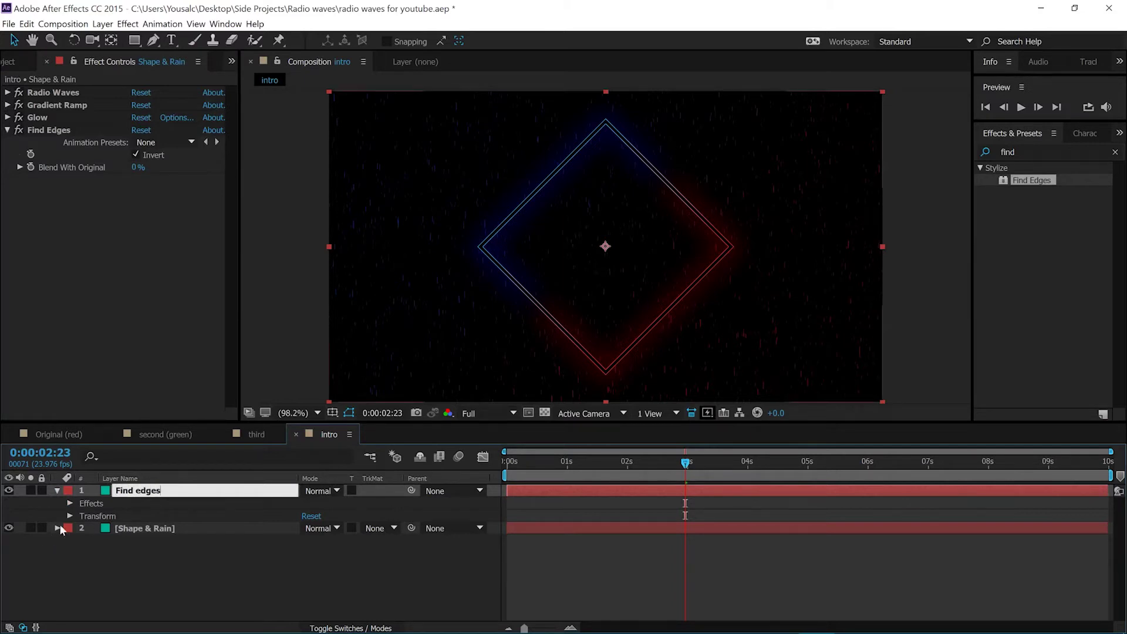
{"action": "key", "text": "Return"}
- Set the Find edges layer's scale to 85% and collapse its properties
{"action": "left_click", "coordinate": [70, 516]}
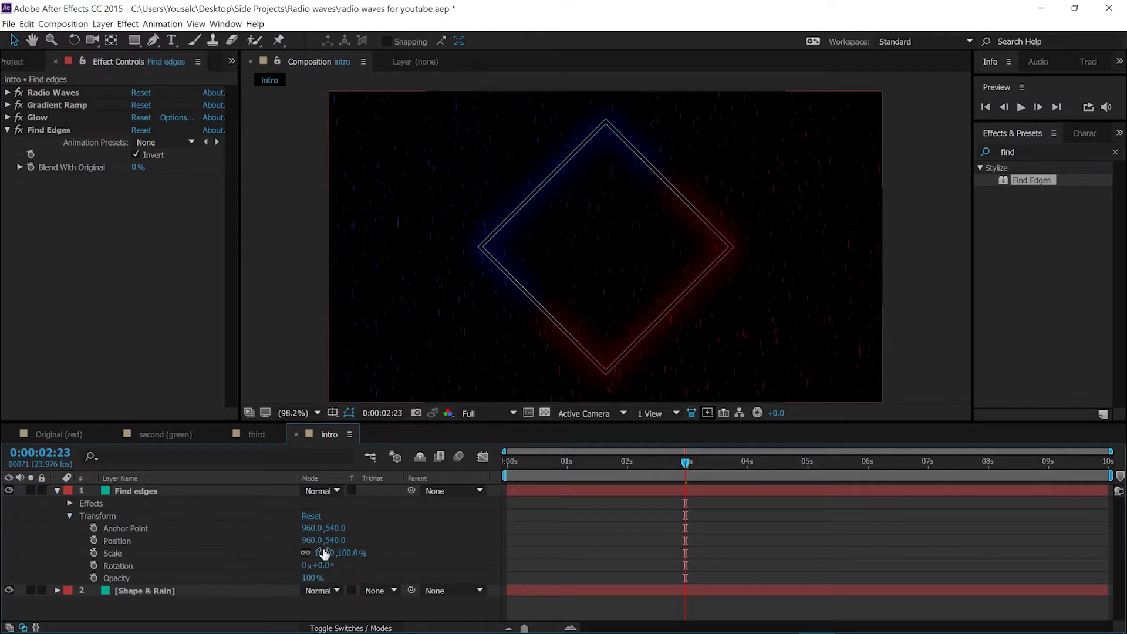
{"action": "left_click_drag", "start_coordinate": [321, 552], "coordinate": [309, 548]}
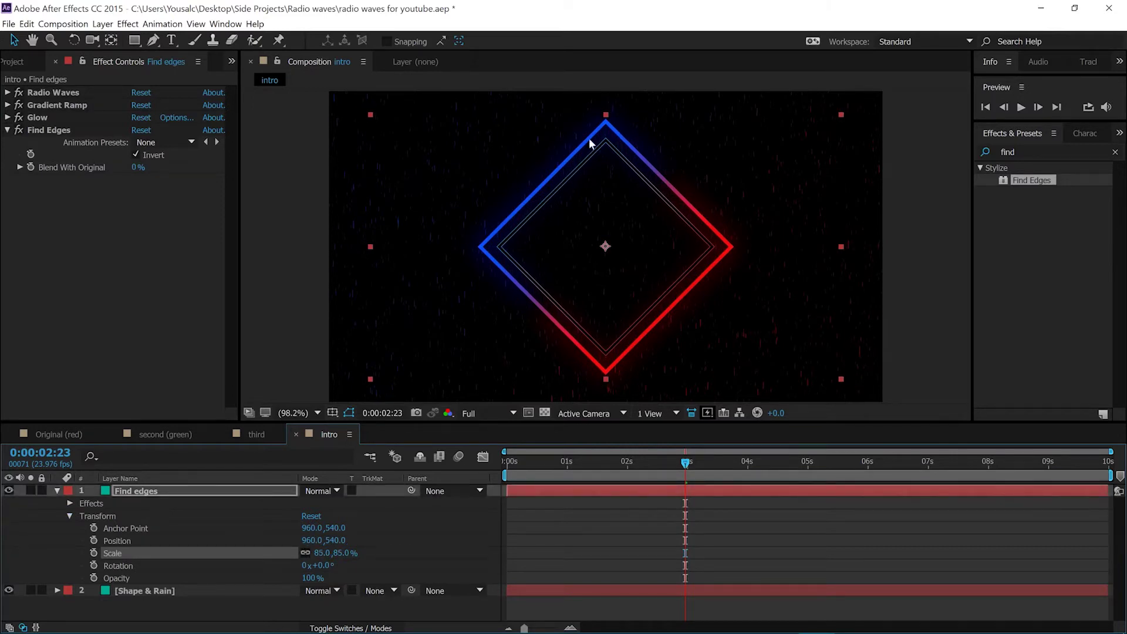
{"action": "left_click", "coordinate": [51, 491]}
{"action": "left_click", "coordinate": [57, 491]}
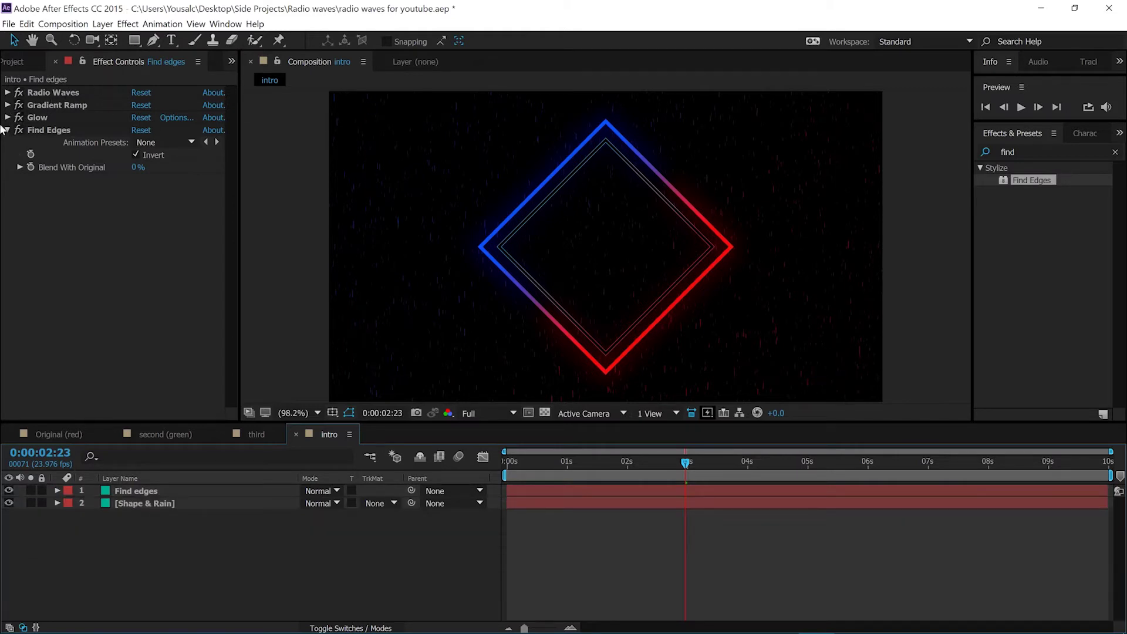
- Set the Gradient Ramp start color of the Find edges layer to 0113DE and collapse the layer's effect settings
{"action": "left_click", "coordinate": [7, 105]}
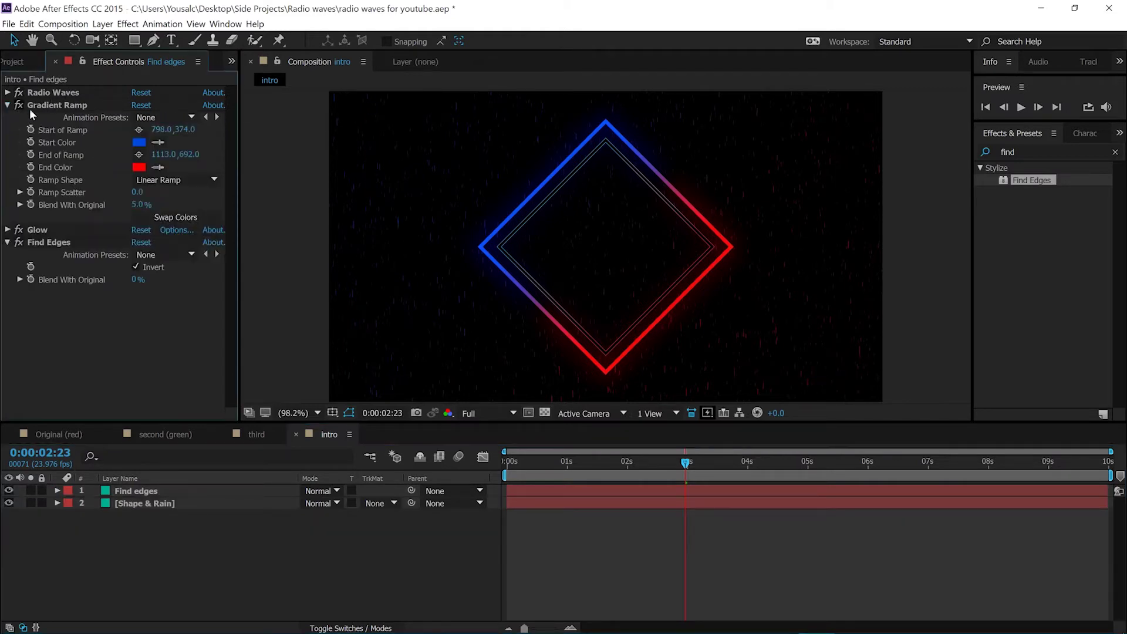
{"action": "left_click", "coordinate": [140, 145]}
{"action": "mouse_move", "coordinate": [336, 425]}
{"action": "left_mouse_down"}
{"action": "mouse_move", "coordinate": [337, 434]}
{"action": "mouse_move", "coordinate": [344, 423]}
{"action": "left_mouse_up"}
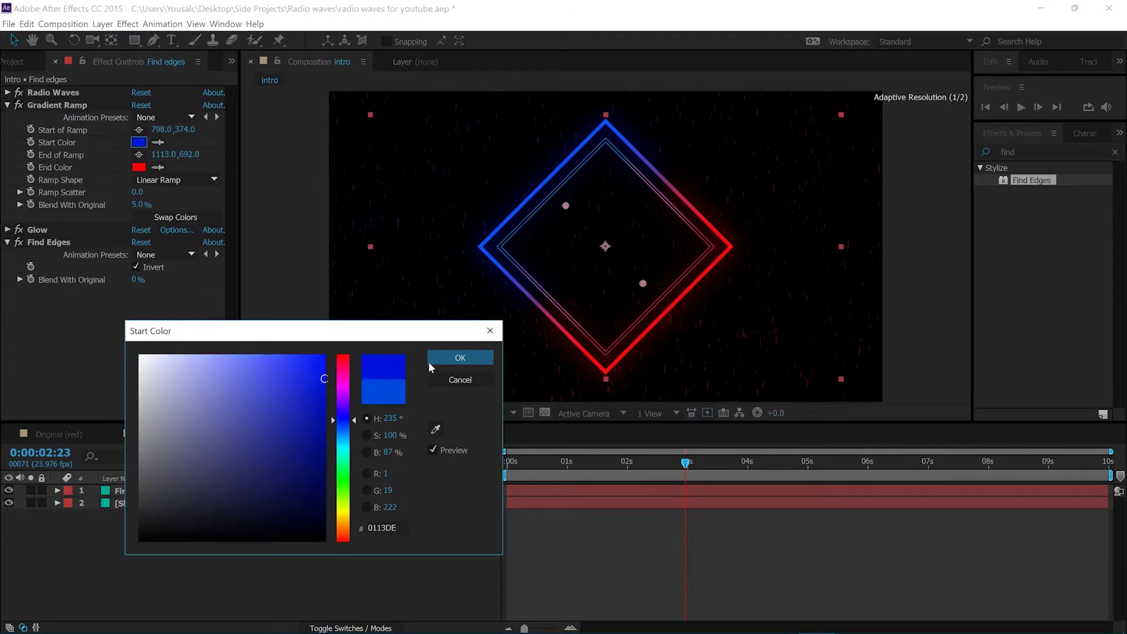
{"action": "left_click", "coordinate": [429, 363]}
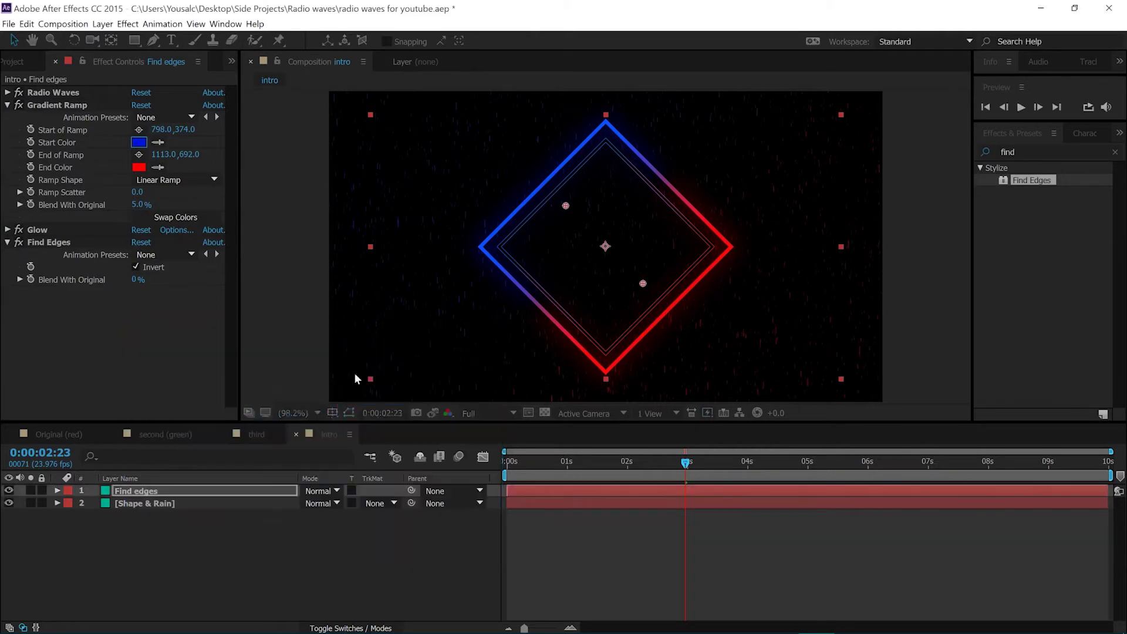
{"action": "left_click", "coordinate": [942, 281]}
{"action": "left_click", "coordinate": [7, 105]}
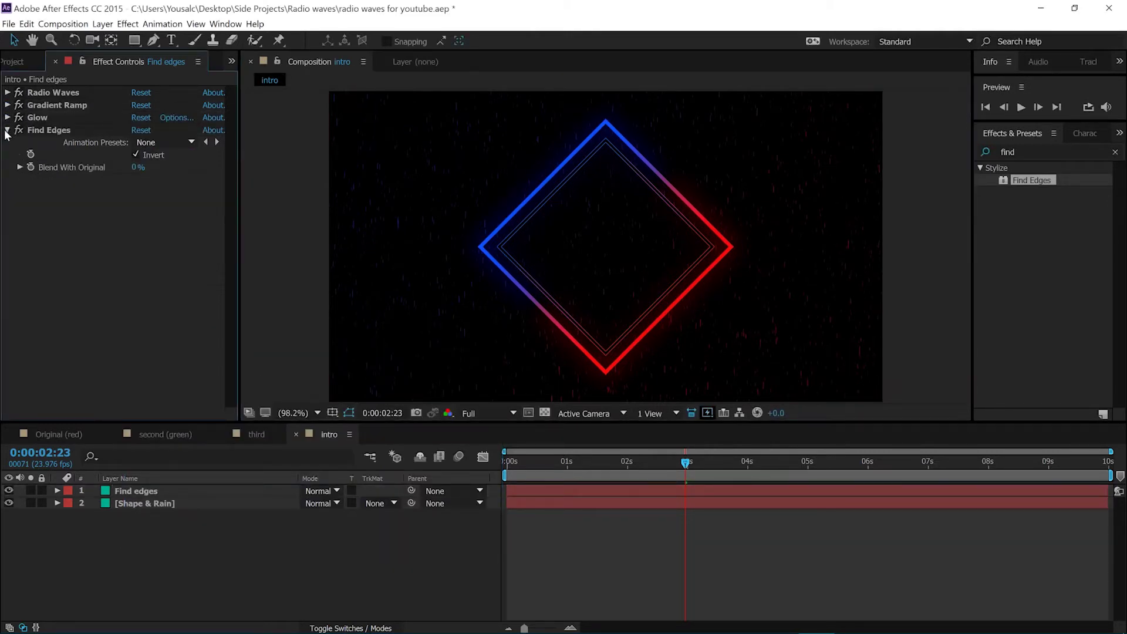
{"action": "left_click", "coordinate": [7, 130]}
{"action": "left_click", "coordinate": [141, 492]}
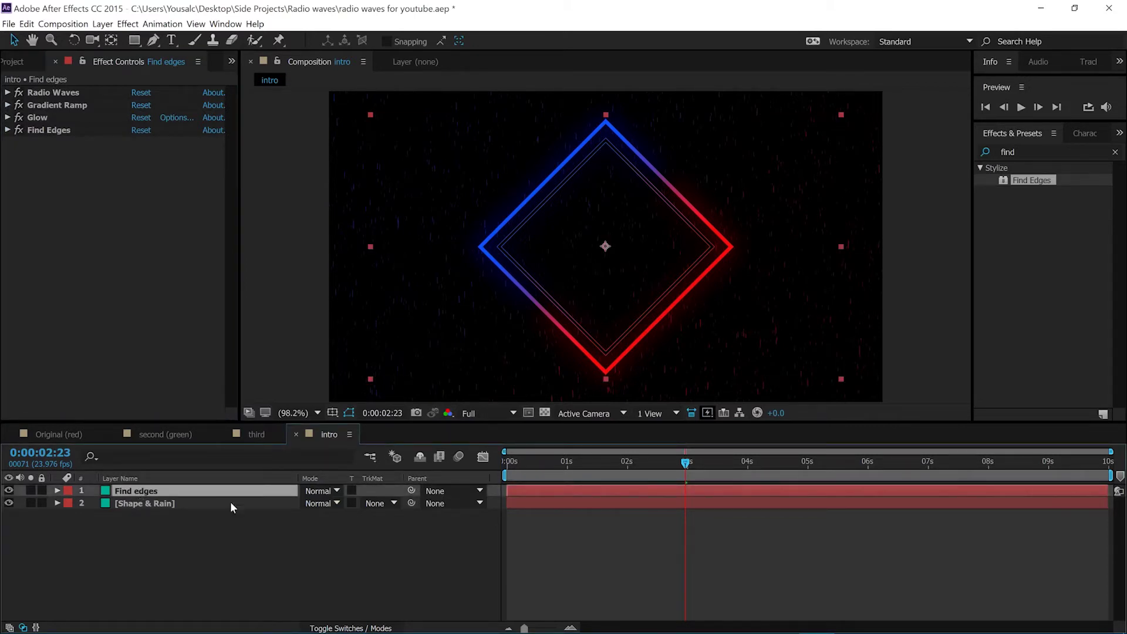
{"action": "left_click", "coordinate": [231, 589]}
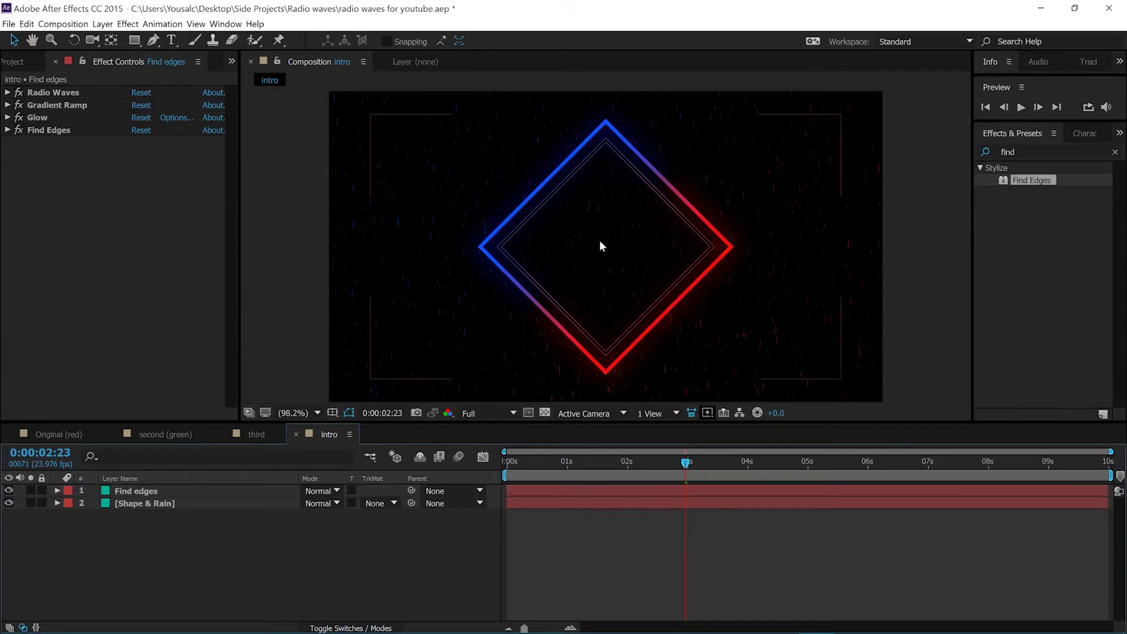
{"action": "scroll", "coordinate": [600, 241], "scroll_direction": "down", "scroll_amount": 2}
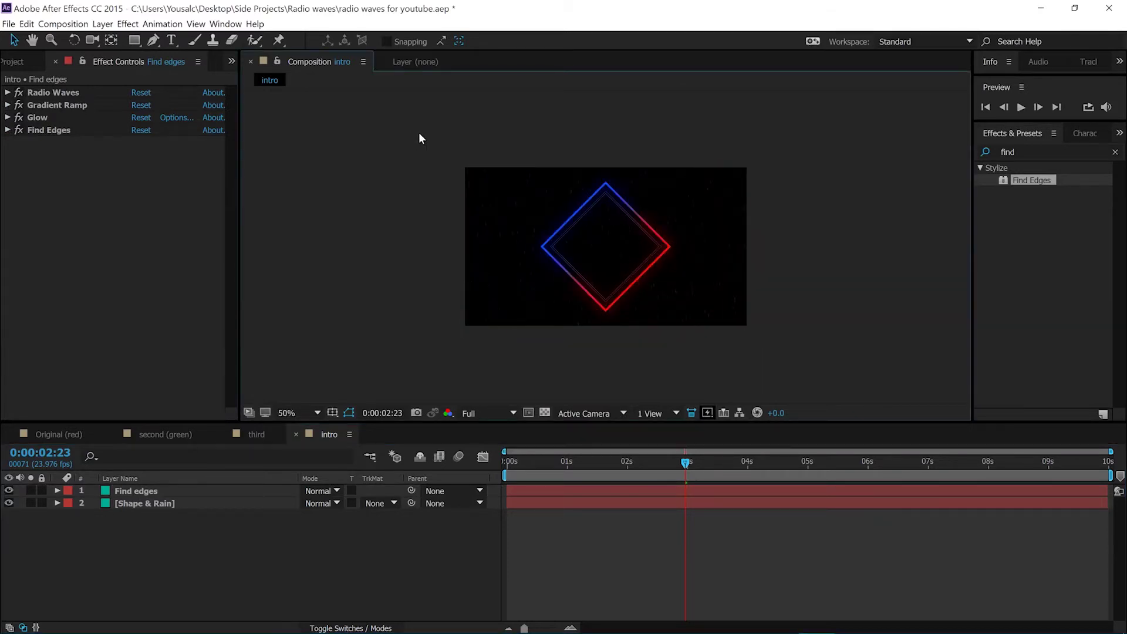
{"action": "scroll", "coordinate": [587, 244], "scroll_direction": "up", "scroll_amount": 2}
- Create a new adjustment layer and find the Optical Flares effect by searching for "flare"
{"action": "right_click", "coordinate": [149, 551]}
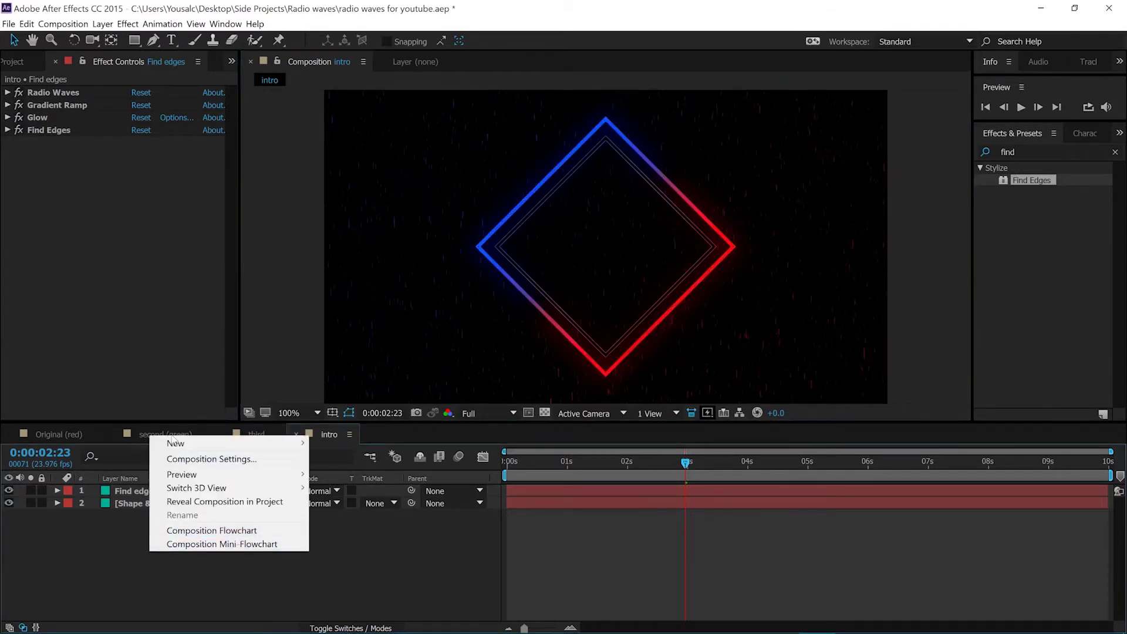
{"action": "mouse_move", "coordinate": [198, 444]}
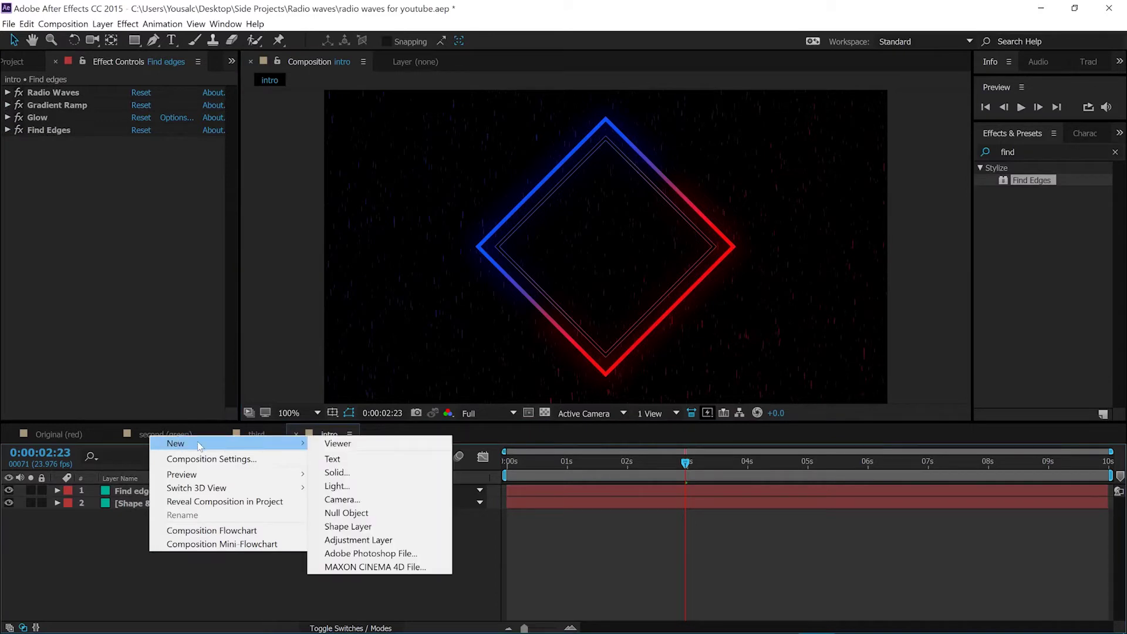
{"action": "left_click", "coordinate": [367, 539]}
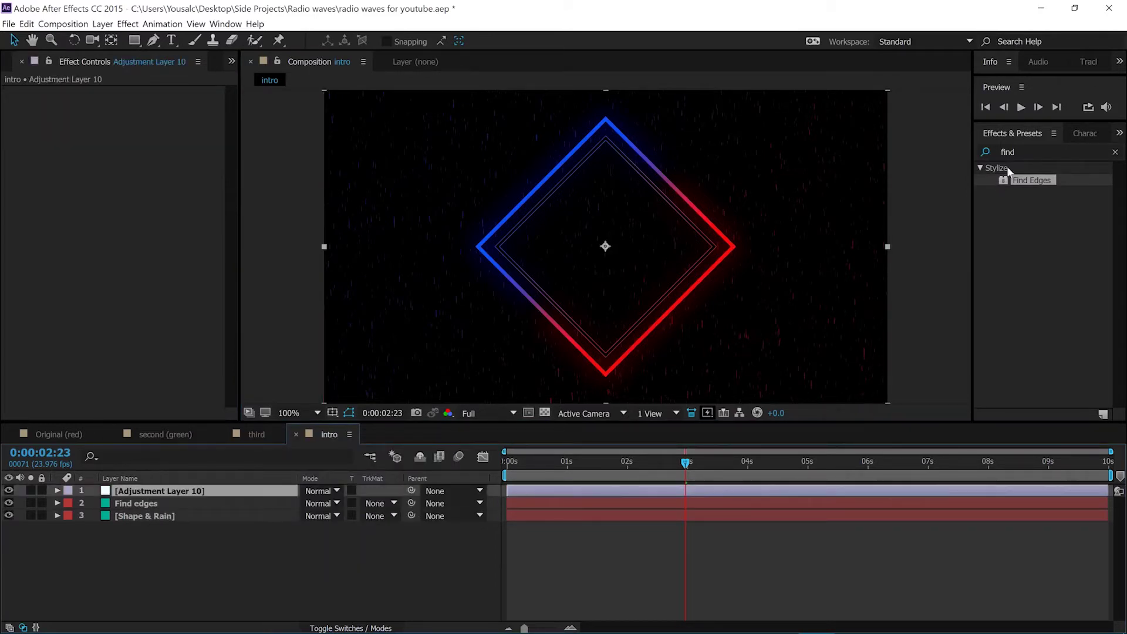
{"action": "left_click", "coordinate": [1024, 152]}
{"action": "type", "text": "flare"}
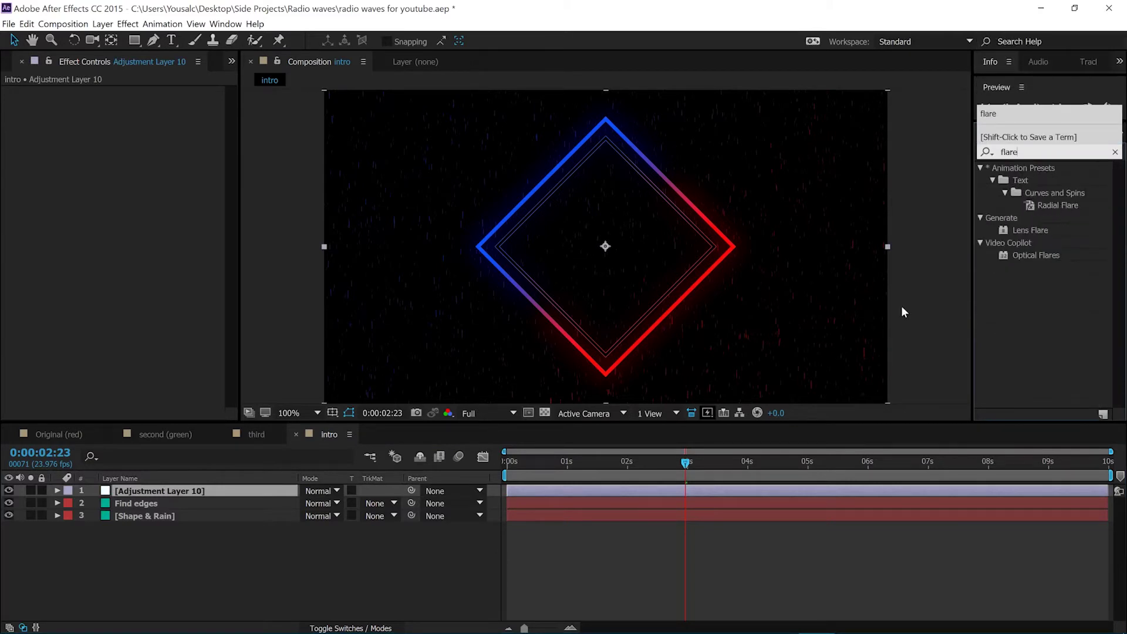
{"action": "left_click", "coordinate": [1022, 256]}
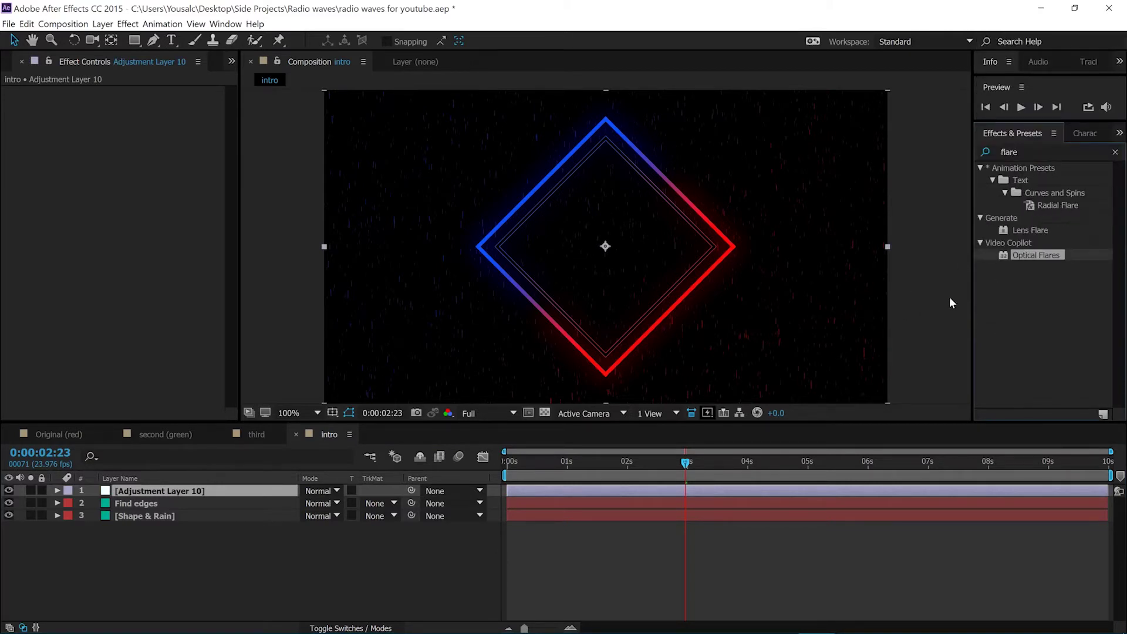
- Turn off the new layer's adjustment switch and enable motion blur for the Find edges and Shape & Rain layers
{"action": "left_click", "coordinate": [341, 628]}
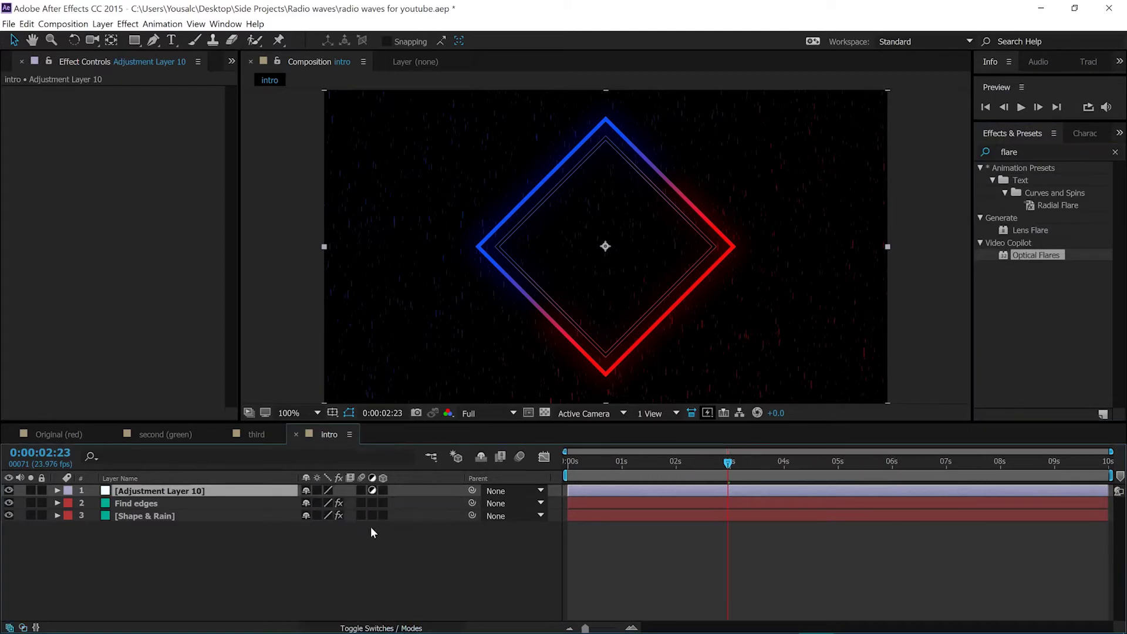
{"action": "left_click", "coordinate": [372, 491]}
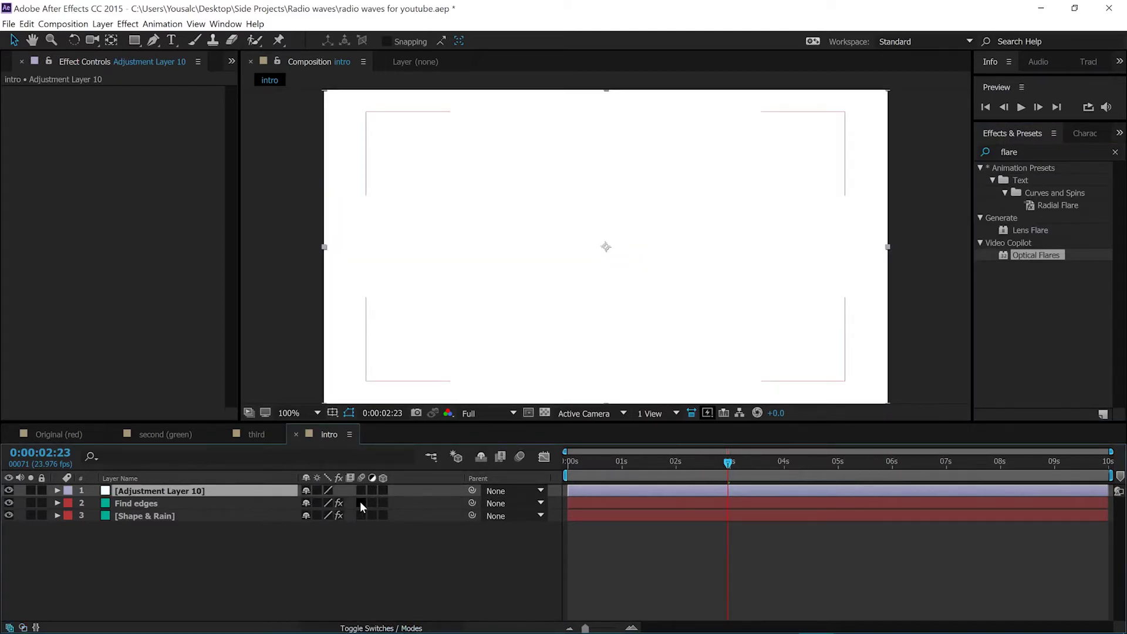
{"action": "left_click_drag", "start_coordinate": [361, 503], "coordinate": [361, 515]}
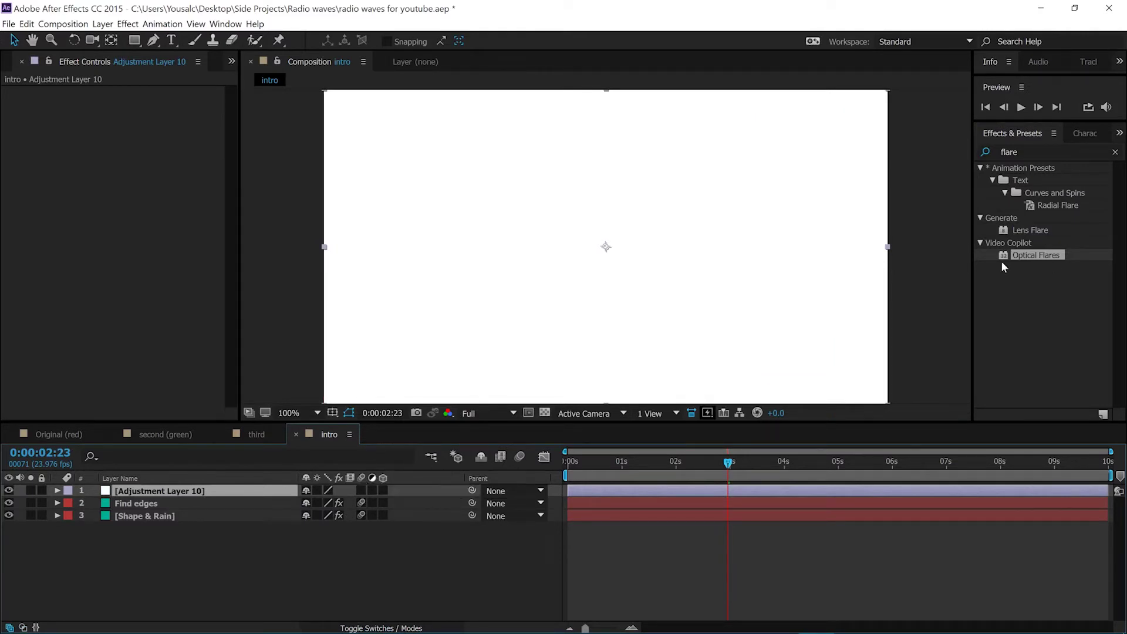
- Apply Optical Flares to Adjustment Layer 10 and move the flare to about 1107, 362
{"action": "left_click_drag", "start_coordinate": [1024, 255], "coordinate": [652, 265]}
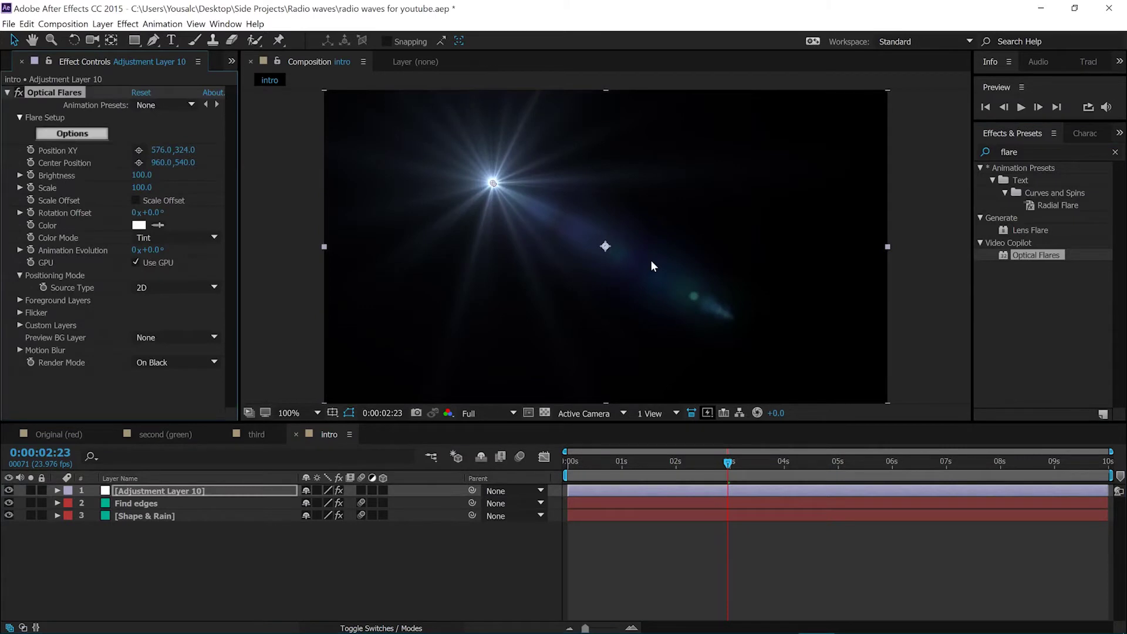
{"action": "left_click_drag", "start_coordinate": [493, 183], "coordinate": [649, 193]}
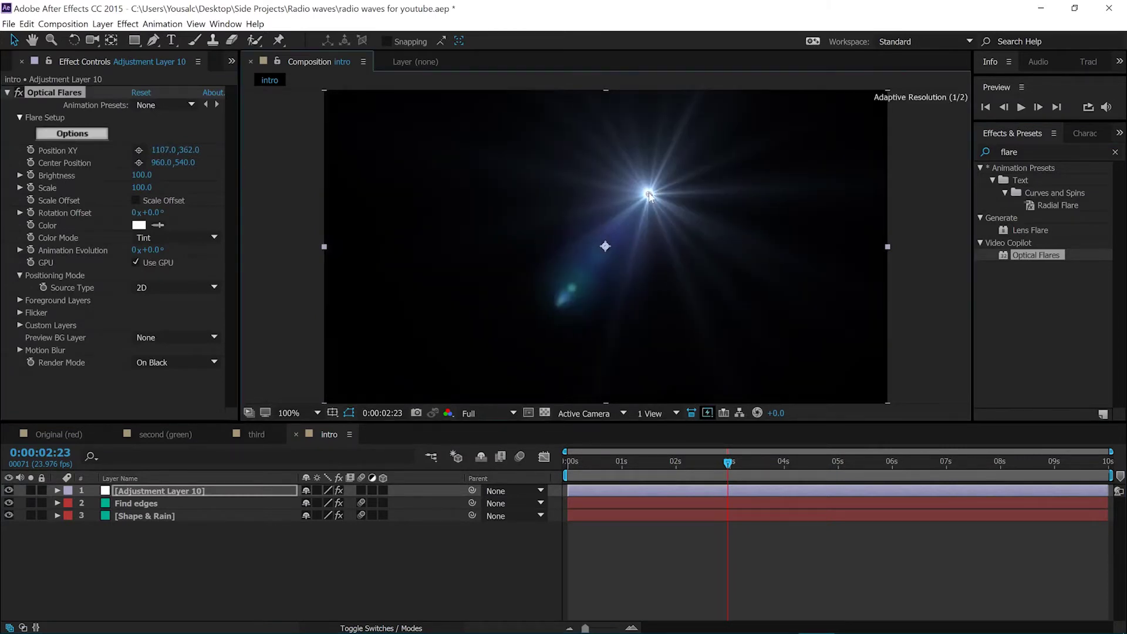
- Set Adjustment Layer 10's blending mode to Screen and move the flare to about 685, 253 on the diamond's blue edge
{"action": "left_click", "coordinate": [365, 628]}
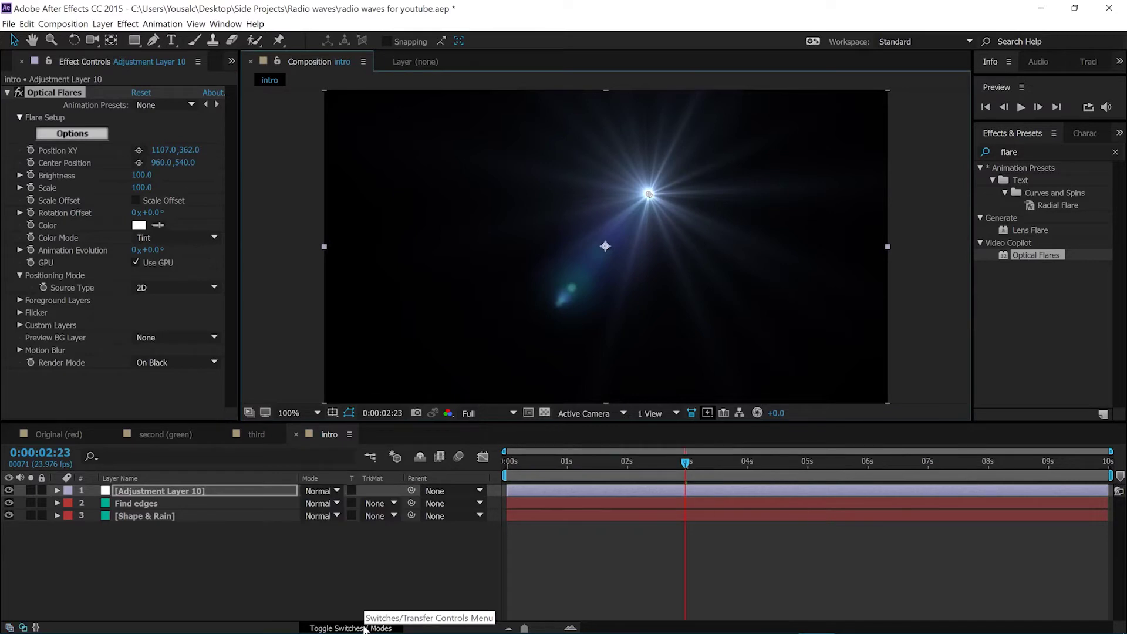
{"action": "left_click", "coordinate": [329, 491]}
{"action": "left_click", "coordinate": [383, 282]}
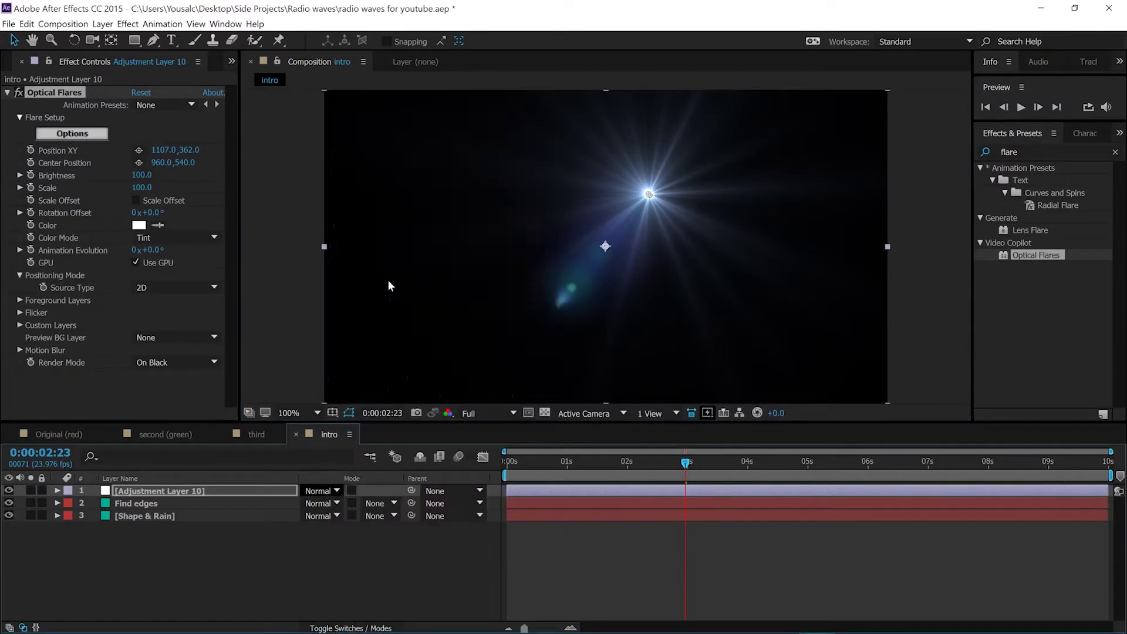
{"action": "left_click_drag", "start_coordinate": [649, 194], "coordinate": [525, 163]}
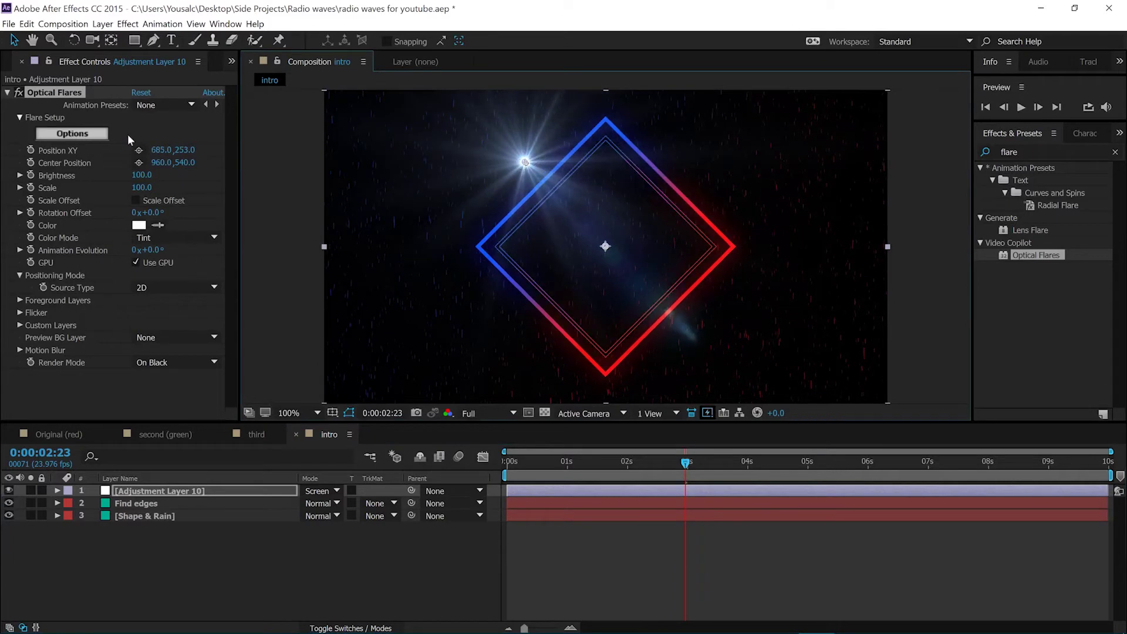
- Open the Optical Flares options in an enlarged window and remove every lens object from the flare's stack
{"action": "left_click", "coordinate": [84, 135]}
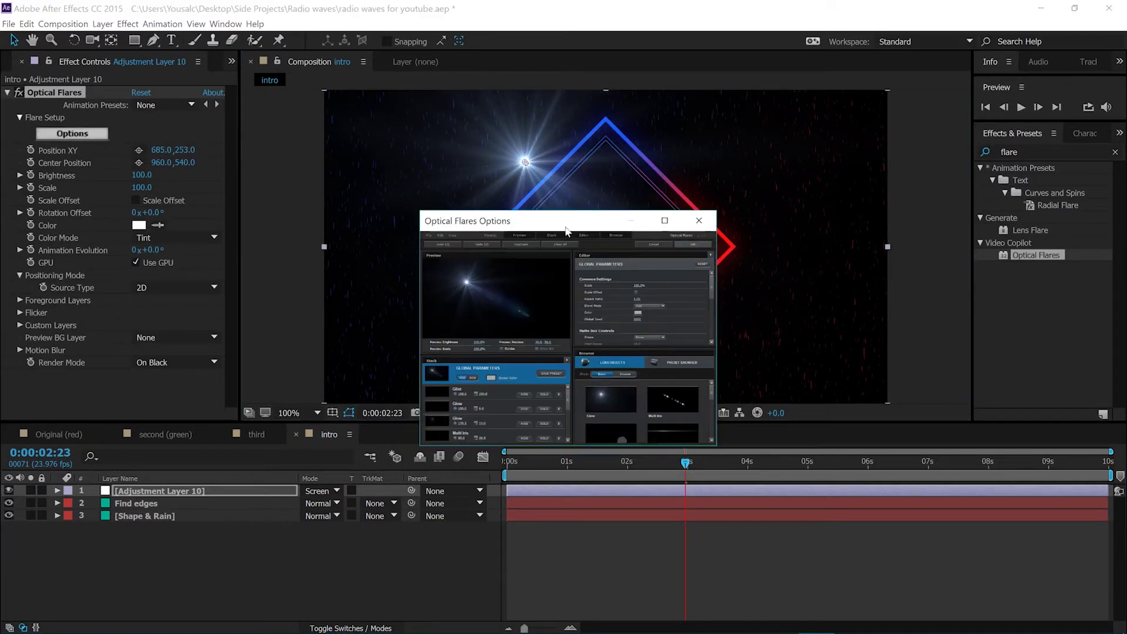
{"action": "left_click_drag", "start_coordinate": [568, 231], "coordinate": [396, 107]}
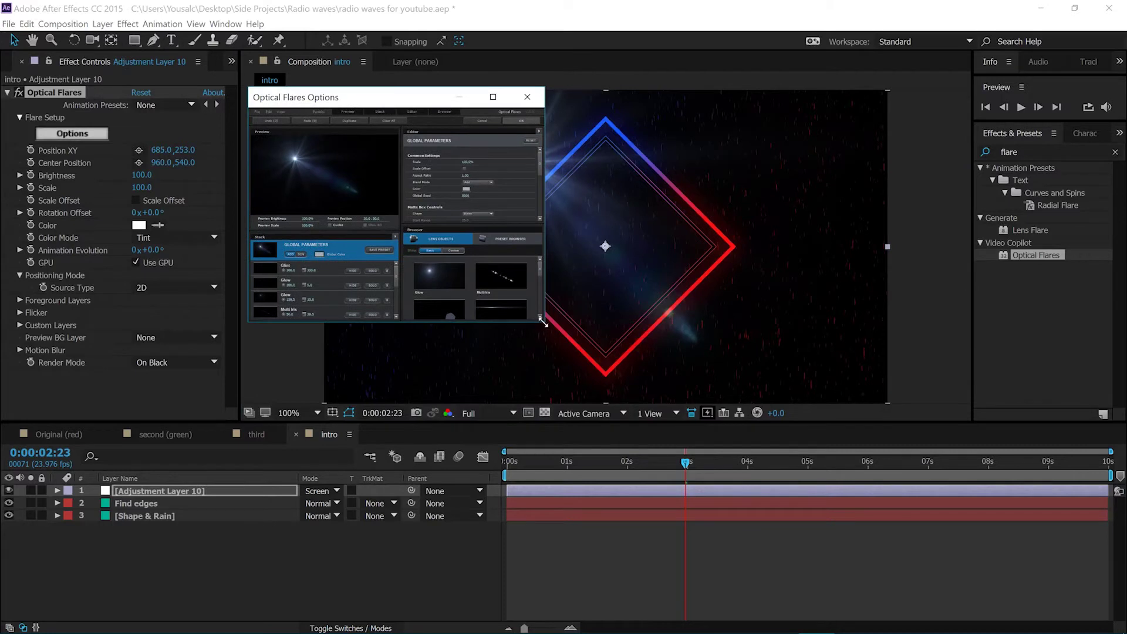
{"action": "left_click_drag", "start_coordinate": [543, 322], "coordinate": [754, 486]}
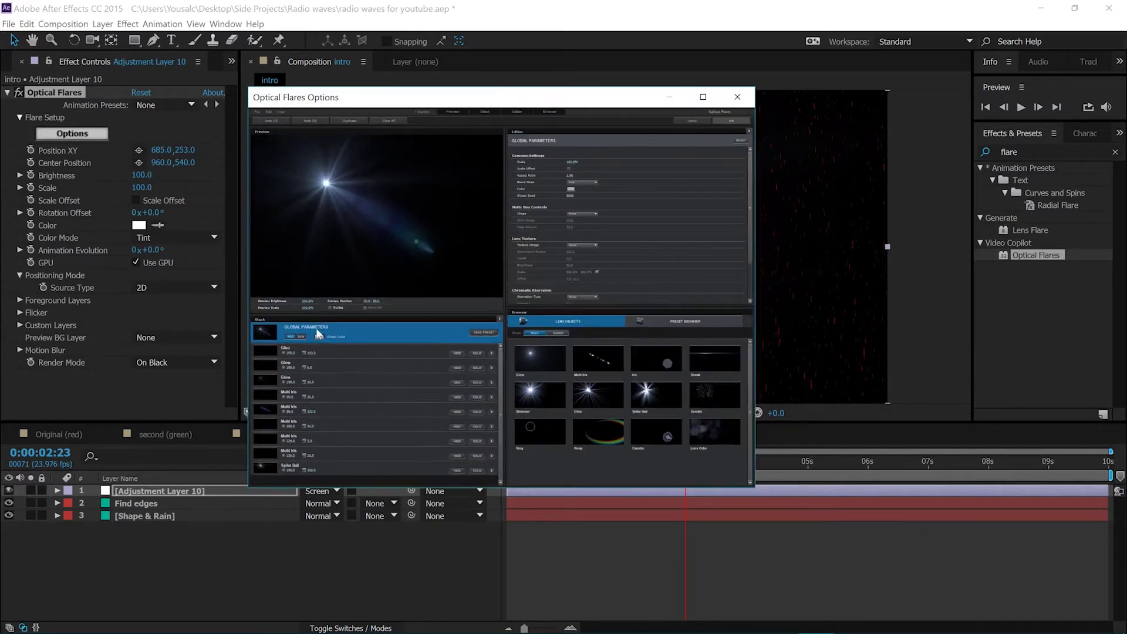
{"action": "left_click", "coordinate": [491, 352]}
{"action": "left_click", "coordinate": [491, 352]}
{"action": "left_click", "coordinate": [491, 352]}
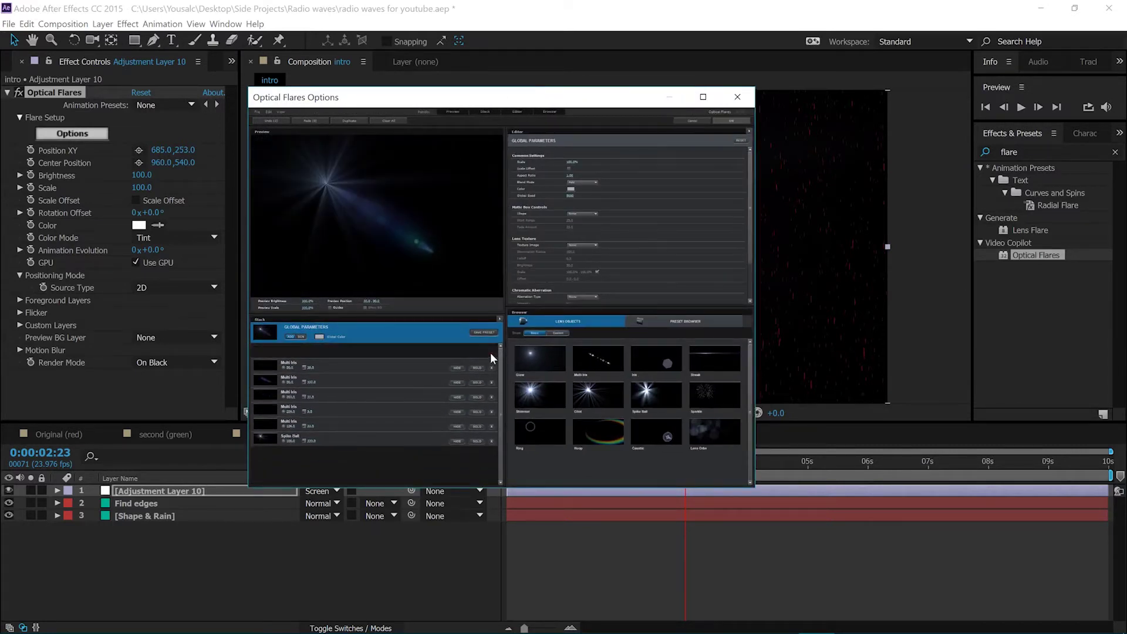
{"action": "left_click", "coordinate": [491, 352]}
{"action": "left_click", "coordinate": [491, 352]}
{"action": "left_click", "coordinate": [491, 352]}
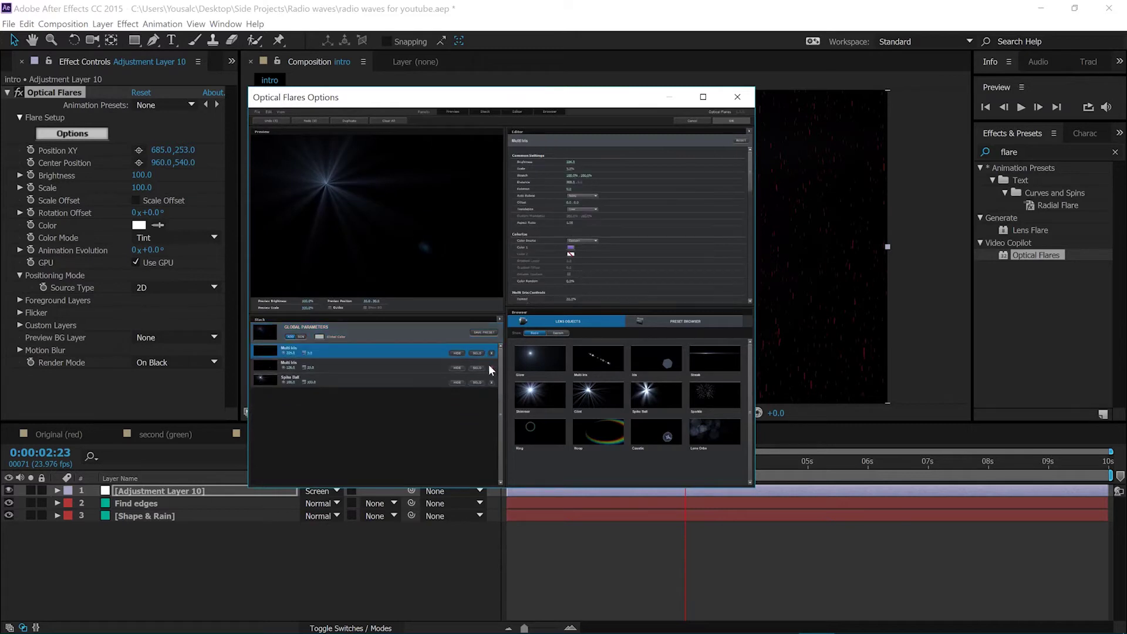
{"action": "left_click", "coordinate": [491, 352]}
{"action": "left_click", "coordinate": [491, 353]}
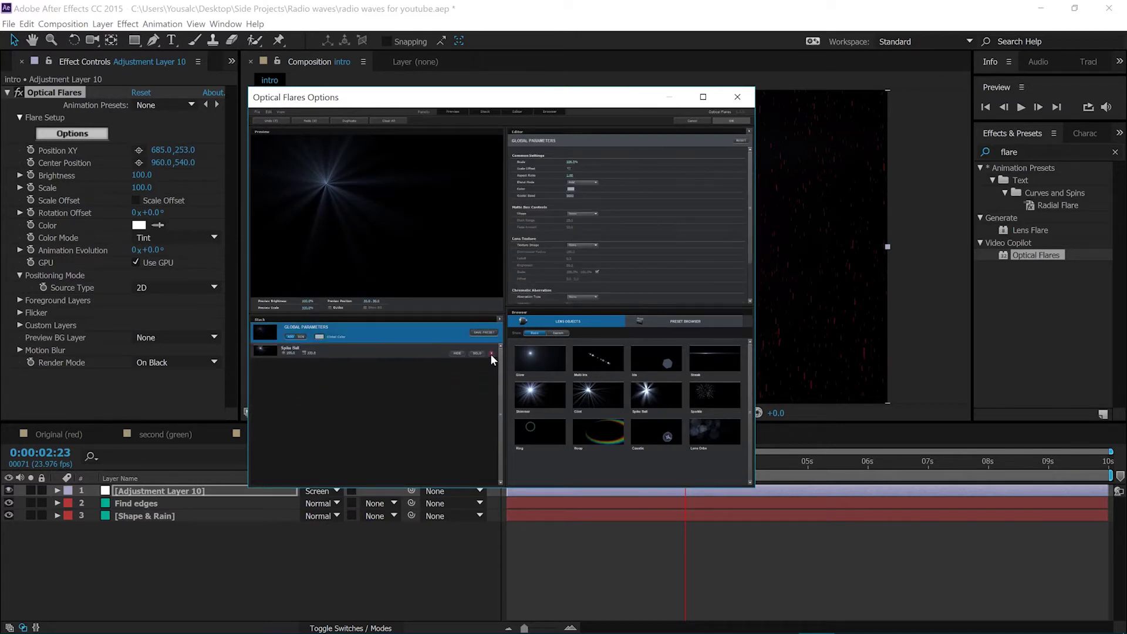
{"action": "left_click", "coordinate": [491, 353]}
- Add a single Glow object to the flare, accept the options, and move the flare to about 470, 221
{"action": "left_click", "coordinate": [529, 364]}
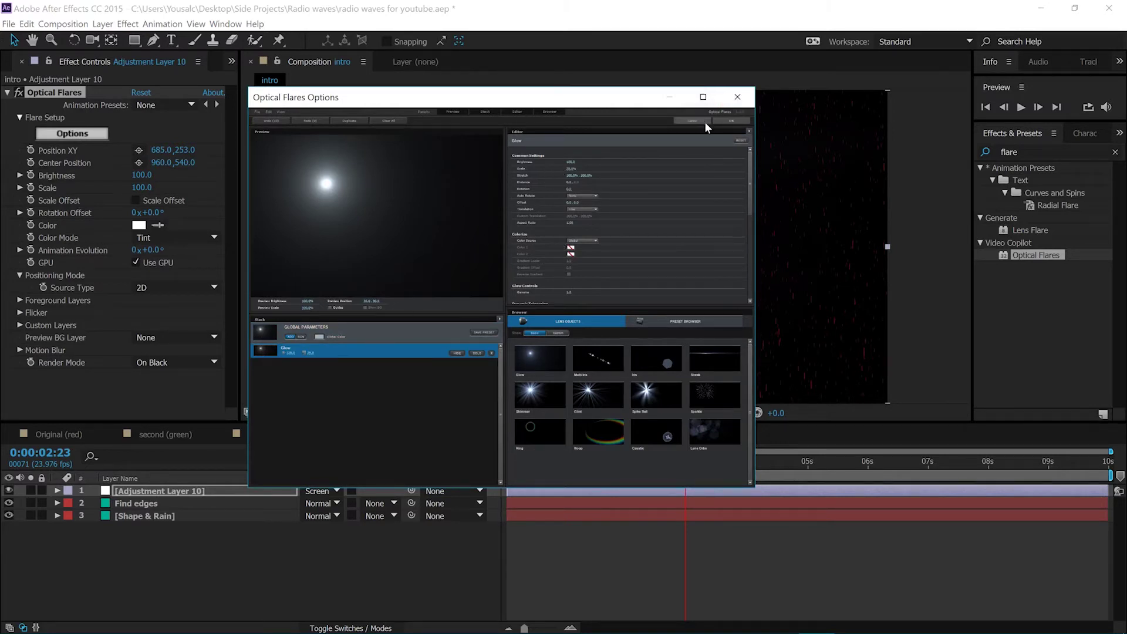
{"action": "left_click", "coordinate": [731, 120]}
{"action": "left_click_drag", "start_coordinate": [532, 163], "coordinate": [469, 153]}
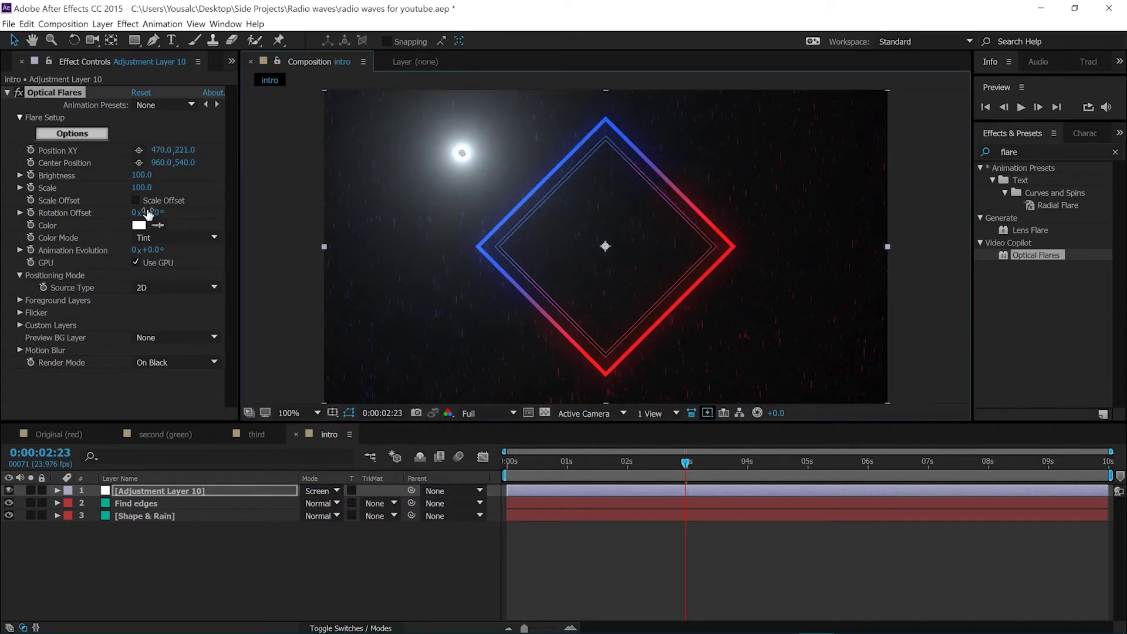
- Set the flare's brightness to 90 and its colour to blue 0C63CA
{"action": "left_click", "coordinate": [141, 175]}
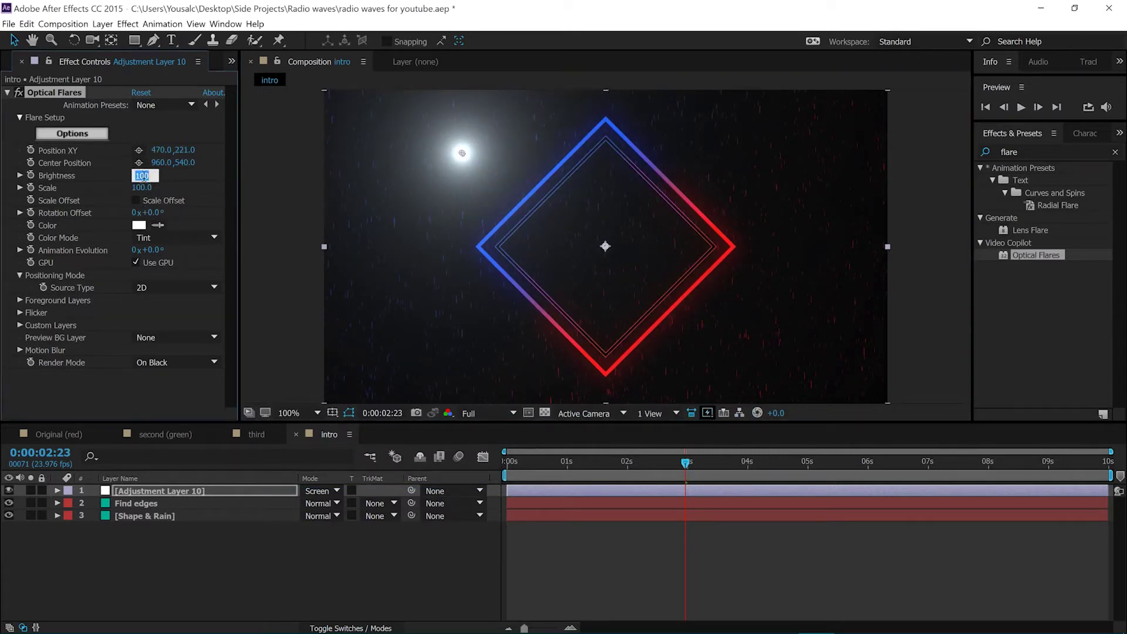
{"action": "type", "text": "90"}
{"action": "left_click", "coordinate": [139, 225]}
{"action": "left_click", "coordinate": [348, 433]}
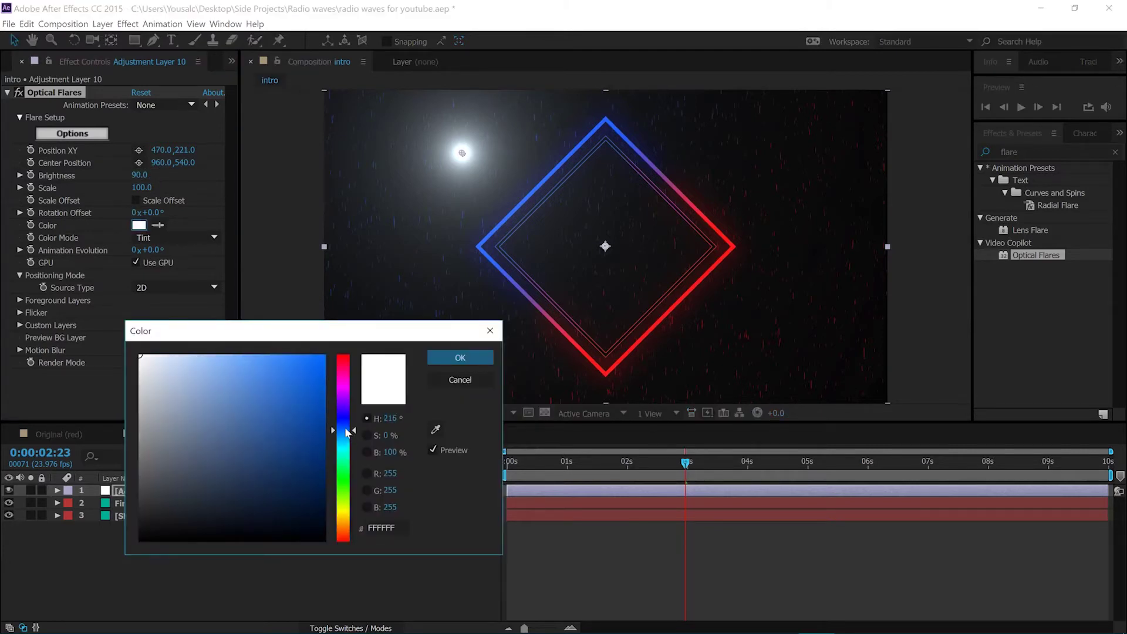
{"action": "left_click_drag", "start_coordinate": [309, 419], "coordinate": [314, 394]}
{"action": "left_click", "coordinate": [346, 434]}
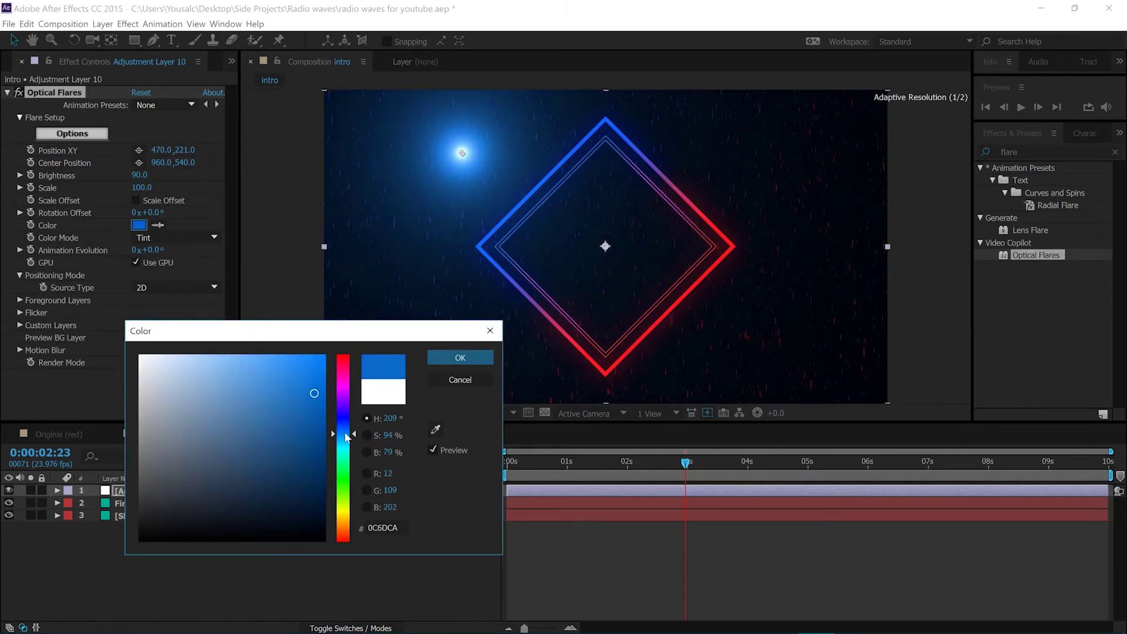
{"action": "left_click_drag", "start_coordinate": [347, 435], "coordinate": [348, 433]}
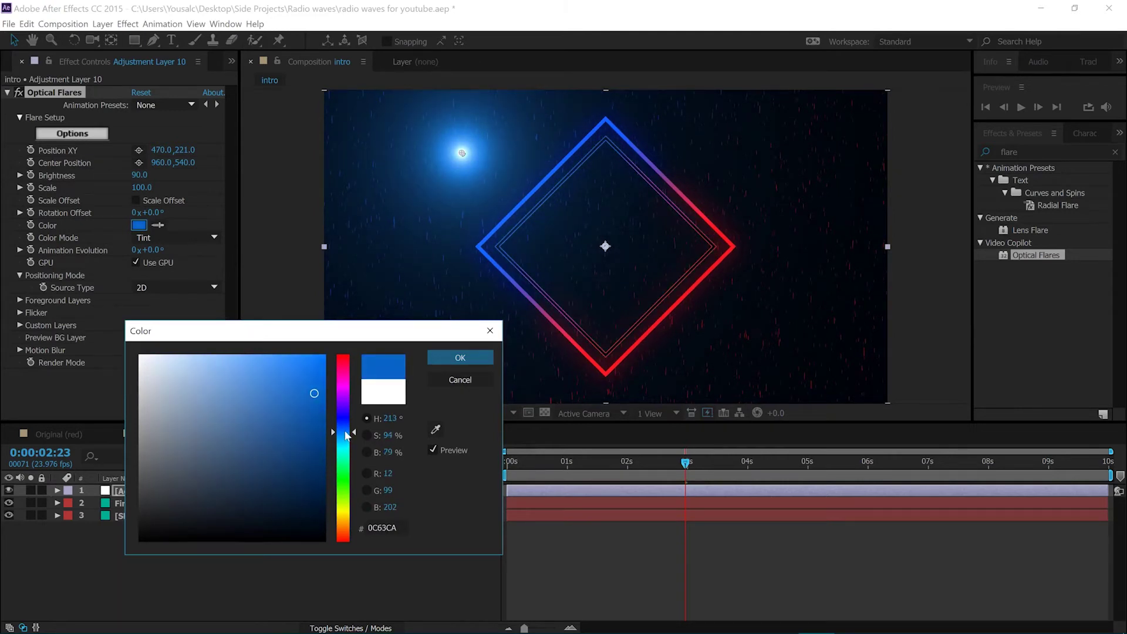
{"action": "left_click", "coordinate": [438, 362]}
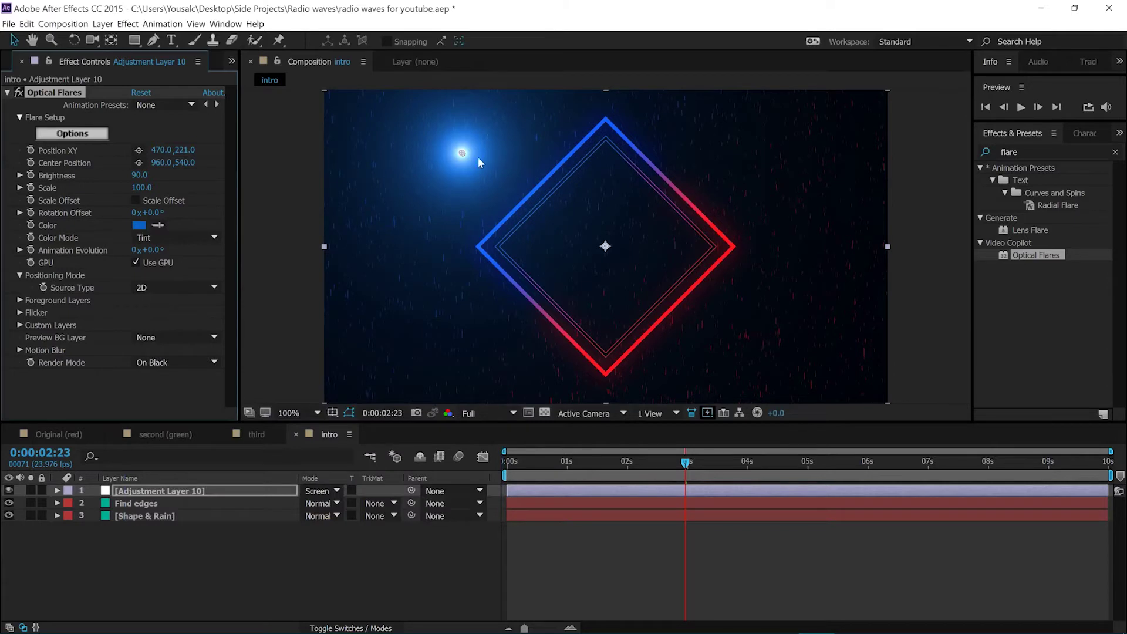
- Move the flare just outside the frame's upper-left corner, at about -68, -45
{"action": "key", "text": "comma"}
{"action": "key", "text": "comma"}
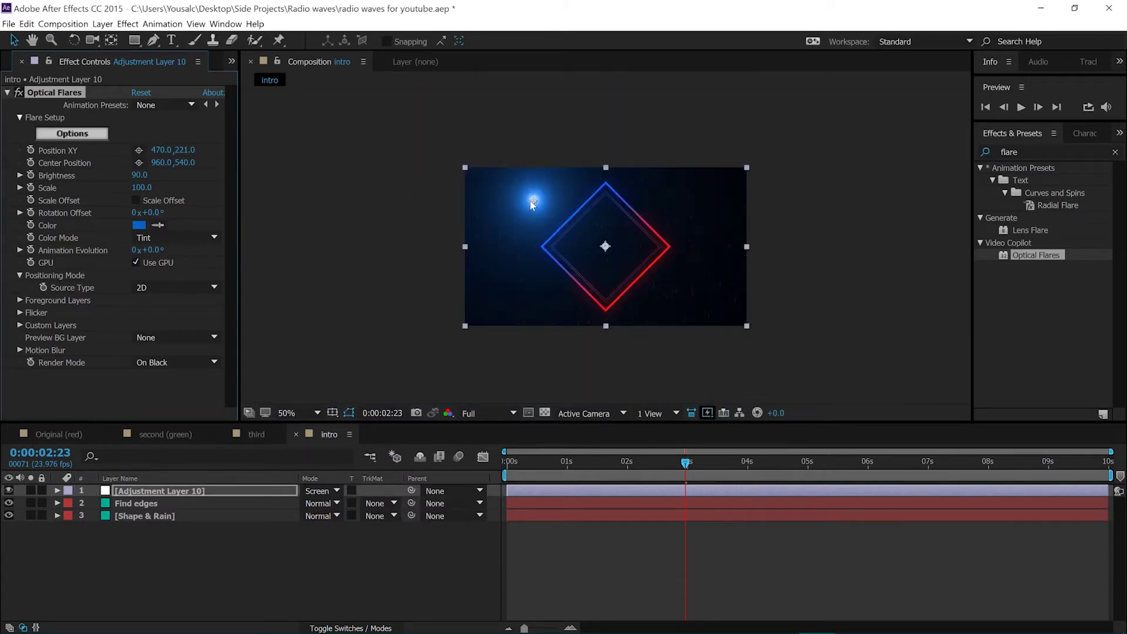
{"action": "left_click_drag", "start_coordinate": [532, 201], "coordinate": [450, 159]}
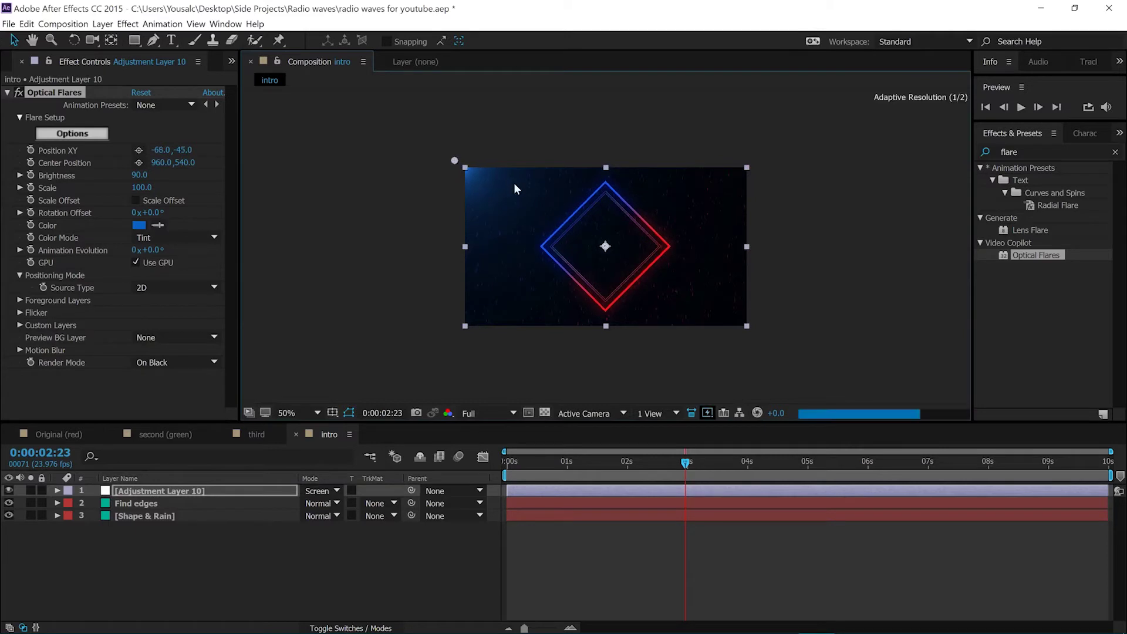
{"action": "key", "text": "period"}
{"action": "key", "text": "period"}
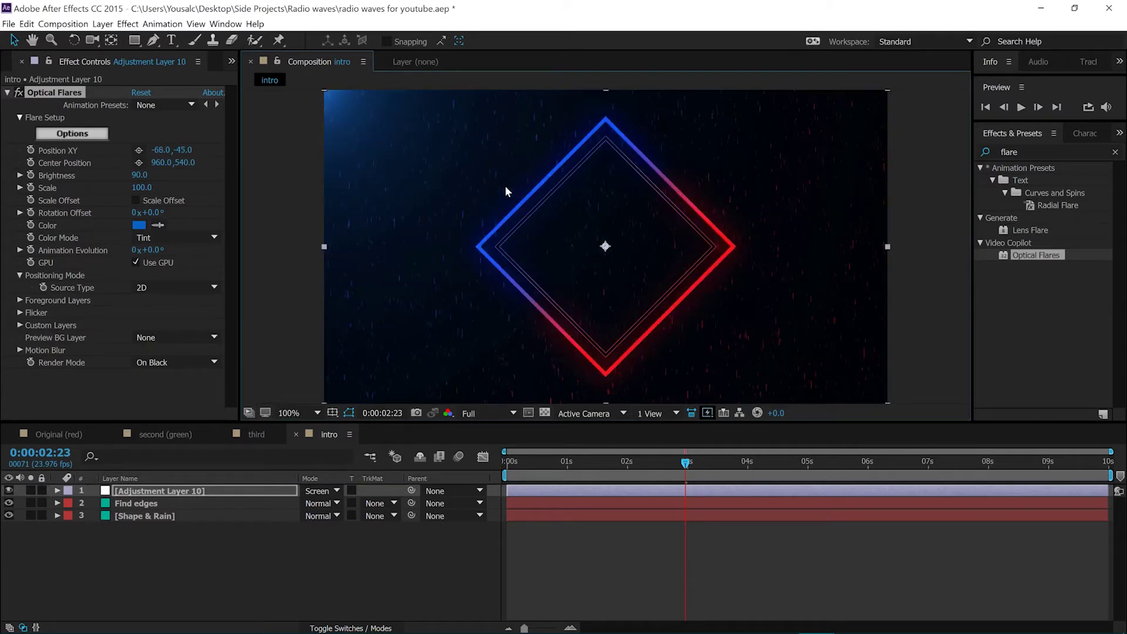
- Change the flare's colour to the deeper blue 0C44CA and deselect the adjustment layer
{"action": "left_click", "coordinate": [140, 225]}
{"action": "left_click_drag", "start_coordinate": [343, 432], "coordinate": [345, 426]}
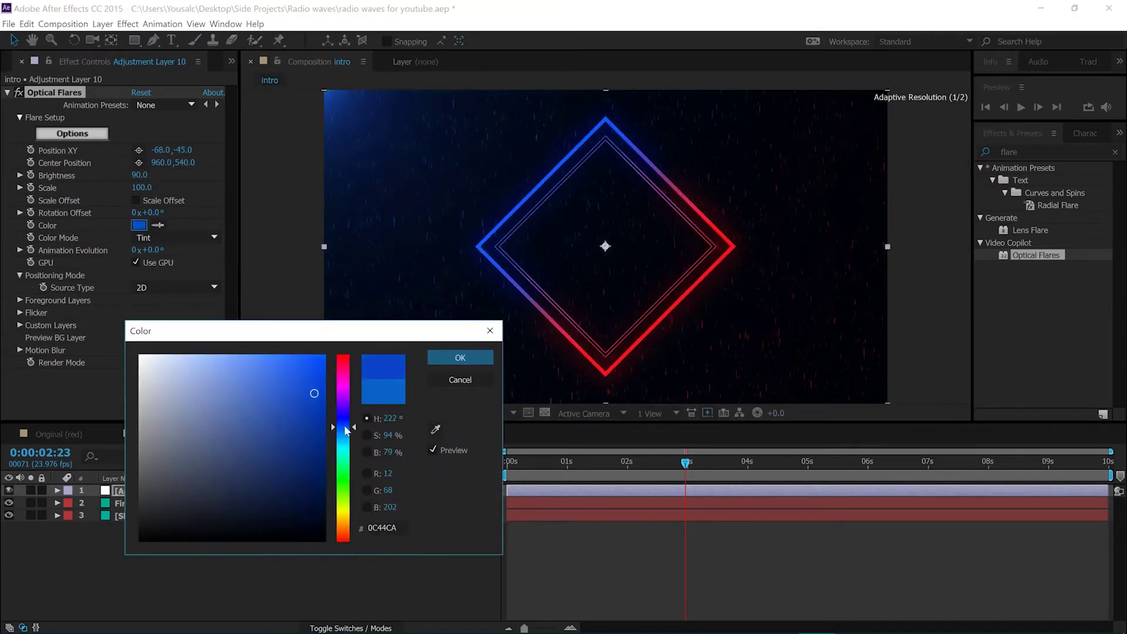
{"action": "left_click", "coordinate": [459, 358]}
{"action": "key", "text": "comma"}
{"action": "key", "text": "comma"}
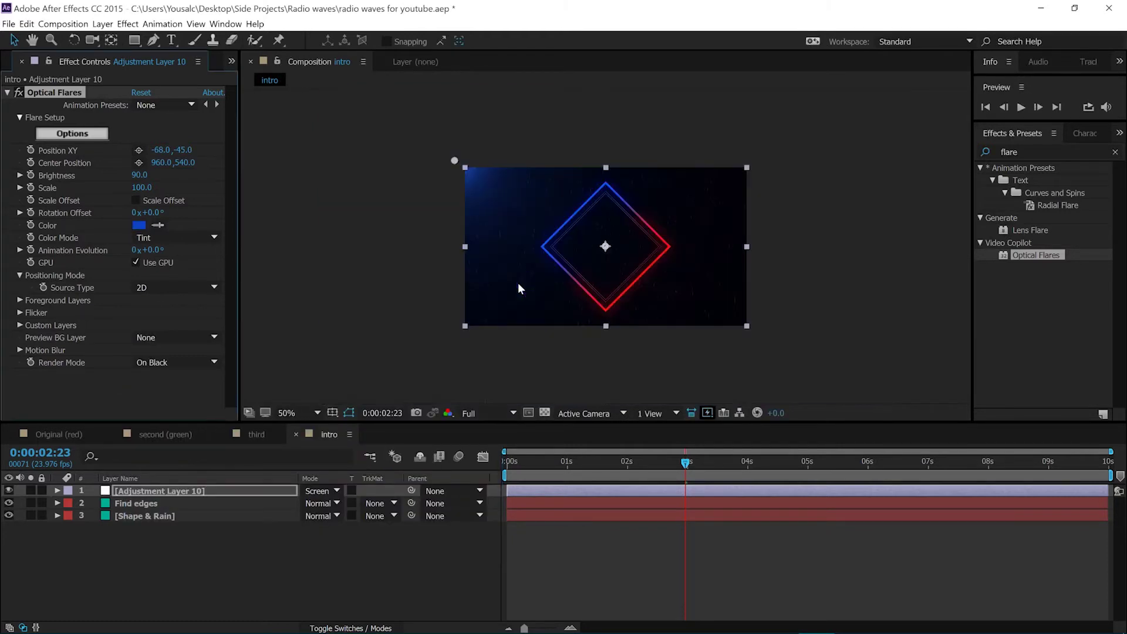
{"action": "left_click", "coordinate": [821, 265]}
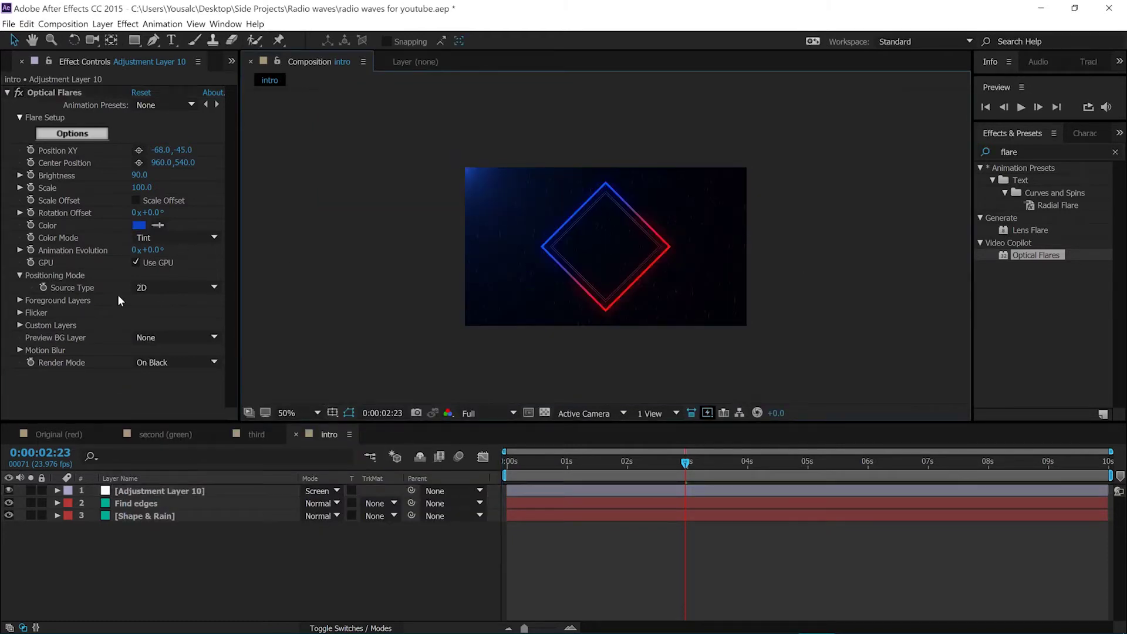
- Expand the Flicker settings of Optical Flares and move the current time to 0:00:03:09
{"action": "mouse_move", "coordinate": [685, 465]}
{"action": "left_mouse_down"}
{"action": "mouse_move", "coordinate": [569, 461]}
{"action": "mouse_move", "coordinate": [683, 470]}
{"action": "left_mouse_up"}
{"action": "key", "text": "period"}
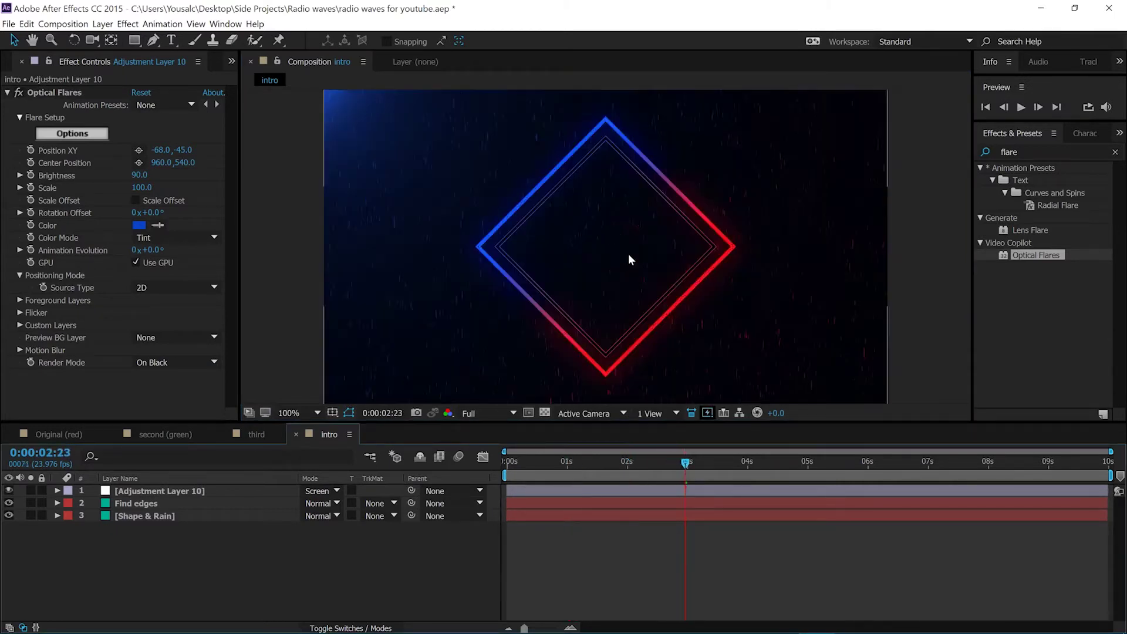
{"action": "key", "text": "comma"}
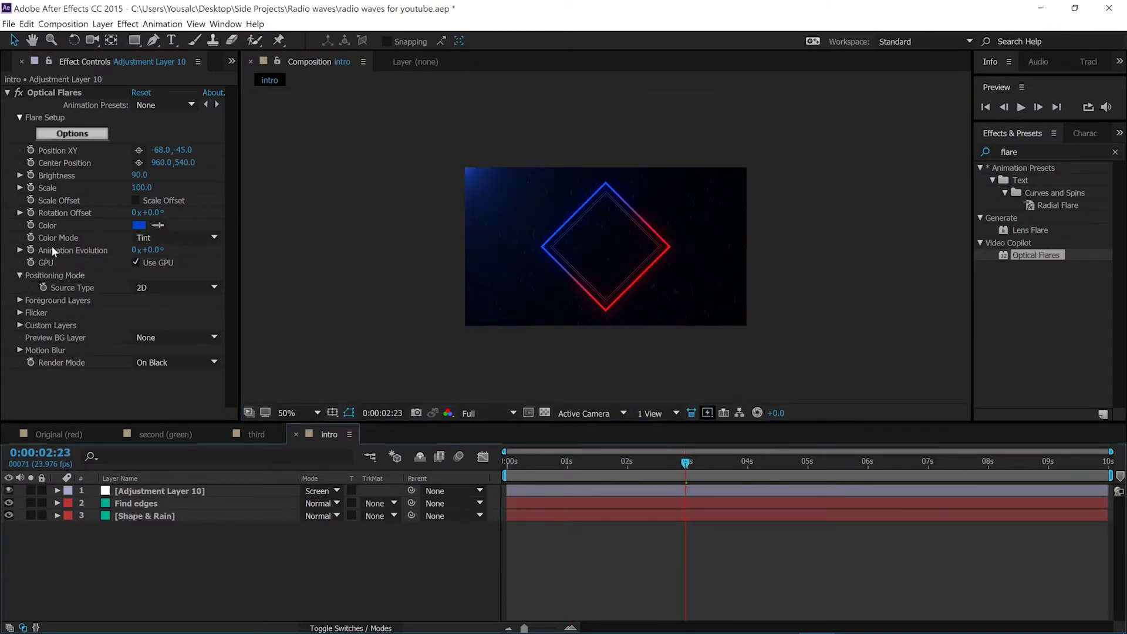
{"action": "left_click", "coordinate": [19, 313]}
{"action": "key", "text": "period"}
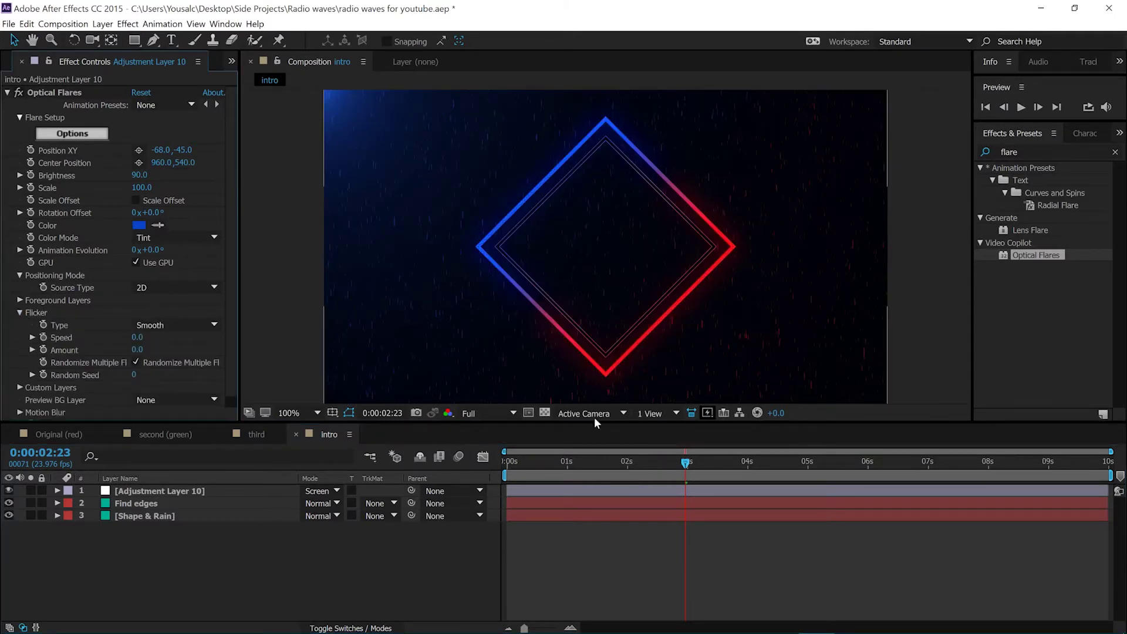
{"action": "left_click_drag", "start_coordinate": [687, 466], "coordinate": [711, 470]}
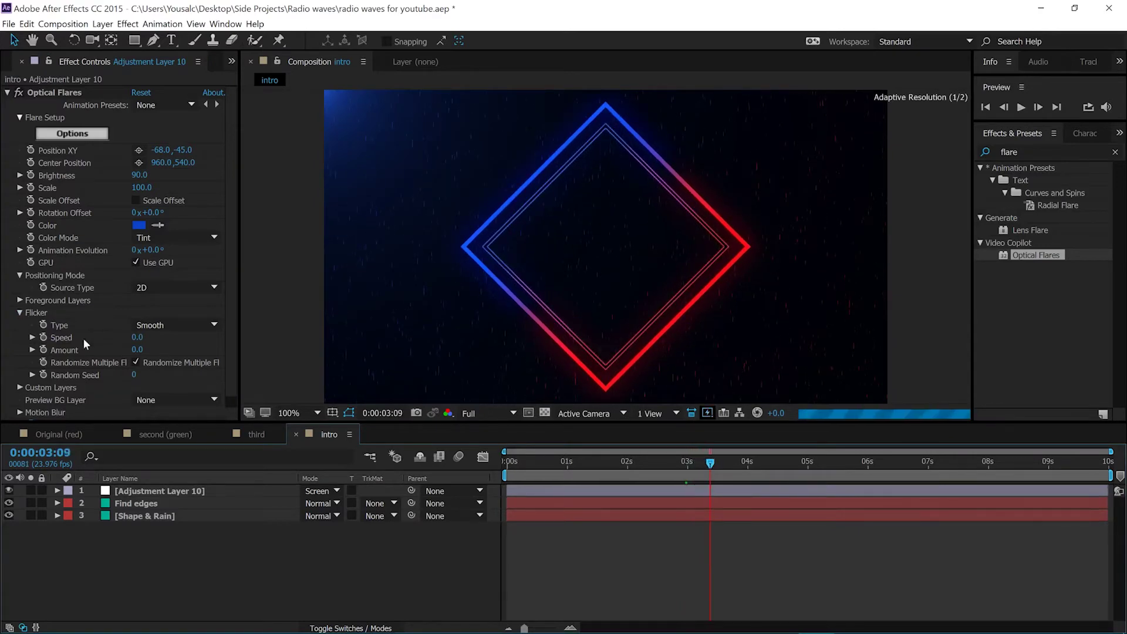
- Examine the flares in the Original (red) composition around 0:00:05:07, and return to the intro composition
{"action": "left_click", "coordinate": [79, 431]}
{"action": "scroll", "coordinate": [527, 291], "scroll_direction": "down", "scroll_amount": 2}
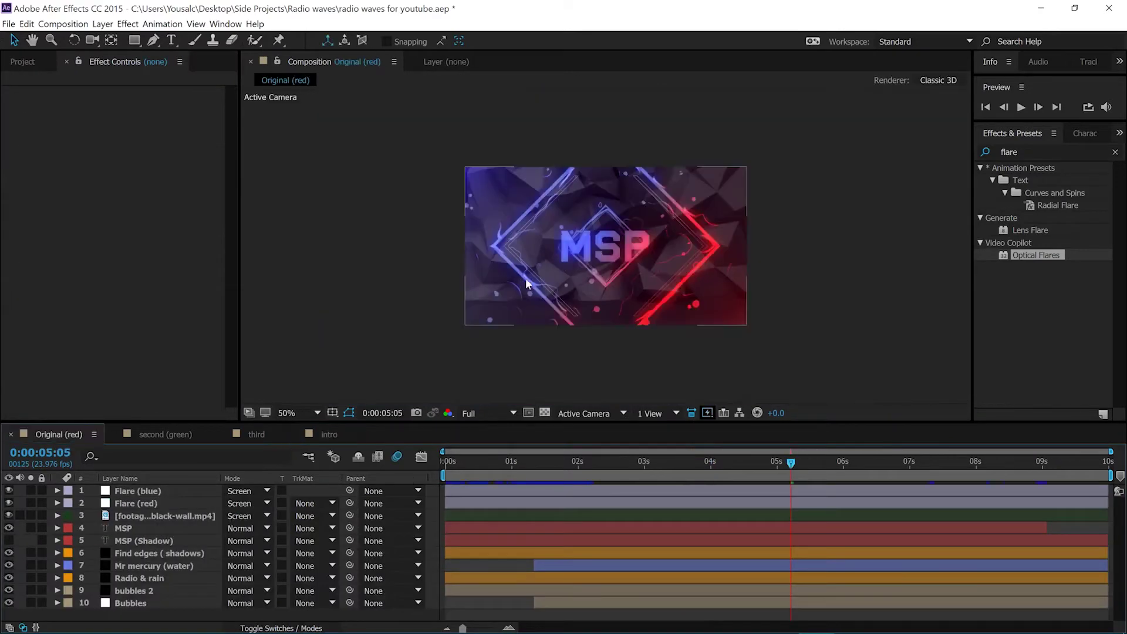
{"action": "mouse_move", "coordinate": [786, 464]}
{"action": "left_mouse_down"}
{"action": "mouse_move", "coordinate": [744, 464]}
{"action": "mouse_move", "coordinate": [797, 465]}
{"action": "left_mouse_up"}
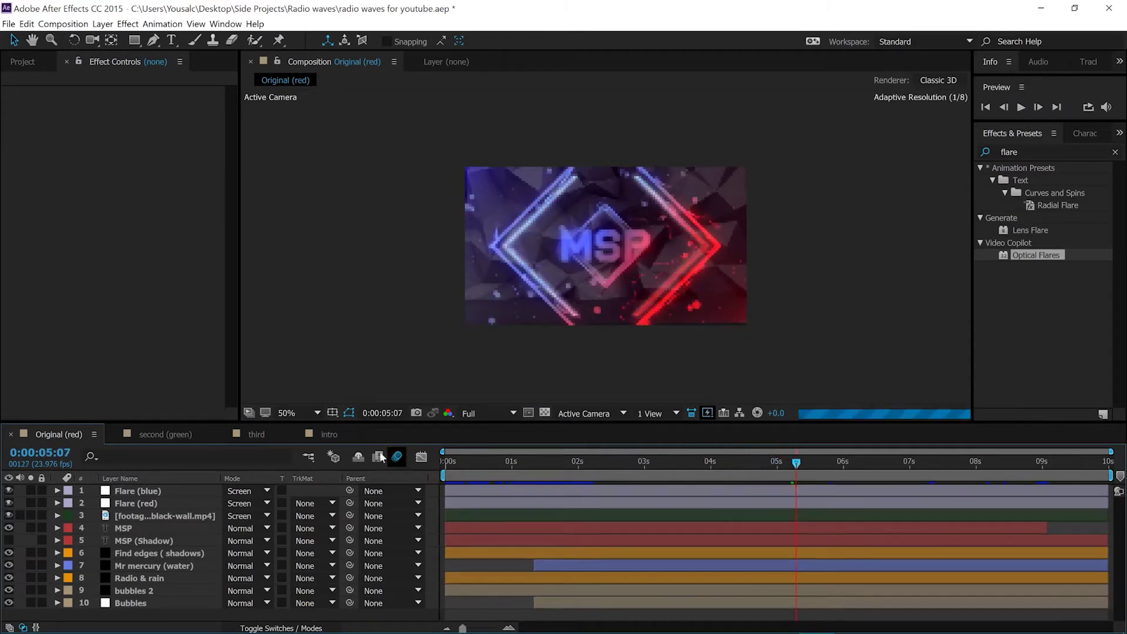
{"action": "left_click", "coordinate": [322, 437]}
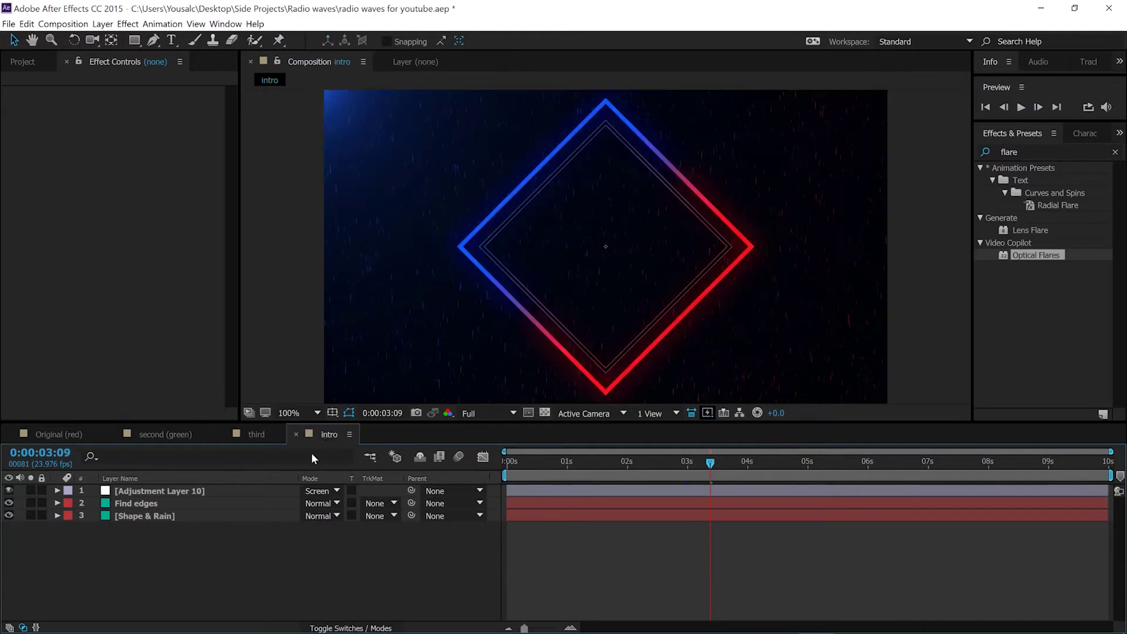
- Set the flicker speed to 35 and the flicker amount to 50 for Adjustment Layer 10's flare
{"action": "left_click", "coordinate": [161, 490]}
{"action": "scroll", "coordinate": [65, 253], "scroll_direction": "down", "scroll_amount": 1}
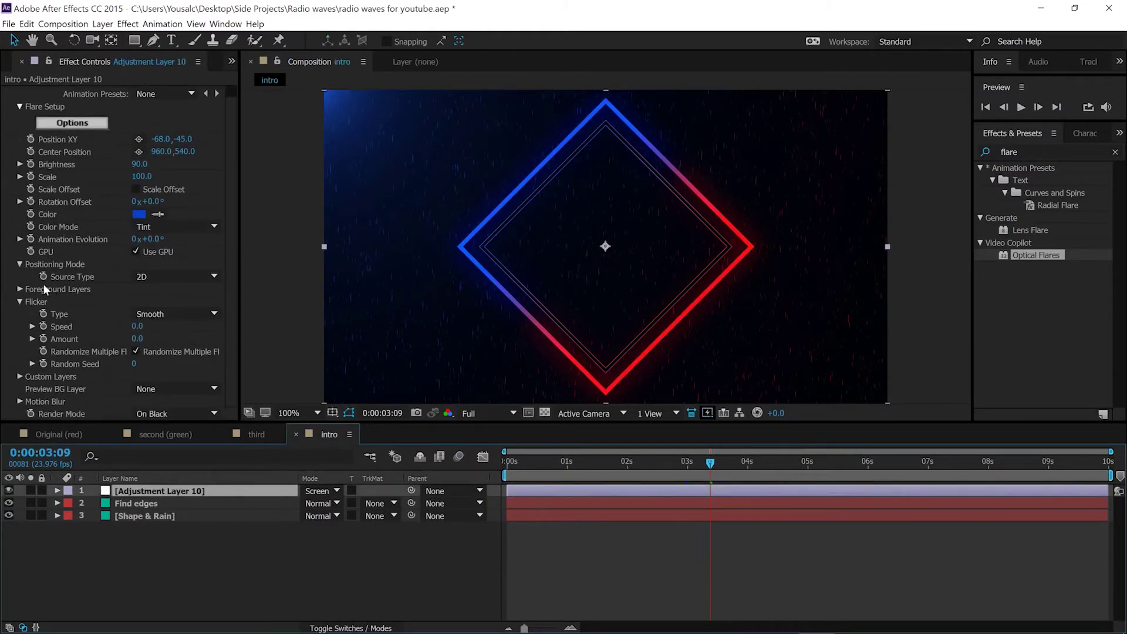
{"action": "left_click", "coordinate": [137, 326]}
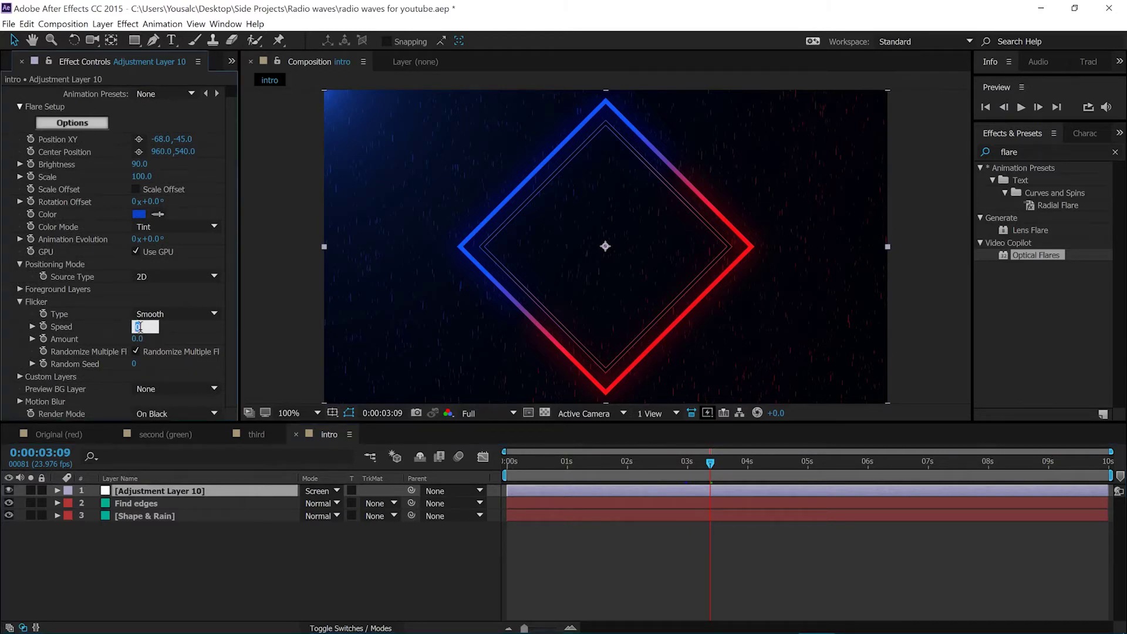
{"action": "type", "text": "35"}
{"action": "key", "text": "Tab"}
{"action": "type", "text": "5"}
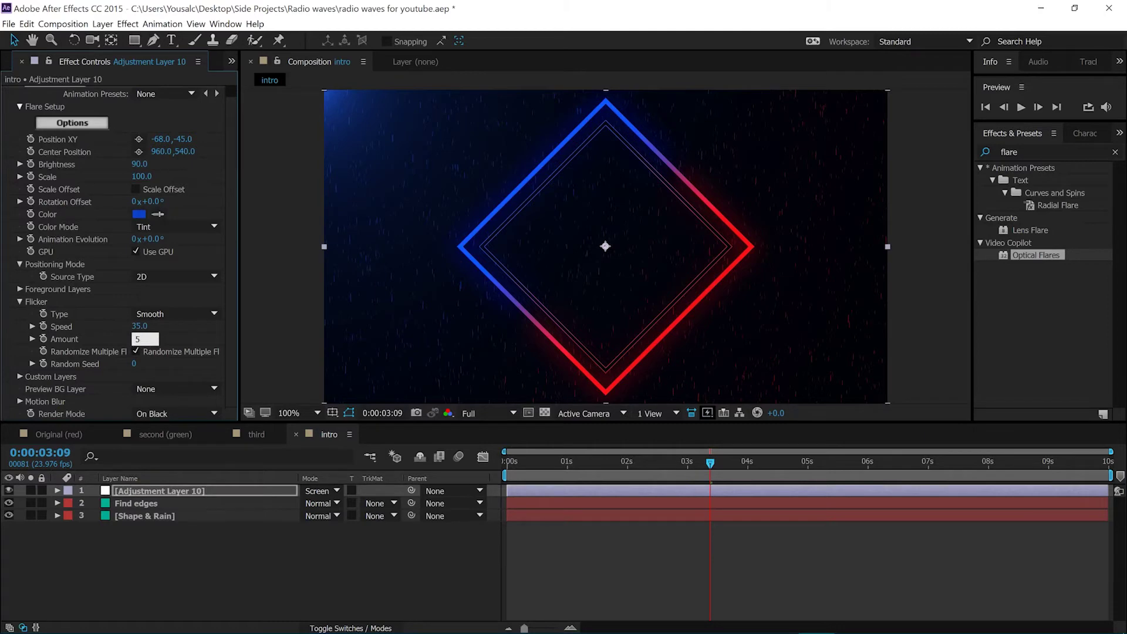
{"action": "type", "text": "0"}
{"action": "left_click", "coordinate": [242, 334]}
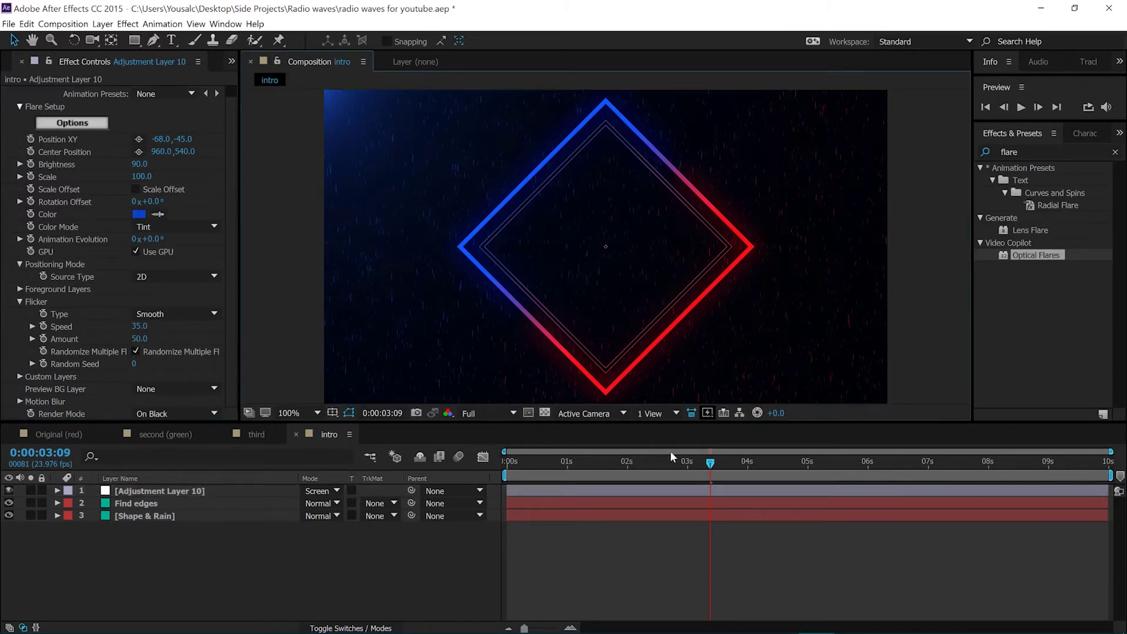
- Check the flare at 0:00:05:11 and set its flicker speed to 40
{"action": "left_click_drag", "start_coordinate": [710, 463], "coordinate": [836, 473]}
{"action": "scroll", "coordinate": [580, 249], "scroll_direction": "down", "scroll_amount": 2}
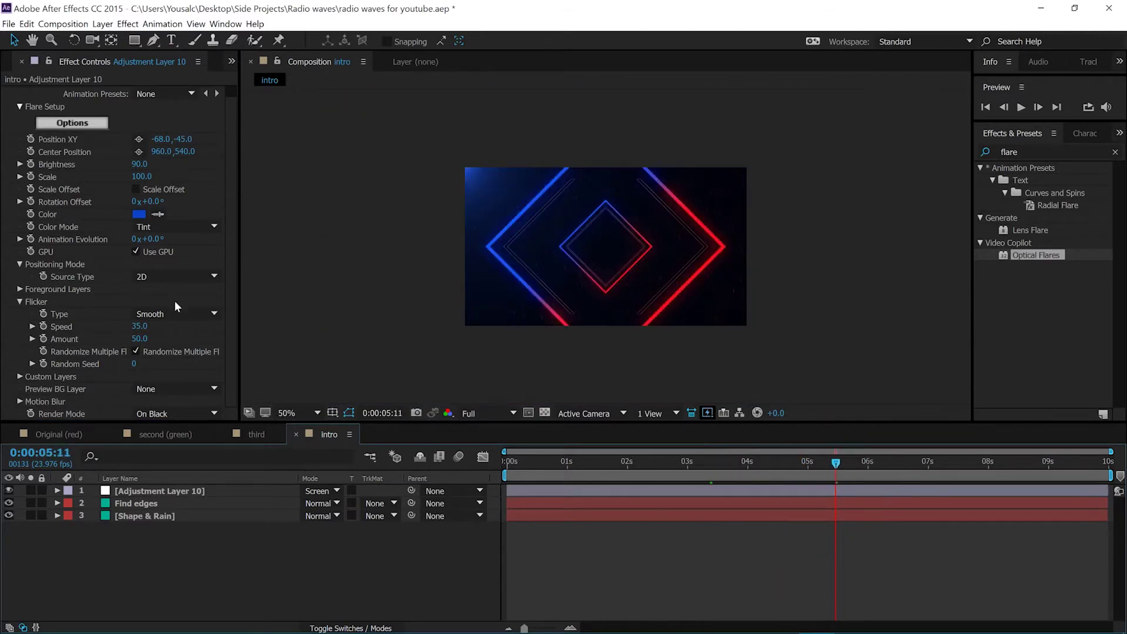
{"action": "left_click", "coordinate": [139, 326]}
{"action": "type", "text": "40"}
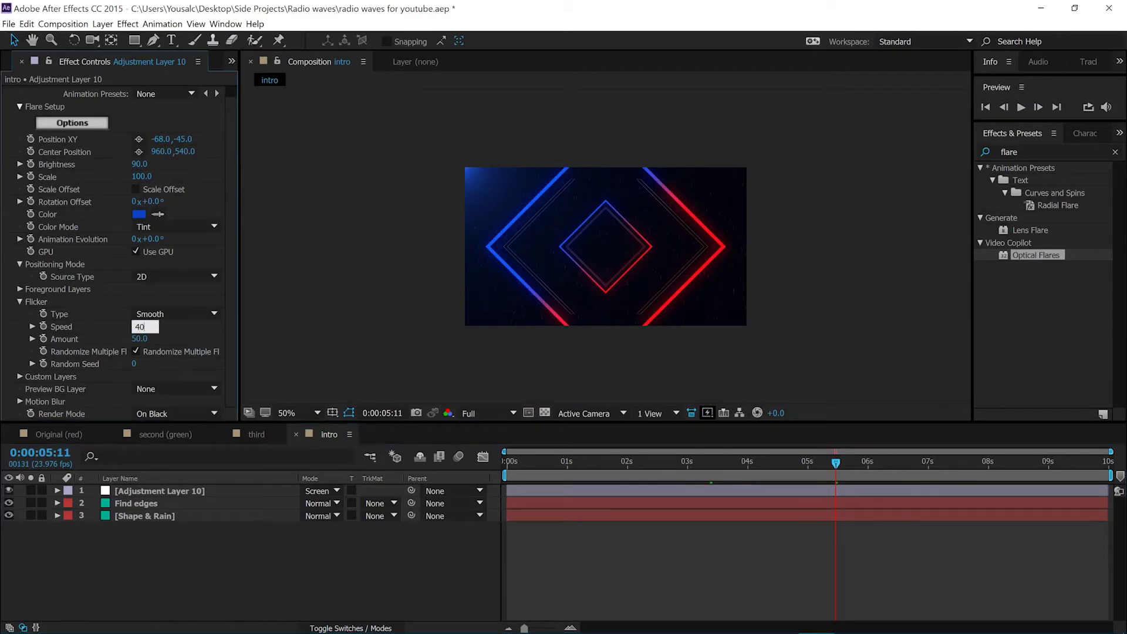
{"action": "key", "text": "Return"}
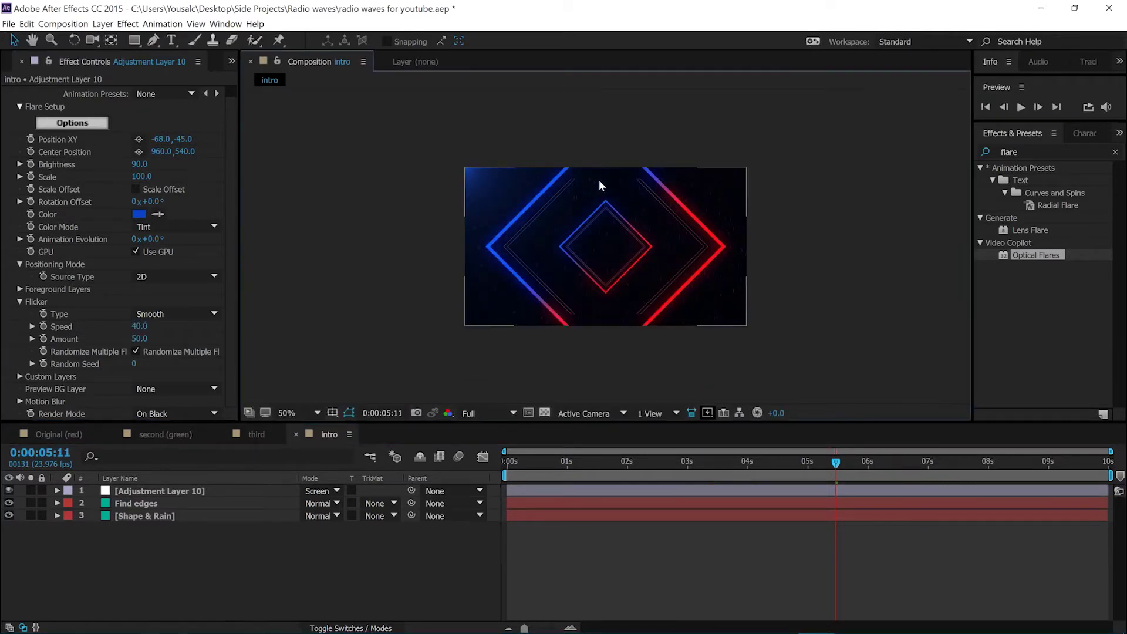
- Examine the flare back at 0:00:02:20 and collapse the Flare Setup settings
{"action": "scroll", "coordinate": [598, 179], "scroll_direction": "up", "scroll_amount": 2}
{"action": "left_click_drag", "start_coordinate": [788, 460], "coordinate": [677, 464]}
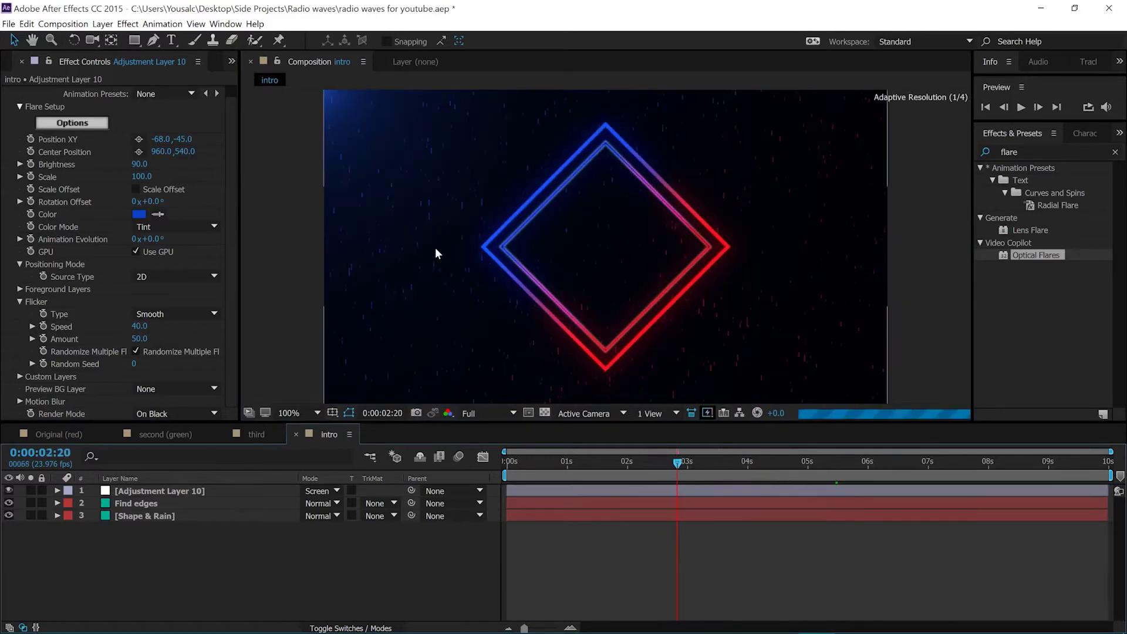
{"action": "scroll", "coordinate": [435, 248], "scroll_direction": "down", "scroll_amount": 2}
{"action": "left_click", "coordinate": [18, 107]}
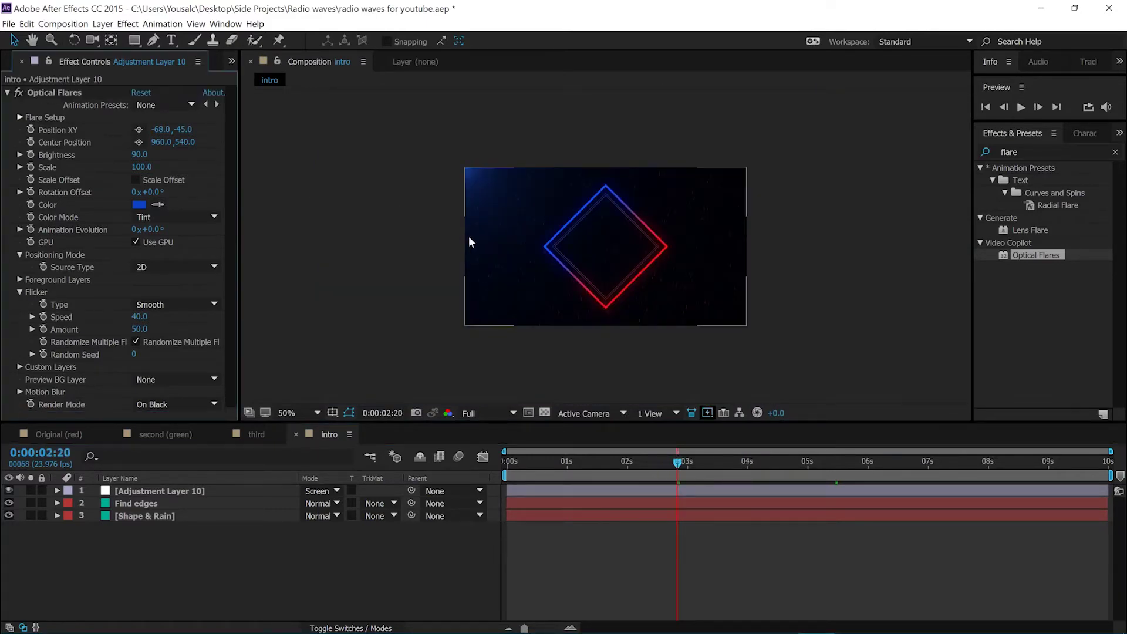
- Collapse the Optical Flares settings and rename Adjustment Layer 10 as Flare (blue)
{"action": "scroll", "coordinate": [469, 236], "scroll_direction": "up", "scroll_amount": 2}
{"action": "left_click", "coordinate": [8, 94]}
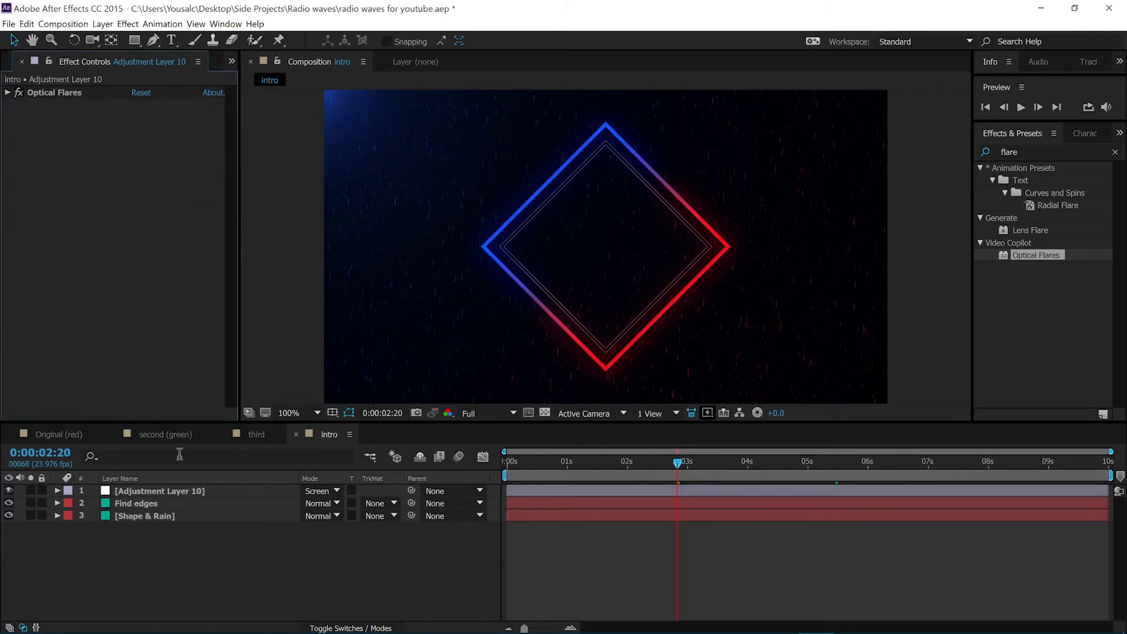
{"action": "right_click", "coordinate": [161, 489]}
{"action": "left_click", "coordinate": [225, 490]}
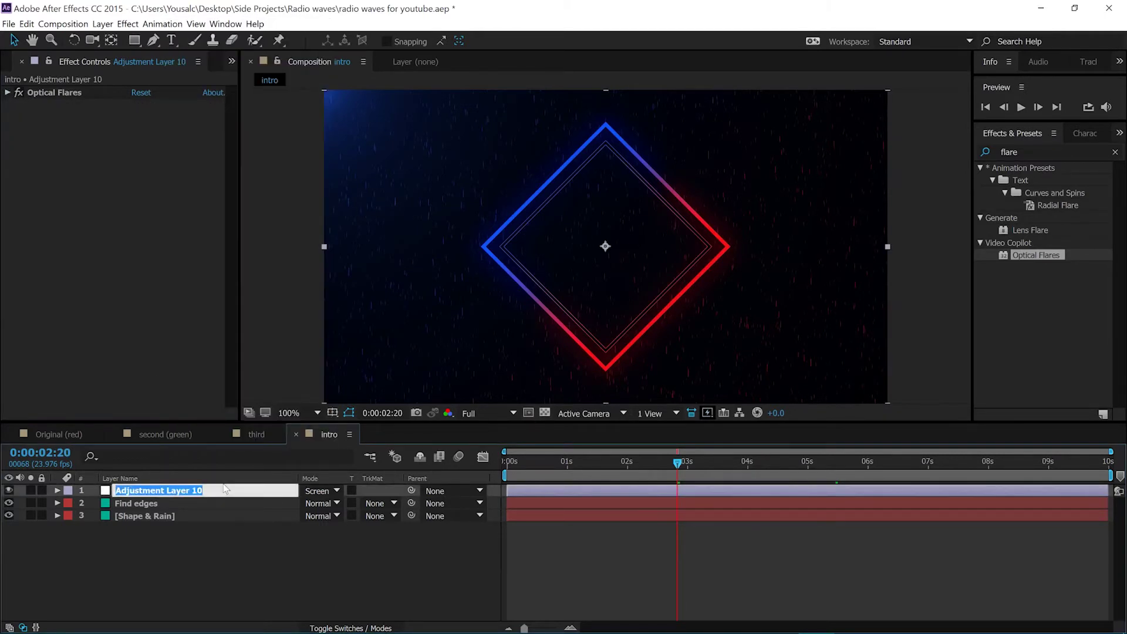
{"action": "type", "text": "Flare (bl"}
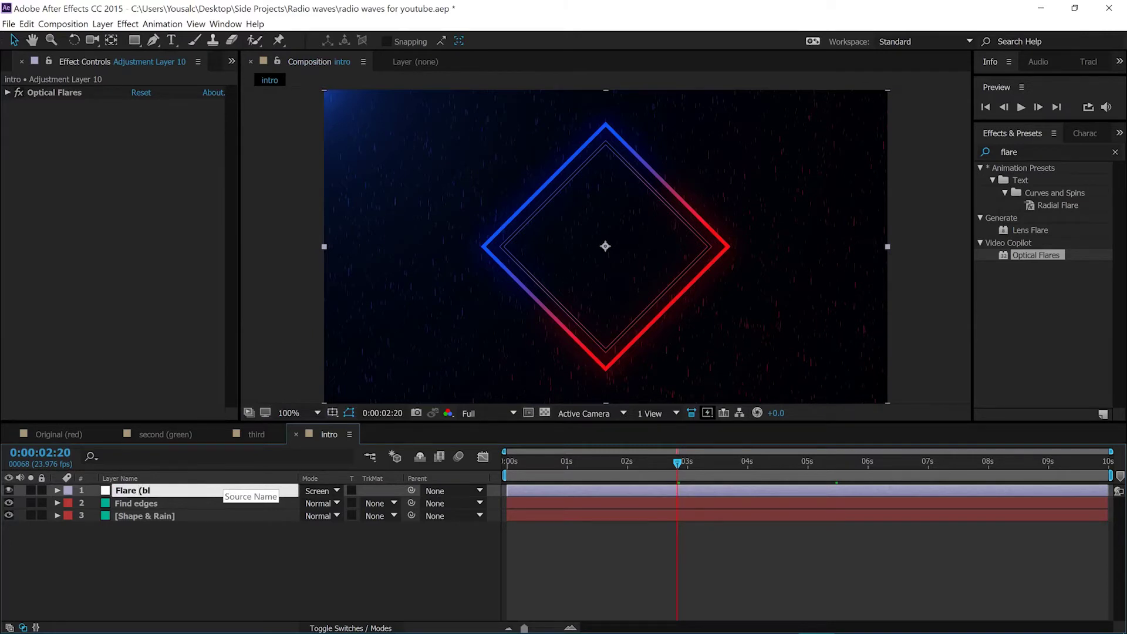
{"action": "type", "text": "ue)"}
{"action": "key", "text": "Return"}
{"action": "left_click", "coordinate": [178, 498]}
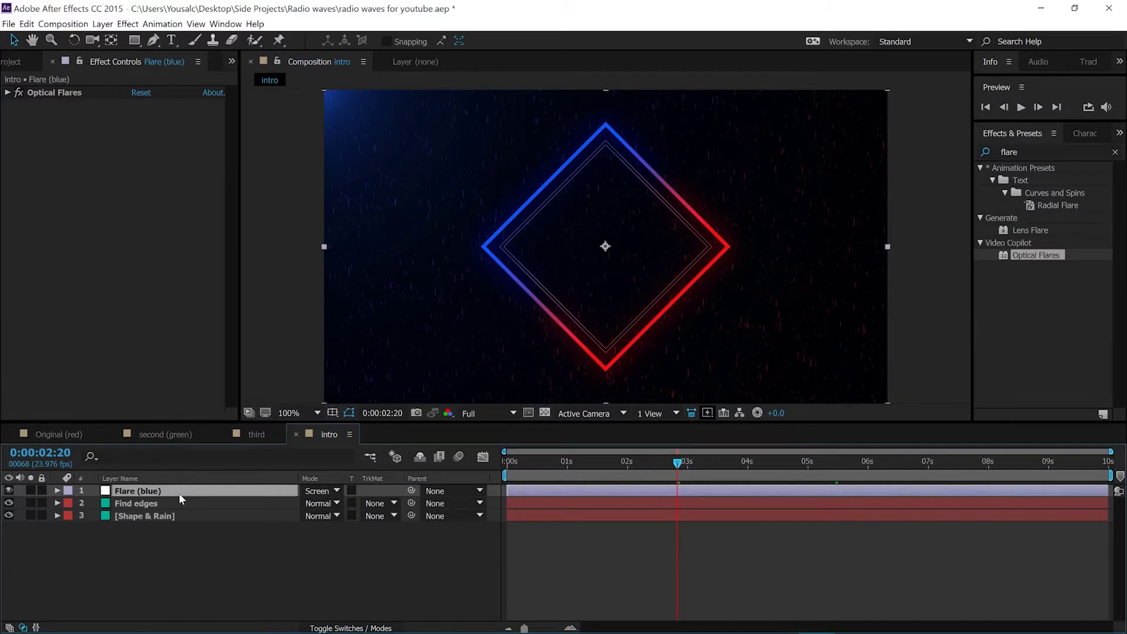
- Duplicate the Flare (blue) layer and rename the copy as Flare (Red)
{"action": "key", "text": "ctrl+d"}
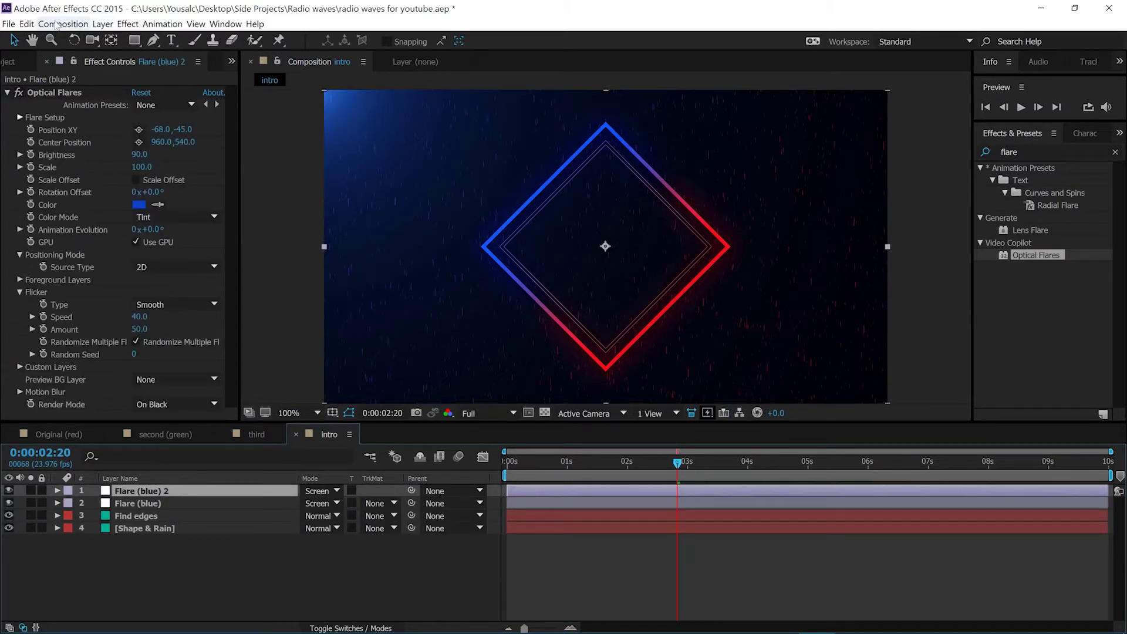
{"action": "left_click", "coordinate": [99, 25]}
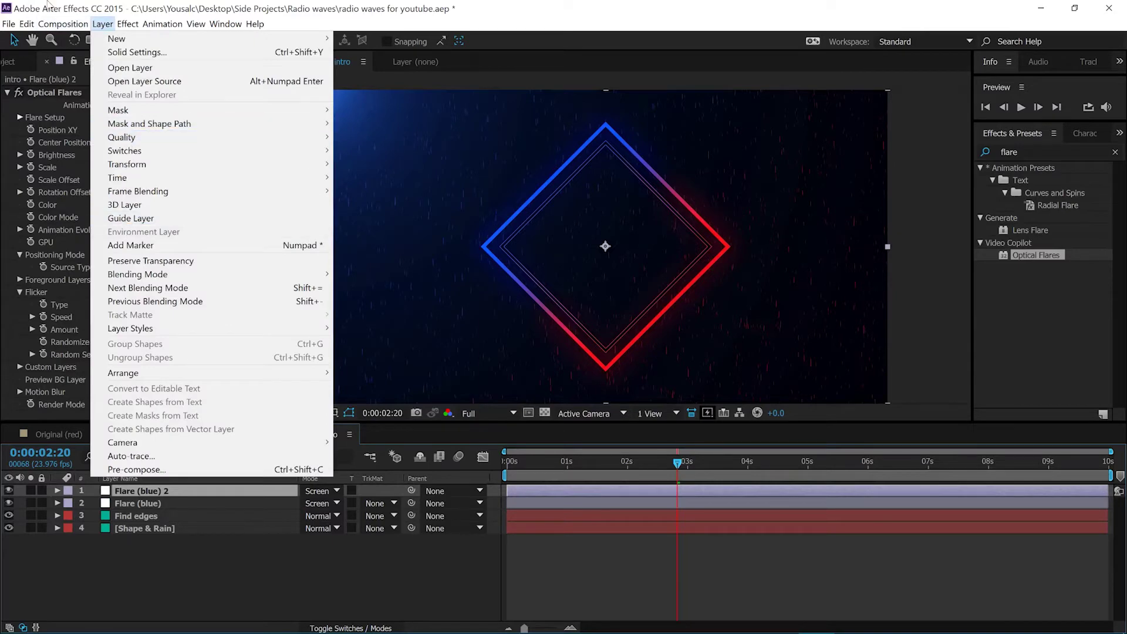
{"action": "mouse_move", "coordinate": [32, 25]}
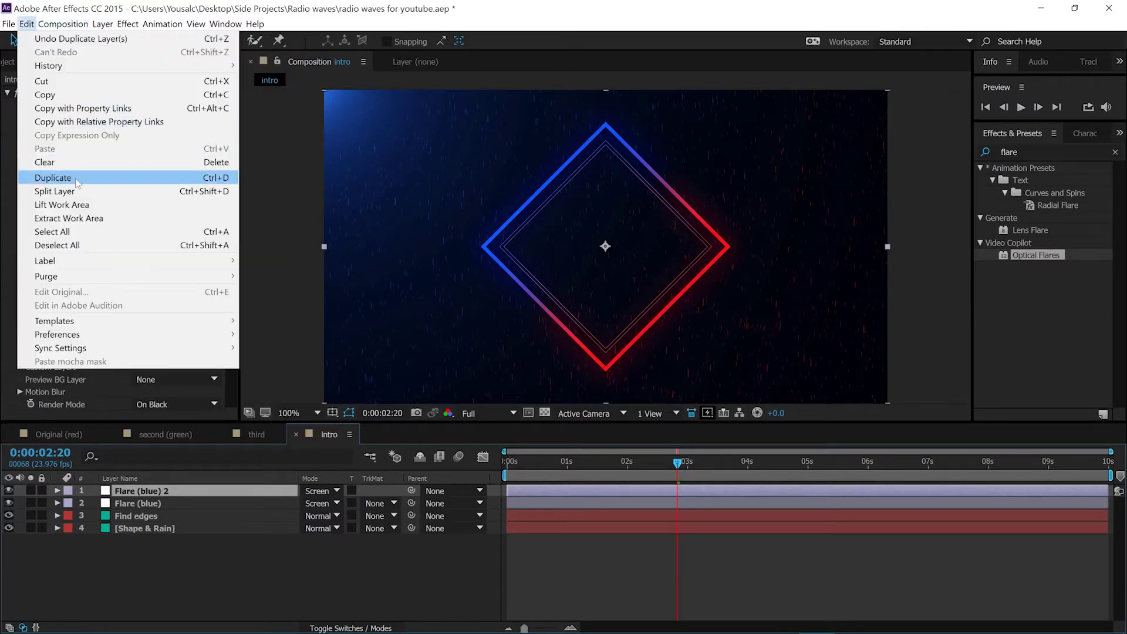
{"action": "left_click", "coordinate": [128, 575]}
{"action": "right_click", "coordinate": [164, 487]}
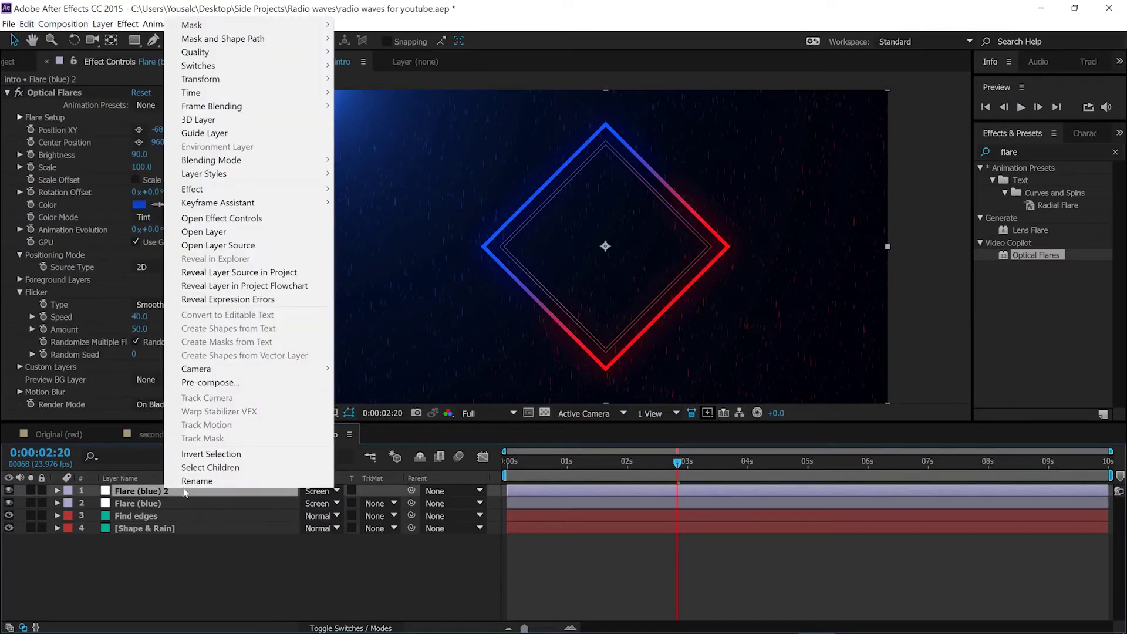
{"action": "left_click", "coordinate": [176, 492]}
{"action": "left_click_drag", "start_coordinate": [140, 491], "coordinate": [194, 491]}
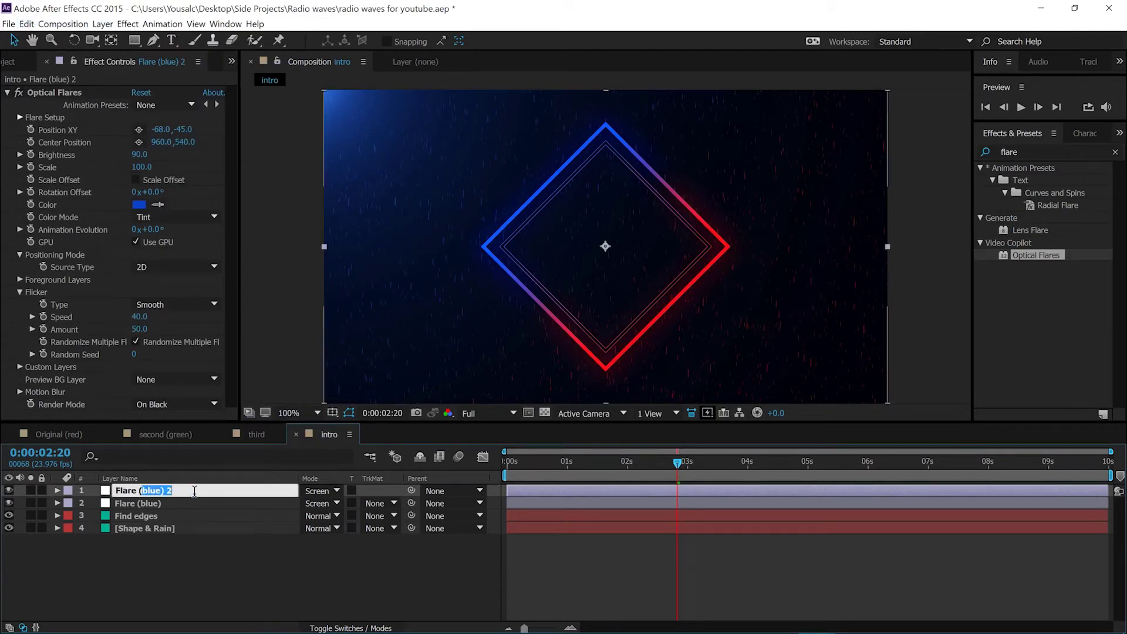
{"action": "type", "text": "Red)"}
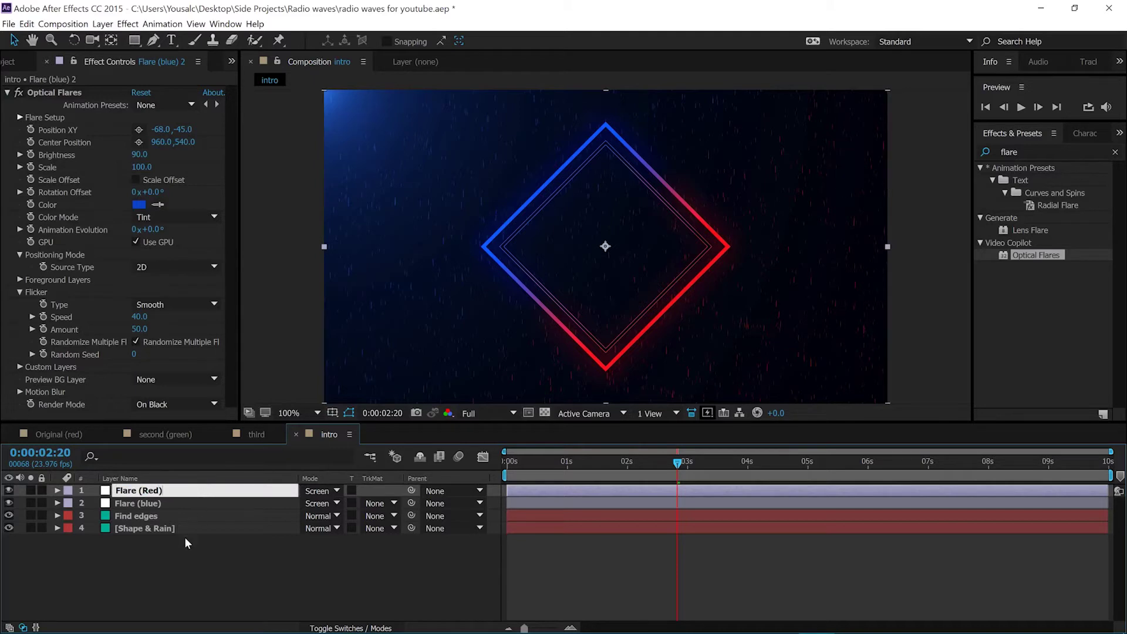
{"action": "key", "text": "Return"}
{"action": "left_click", "coordinate": [184, 537]}
- Move the Flare (Red) light source just outside the frame's lower-right corner, at about 1970, 1142
{"action": "left_click", "coordinate": [54, 92]}
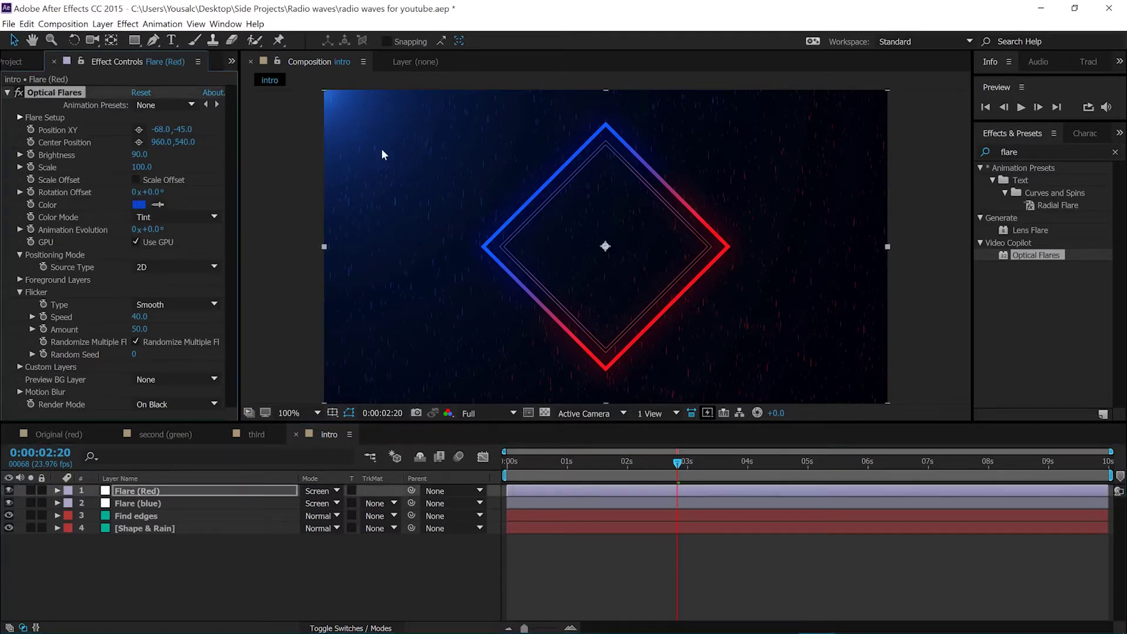
{"action": "scroll", "coordinate": [345, 141], "scroll_direction": "down", "scroll_amount": 1}
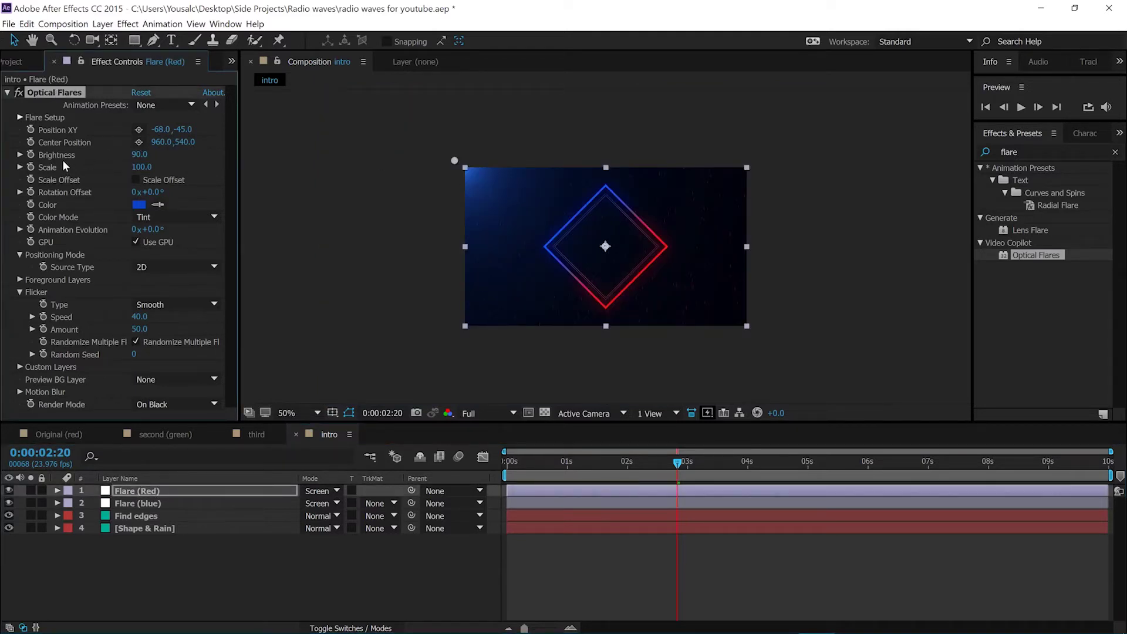
{"action": "left_click", "coordinate": [139, 129]}
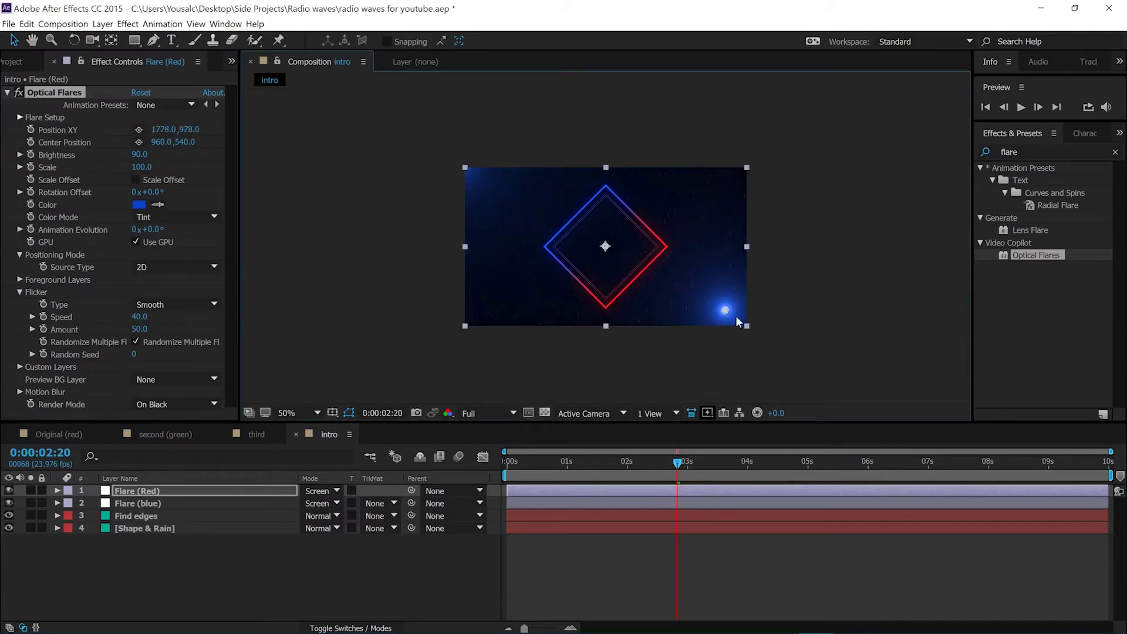
{"action": "left_click", "coordinate": [757, 332]}
{"action": "left_click_drag", "start_coordinate": [757, 331], "coordinate": [755, 335]}
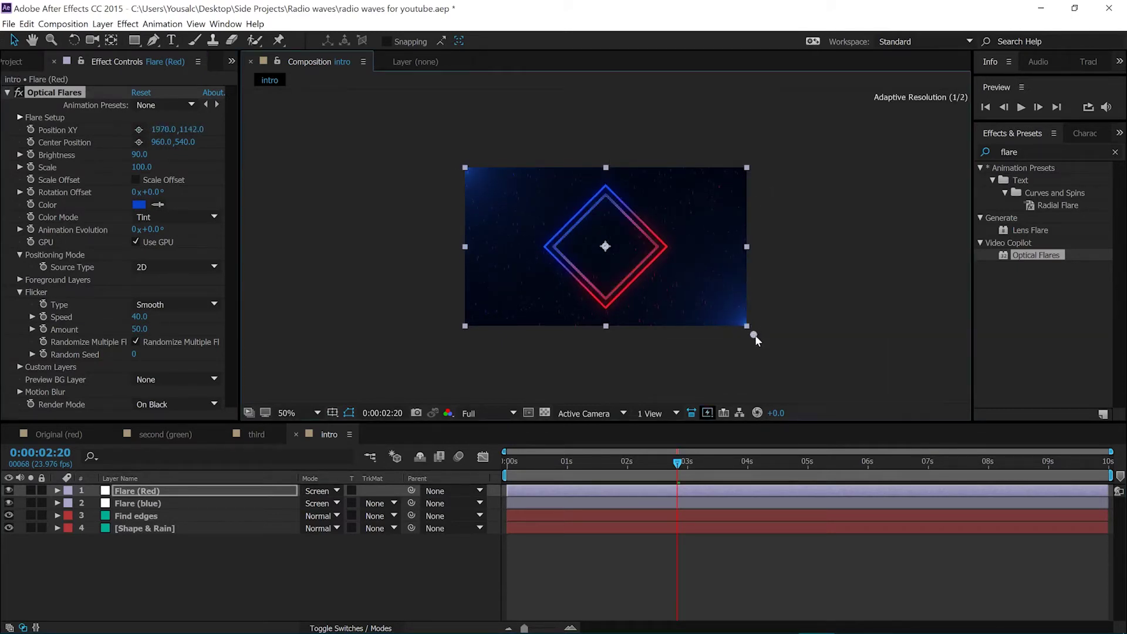
- Set the Flare (Red) flare color to FF0000 and collapse its Optical Flares settings
{"action": "left_click", "coordinate": [139, 207]}
{"action": "left_click_drag", "start_coordinate": [309, 435], "coordinate": [347, 347]}
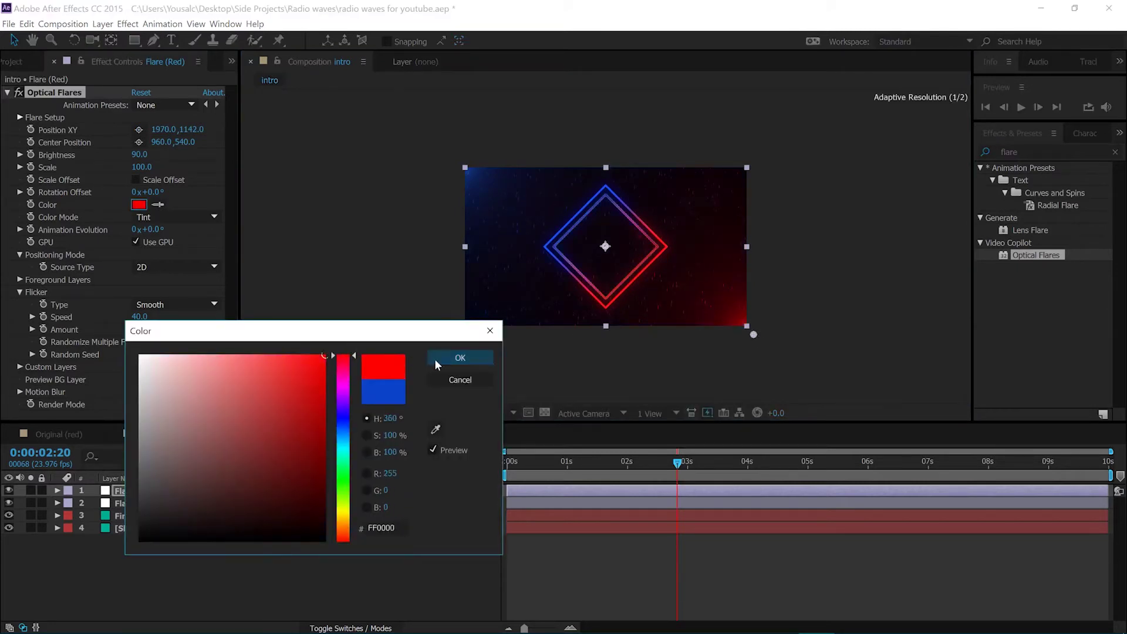
{"action": "left_click", "coordinate": [461, 357]}
{"action": "key", "text": "period"}
{"action": "key", "text": "period"}
{"action": "scroll", "coordinate": [792, 306], "scroll_direction": "down", "scroll_amount": 1}
{"action": "left_click", "coordinate": [794, 327]}
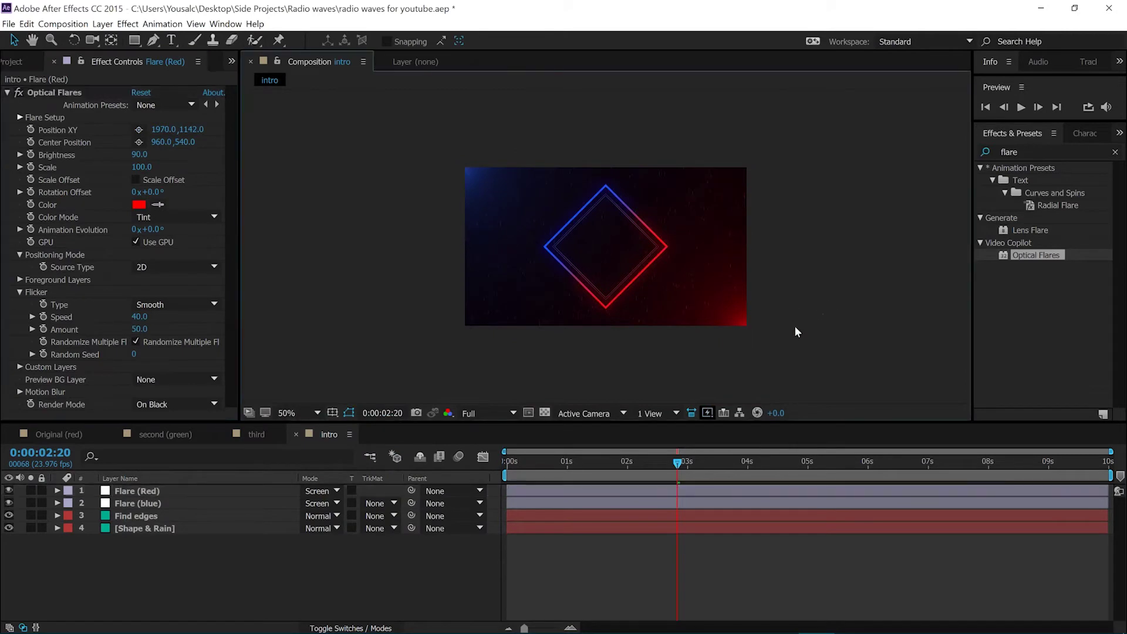
{"action": "scroll", "coordinate": [795, 327], "scroll_direction": "up", "scroll_amount": 1}
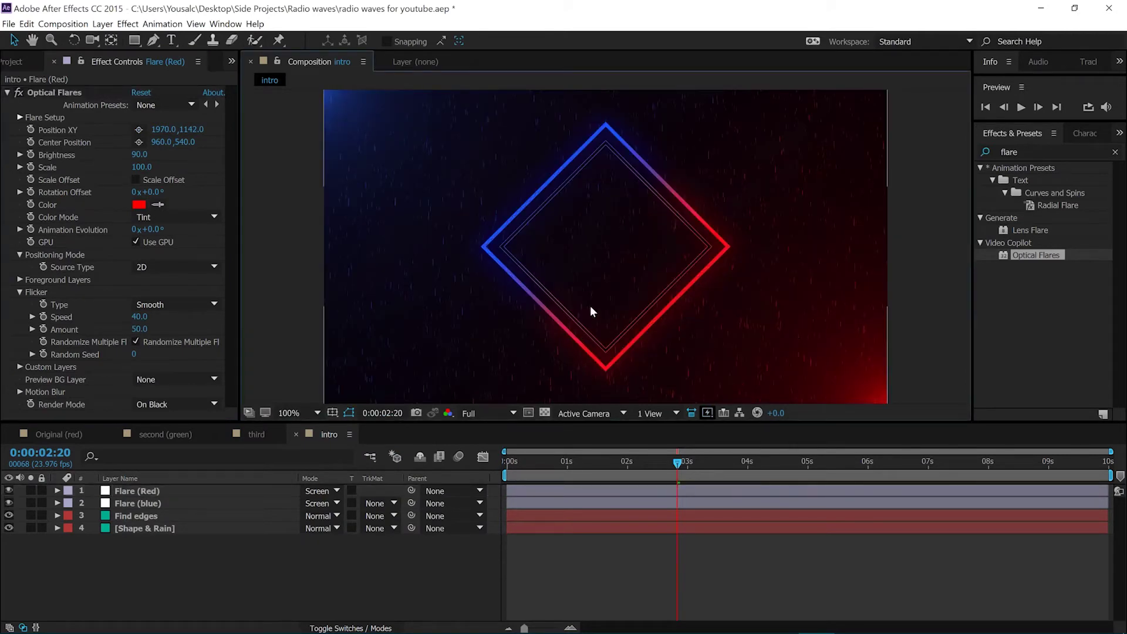
{"action": "key", "text": "comma"}
{"action": "key", "text": "comma"}
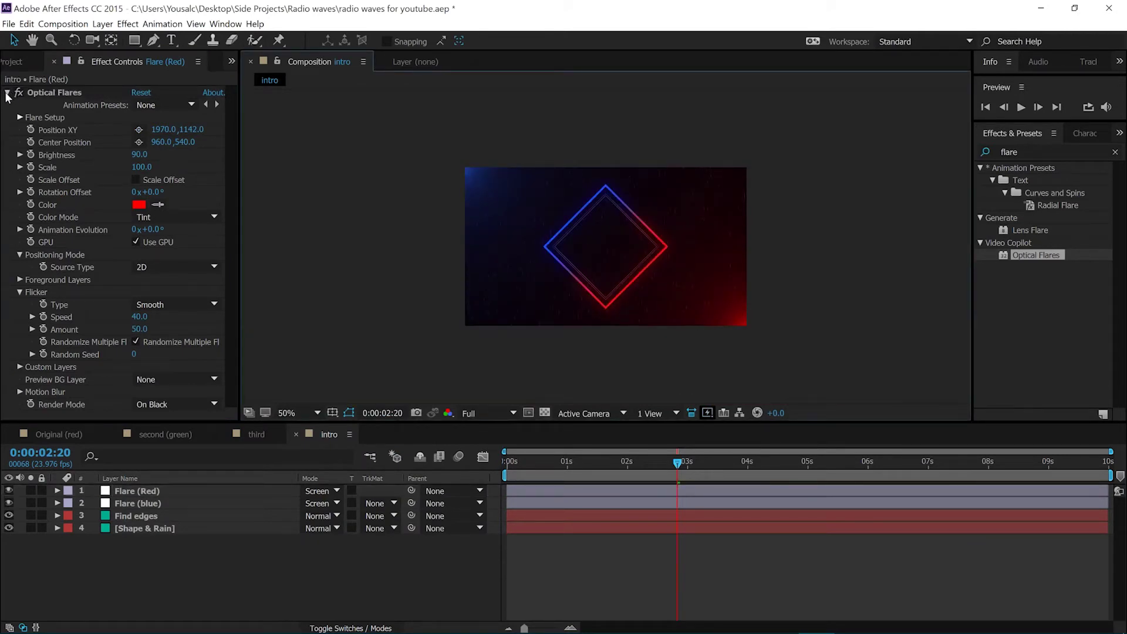
{"action": "left_click", "coordinate": [7, 93]}
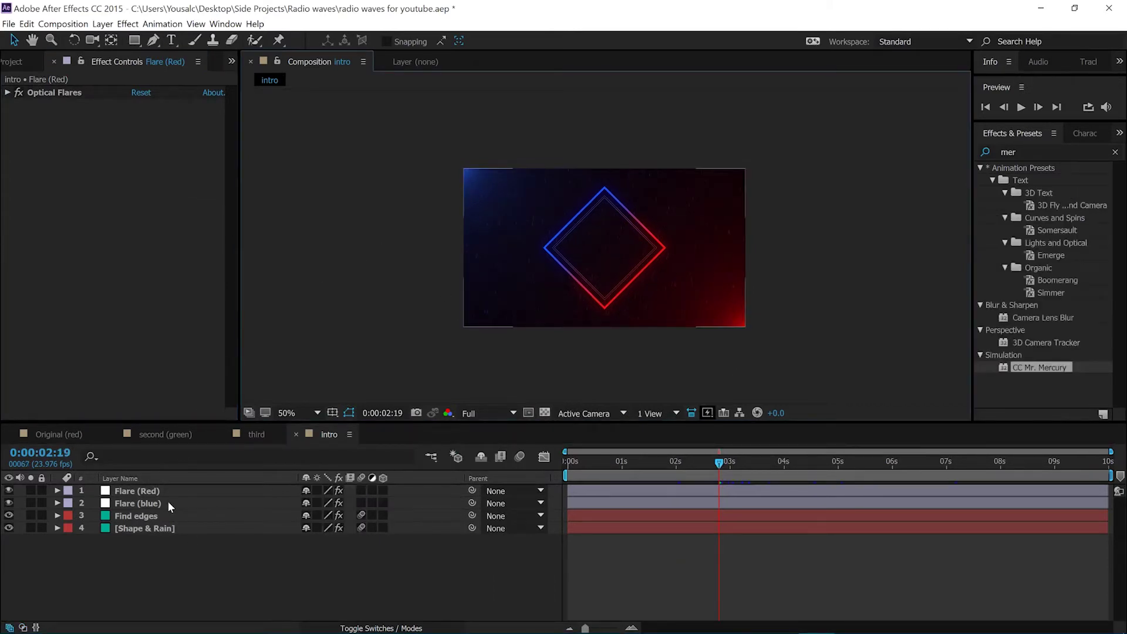
- Duplicate the Shape & Rain layer and delete CC Rainfall from the copy
{"action": "left_click", "coordinate": [141, 532]}
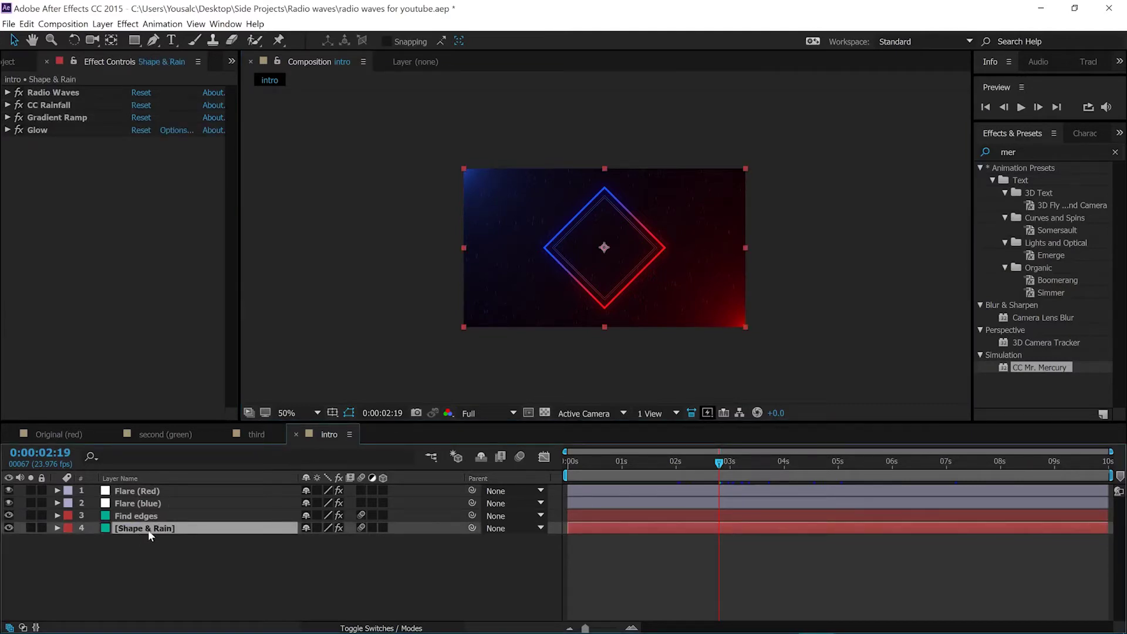
{"action": "key", "text": "ctrl+d"}
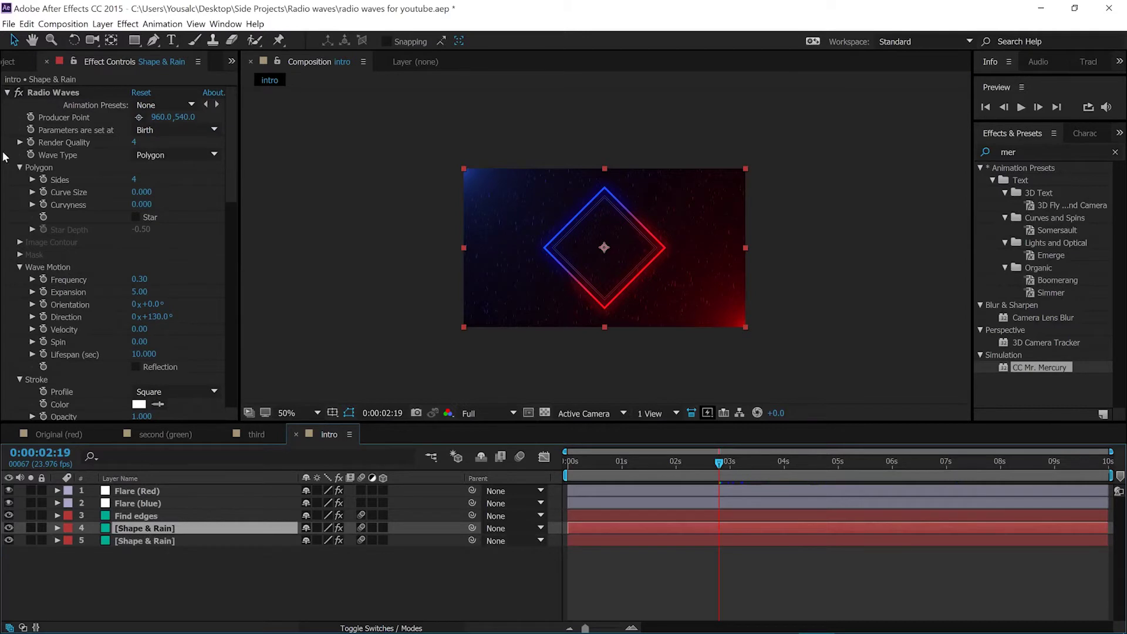
{"action": "left_click", "coordinate": [8, 93]}
{"action": "left_click", "coordinate": [8, 105]}
{"action": "left_click", "coordinate": [8, 118]}
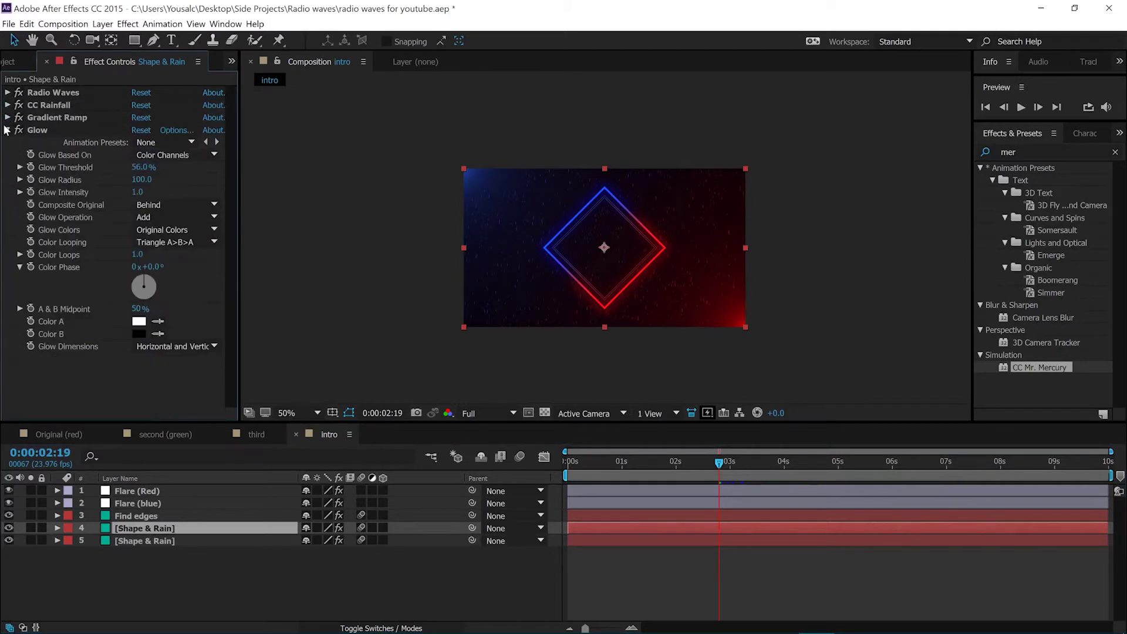
{"action": "left_click", "coordinate": [7, 130]}
{"action": "left_click", "coordinate": [55, 104]}
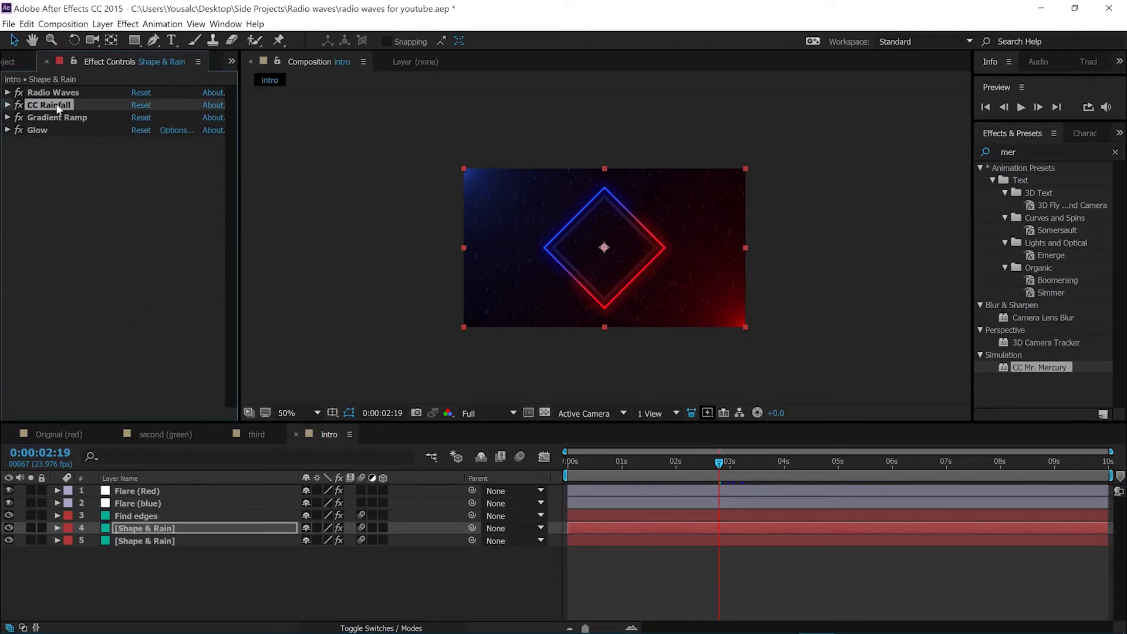
{"action": "key", "text": "Delete"}
- Search the effects for "bubb" and apply CC Bubbles to the duplicated Shape & Rain layer
{"action": "left_click", "coordinate": [1044, 151]}
{"action": "type", "text": "b"}
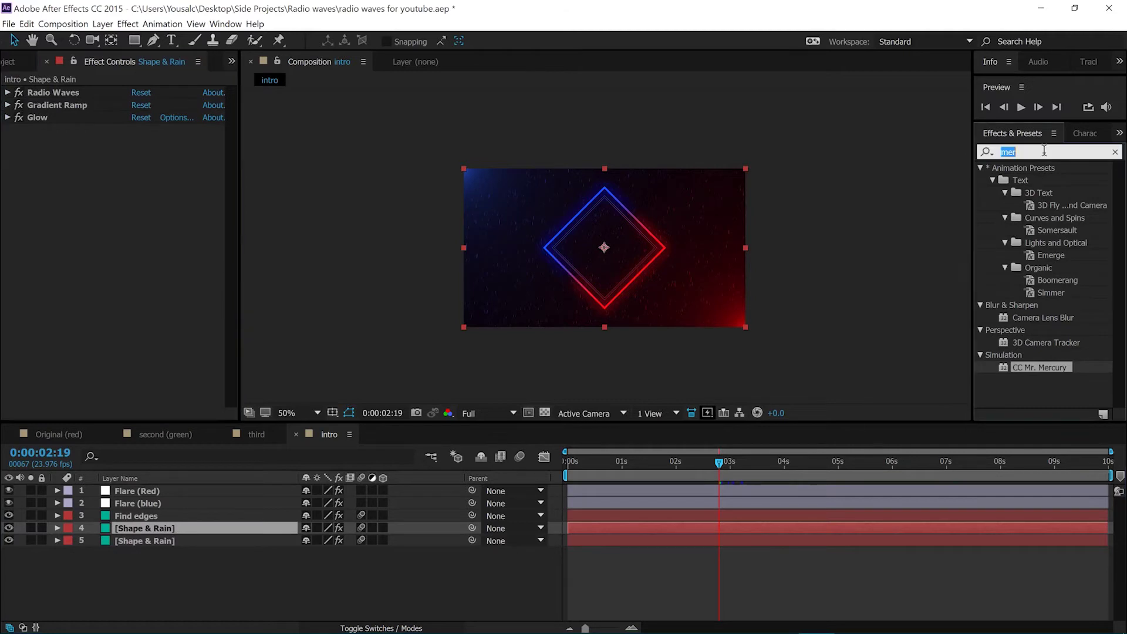
{"action": "type", "text": "bb"}
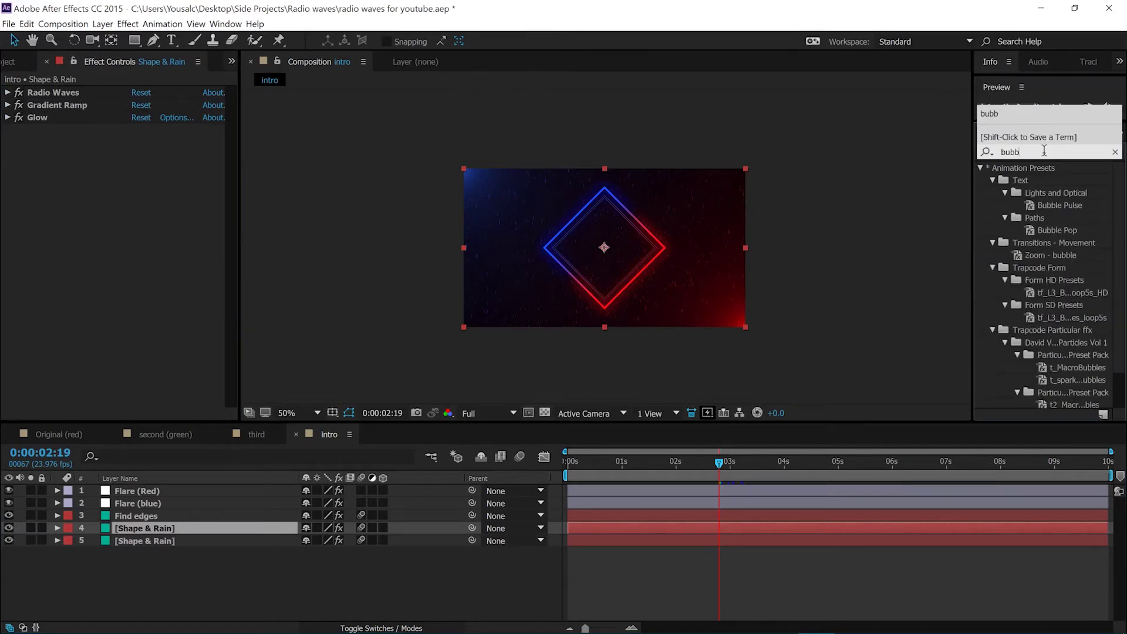
{"action": "scroll", "coordinate": [998, 338], "scroll_direction": "down", "scroll_amount": 1}
{"action": "left_click_drag", "start_coordinate": [1032, 401], "coordinate": [44, 183]}
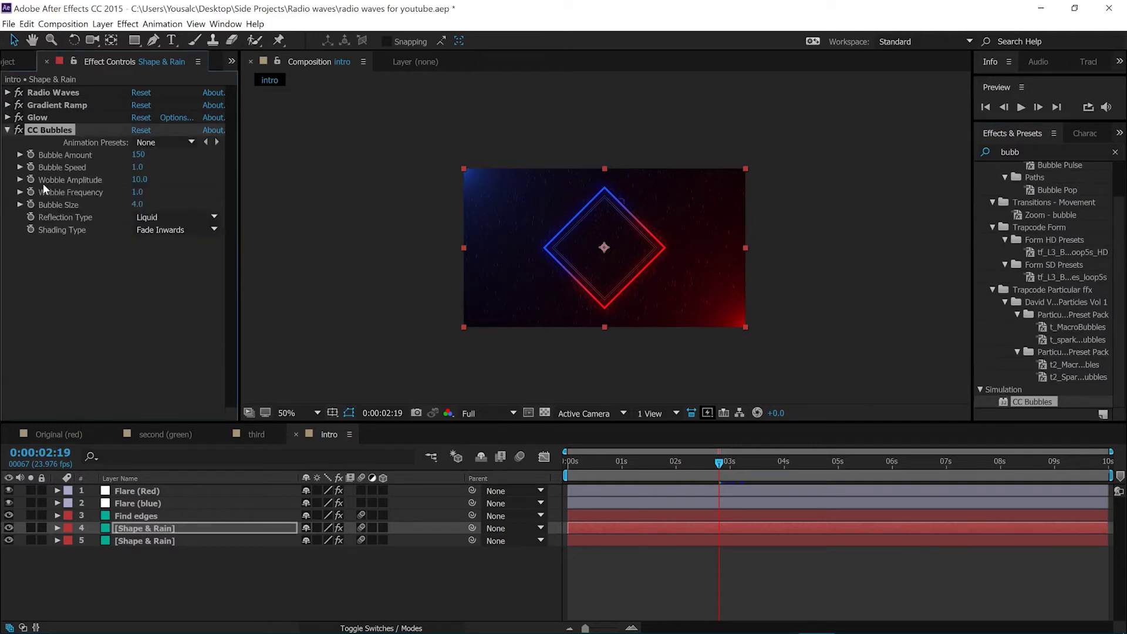
- Set CC Bubbles to a bubble amount of 200, bubble speed 1.3 and wobble frequency 2
{"action": "left_click", "coordinate": [139, 155]}
{"action": "type", "text": "200"}
{"action": "left_click", "coordinate": [141, 167]}
{"action": "type", "text": "1.3"}
{"action": "left_click", "coordinate": [139, 193]}
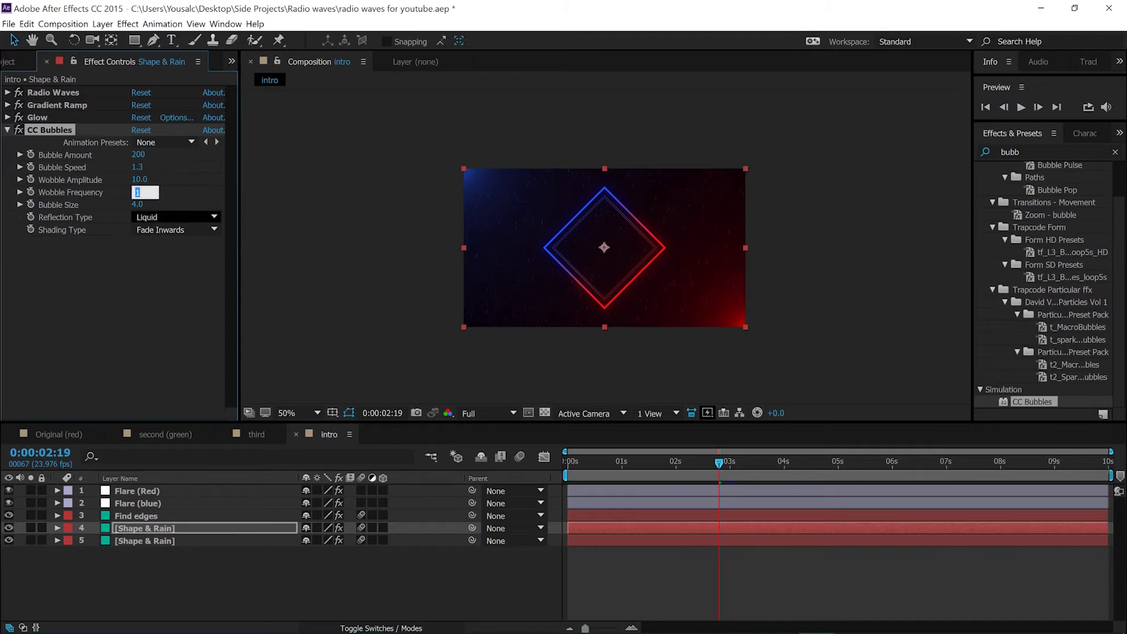
{"action": "type", "text": "2"}
{"action": "key", "text": "Return"}
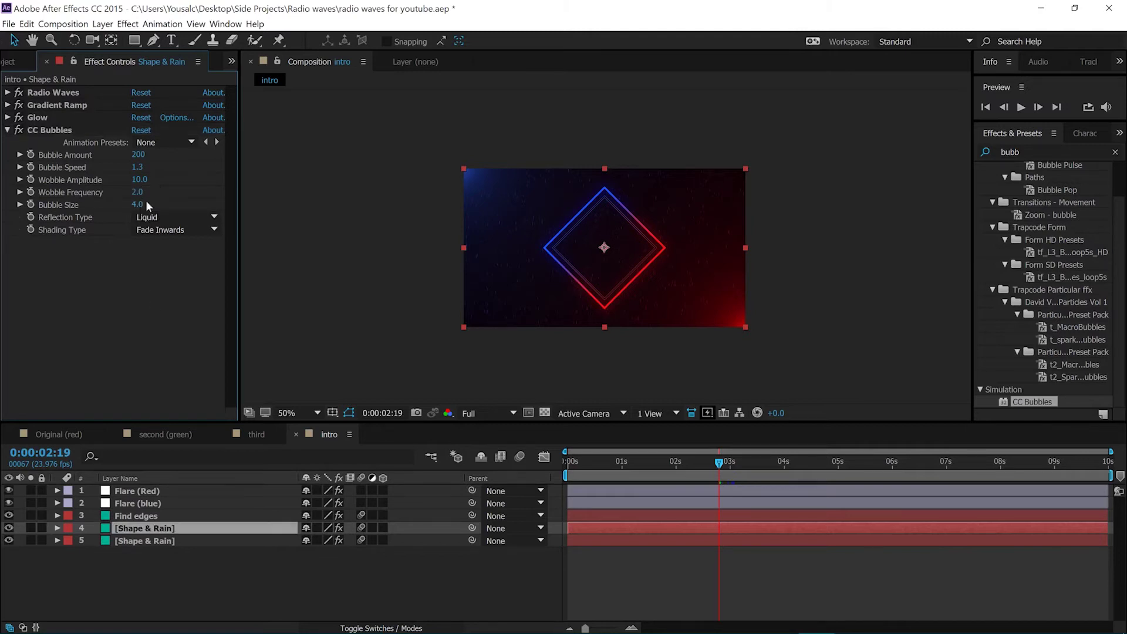
- Solo the bubble layer to check its bubbles along the timeline, and unsolo it at 0:00:04:19
{"action": "left_click", "coordinate": [33, 528]}
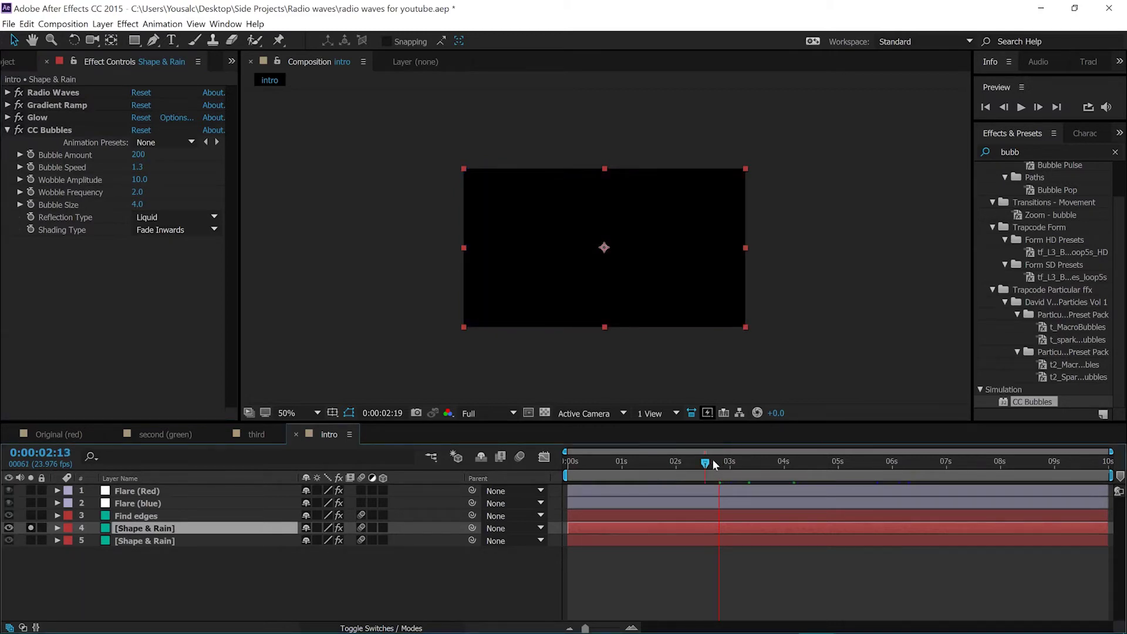
{"action": "left_click_drag", "start_coordinate": [714, 463], "coordinate": [883, 469]}
{"action": "left_click", "coordinate": [7, 131]}
{"action": "left_click_drag", "start_coordinate": [884, 469], "coordinate": [827, 467]}
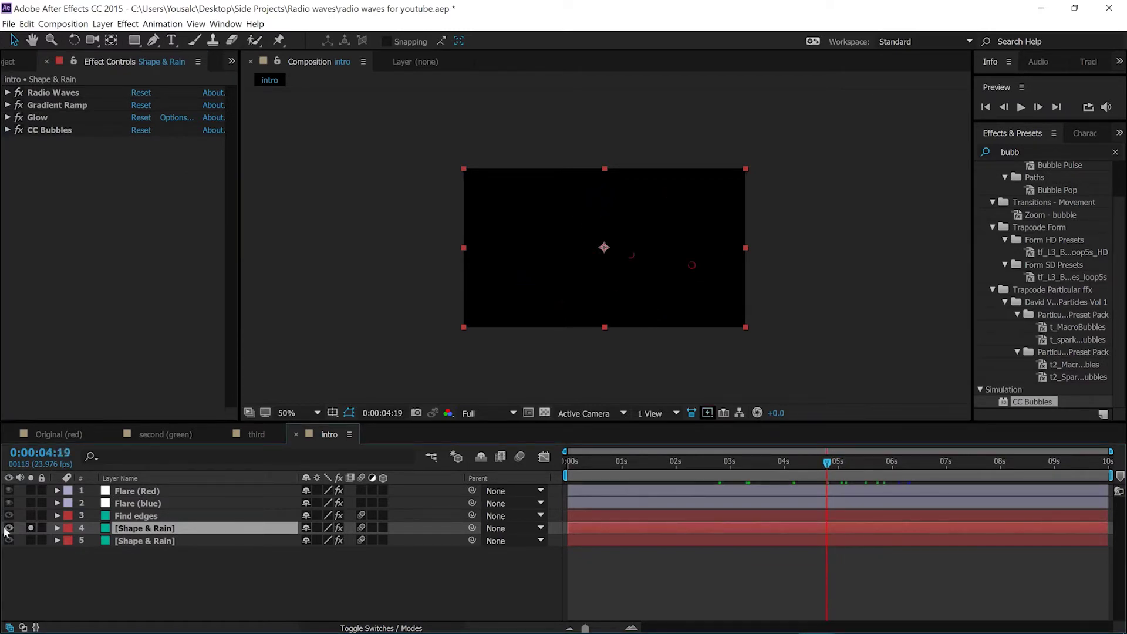
{"action": "left_click", "coordinate": [30, 528]}
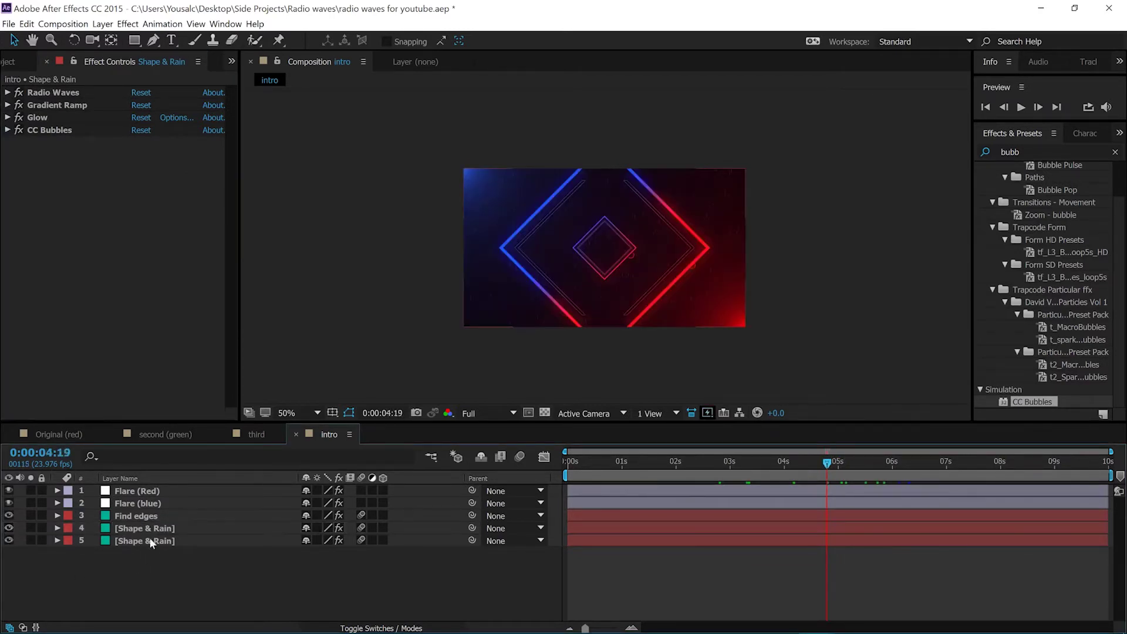
- Rename the Shape & Rain copy that carries CC Bubbles as bubbles
{"action": "right_click", "coordinate": [154, 528]}
{"action": "left_click", "coordinate": [187, 593]}
{"action": "type", "text": "buu"}
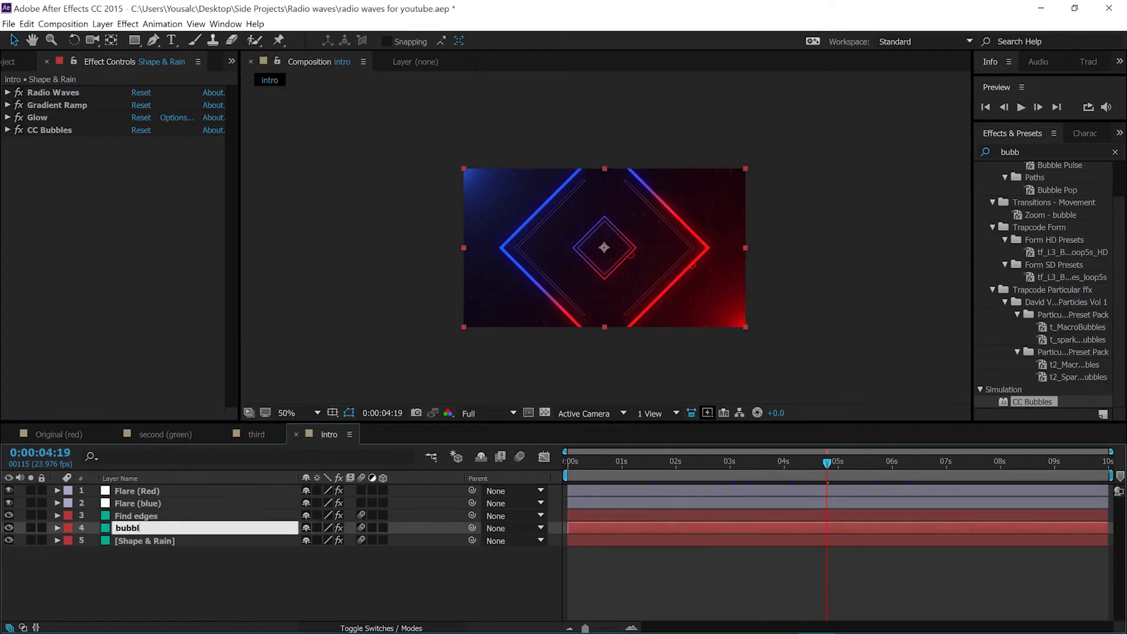
{"action": "key", "text": "Return"}
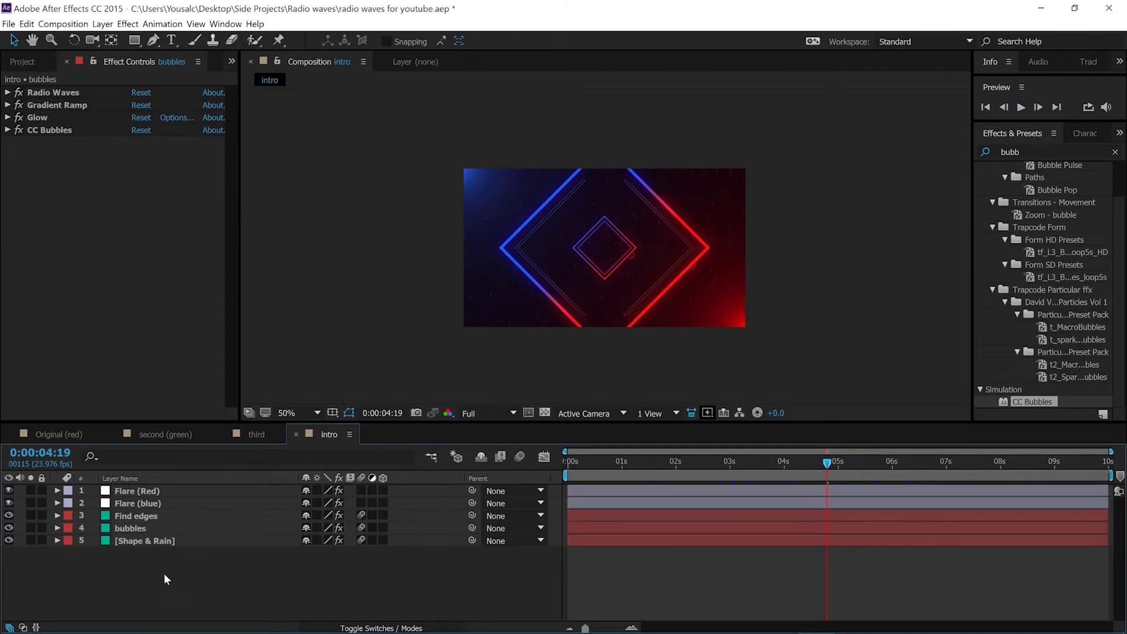
- Add an adjustment layer beneath all other layers and turn off its adjustment switch so it acts as a white solid
{"action": "right_click", "coordinate": [164, 573]}
{"action": "mouse_move", "coordinate": [232, 470]}
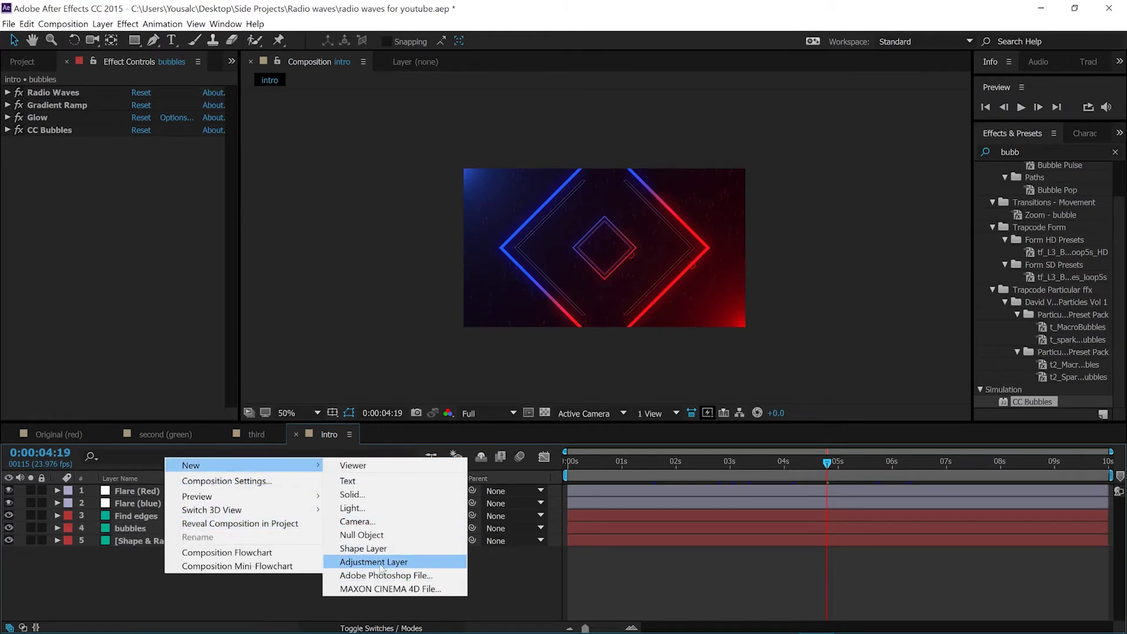
{"action": "left_click", "coordinate": [406, 564]}
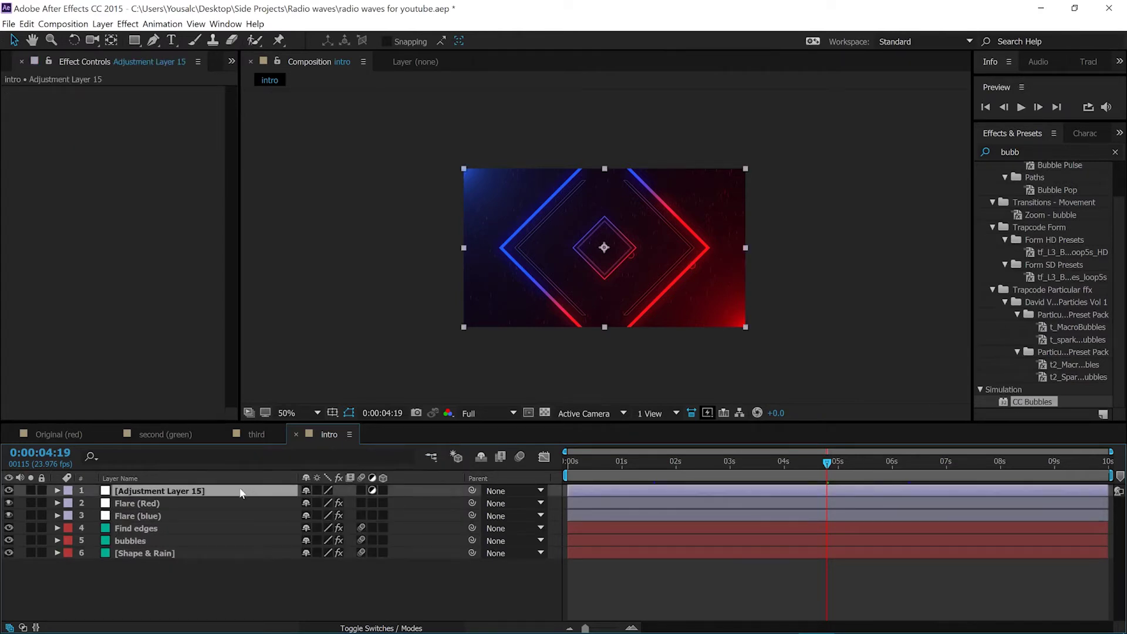
{"action": "left_click_drag", "start_coordinate": [241, 492], "coordinate": [248, 569]}
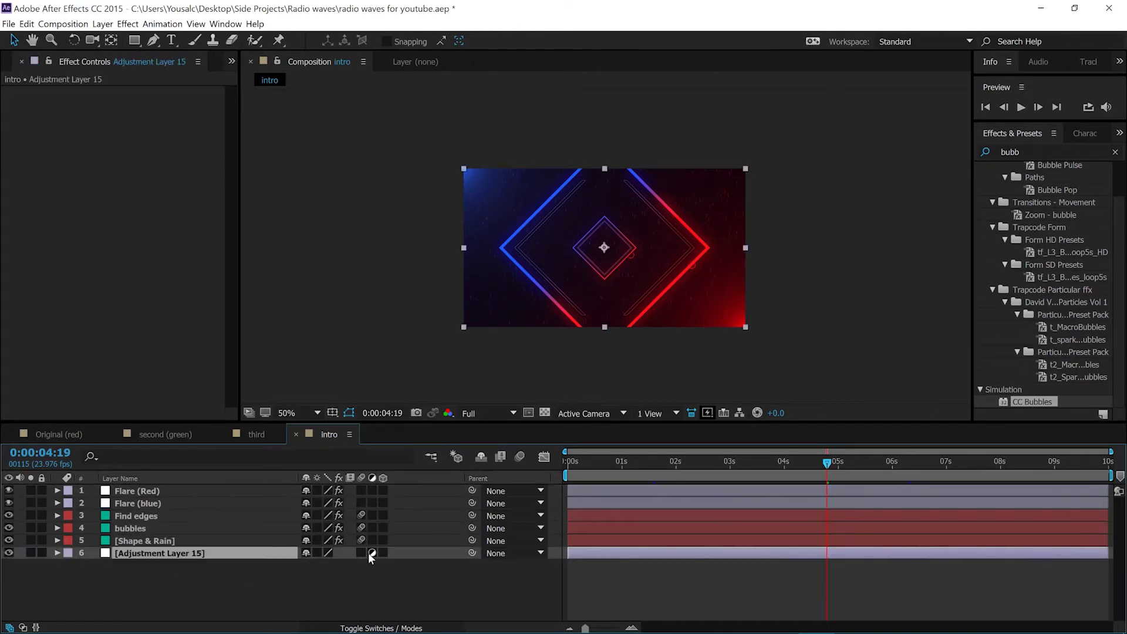
{"action": "left_click", "coordinate": [371, 553]}
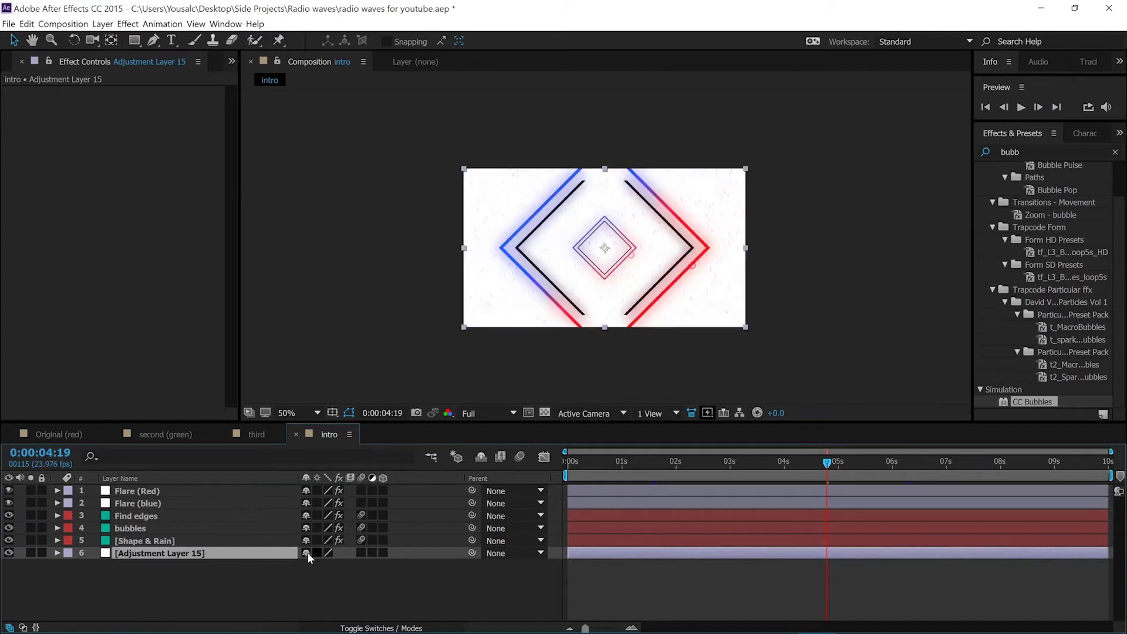
- Rename the new bottom layer as bubbles 2
{"action": "right_click", "coordinate": [256, 556]}
{"action": "left_click", "coordinate": [266, 544]}
{"action": "type", "text": "buub"}
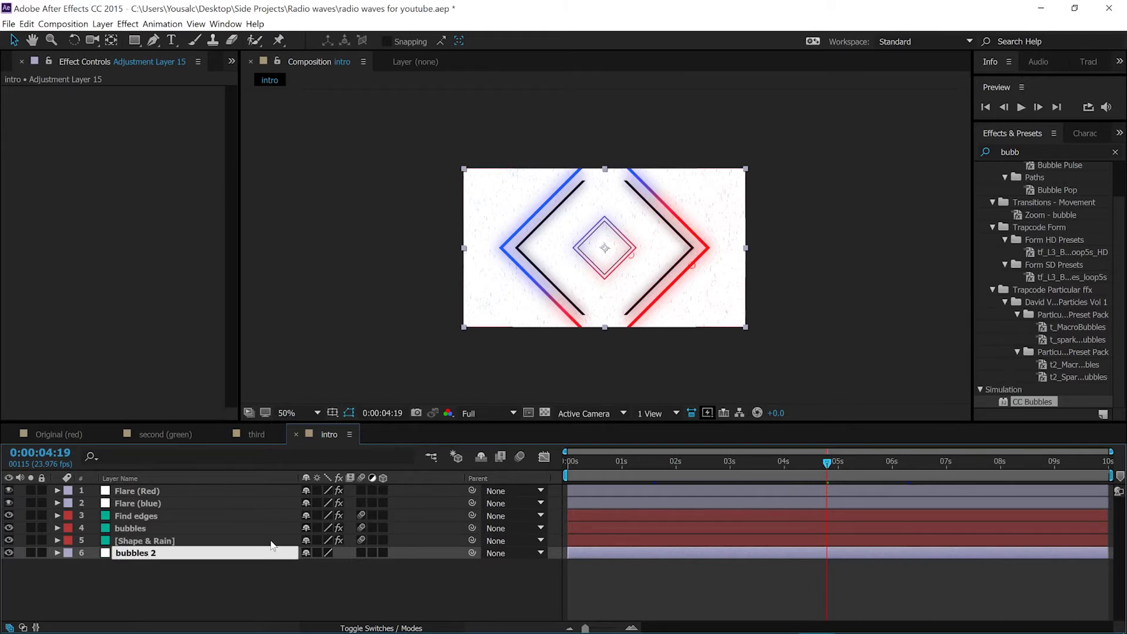
{"action": "left_click", "coordinate": [267, 597]}
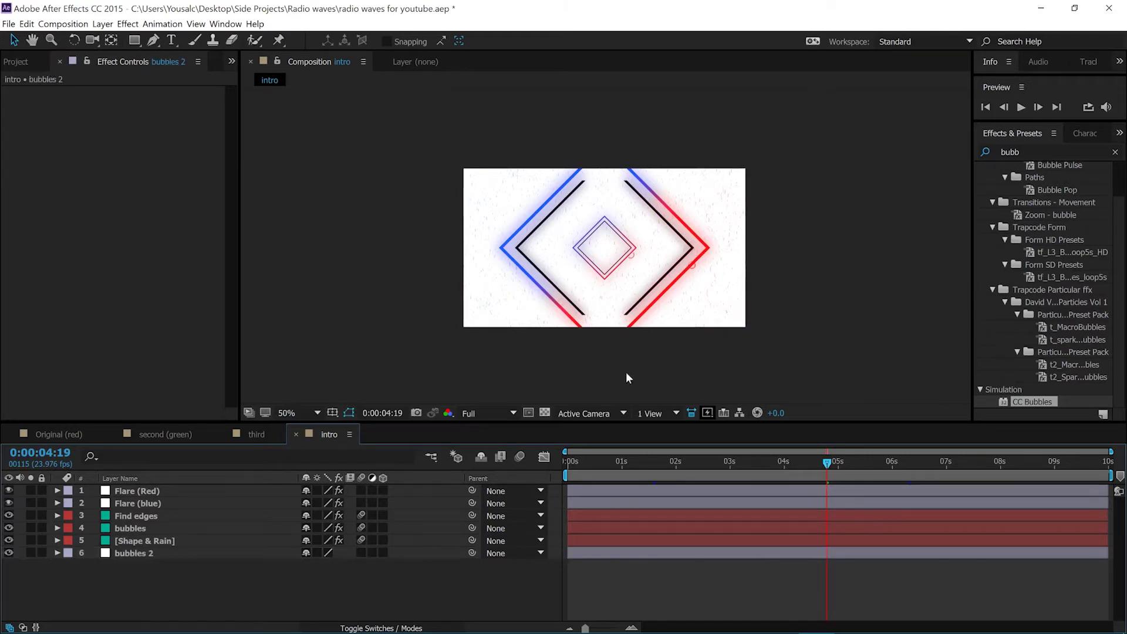
- Apply CC Bubbles to the bubbles 2 layer
{"action": "left_click", "coordinate": [190, 554]}
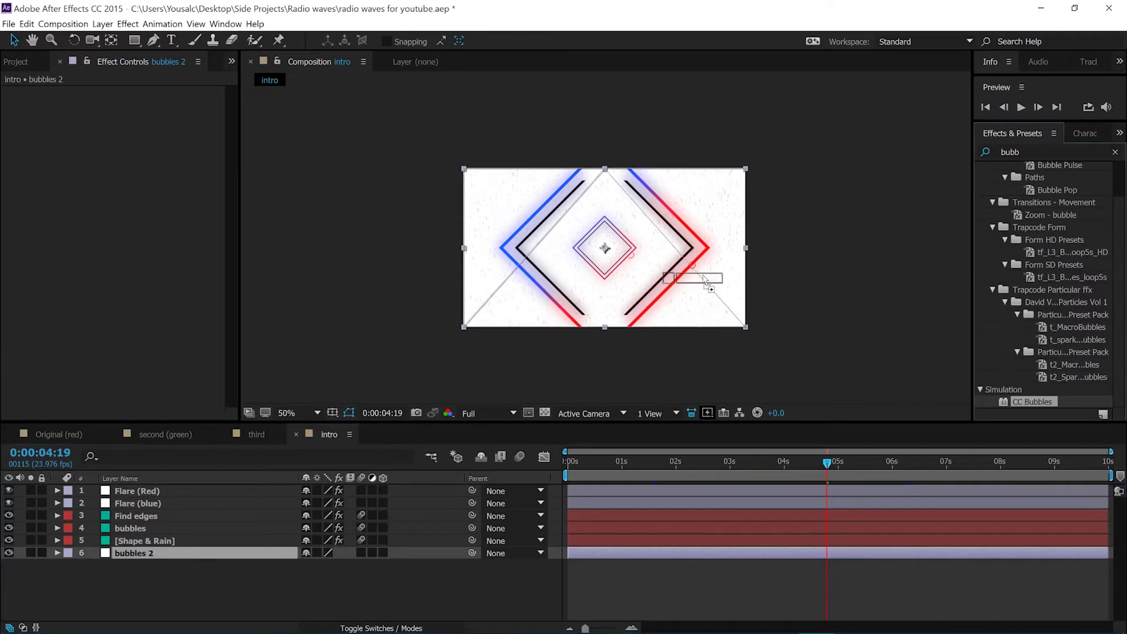
- Apply the CC Bubbles effect to the bubbles 2 layer
{"action": "left_click_drag", "start_coordinate": [707, 282], "coordinate": [706, 281]}
{"action": "key", "text": "slash"}
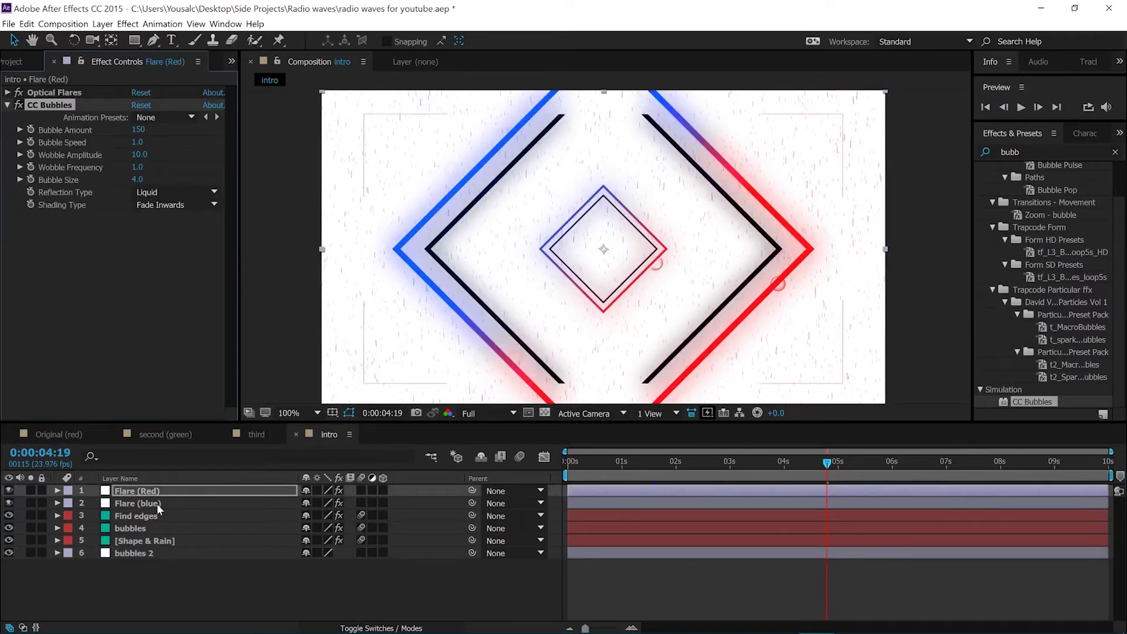
{"action": "left_click", "coordinate": [153, 554]}
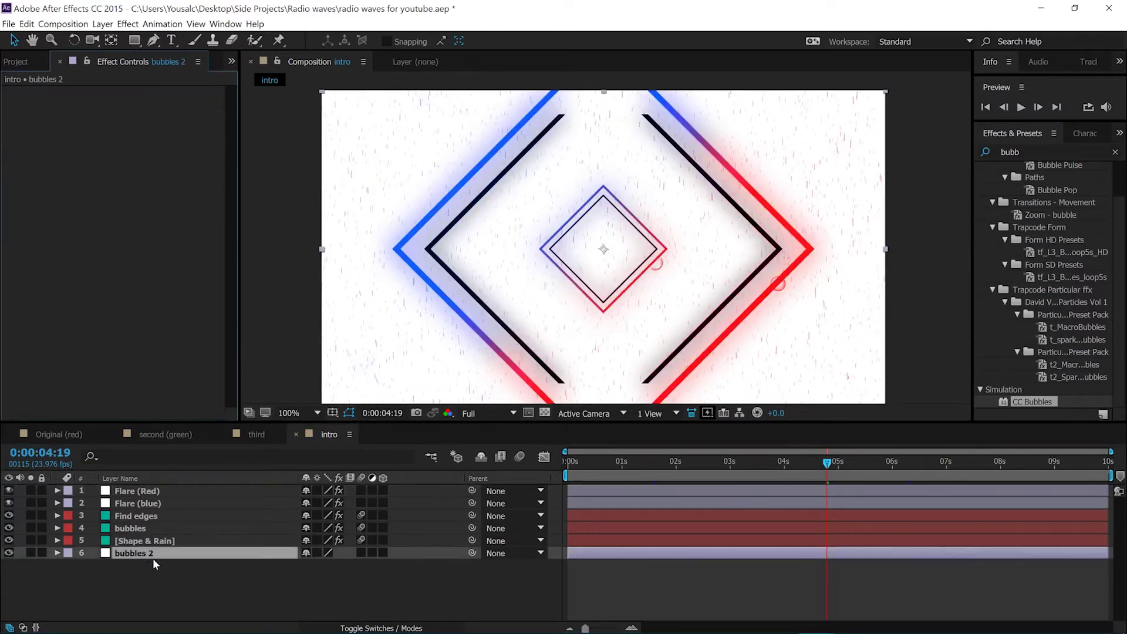
{"action": "left_click_drag", "start_coordinate": [1032, 401], "coordinate": [185, 587]}
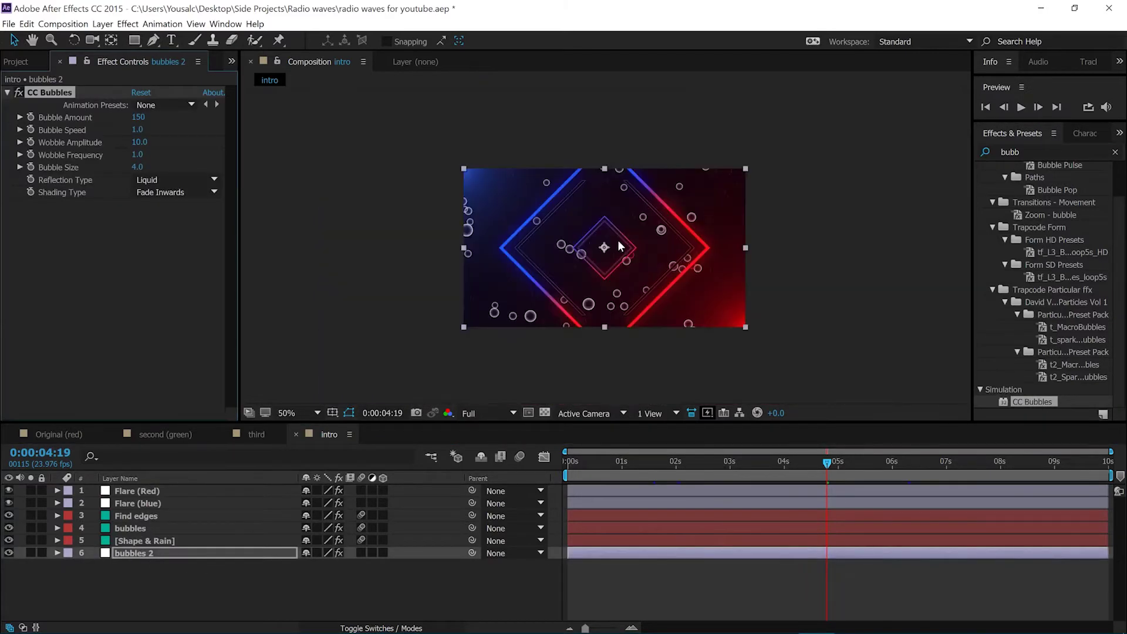
{"action": "key", "text": "comma"}
- Copy the Gradient Ramp effect from the Shape & Rain layer to the bubbles 2 layer and place it above CC Bubbles
{"action": "left_click", "coordinate": [158, 540]}
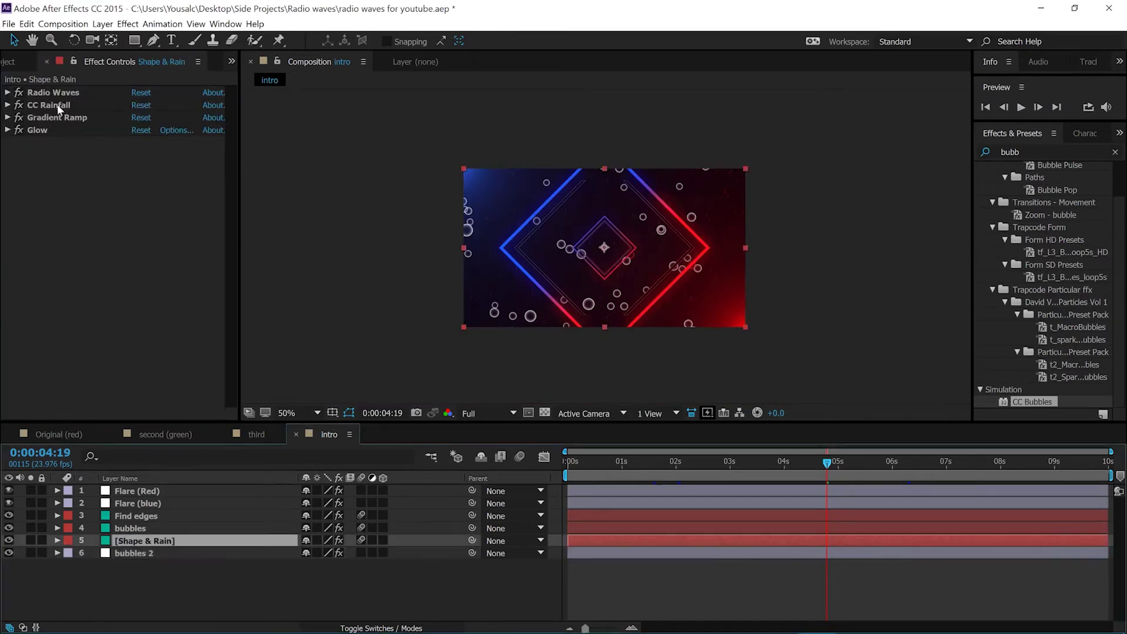
{"action": "left_click", "coordinate": [48, 121]}
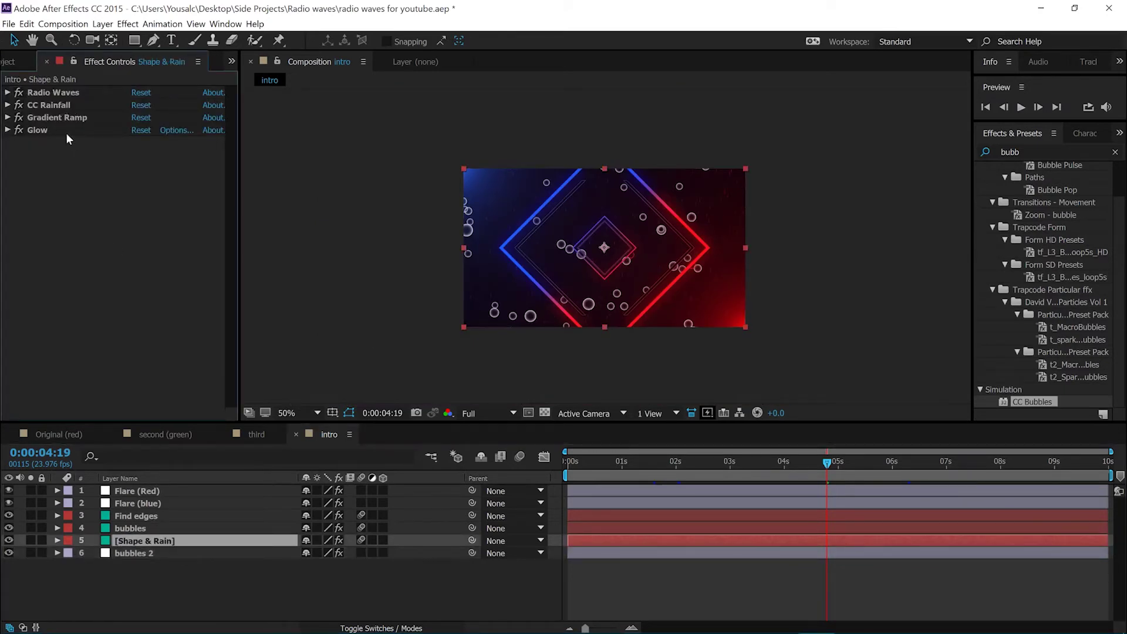
{"action": "left_click", "coordinate": [68, 119]}
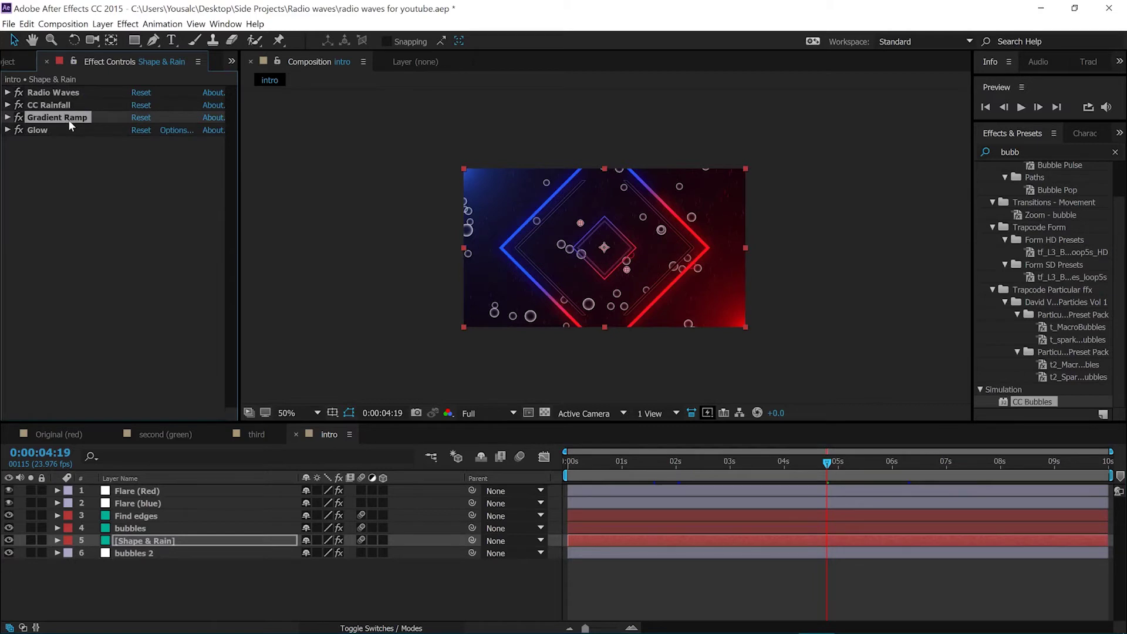
{"action": "left_click", "coordinate": [171, 554]}
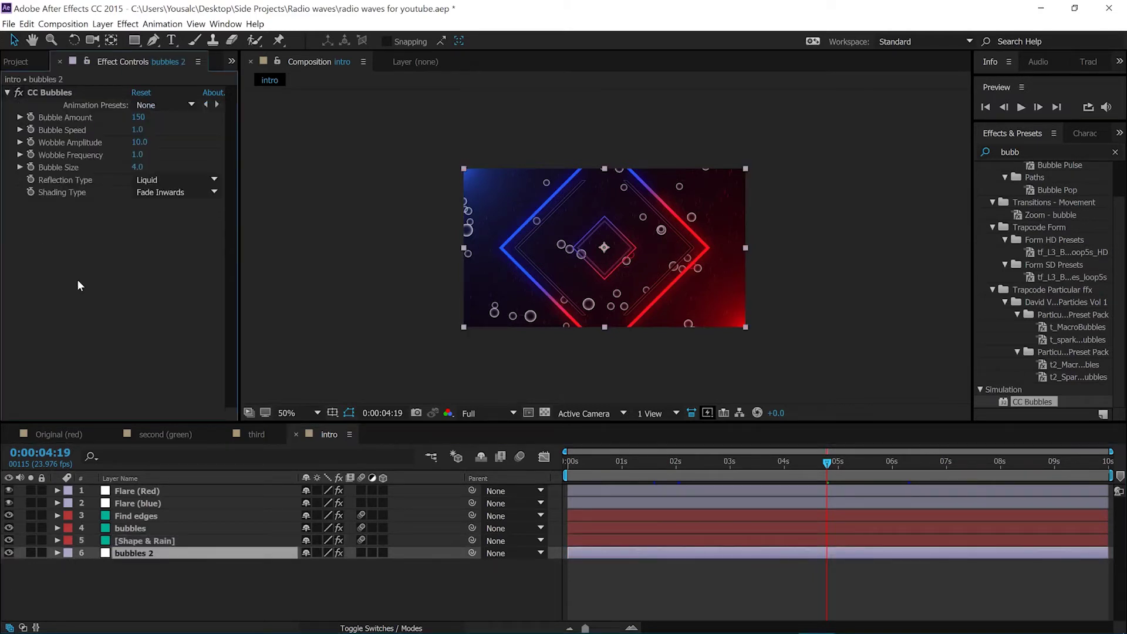
{"action": "key", "text": "ctrl+v"}
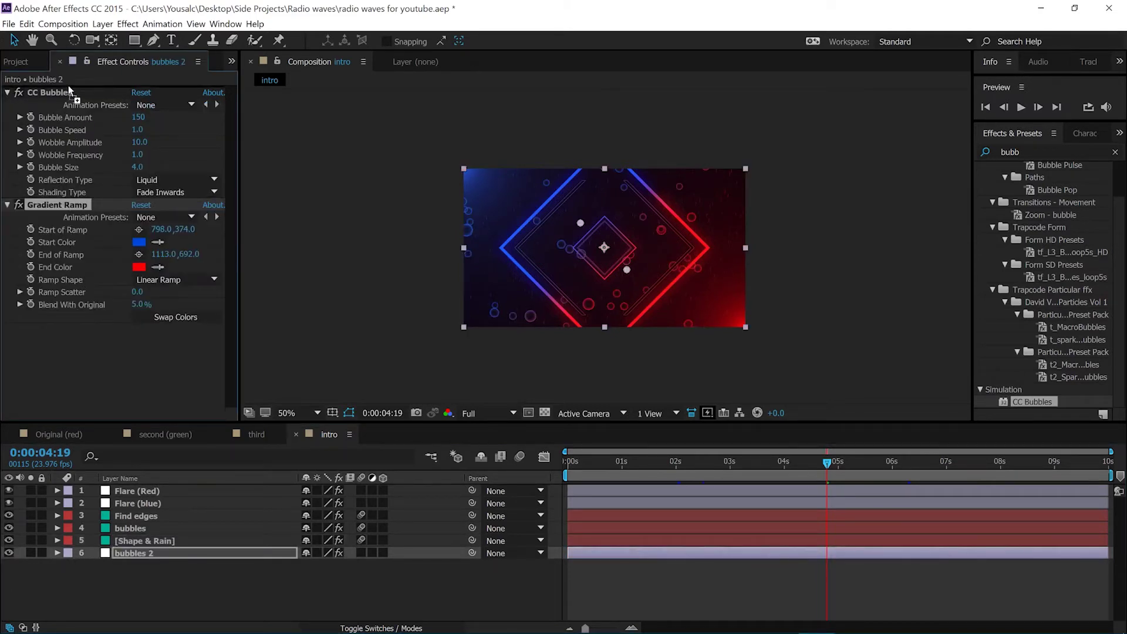
{"action": "left_click_drag", "start_coordinate": [68, 85], "coordinate": [68, 87]}
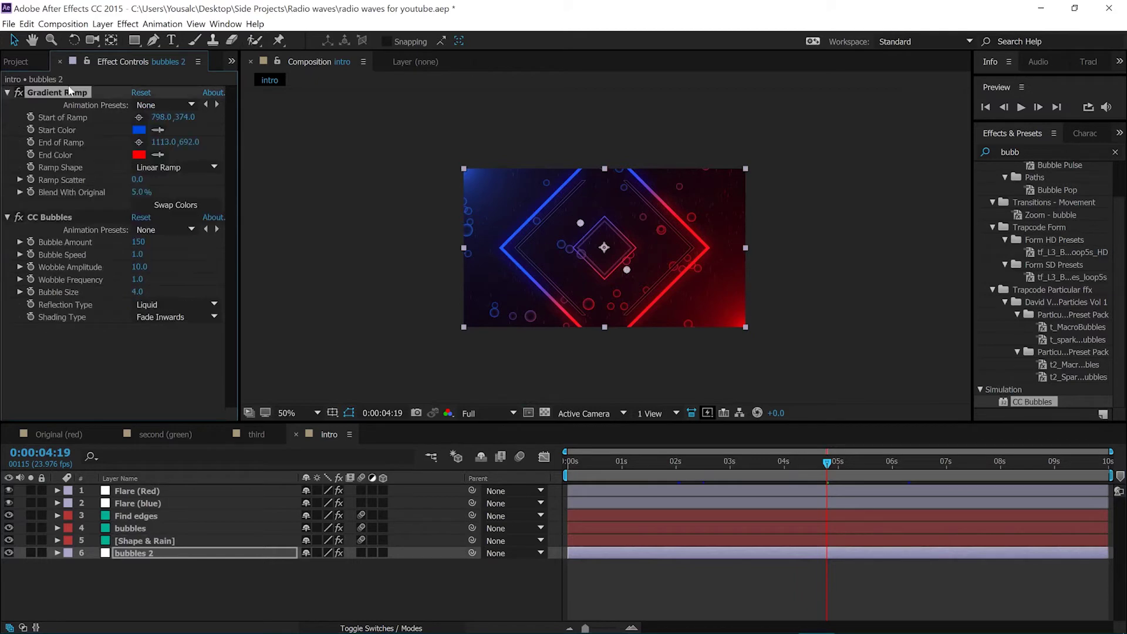
- Search the effects for "cc d" and add CC Drizzle to the bubbles 2 layer above Gradient Ramp
{"action": "left_click", "coordinate": [1049, 150]}
{"action": "type", "text": "cc "}
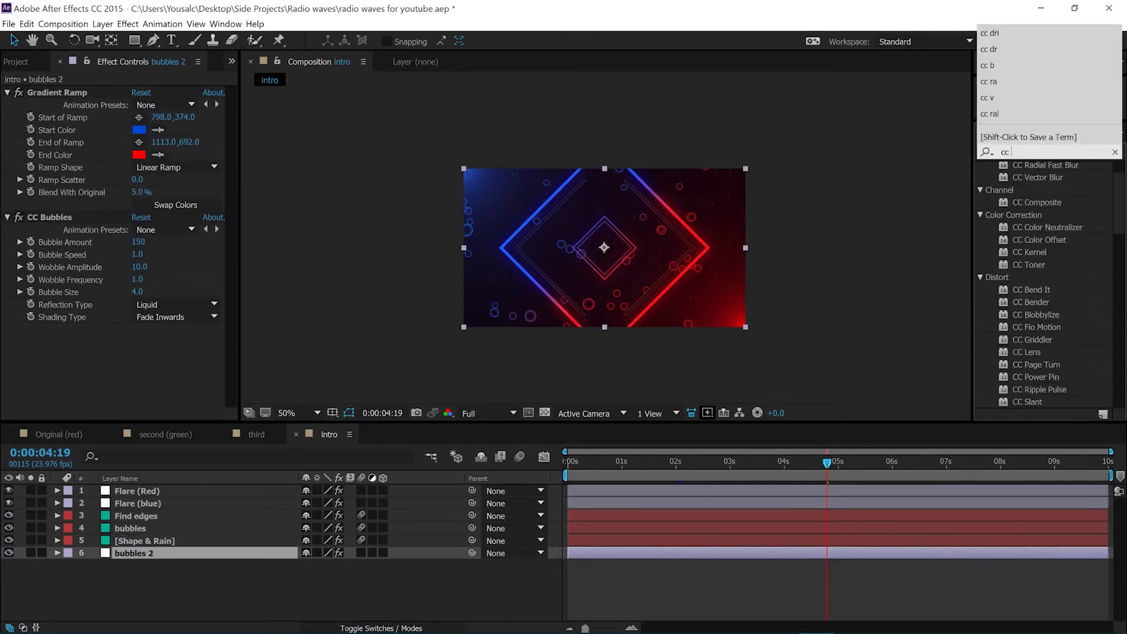
{"action": "type", "text": "d"}
{"action": "left_click_drag", "start_coordinate": [1045, 187], "coordinate": [70, 91]}
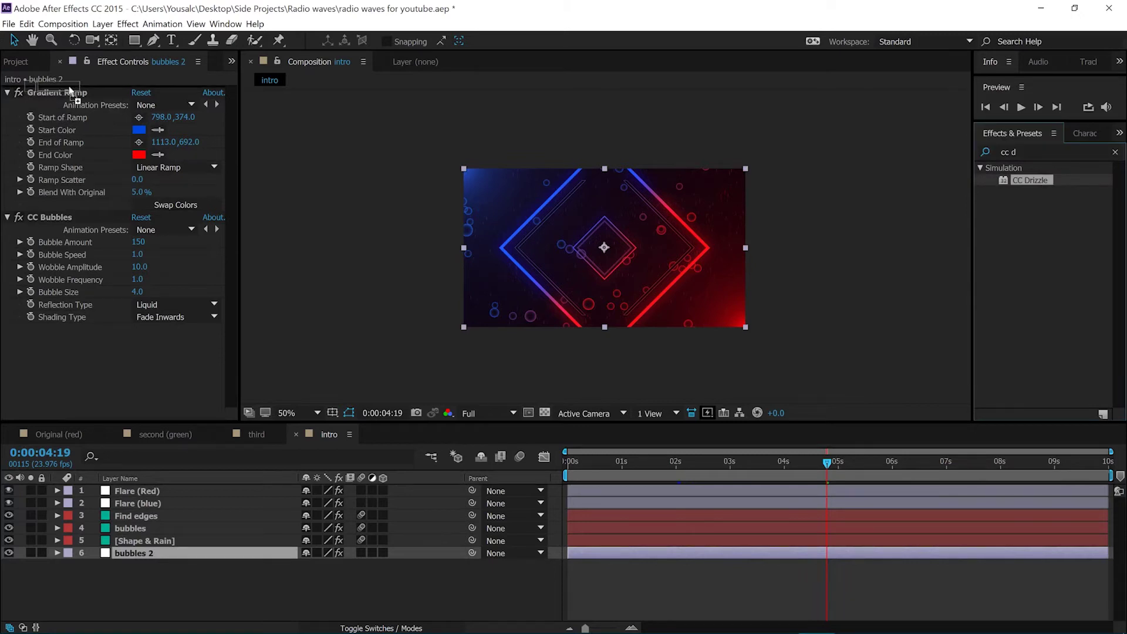
{"action": "left_click_drag", "start_coordinate": [69, 91], "coordinate": [71, 91]}
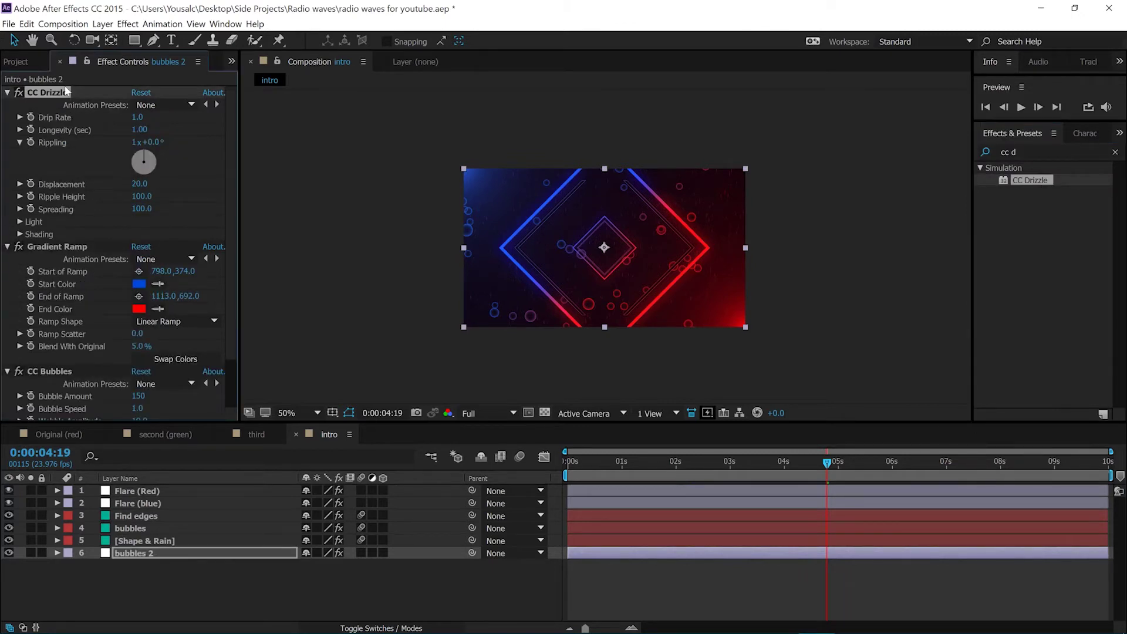
- Reorder the bubbles 2 effects to CC Bubbles, Gradient Ramp, CC Drizzle, with Drizzle's settings expanded and the ramp's collapsed
{"action": "left_click", "coordinate": [8, 93]}
{"action": "left_click_drag", "start_coordinate": [44, 93], "coordinate": [82, 308]}
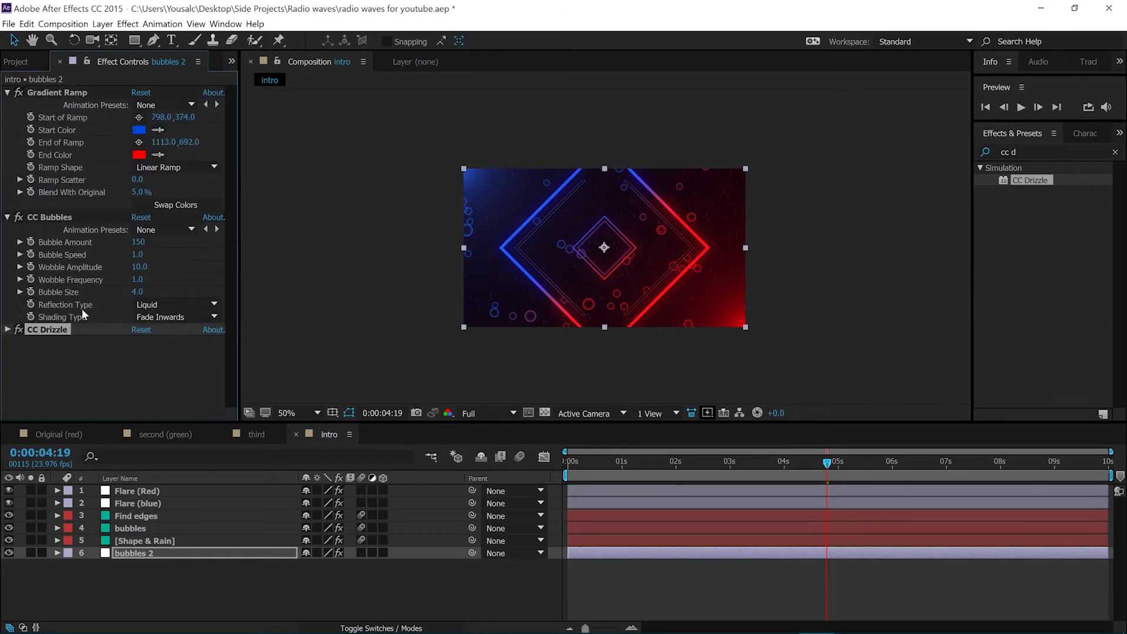
{"action": "left_click", "coordinate": [55, 218]}
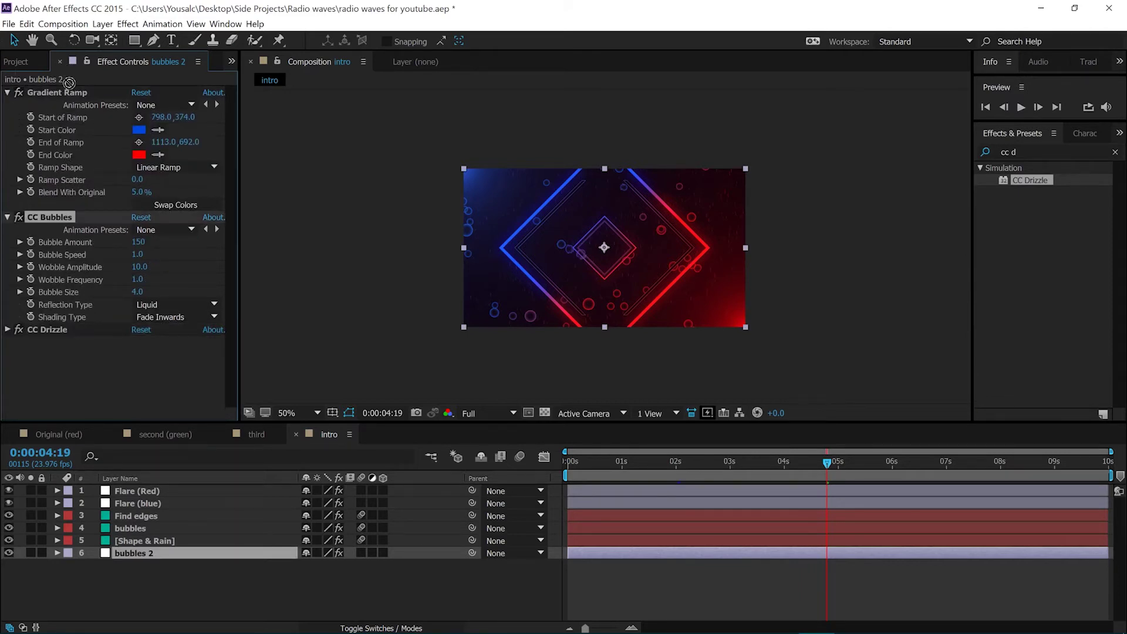
{"action": "left_click_drag", "start_coordinate": [69, 82], "coordinate": [67, 87]}
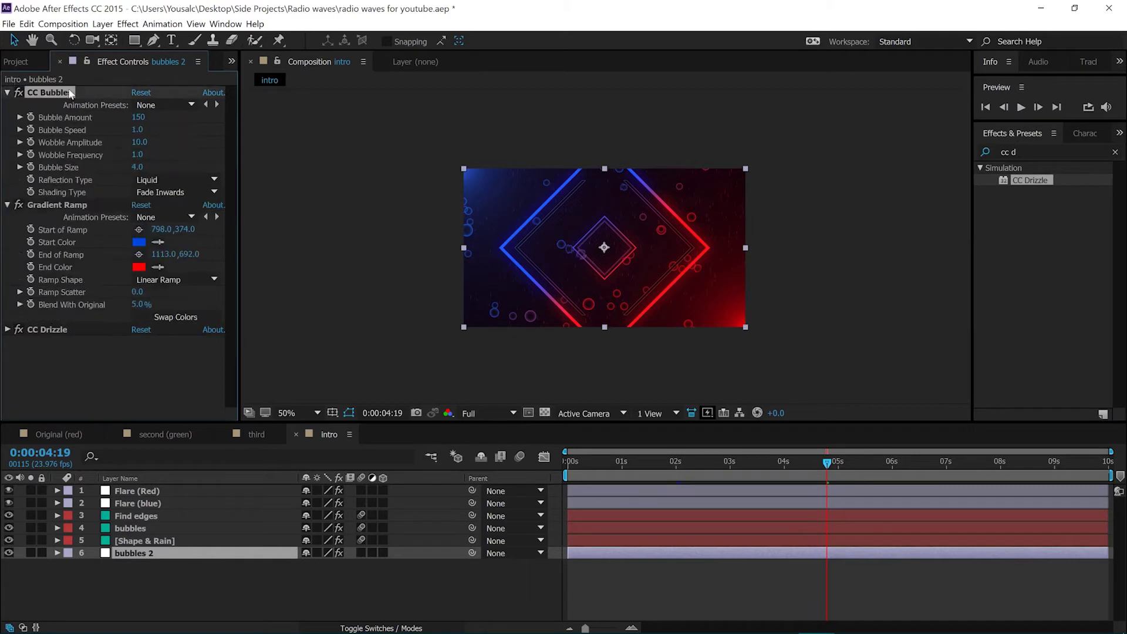
{"action": "left_click", "coordinate": [9, 329]}
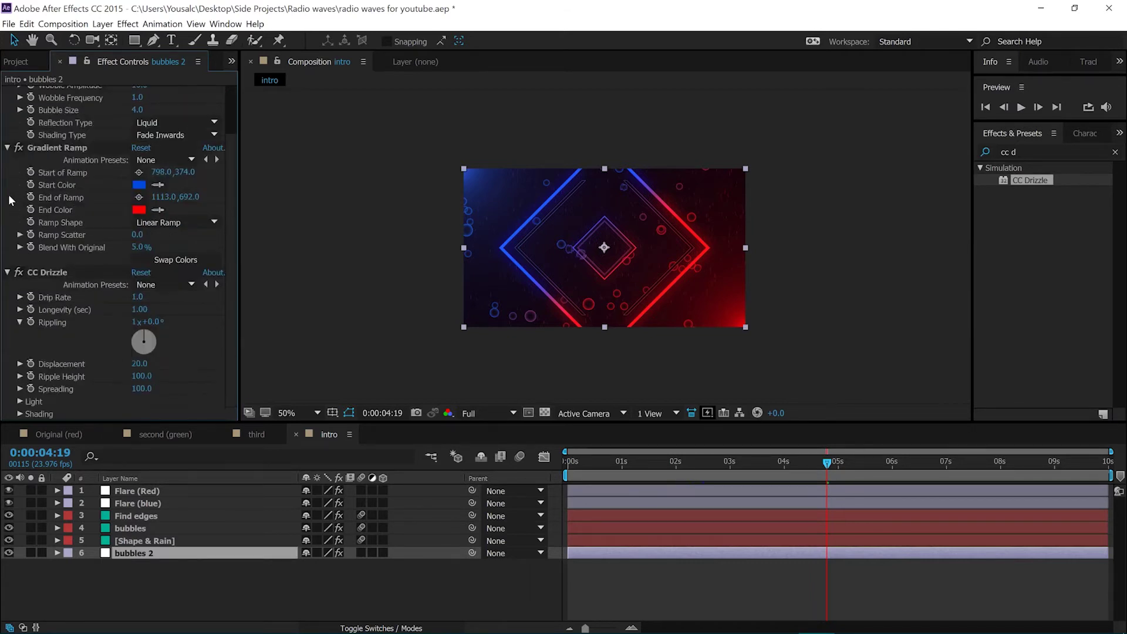
{"action": "left_click", "coordinate": [9, 147]}
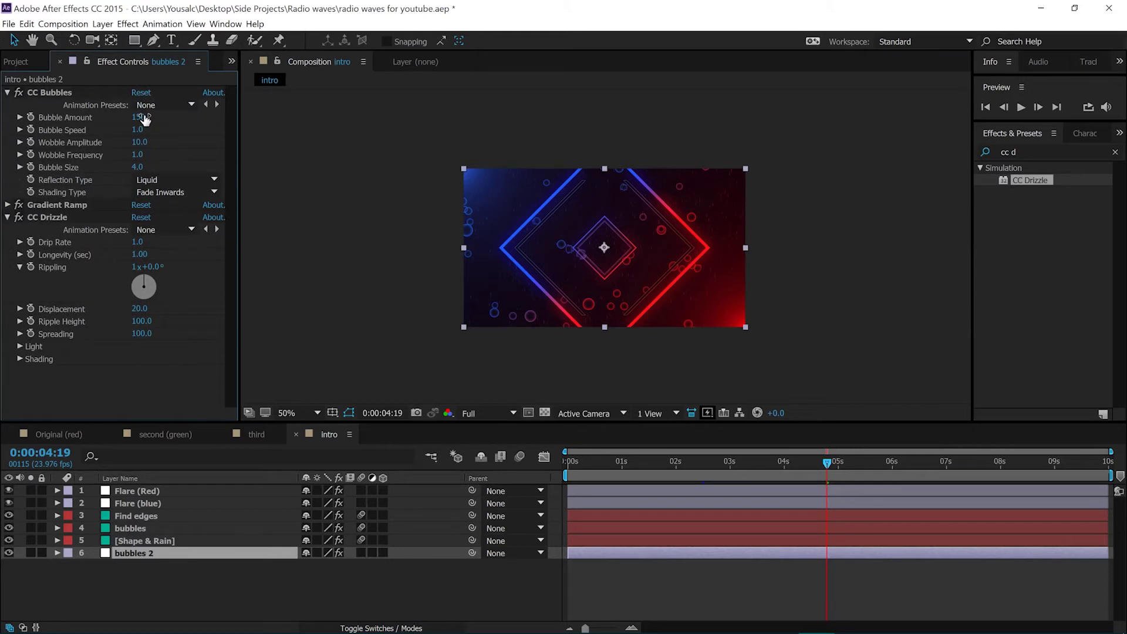
- Set the CC Bubbles amount to 100, bubble speed to 1.1 and wobble amplitude to 10.3
{"action": "left_click", "coordinate": [141, 118]}
{"action": "type", "text": "100"}
{"action": "left_click", "coordinate": [137, 130]}
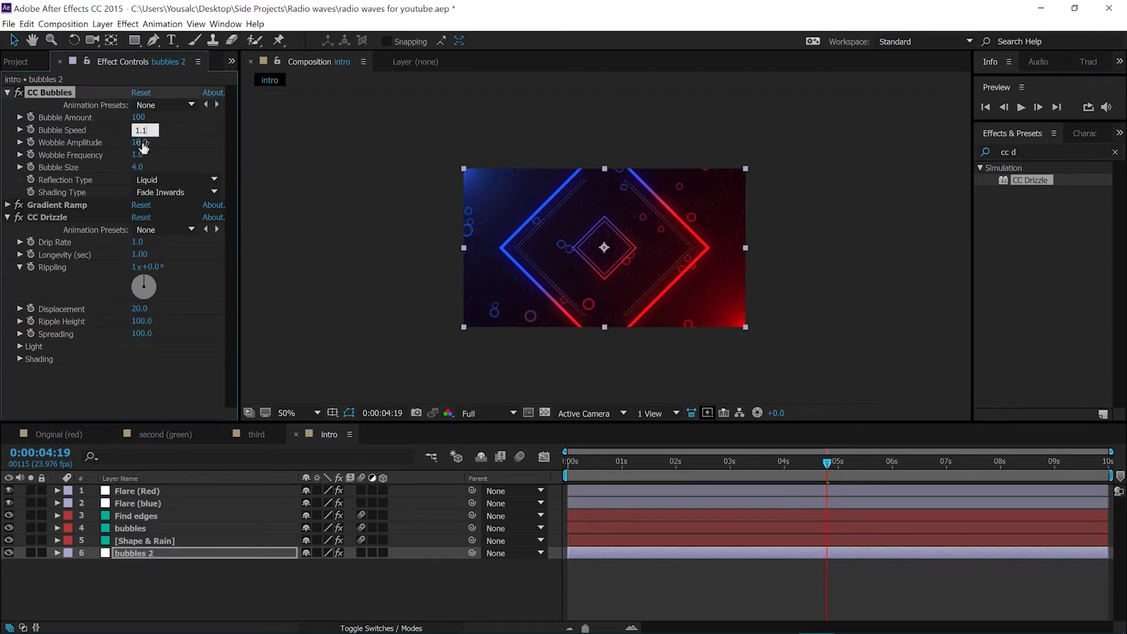
{"action": "left_click", "coordinate": [139, 142]}
{"action": "type", "text": "1"}
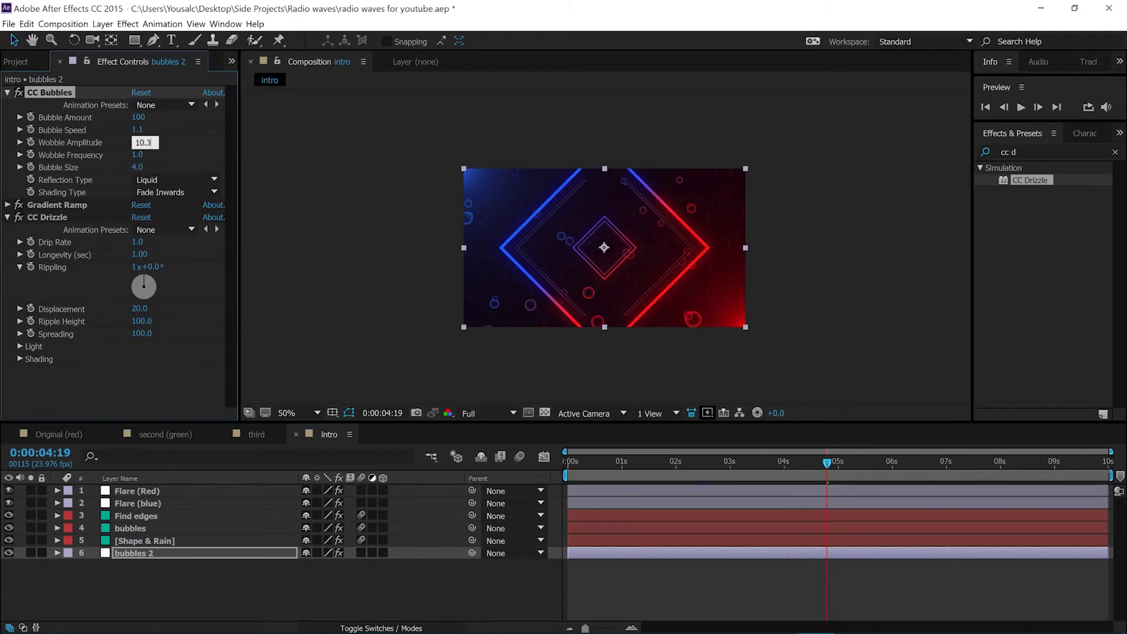
- Set the CC Bubbles wobble frequency to 2 and the bubble size to 1.8
{"action": "left_click", "coordinate": [144, 155]}
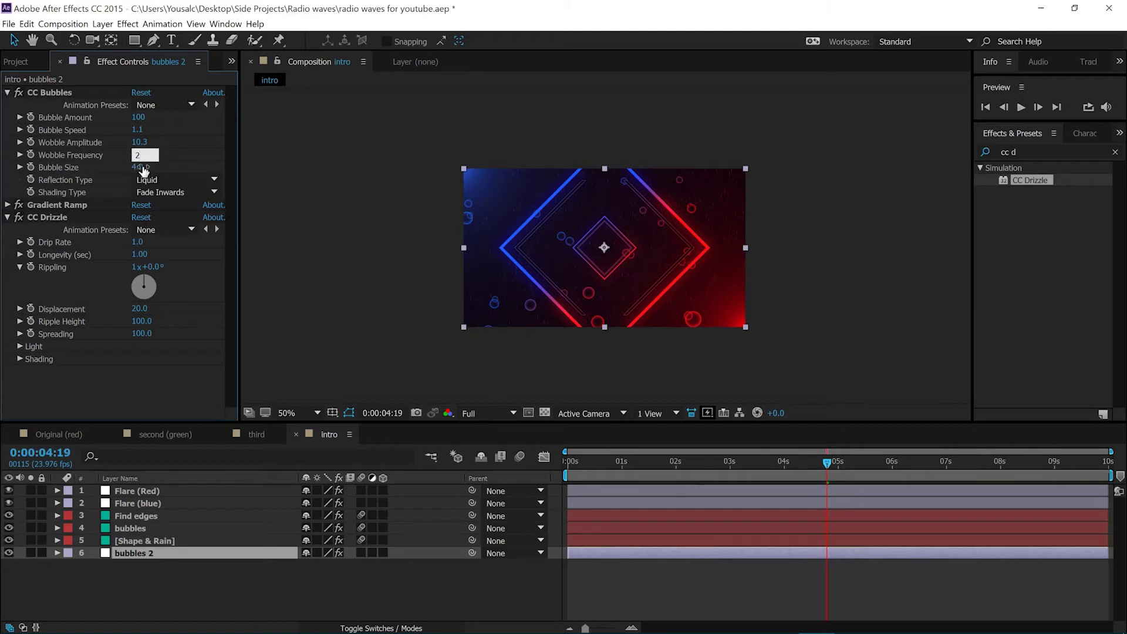
{"action": "type", "text": "2"}
{"action": "key", "text": "Tab"}
{"action": "type", "text": "1"}
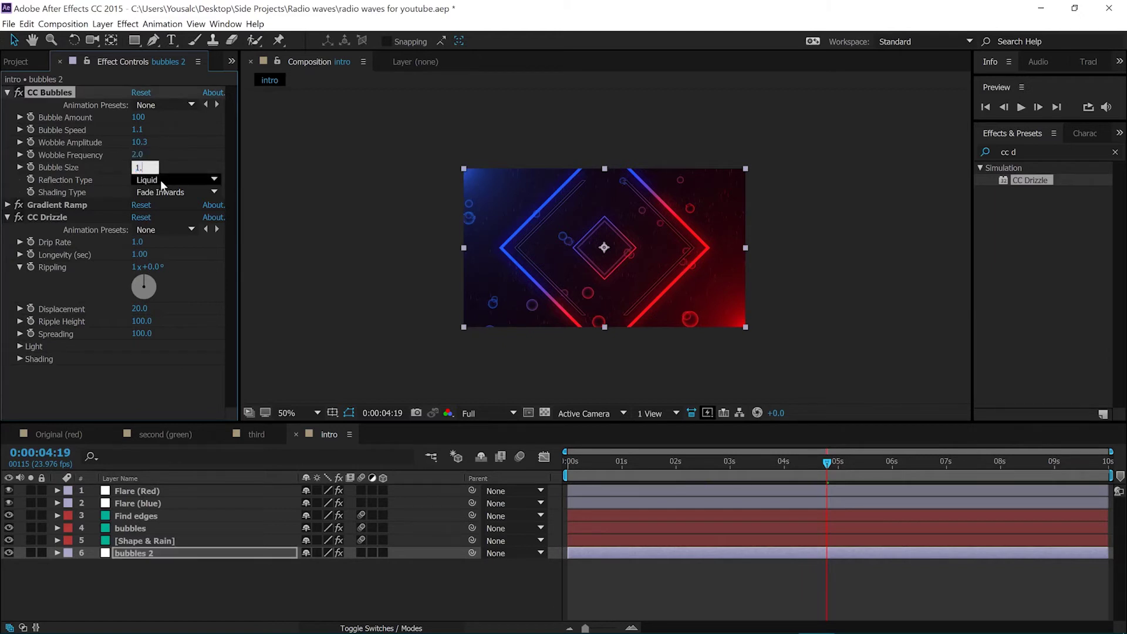
{"action": "type", "text": ".8"}
{"action": "left_click", "coordinate": [294, 274]}
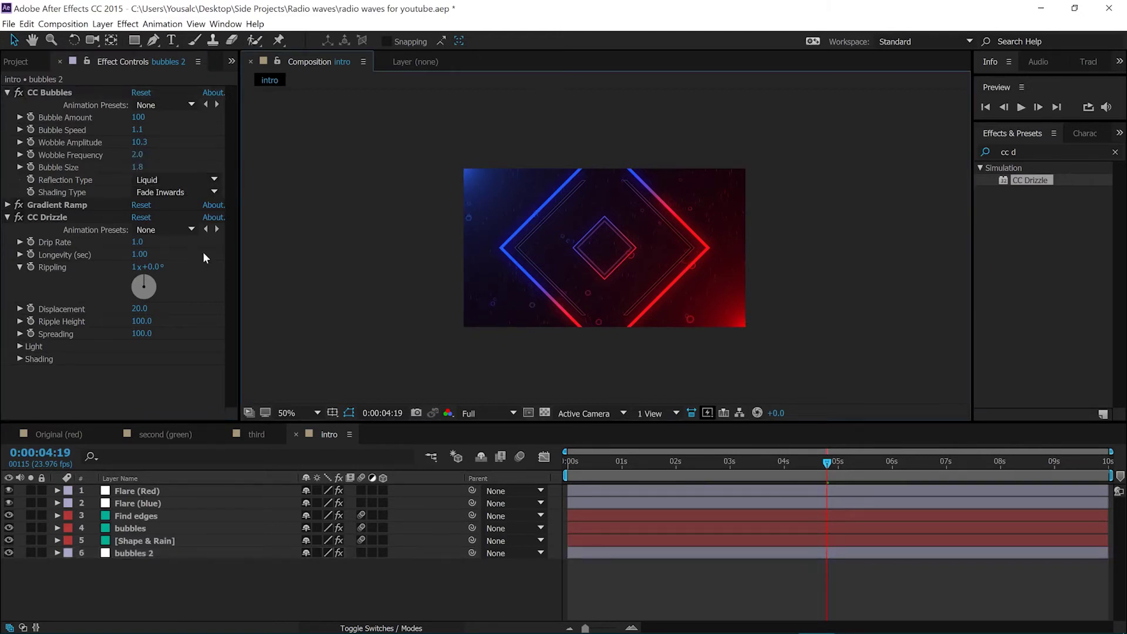
- Change the CC Bubbles shading type to Lighten and move the current time to 0:00:05:12
{"action": "left_click", "coordinate": [166, 193]}
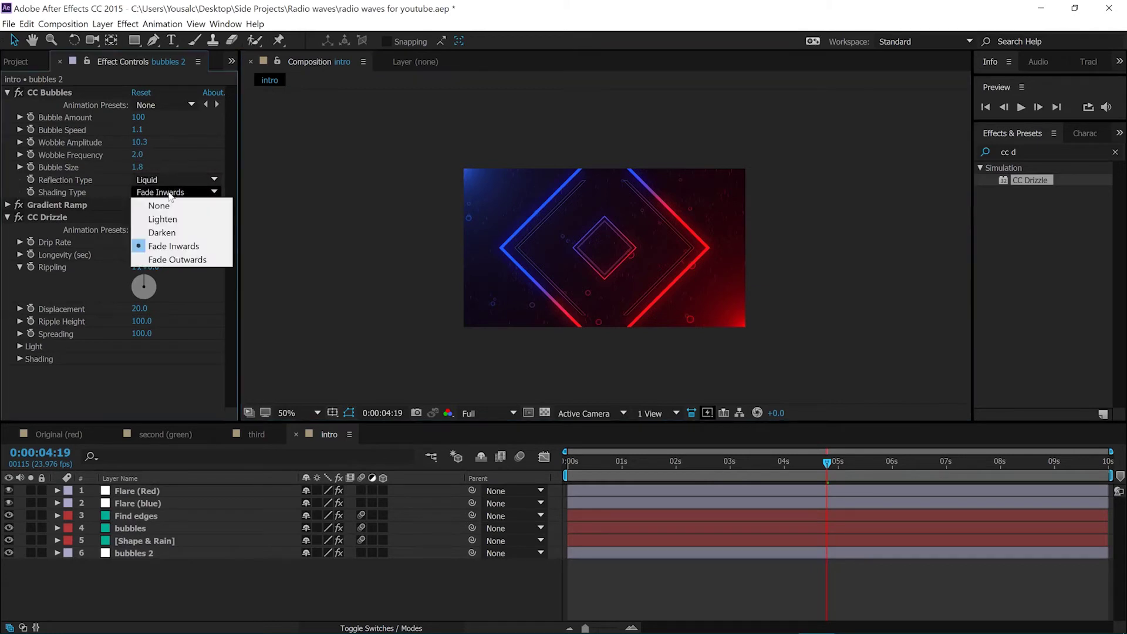
{"action": "left_click", "coordinate": [174, 227]}
{"action": "key", "text": "/"}
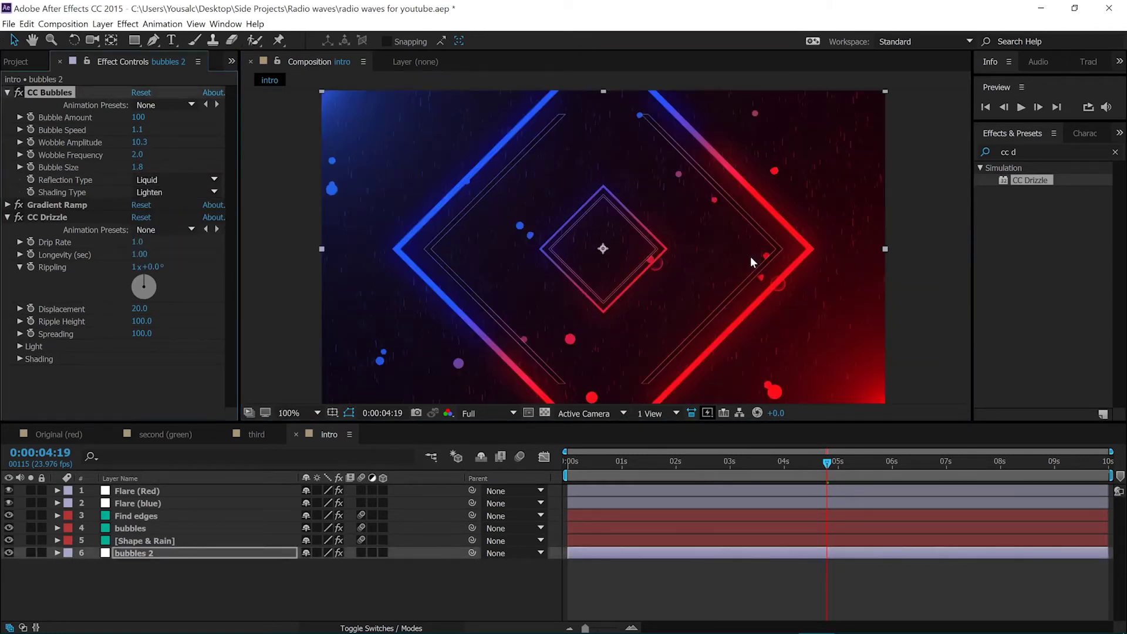
{"action": "left_click_drag", "start_coordinate": [808, 463], "coordinate": [864, 463]}
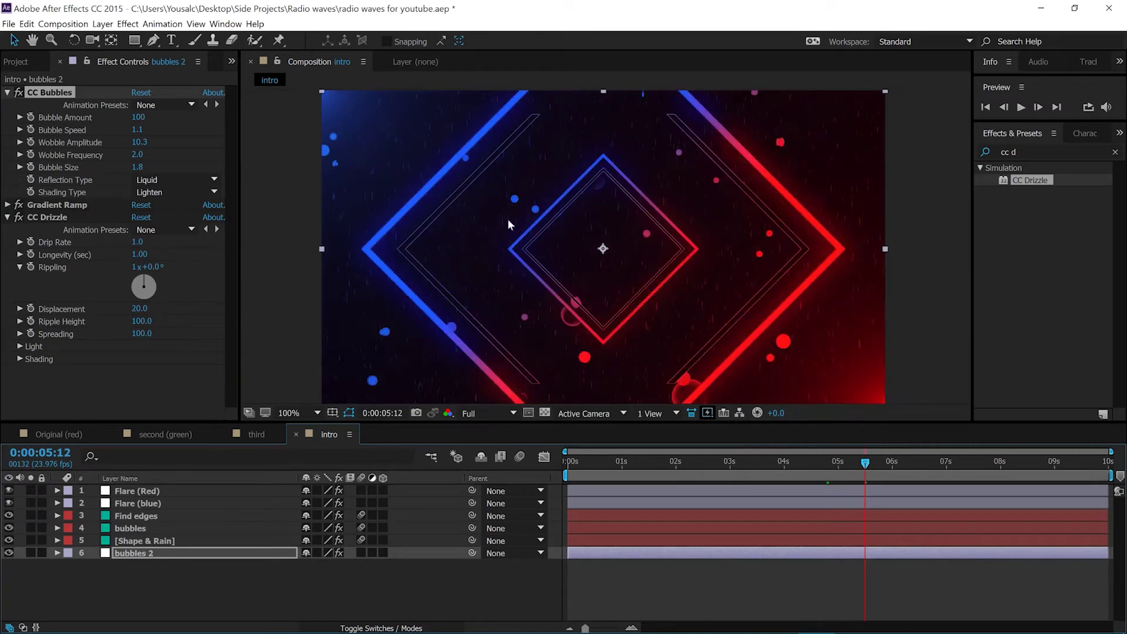
- Set the CC Drizzle drip rate on the bubbles 2 layer to 3.9
{"action": "left_click", "coordinate": [7, 92]}
{"action": "left_click", "coordinate": [55, 119]}
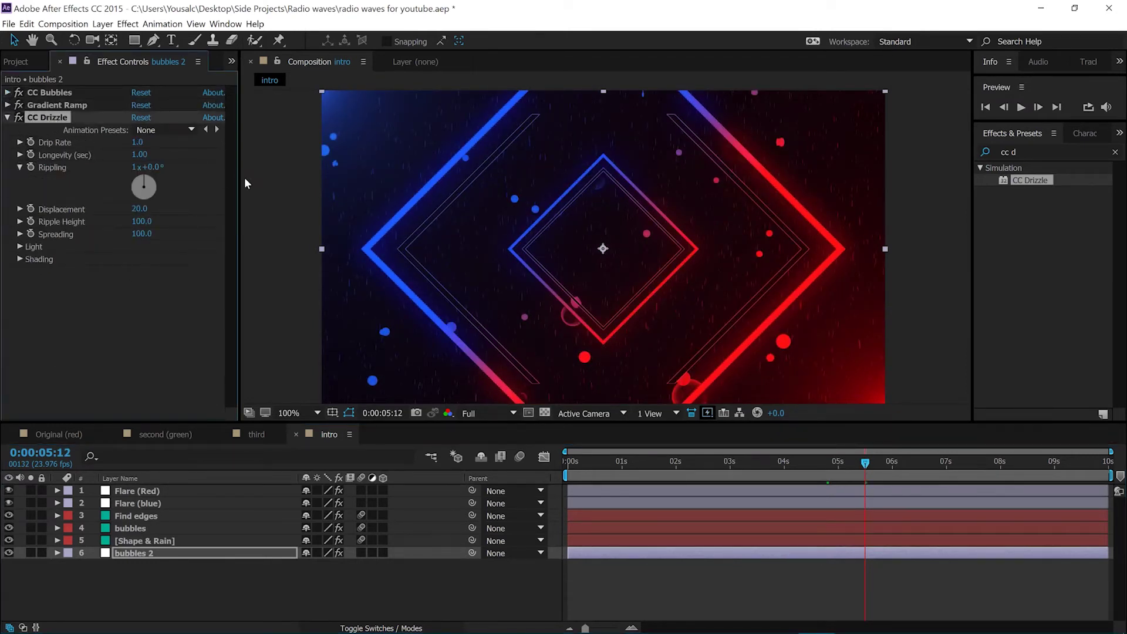
{"action": "left_click", "coordinate": [139, 143]}
{"action": "type", "text": "3.9"}
{"action": "left_click", "coordinate": [149, 311]}
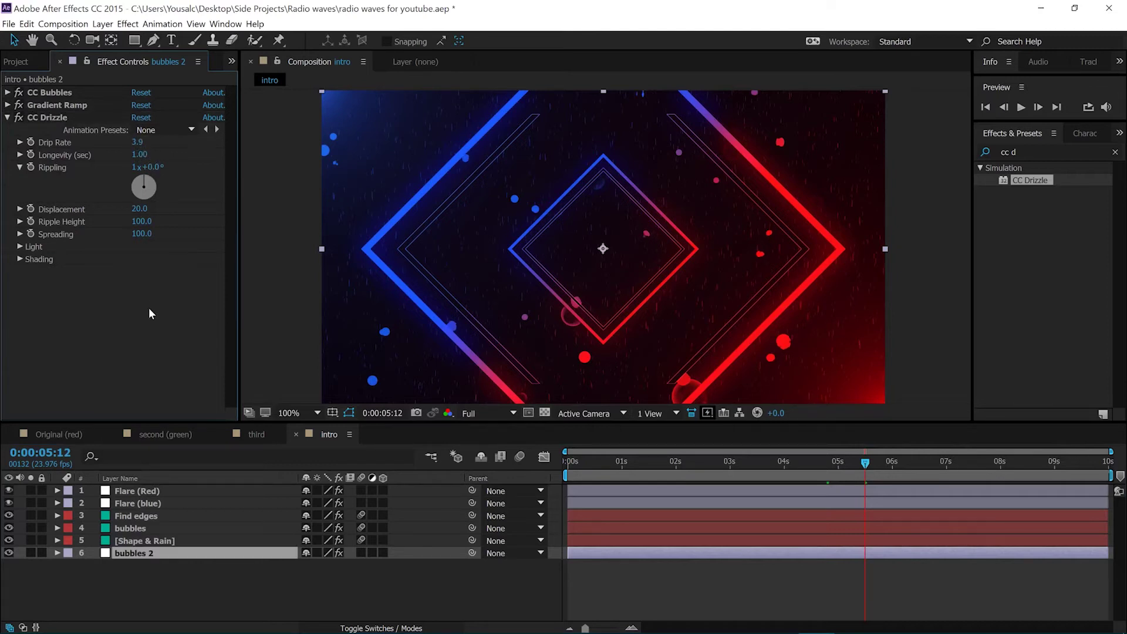
- Examine up close how CC Drizzle distorts the bubbles across the composition
{"action": "key", "text": "period"}
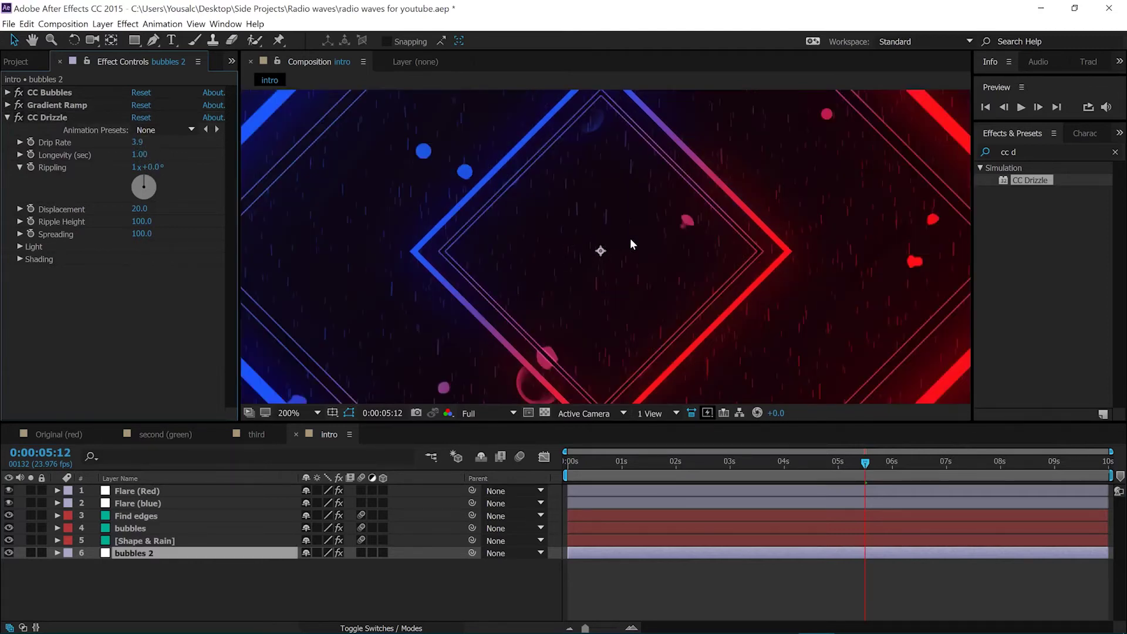
{"action": "left_click_drag", "start_coordinate": [689, 266], "coordinate": [421, 69]}
{"action": "left_click_drag", "start_coordinate": [643, 279], "coordinate": [618, 280]}
{"action": "key", "text": "period"}
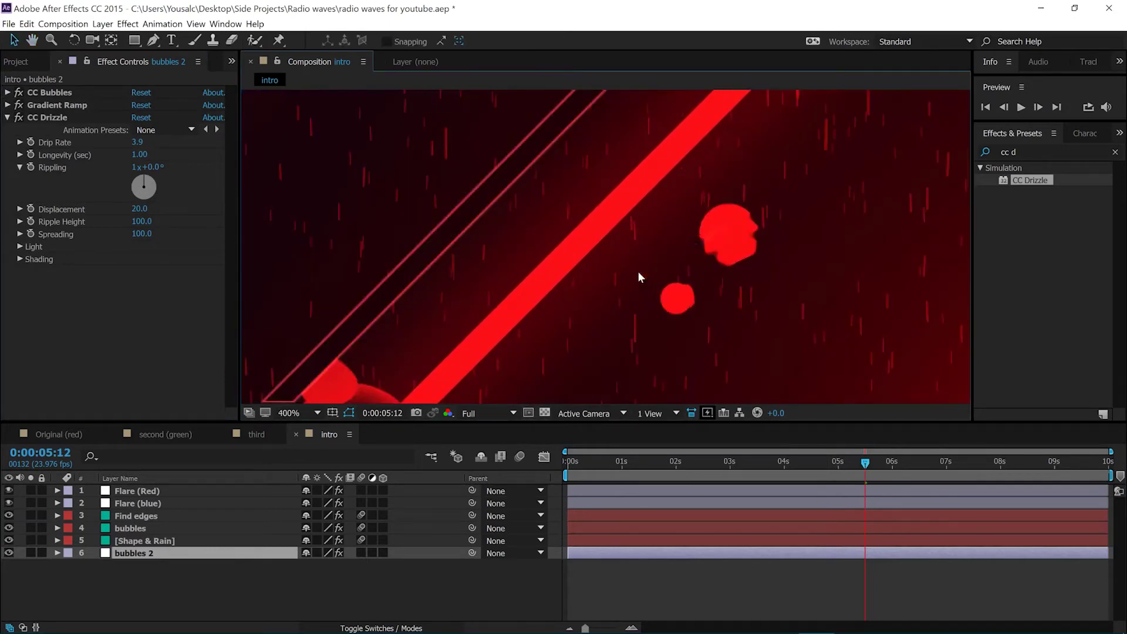
{"action": "mouse_move", "coordinate": [749, 252]}
{"action": "left_mouse_down"}
{"action": "mouse_move", "coordinate": [692, 255]}
{"action": "mouse_move", "coordinate": [663, 271]}
{"action": "left_mouse_up"}
{"action": "key", "text": "comma"}
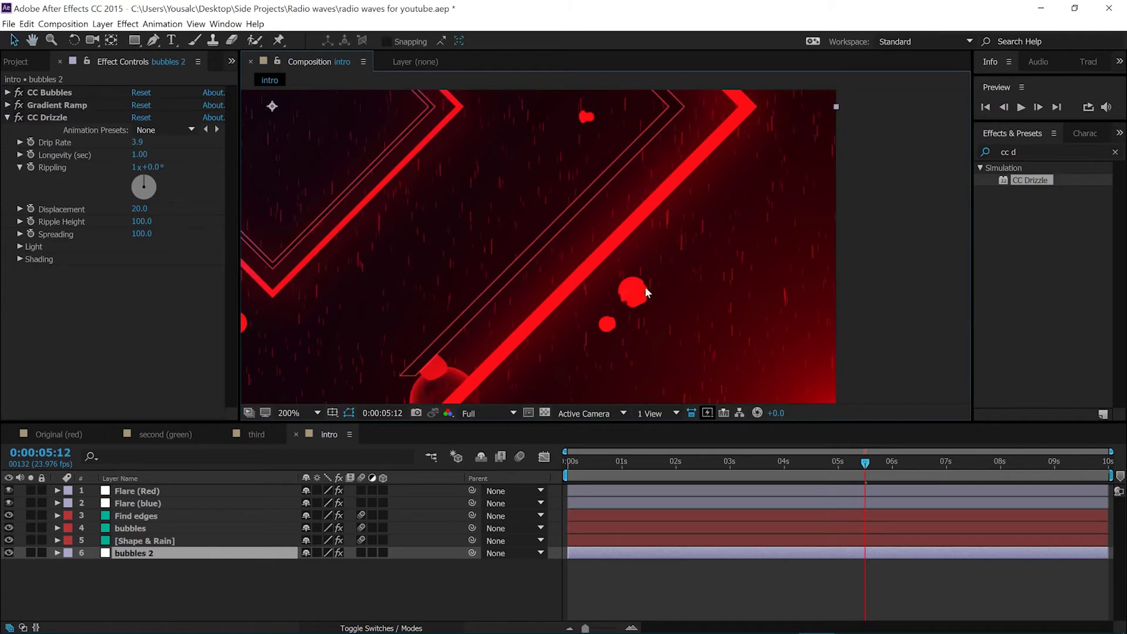
{"action": "left_click_drag", "start_coordinate": [569, 134], "coordinate": [599, 372]}
{"action": "scroll", "coordinate": [592, 268], "scroll_direction": "down", "scroll_amount": 1}
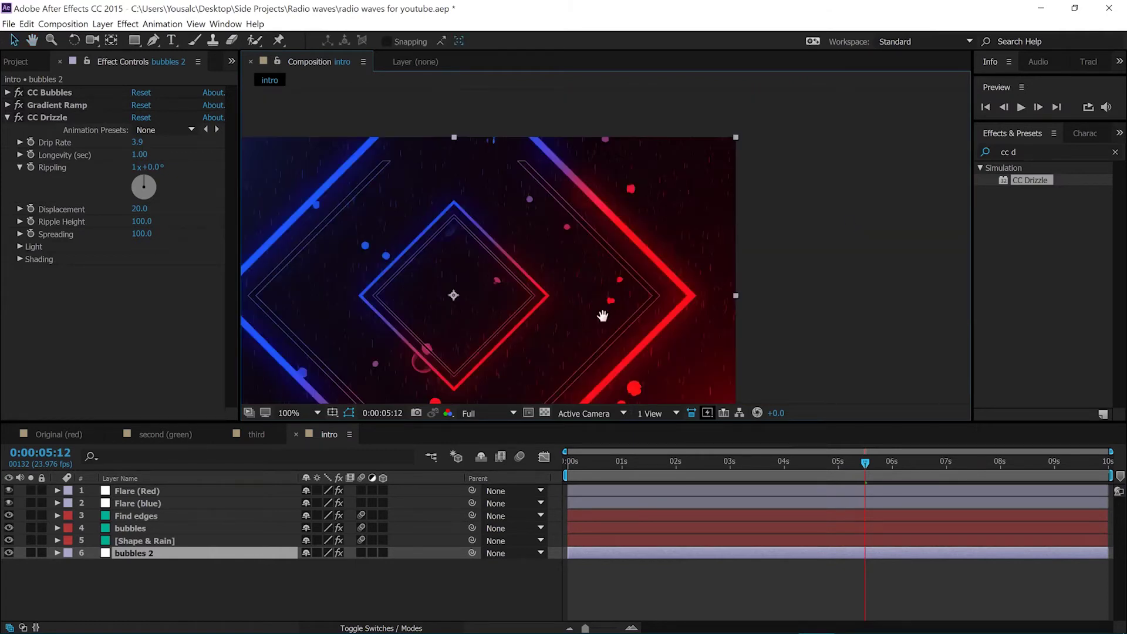
{"action": "scroll", "coordinate": [640, 214], "scroll_direction": "up", "scroll_amount": 1}
{"action": "left_click_drag", "start_coordinate": [654, 181], "coordinate": [629, 244]}
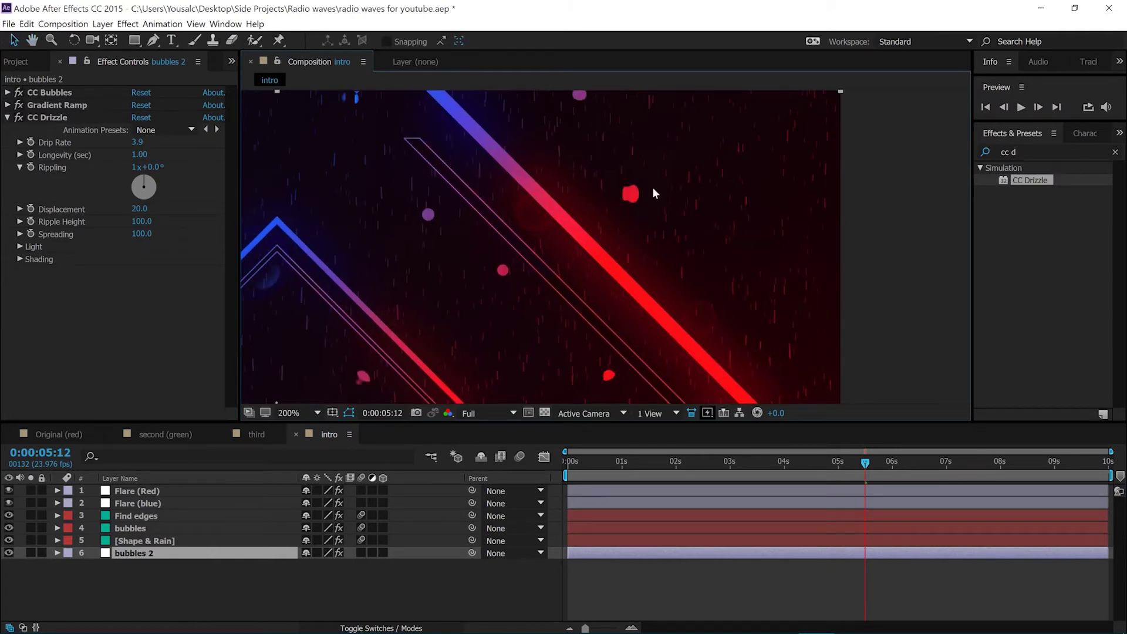
{"action": "scroll", "coordinate": [646, 182], "scroll_direction": "down", "scroll_amount": 3}
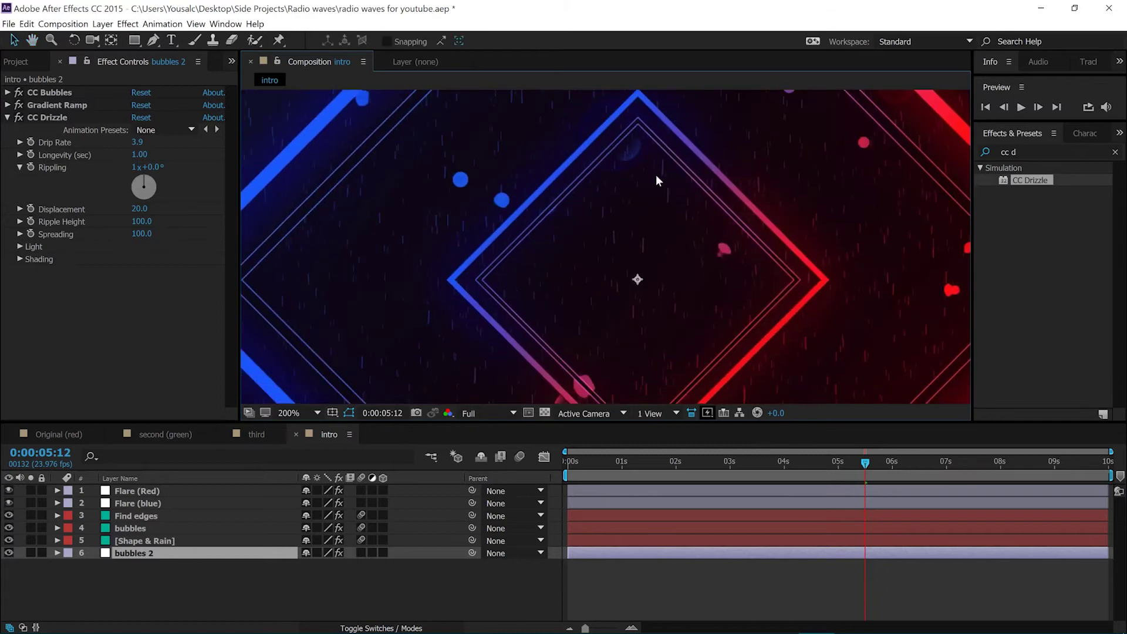
{"action": "scroll", "coordinate": [629, 223], "scroll_direction": "up", "scroll_amount": 2}
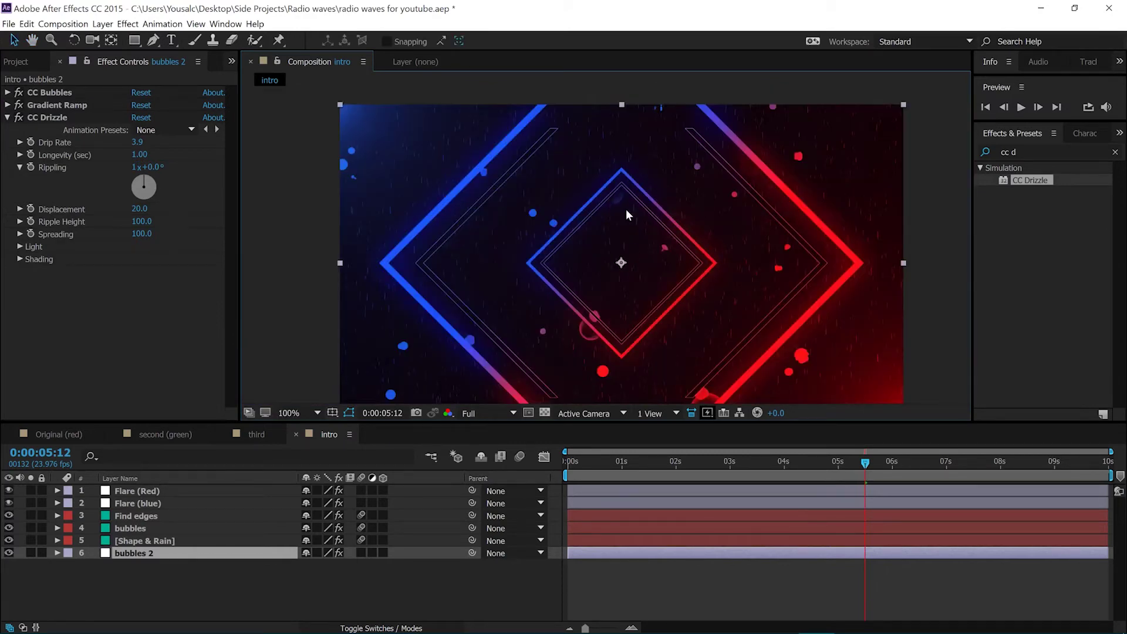
{"action": "left_click_drag", "start_coordinate": [649, 230], "coordinate": [638, 220]}
{"action": "scroll", "coordinate": [638, 219], "scroll_direction": "down", "scroll_amount": 2}
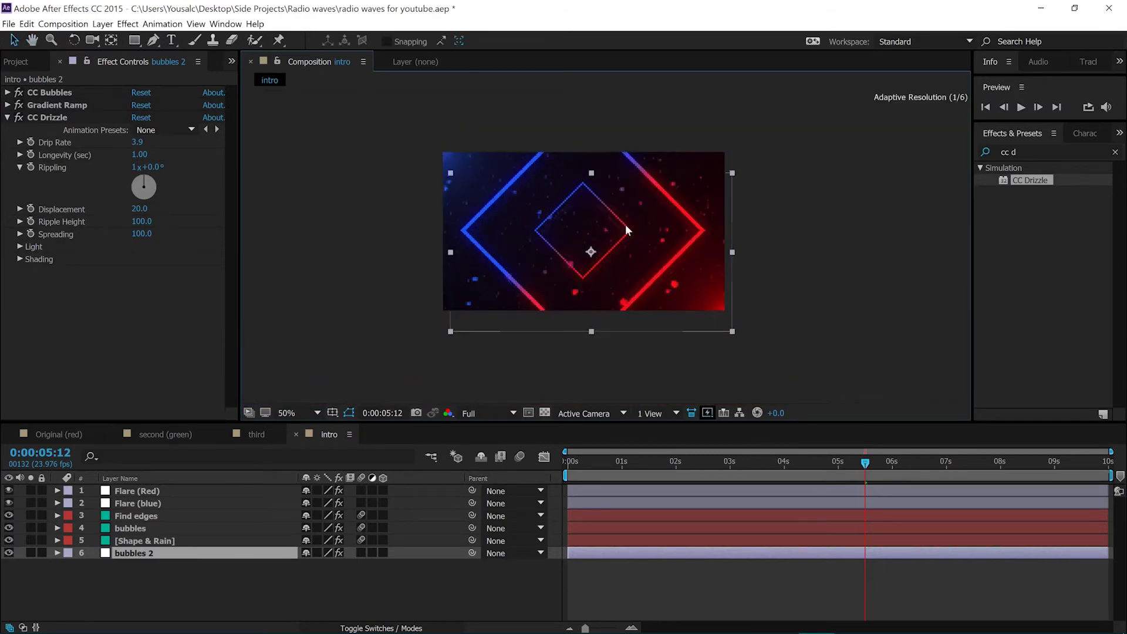
- Undo the accidental move of the bubbles 2 layer and collapse its CC Drizzle settings
{"action": "key", "text": "ctrl+z"}
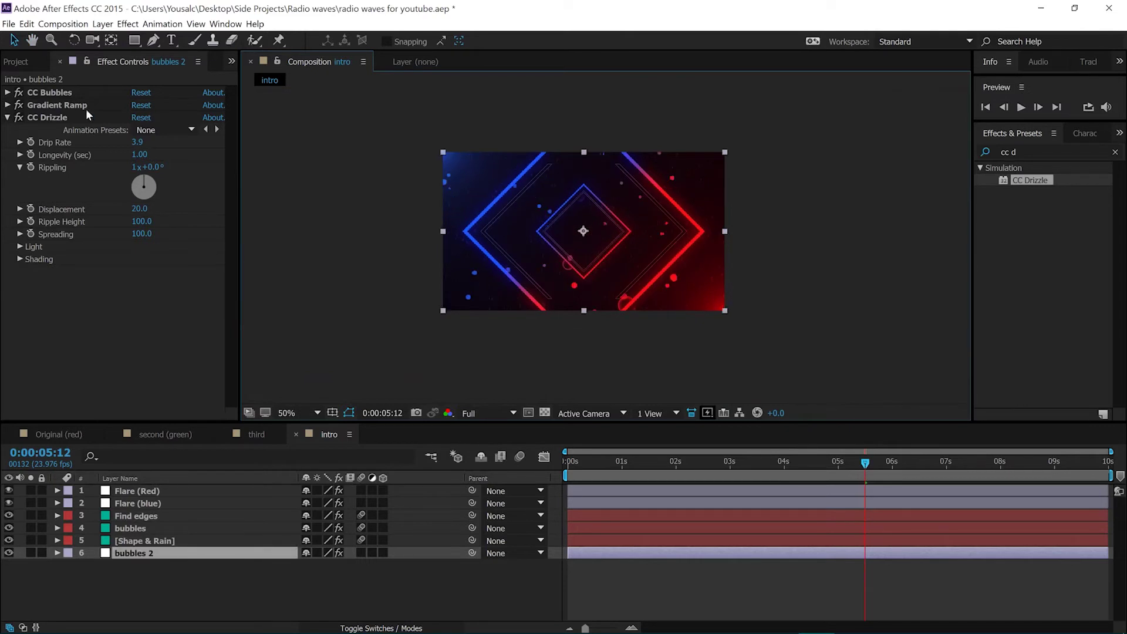
{"action": "left_click", "coordinate": [8, 117]}
{"action": "left_click", "coordinate": [8, 117]}
{"action": "left_click", "coordinate": [535, 355]}
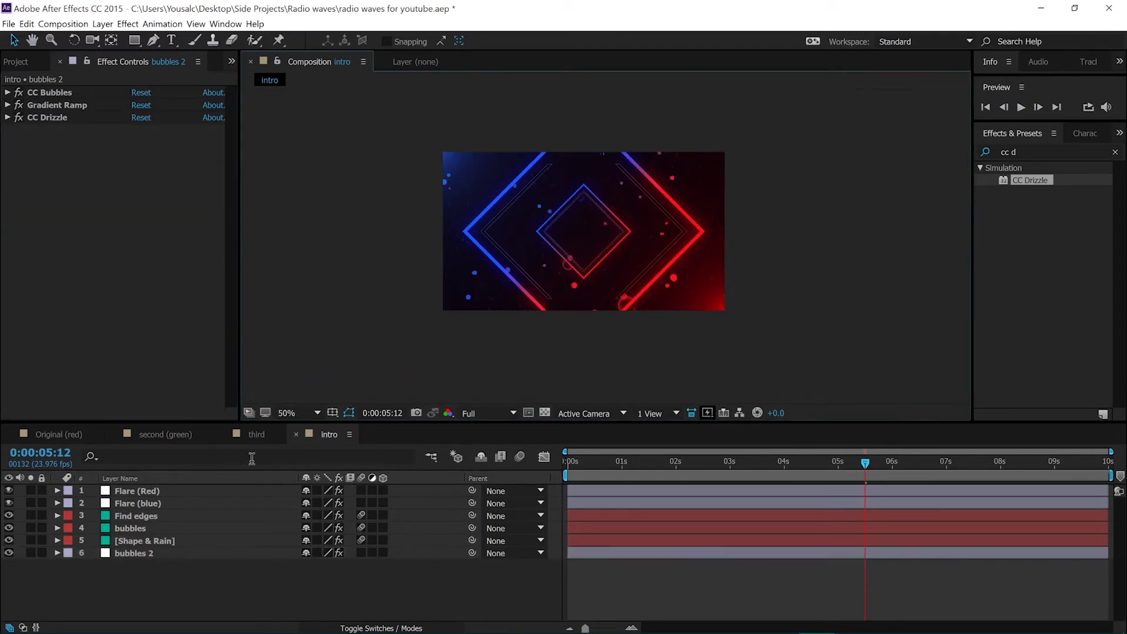
{"action": "scroll", "coordinate": [602, 226], "scroll_direction": "up", "scroll_amount": 2}
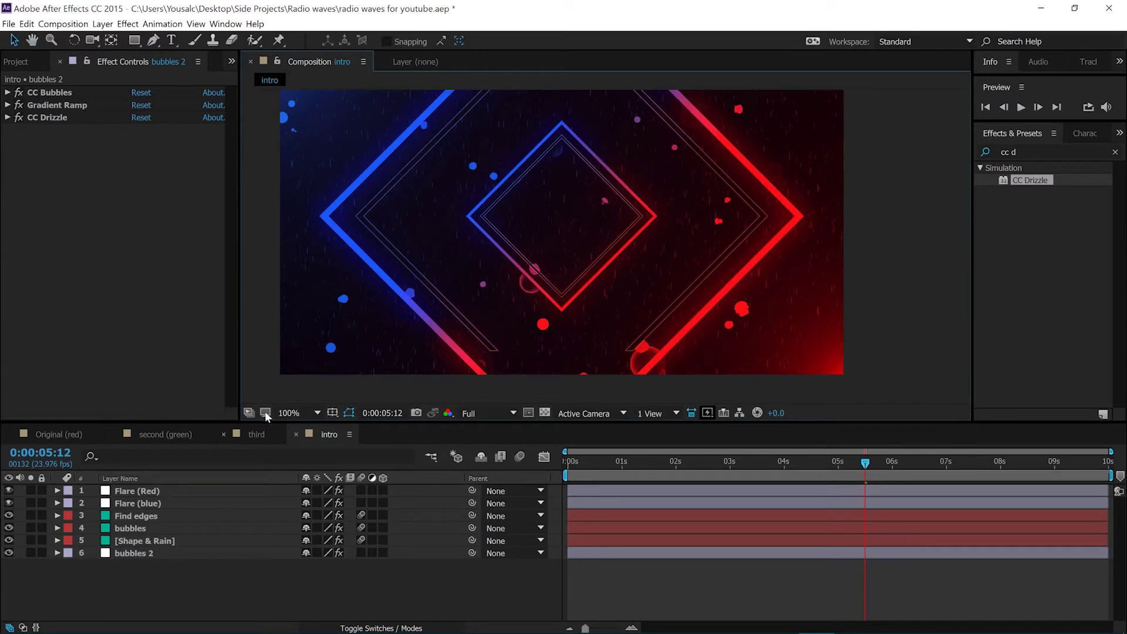
{"action": "left_click", "coordinate": [287, 414]}
{"action": "left_click", "coordinate": [317, 194]}
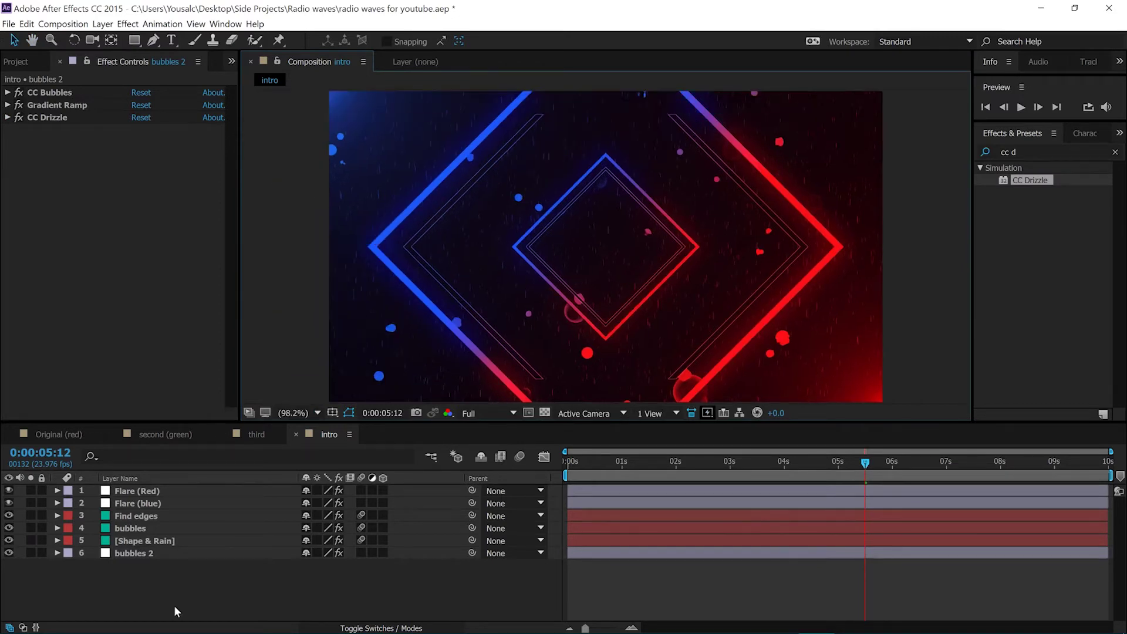
- Duplicate the Shape & Rain layer and remove the CC Rainfall effect from the upper copy
{"action": "left_click", "coordinate": [174, 542]}
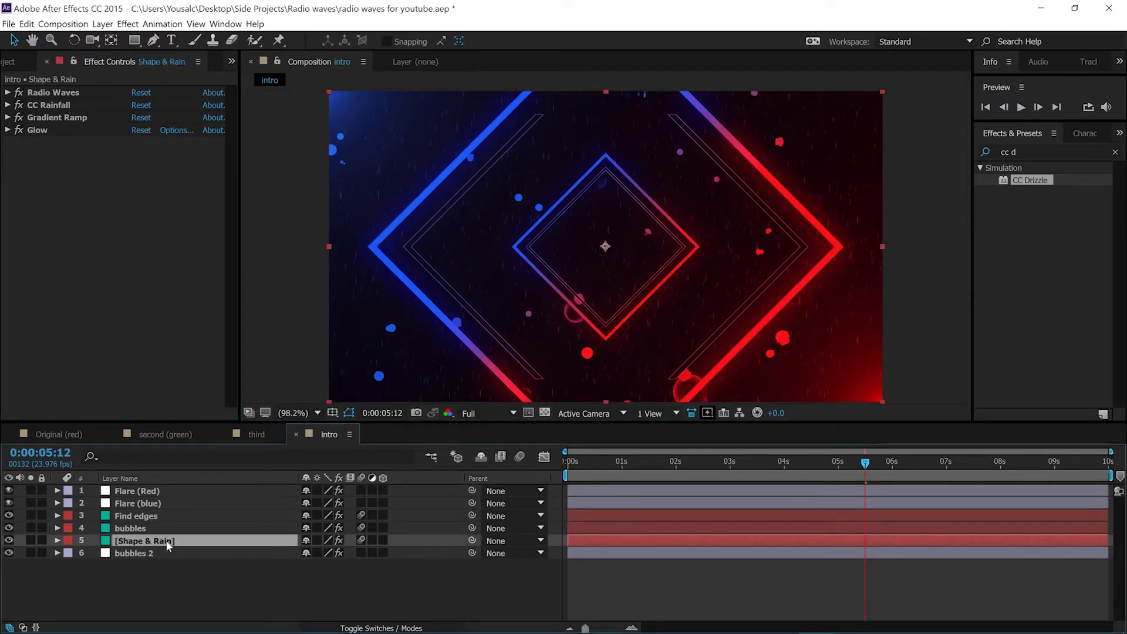
{"action": "left_click", "coordinate": [7, 92]}
{"action": "key", "text": "ctrl+d"}
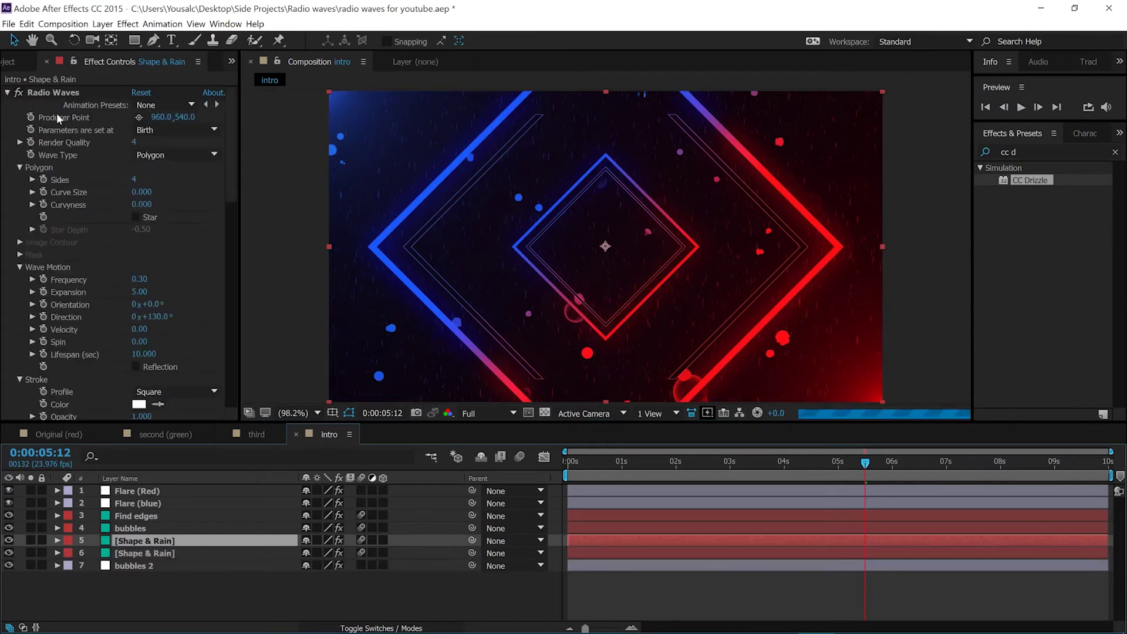
{"action": "left_click", "coordinate": [8, 92]}
{"action": "left_click", "coordinate": [7, 104]}
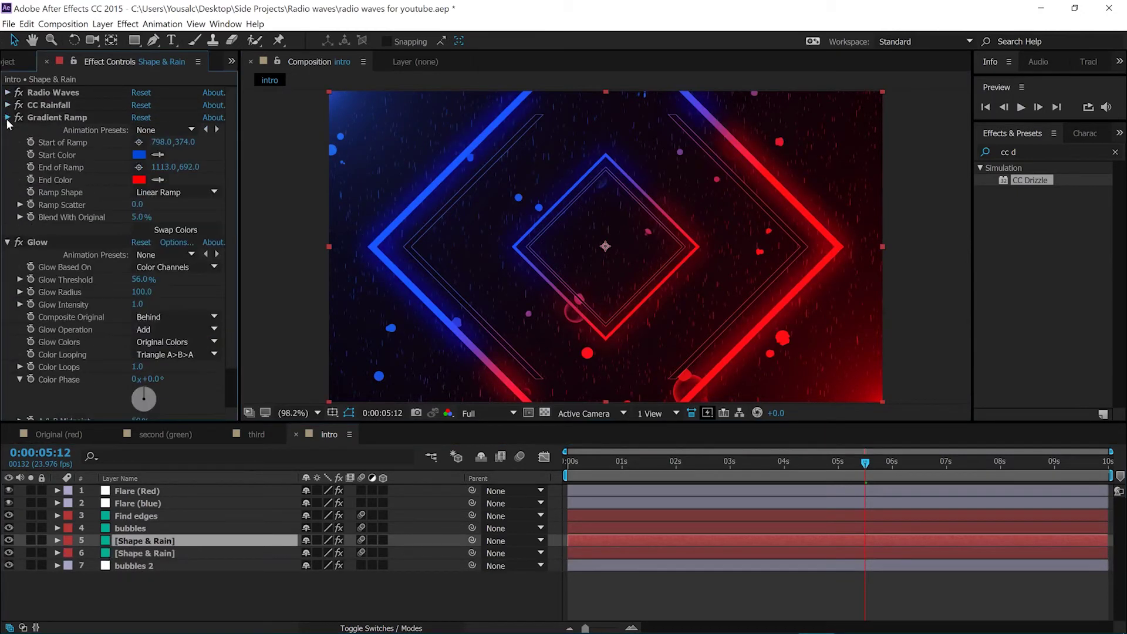
{"action": "left_click", "coordinate": [7, 117]}
{"action": "left_click", "coordinate": [8, 130]}
{"action": "left_click", "coordinate": [49, 104]}
{"action": "key", "text": "Delete"}
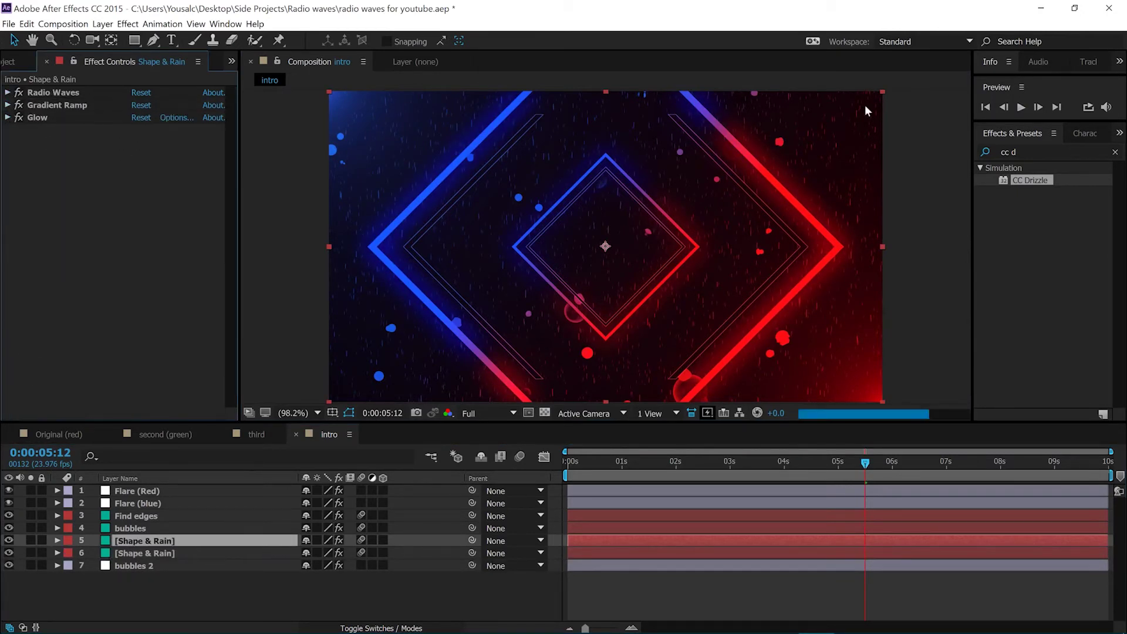
- Find the CC Mr. Mercury effect and apply it to the upper Shape & Rain layer
{"action": "double_click", "coordinate": [1036, 151]}
{"action": "triple_click", "coordinate": [1036, 151]}
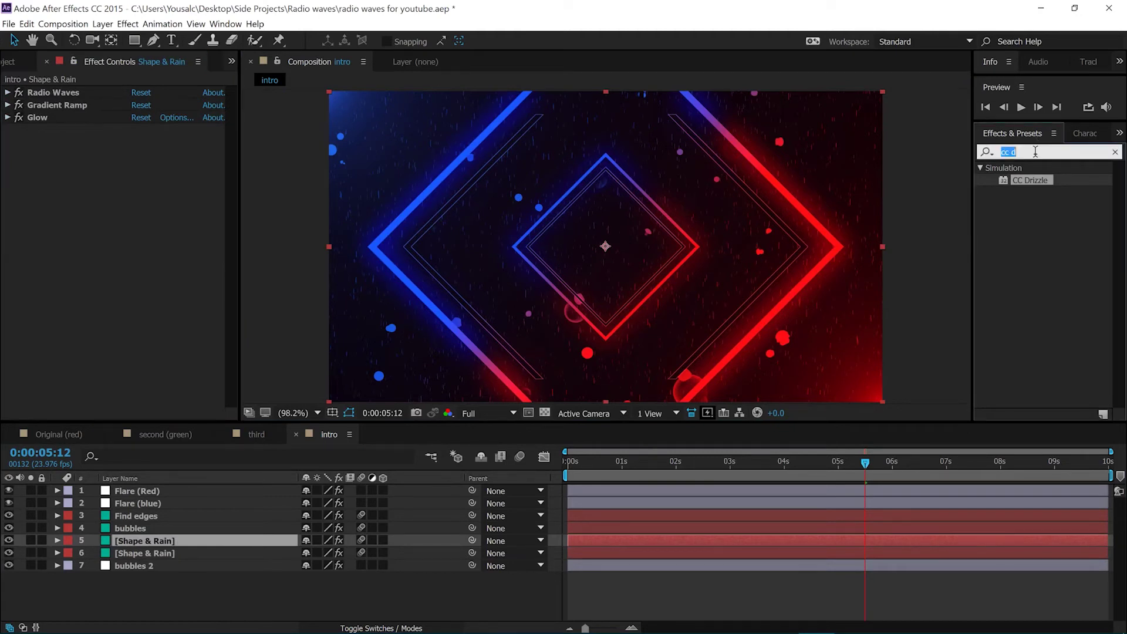
{"action": "type", "text": "mer"}
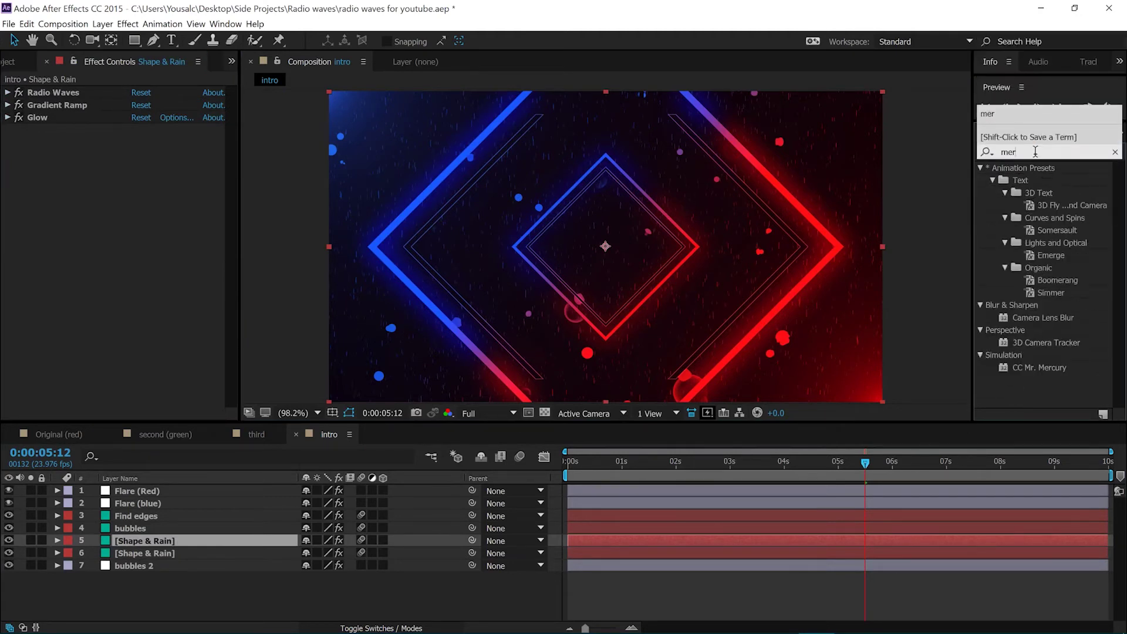
{"action": "left_click_drag", "start_coordinate": [1044, 372], "coordinate": [197, 233]}
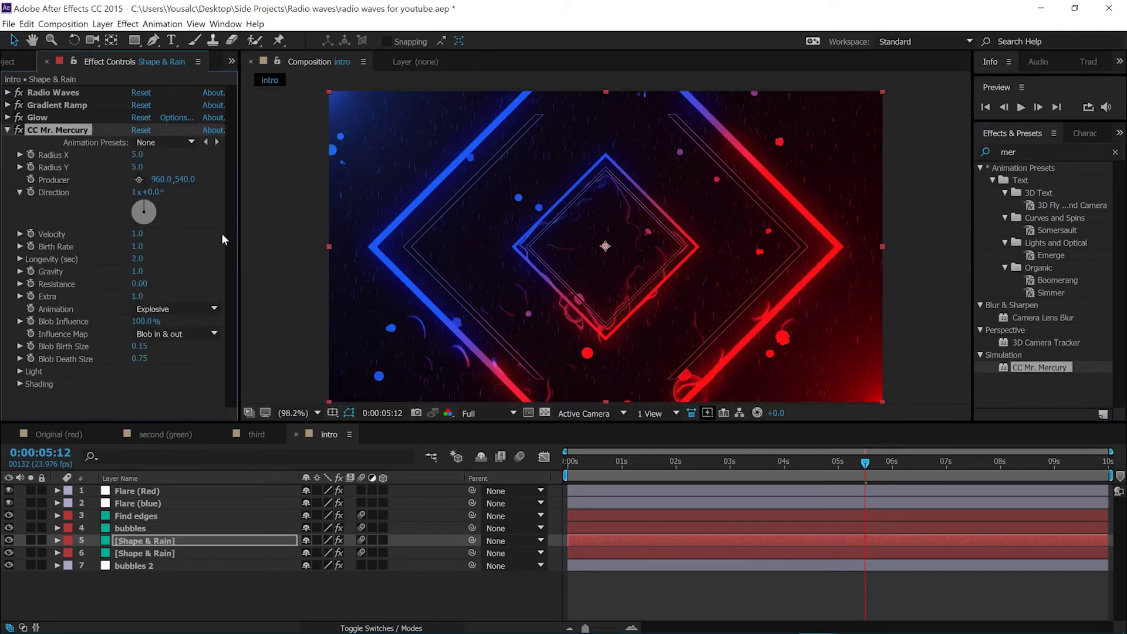
- Set the CC Mr. Mercury velocity to 2, the birth rate to 1.5 and the gravity to 0.3
{"action": "left_click", "coordinate": [141, 235]}
{"action": "type", "text": "2"}
{"action": "left_click", "coordinate": [137, 246]}
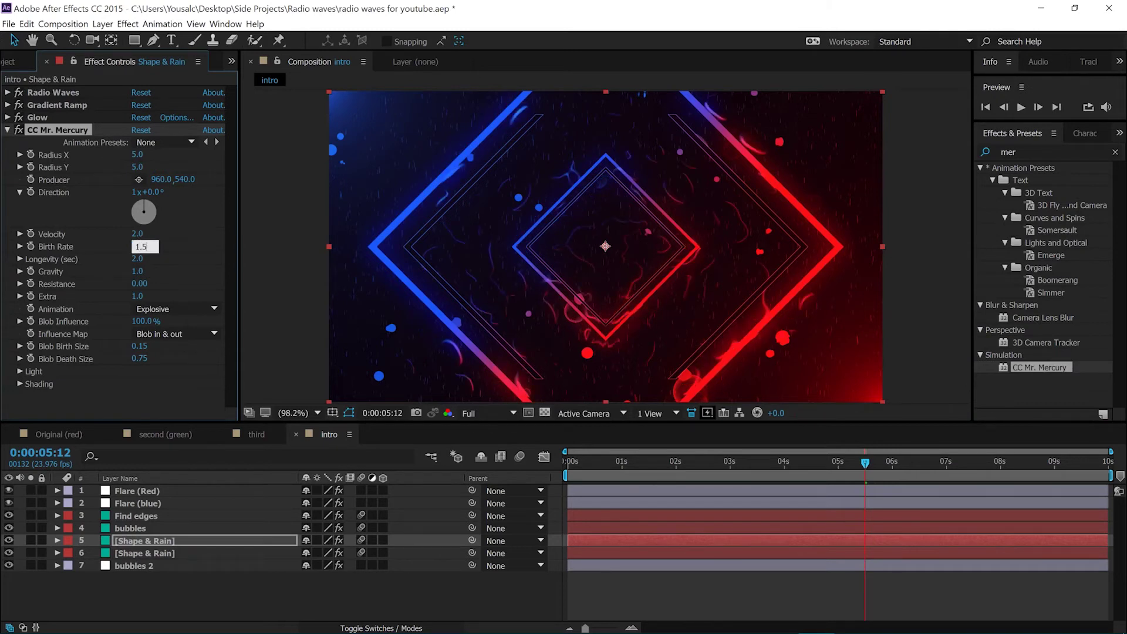
{"action": "left_click", "coordinate": [140, 272]}
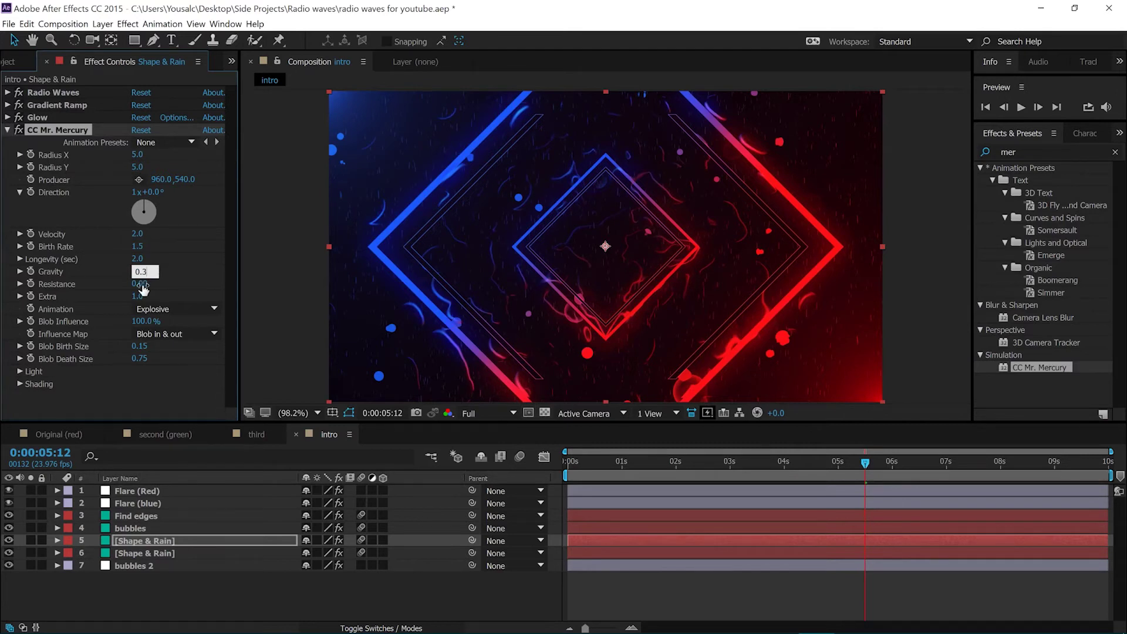
- Set the CC Mr. Mercury blob birth size to 0.47
{"action": "left_click", "coordinate": [141, 347]}
{"action": "type", "text": "0."}
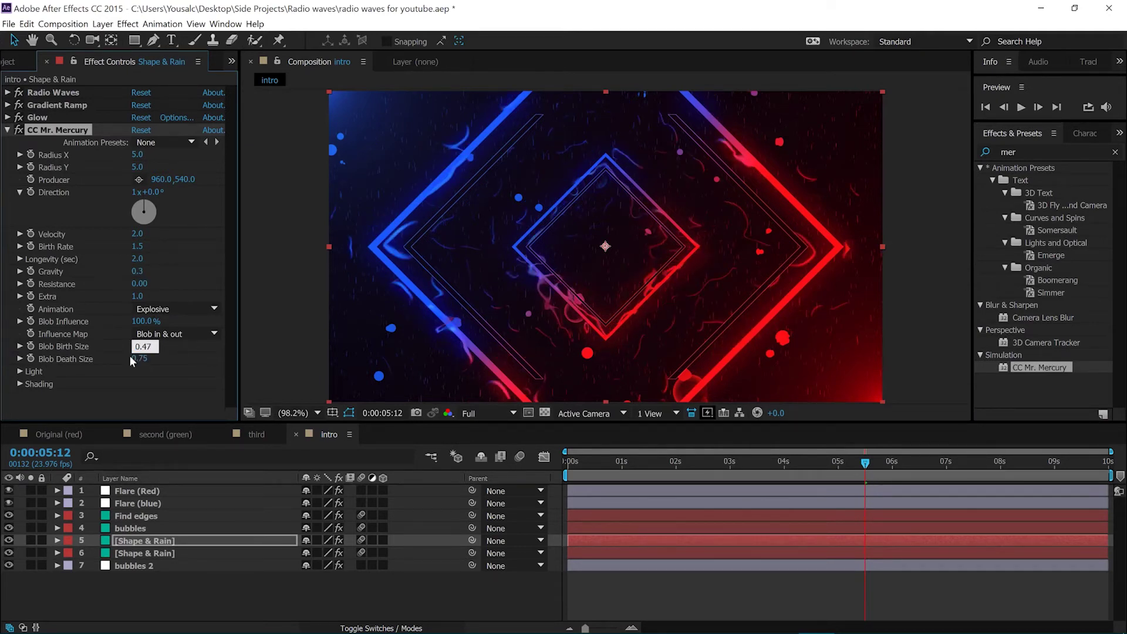
{"action": "left_click", "coordinate": [144, 359]}
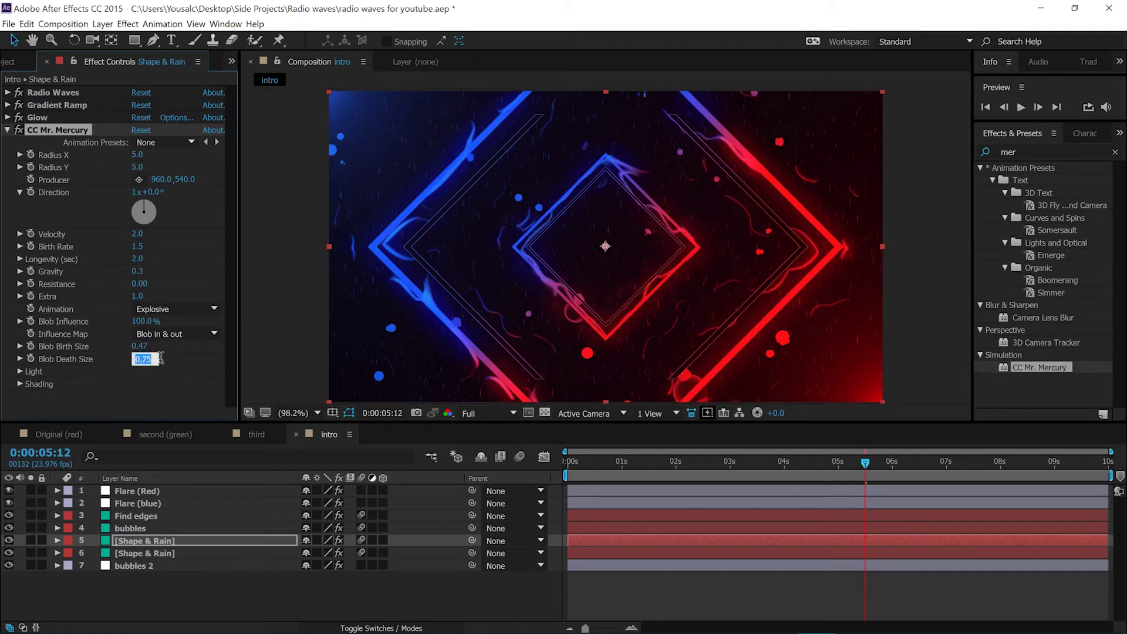
{"action": "left_click", "coordinate": [169, 398]}
- Inspect the mercury effect around the diamond at 0:00:01:22, comparing it with Radio Waves disabled and enabled
{"action": "mouse_move", "coordinate": [682, 463]}
{"action": "left_mouse_down"}
{"action": "mouse_move", "coordinate": [656, 463]}
{"action": "mouse_move", "coordinate": [671, 463]}
{"action": "left_mouse_up"}
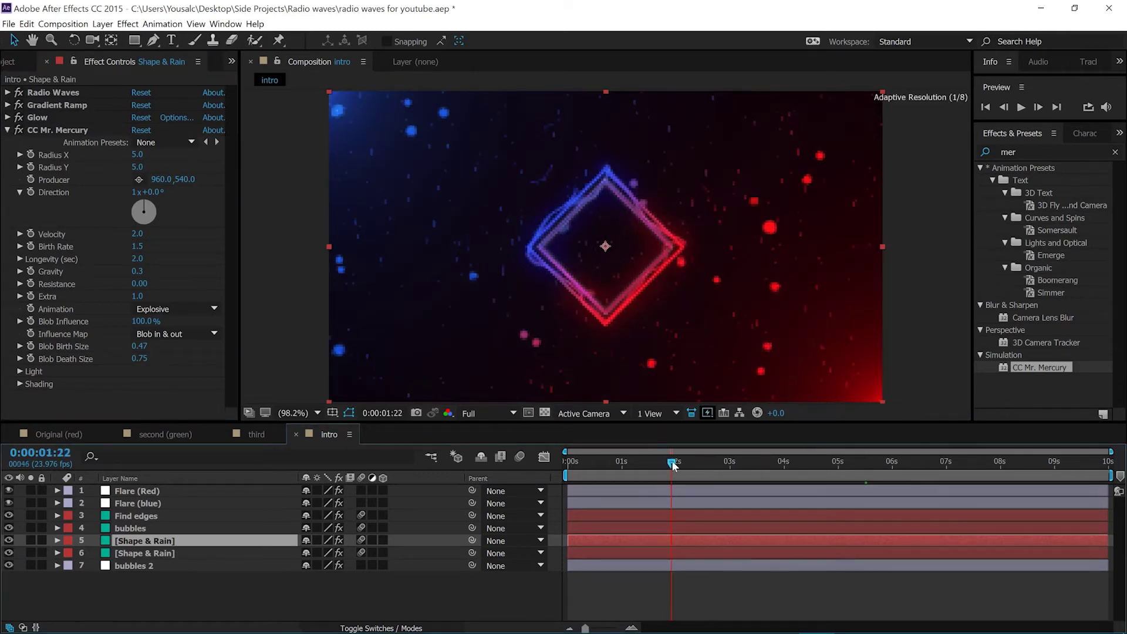
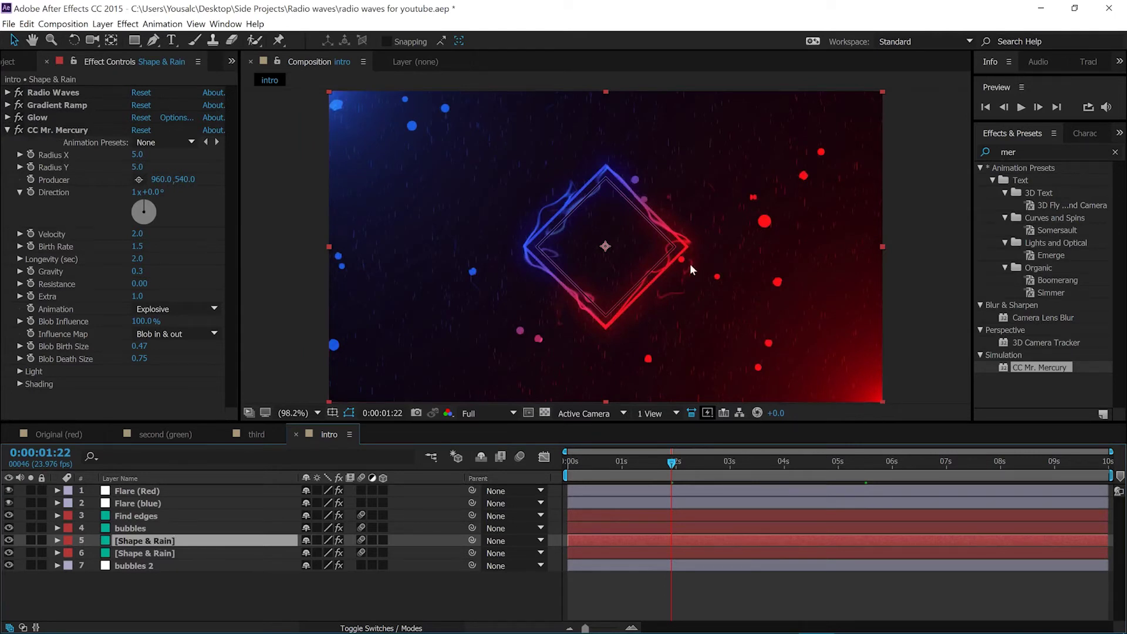
{"action": "scroll", "coordinate": [695, 242], "scroll_direction": "up", "scroll_amount": 1}
{"action": "scroll", "coordinate": [649, 209], "scroll_direction": "up", "scroll_amount": 1}
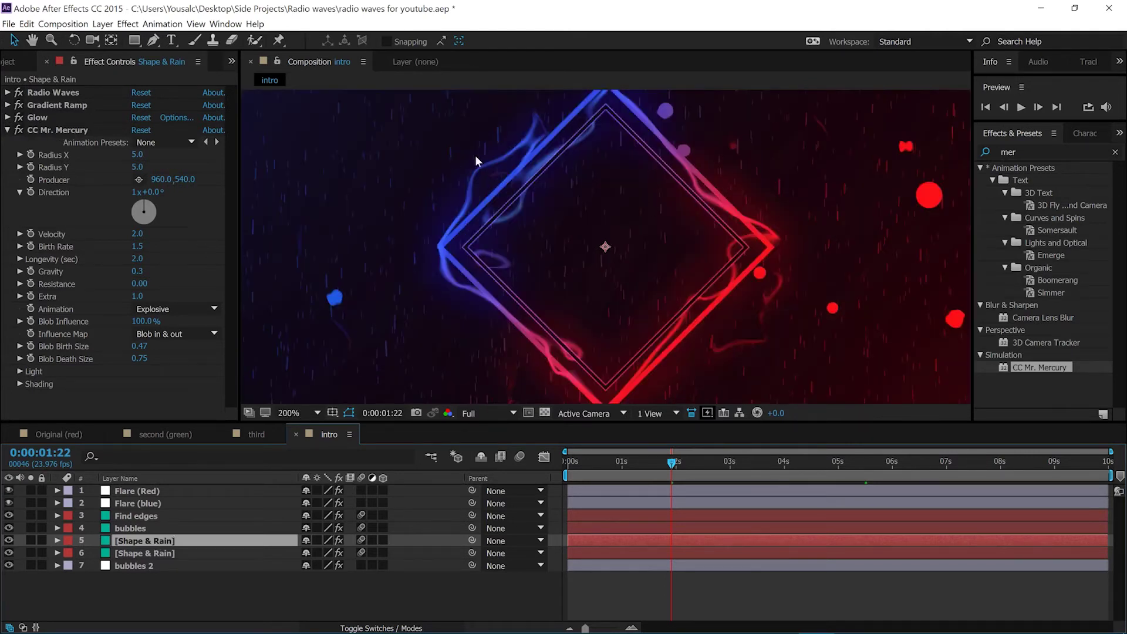
{"action": "scroll", "coordinate": [611, 157], "scroll_direction": "down", "scroll_amount": 1}
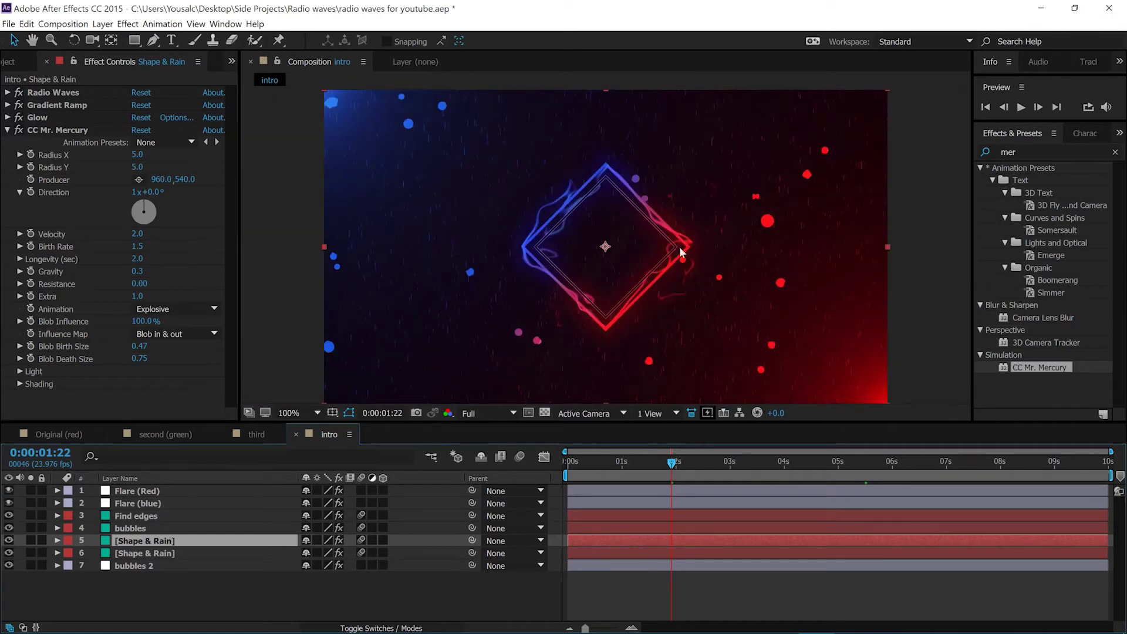
{"action": "left_click", "coordinate": [19, 92]}
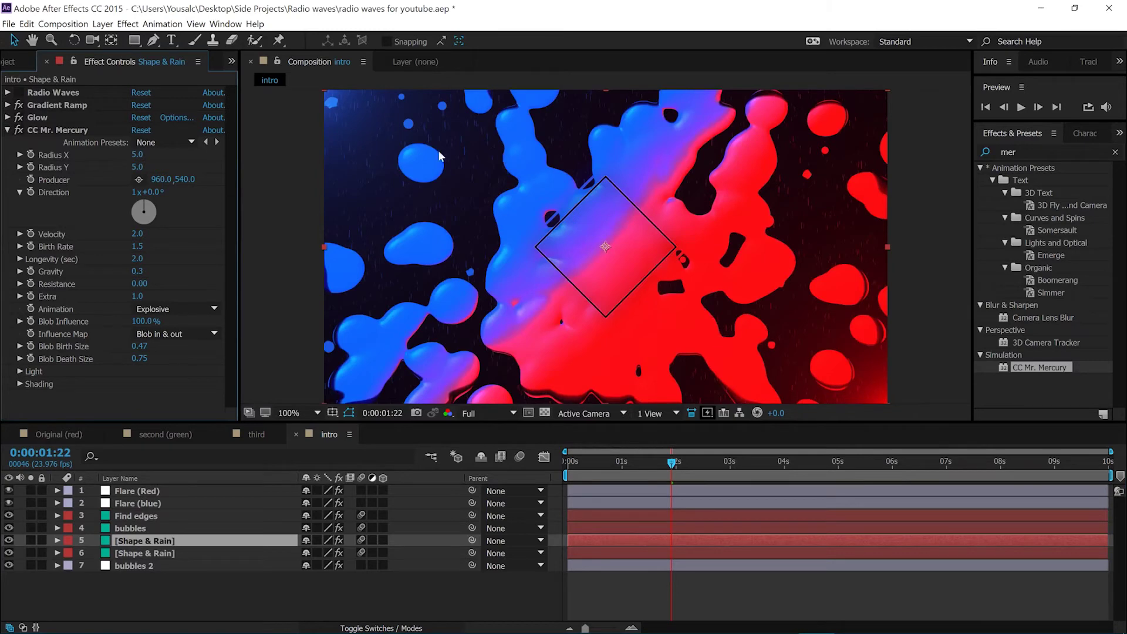
{"action": "left_click", "coordinate": [18, 92]}
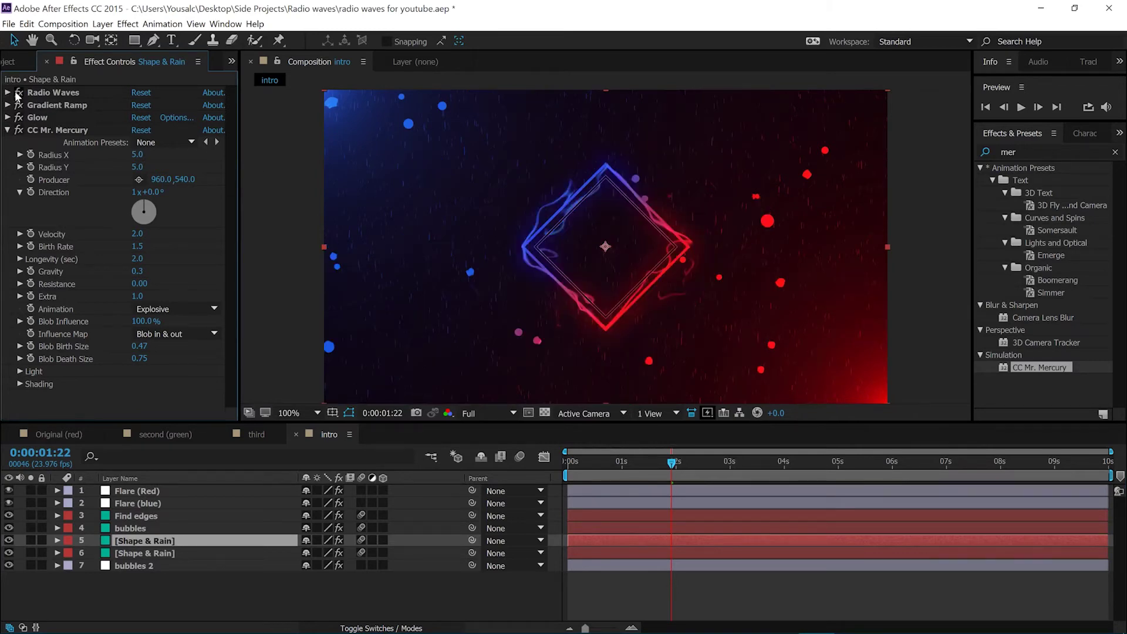
- Rename the Shape & Rain copy carrying CC Mr. Mercury as Water and collapse its effect settings
{"action": "right_click", "coordinate": [175, 540]}
{"action": "left_click", "coordinate": [207, 533]}
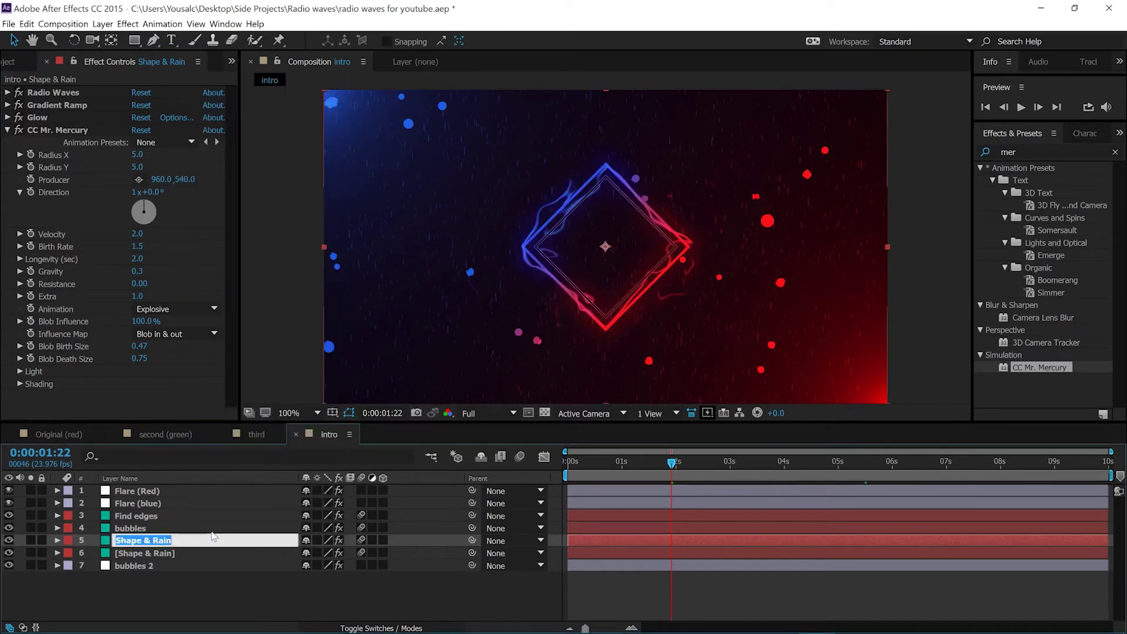
{"action": "type", "text": "Water"}
{"action": "left_click", "coordinate": [658, 233]}
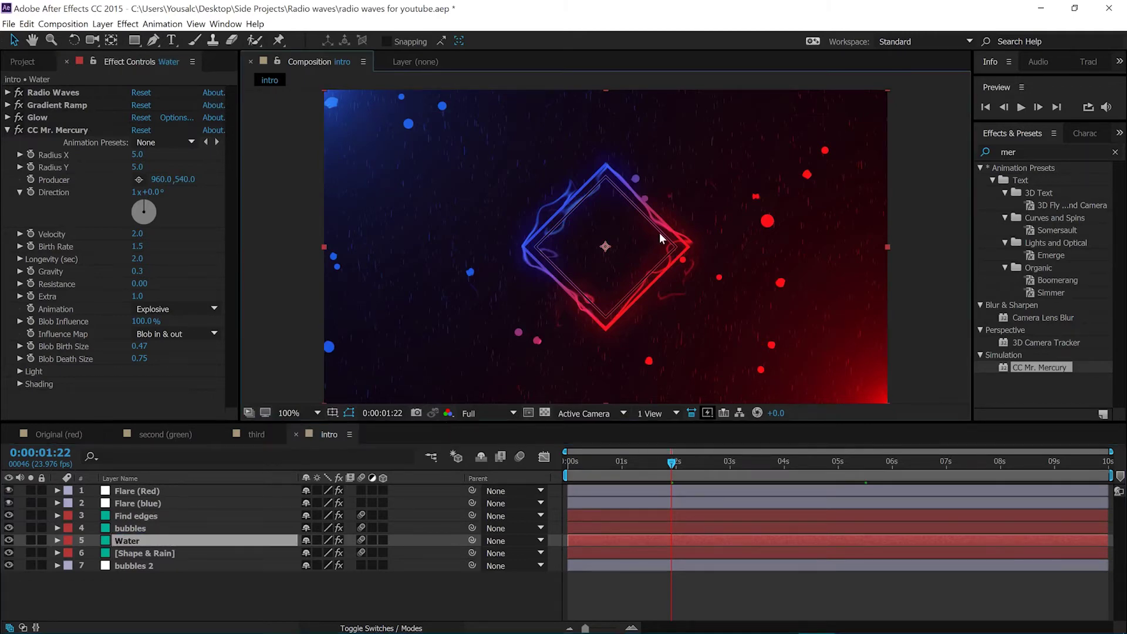
{"action": "scroll", "coordinate": [660, 233], "scroll_direction": "up", "scroll_amount": 1}
{"action": "scroll", "coordinate": [584, 185], "scroll_direction": "down", "scroll_amount": 1}
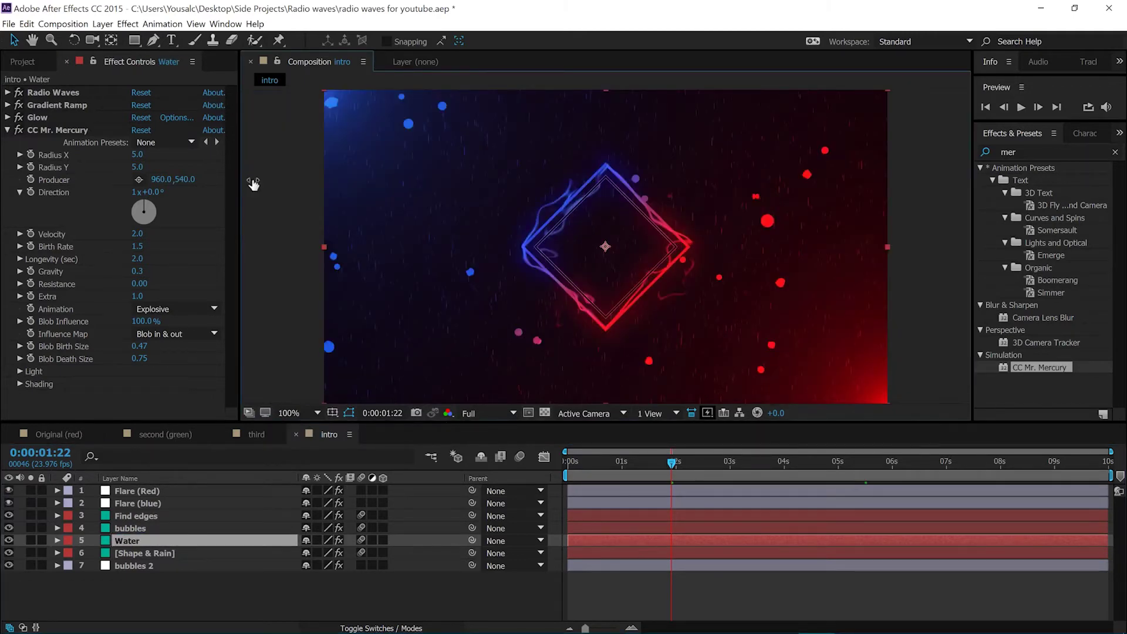
{"action": "left_click", "coordinate": [7, 129]}
{"action": "left_click", "coordinate": [170, 582]}
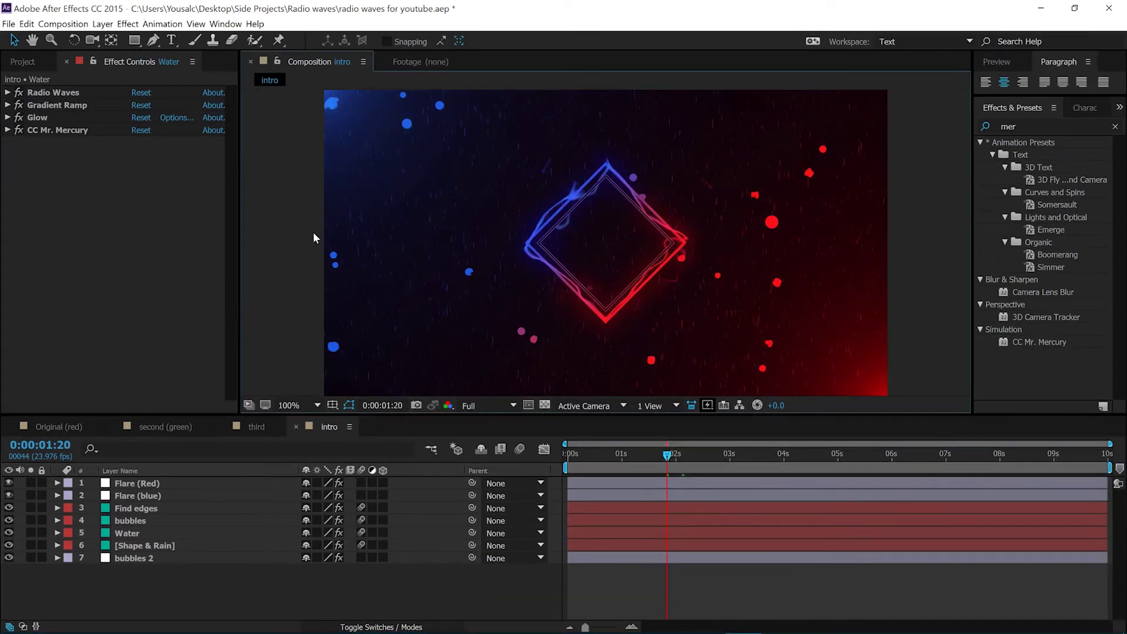
- Place the low-poly black wall background footage between Flare (blue) and Find edges, and set its blending mode to Screen
{"action": "left_click", "coordinate": [22, 61]}
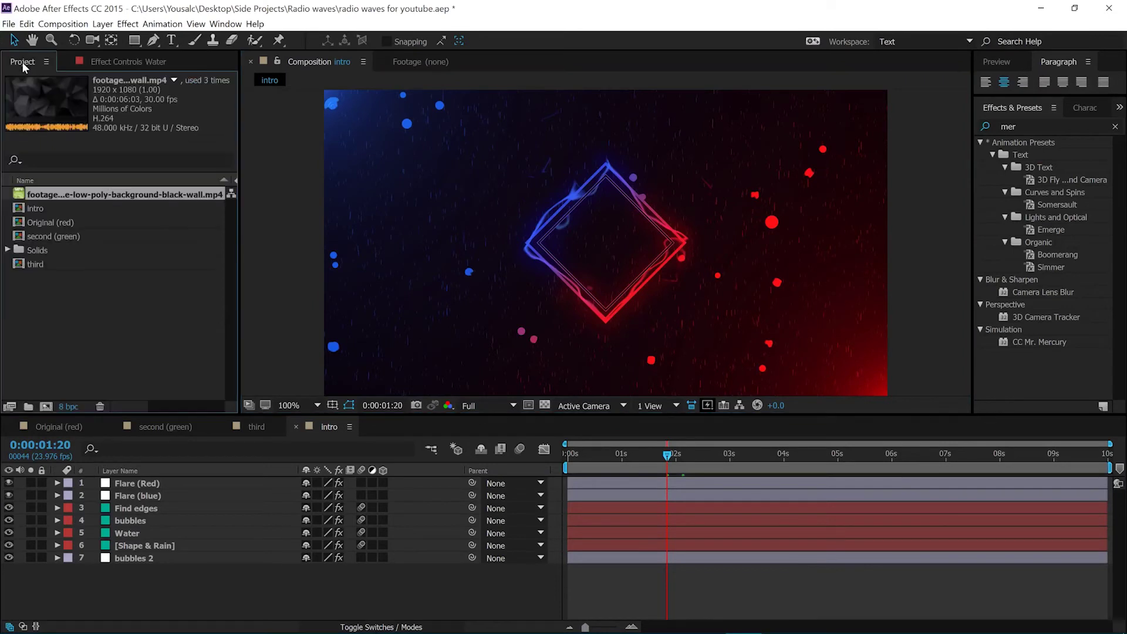
{"action": "left_click_drag", "start_coordinate": [79, 198], "coordinate": [170, 508]}
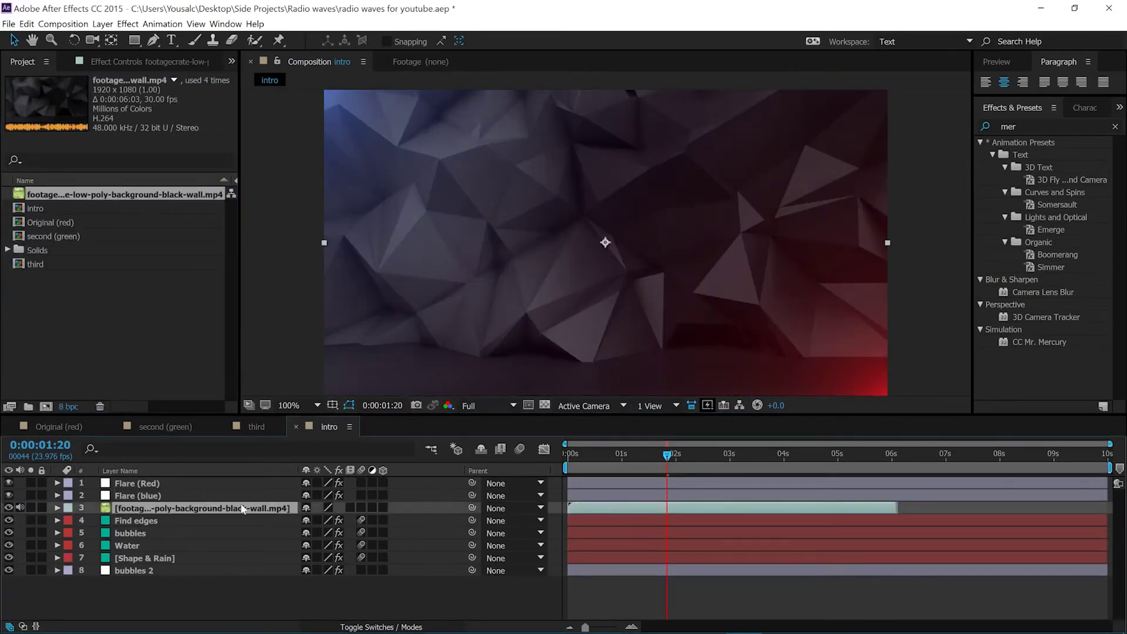
{"action": "left_click", "coordinate": [368, 627]}
{"action": "left_click", "coordinate": [320, 508]}
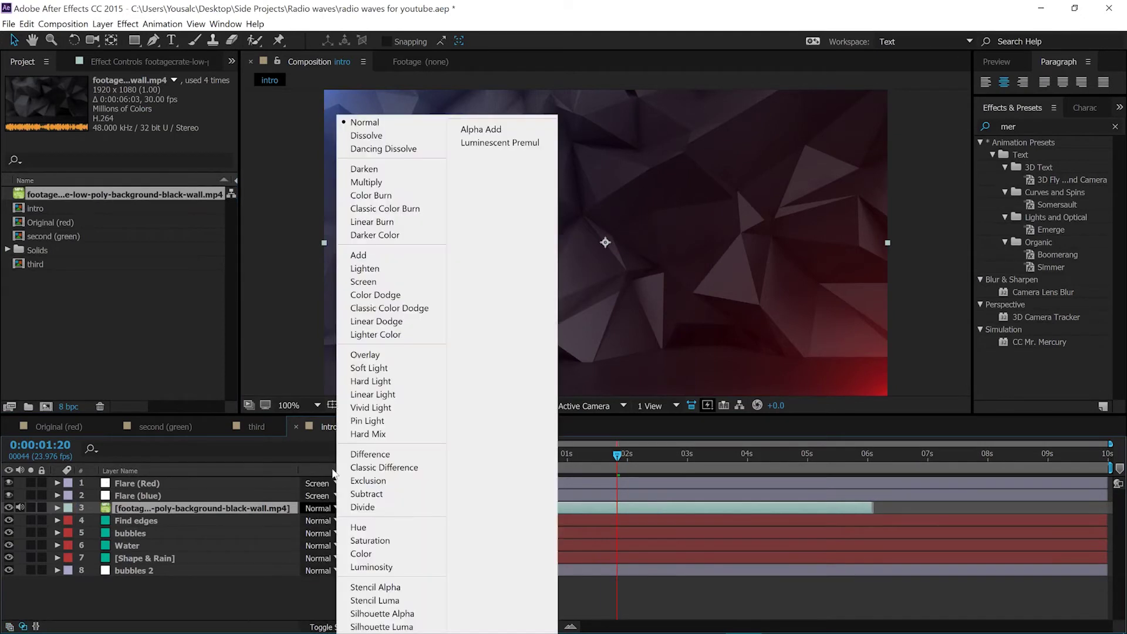
{"action": "left_click", "coordinate": [370, 282]}
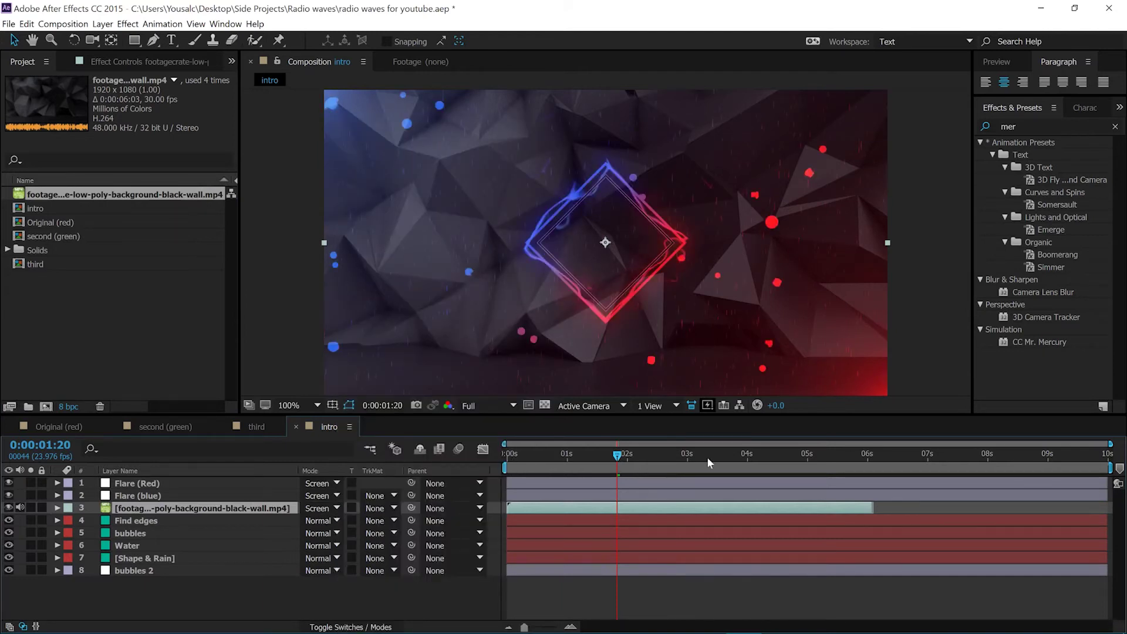
- Time-stretch the low-poly background footage layer, setting the seconds of its new duration to 10, and scrub to 0:00:04:11
{"action": "left_click_drag", "start_coordinate": [619, 455], "coordinate": [810, 456]}
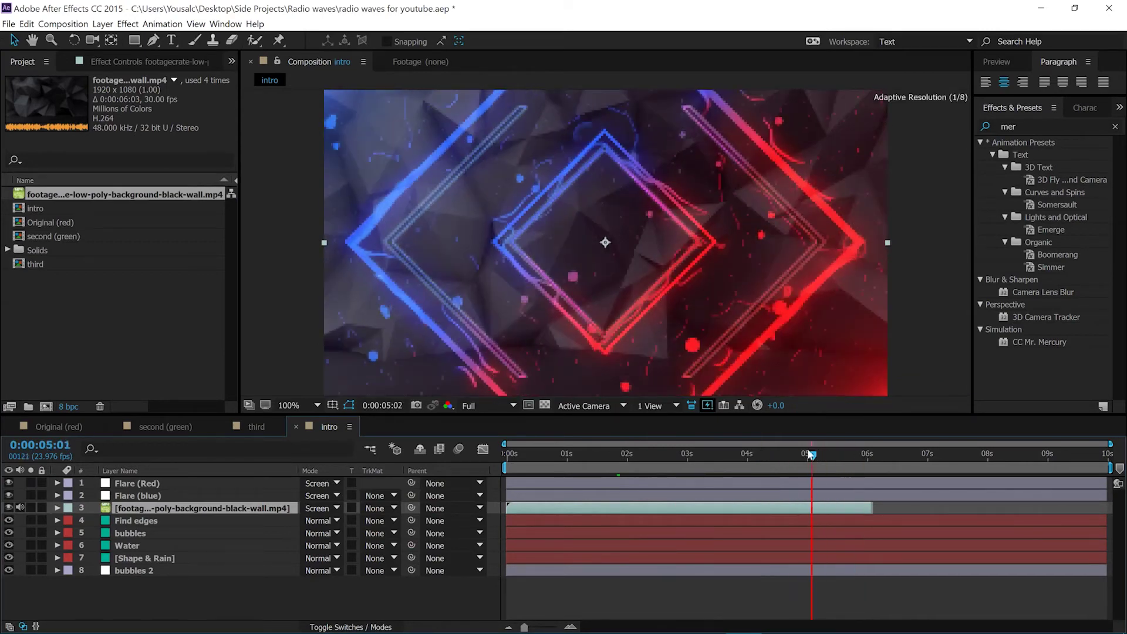
{"action": "right_click", "coordinate": [190, 509]}
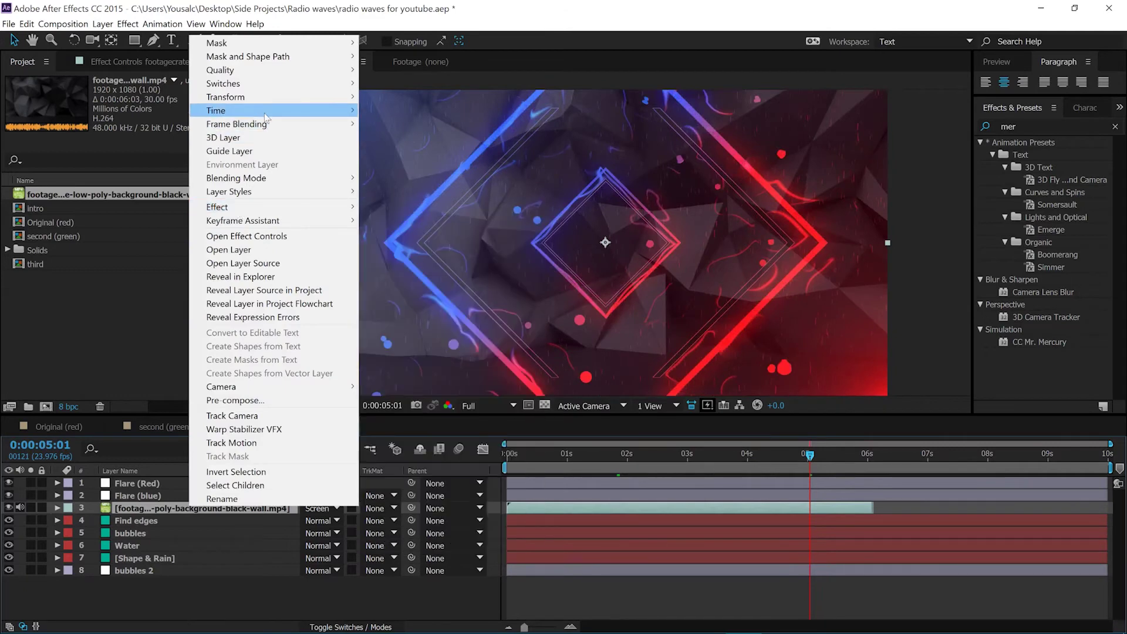
{"action": "mouse_move", "coordinate": [268, 112]}
{"action": "left_click", "coordinate": [474, 141]}
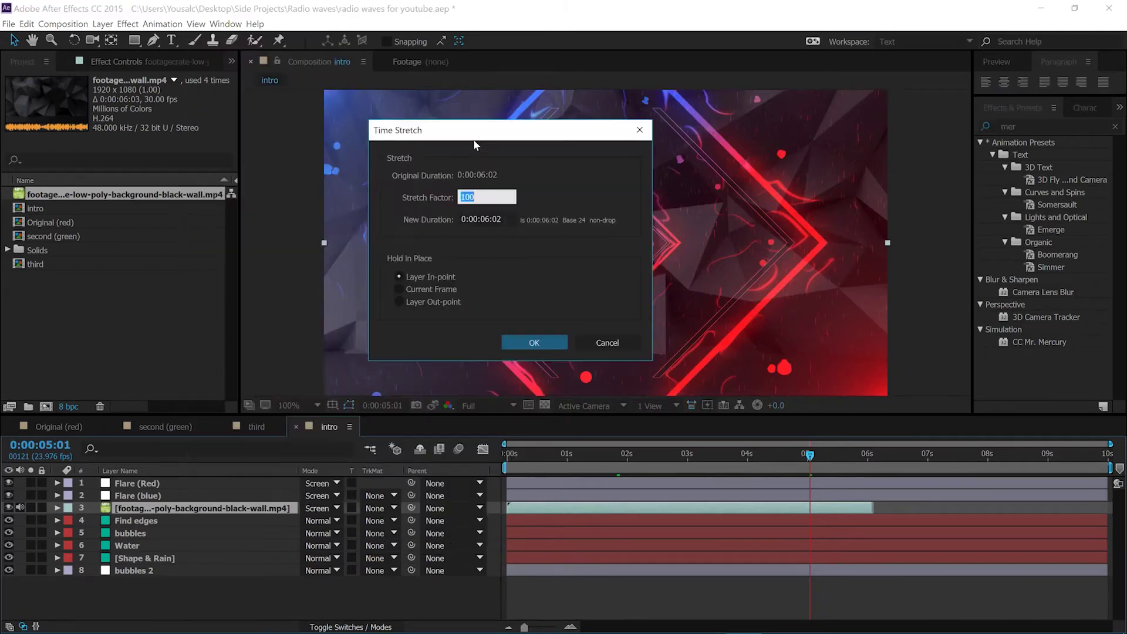
{"action": "left_click", "coordinate": [486, 219]}
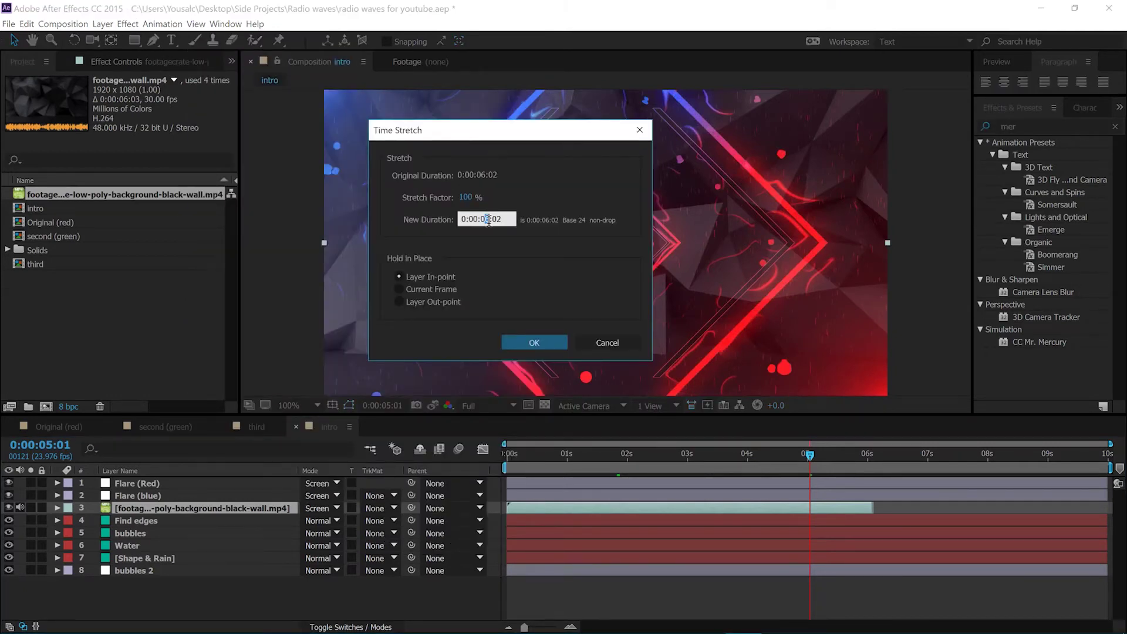
{"action": "type", "text": "10"}
{"action": "left_click", "coordinate": [522, 341]}
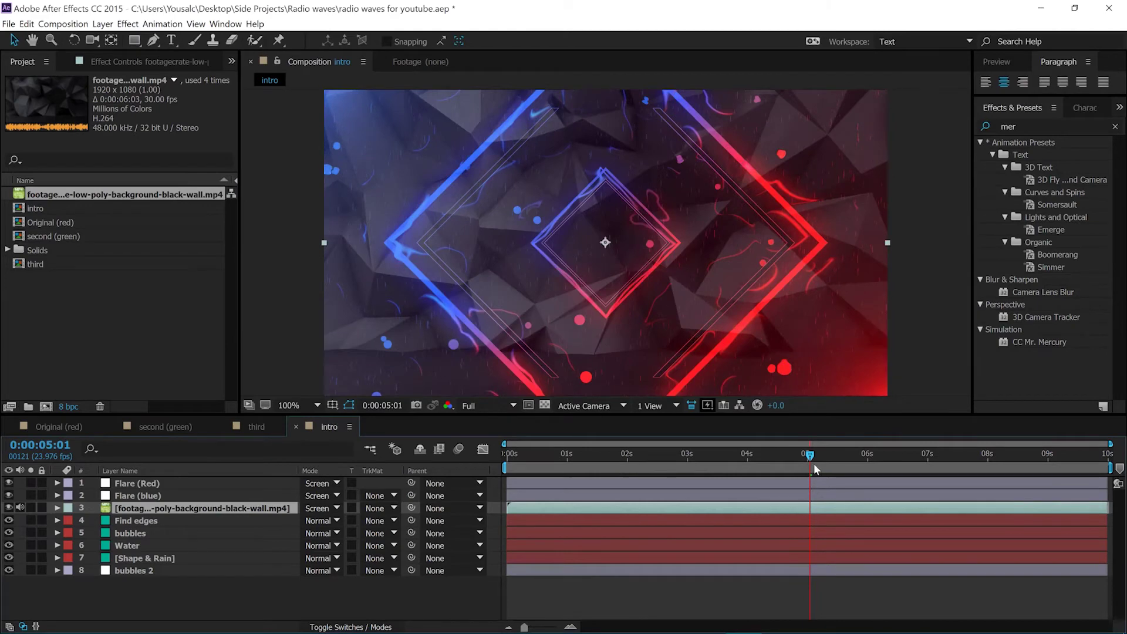
{"action": "left_click_drag", "start_coordinate": [813, 464], "coordinate": [774, 468]}
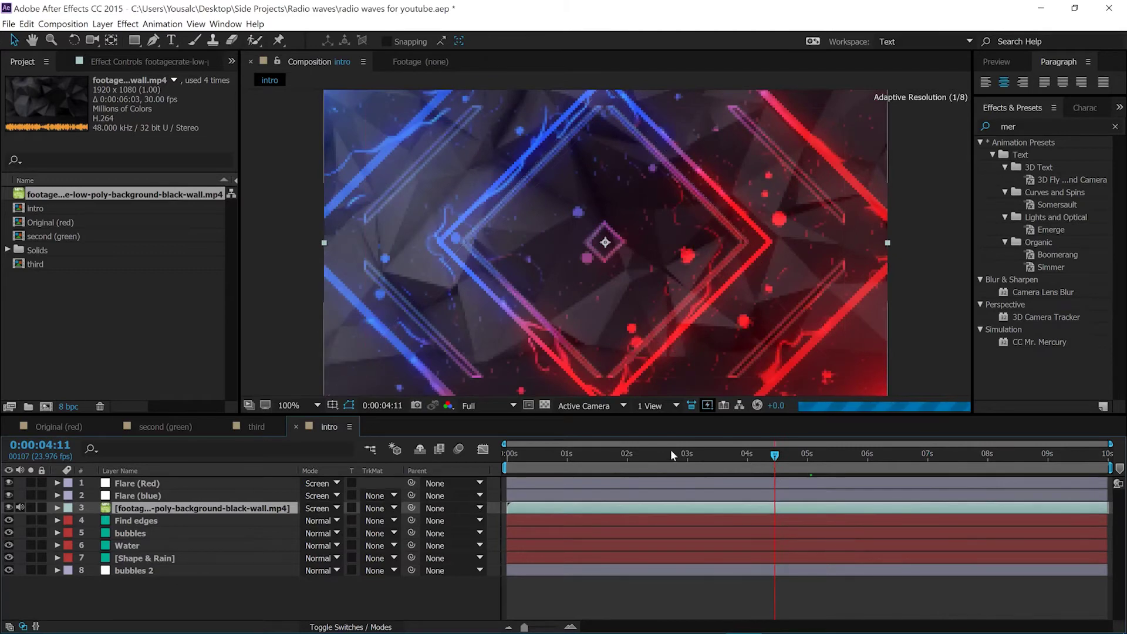
- Set the Optical Flares brightness of the Flare (blue) layer to 110 while viewing the frame at 0:00:03:00
{"action": "left_click", "coordinate": [617, 455]}
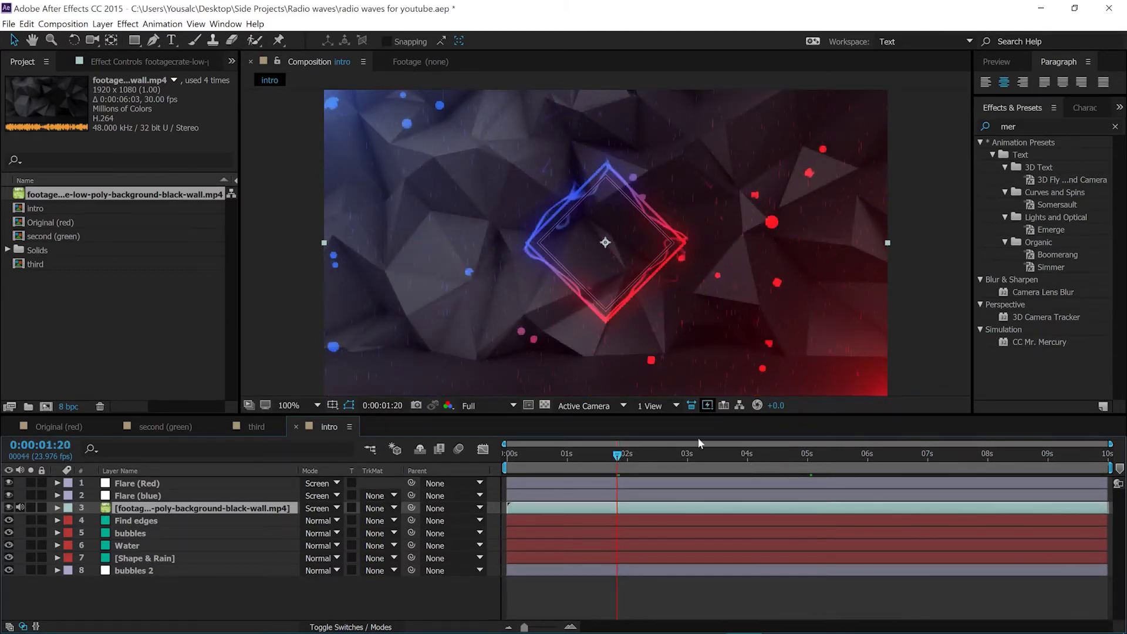
{"action": "left_click", "coordinate": [687, 455]}
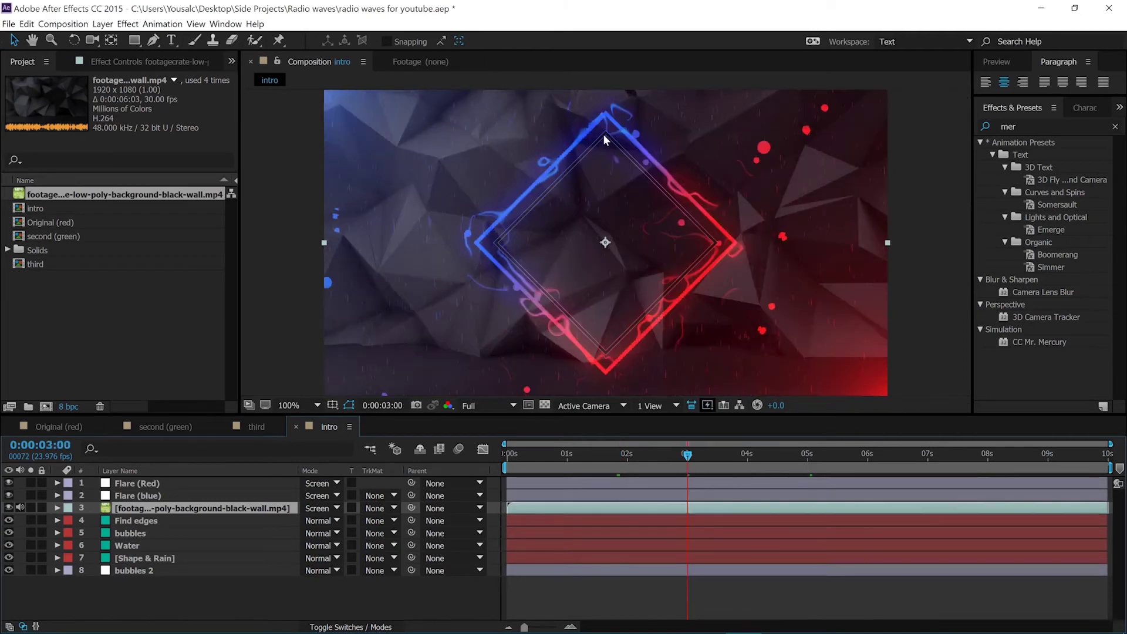
{"action": "left_click", "coordinate": [136, 496]}
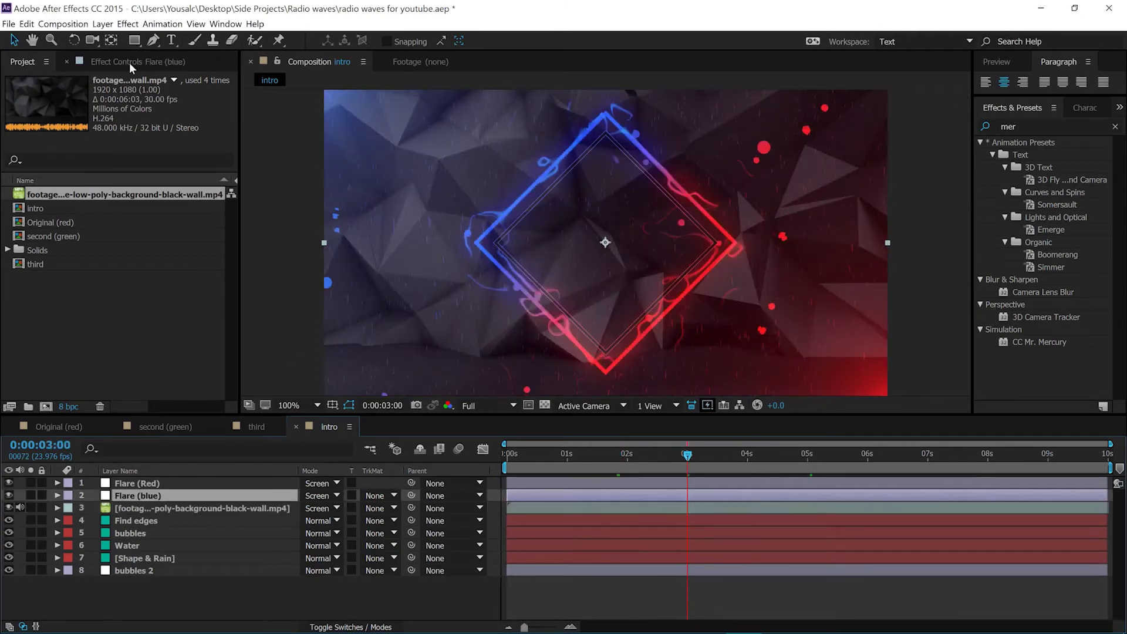
{"action": "left_click", "coordinate": [129, 62]}
{"action": "left_click", "coordinate": [7, 93]}
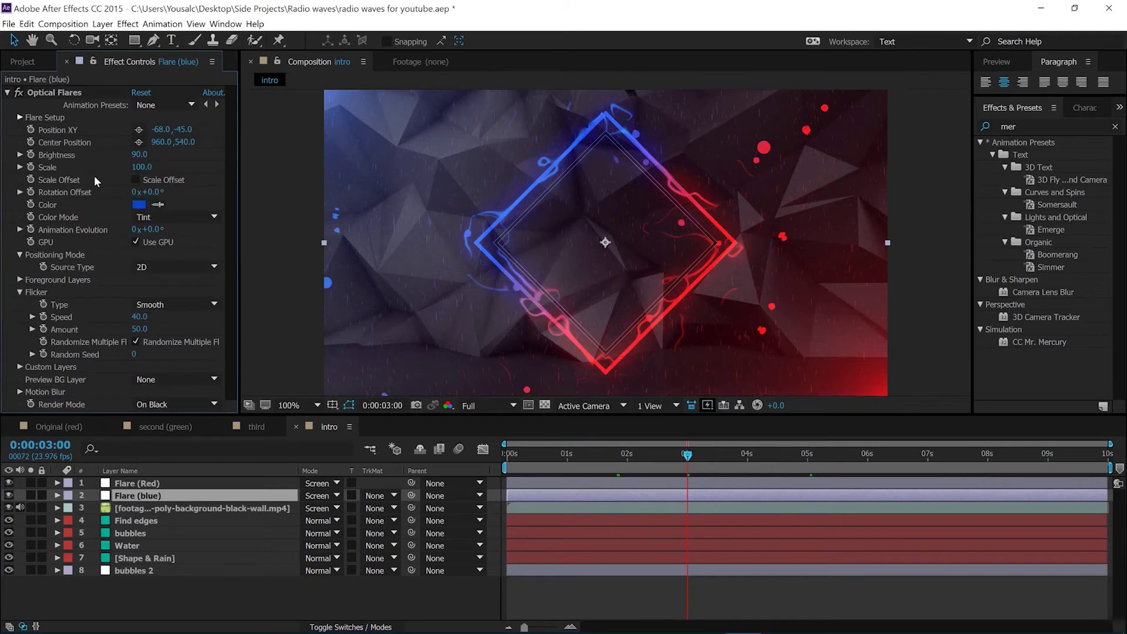
{"action": "left_click", "coordinate": [139, 155]}
{"action": "type", "text": "10"}
- Change the Optical Flares colour of Flare (blue) to a deeper blue, 0C21CA, and collapse the effect's settings
{"action": "left_click", "coordinate": [139, 204]}
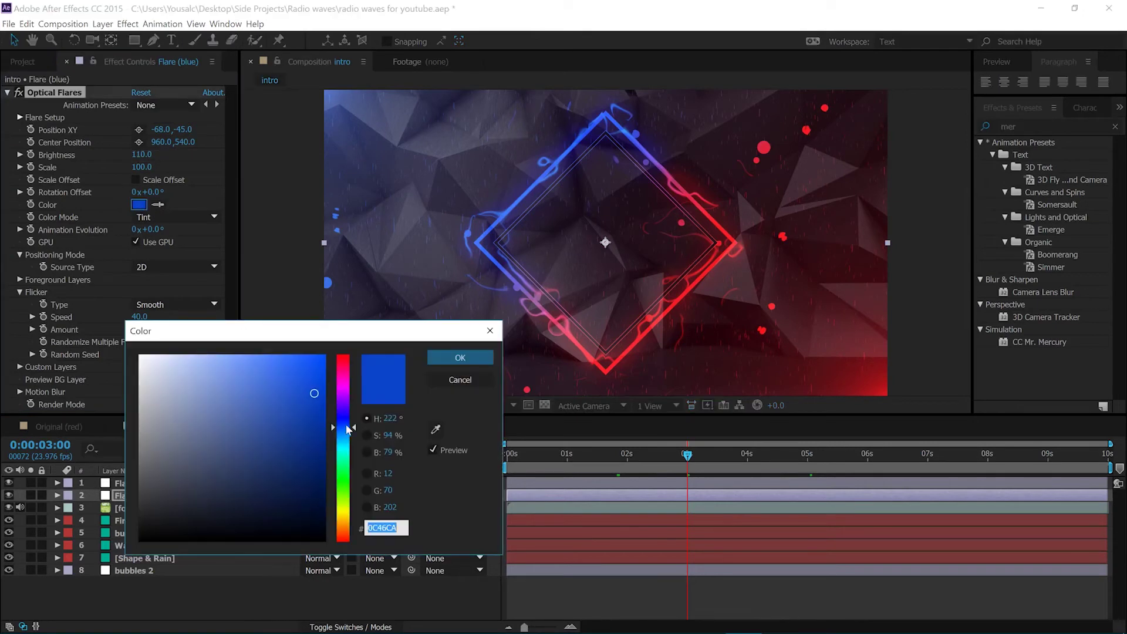
{"action": "left_click_drag", "start_coordinate": [347, 430], "coordinate": [354, 424]}
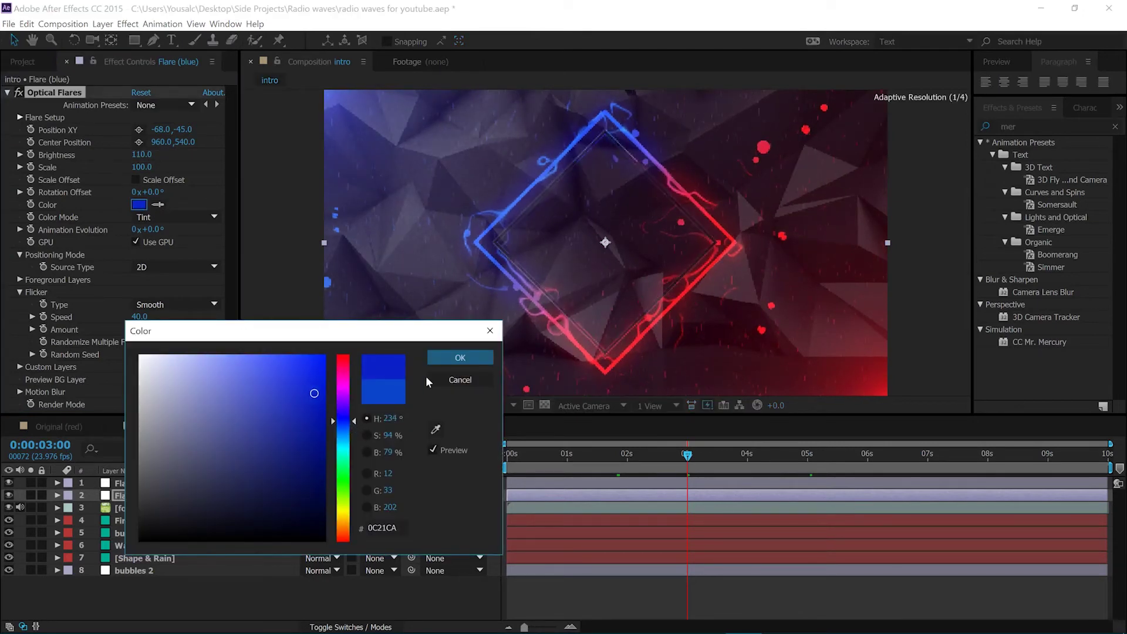
{"action": "left_click", "coordinate": [446, 362]}
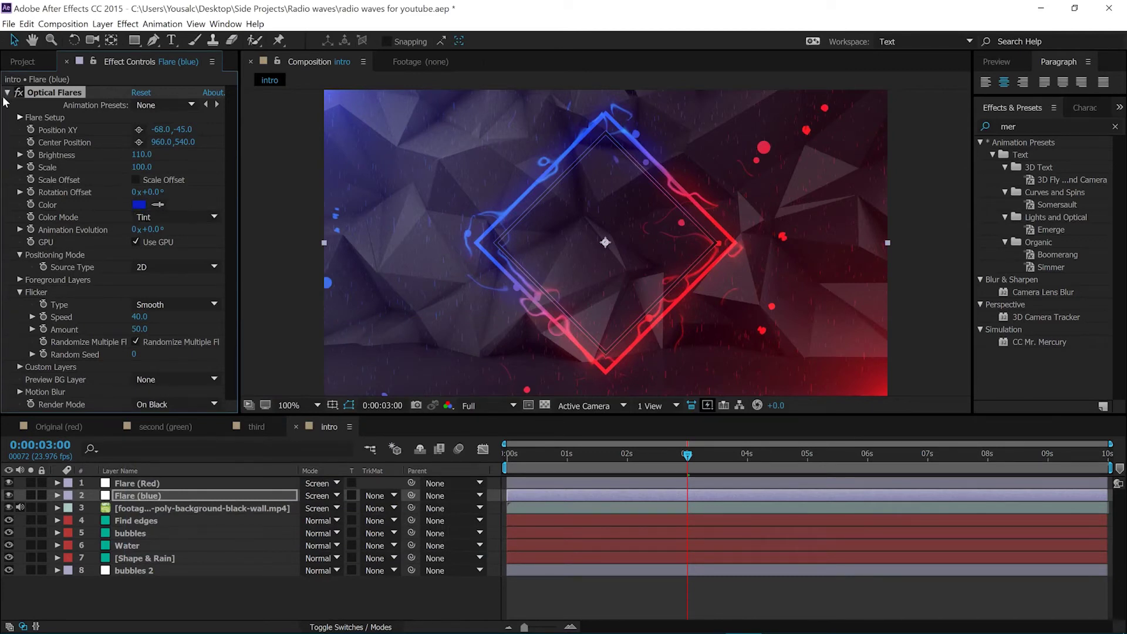
{"action": "left_click", "coordinate": [7, 93]}
{"action": "left_click", "coordinate": [55, 210]}
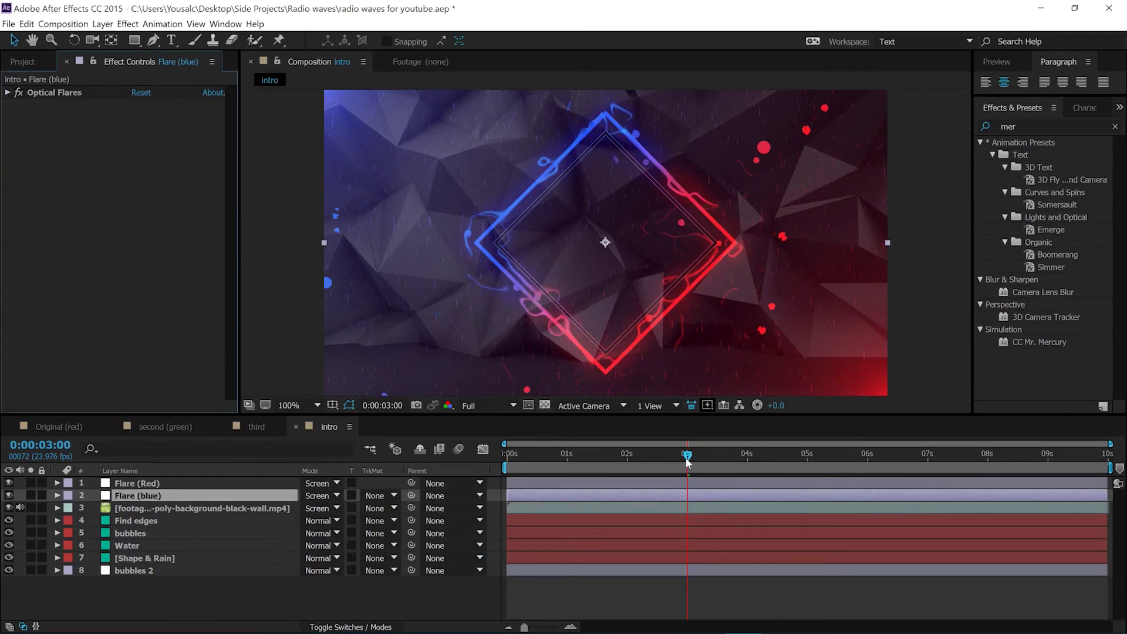
- Add Opacity keyframes to the bubbles, Water and bubbles 2 layers at 0:00:00:00
{"action": "left_click_drag", "start_coordinate": [687, 458], "coordinate": [649, 459]}
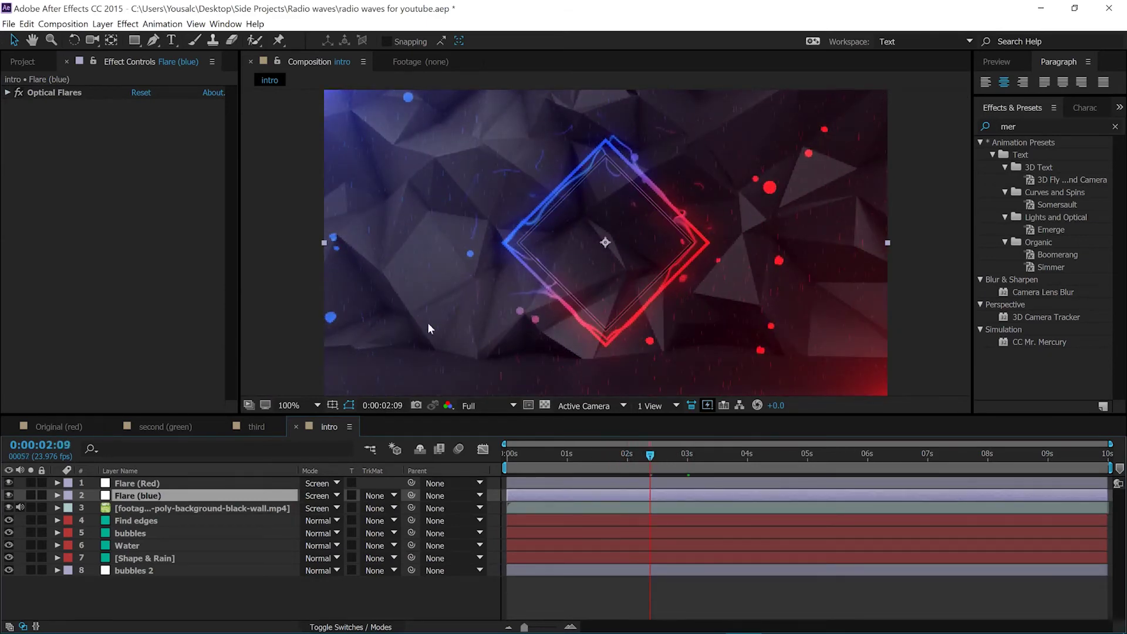
{"action": "left_click_drag", "start_coordinate": [571, 460], "coordinate": [500, 454]}
{"action": "left_click", "coordinate": [132, 533]}
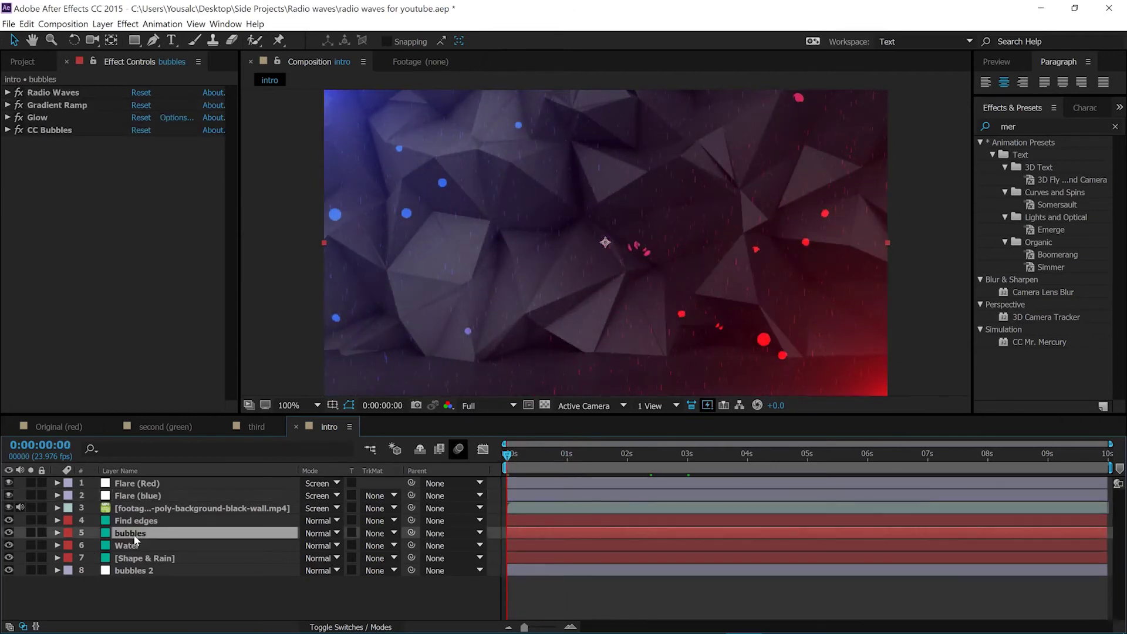
{"action": "left_click", "coordinate": [151, 548], "text": "ctrl"}
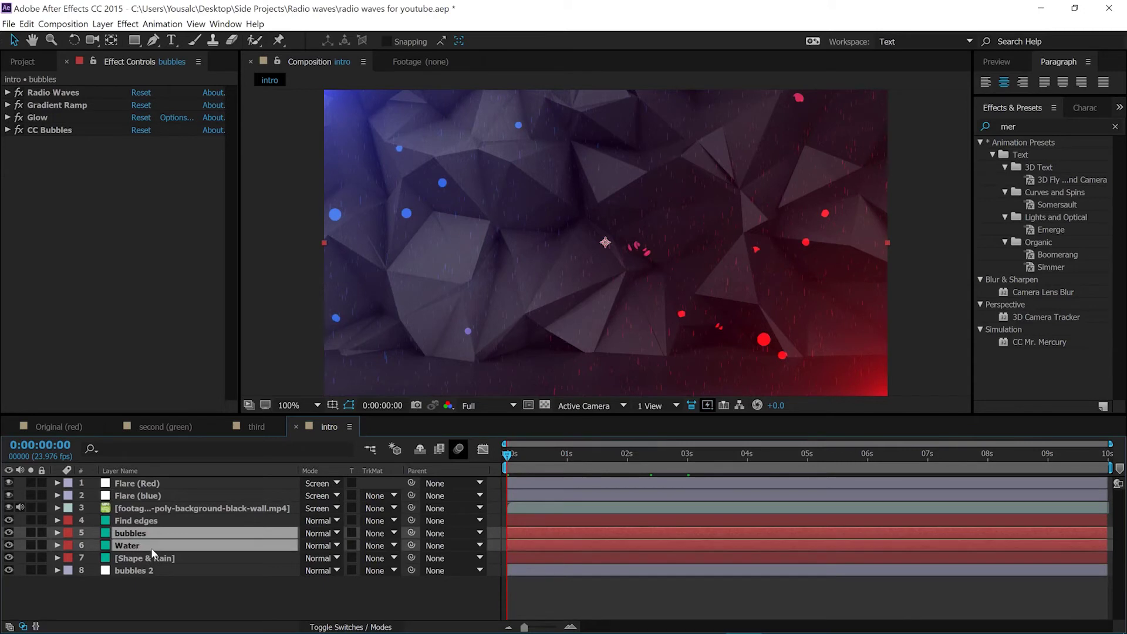
{"action": "left_click", "coordinate": [164, 572], "text": "ctrl"}
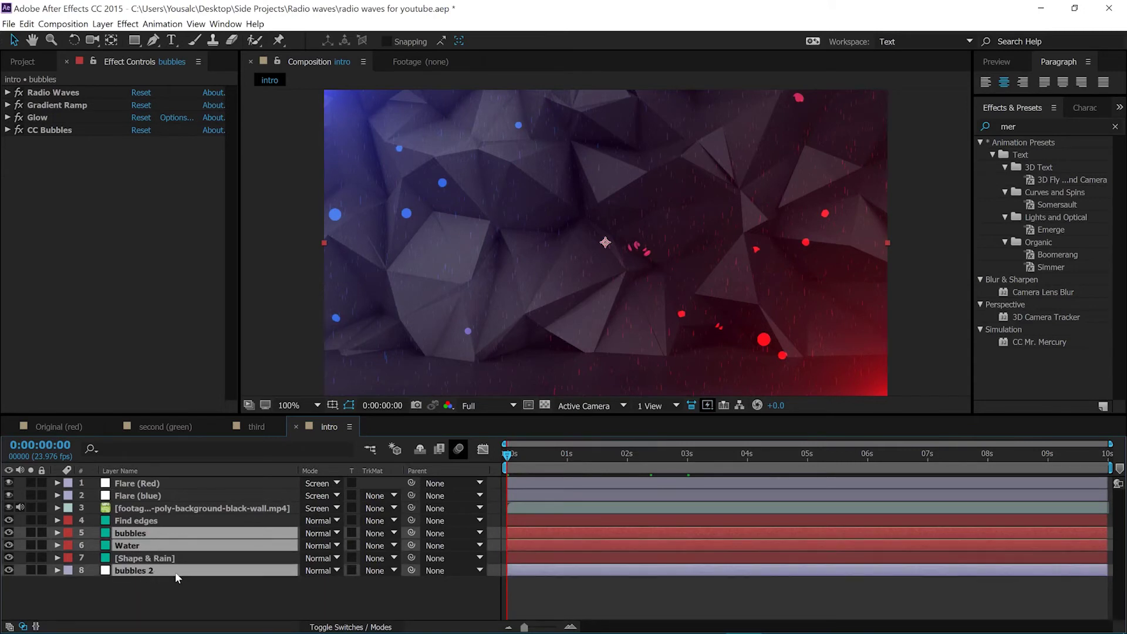
{"action": "key", "text": "t"}
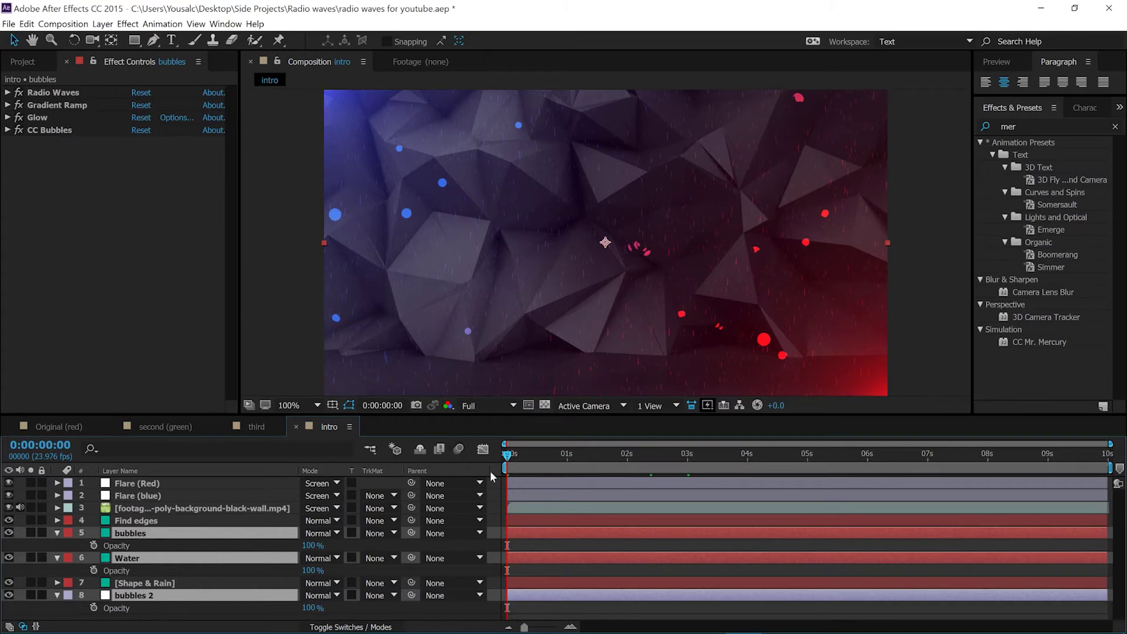
{"action": "left_click", "coordinate": [94, 545]}
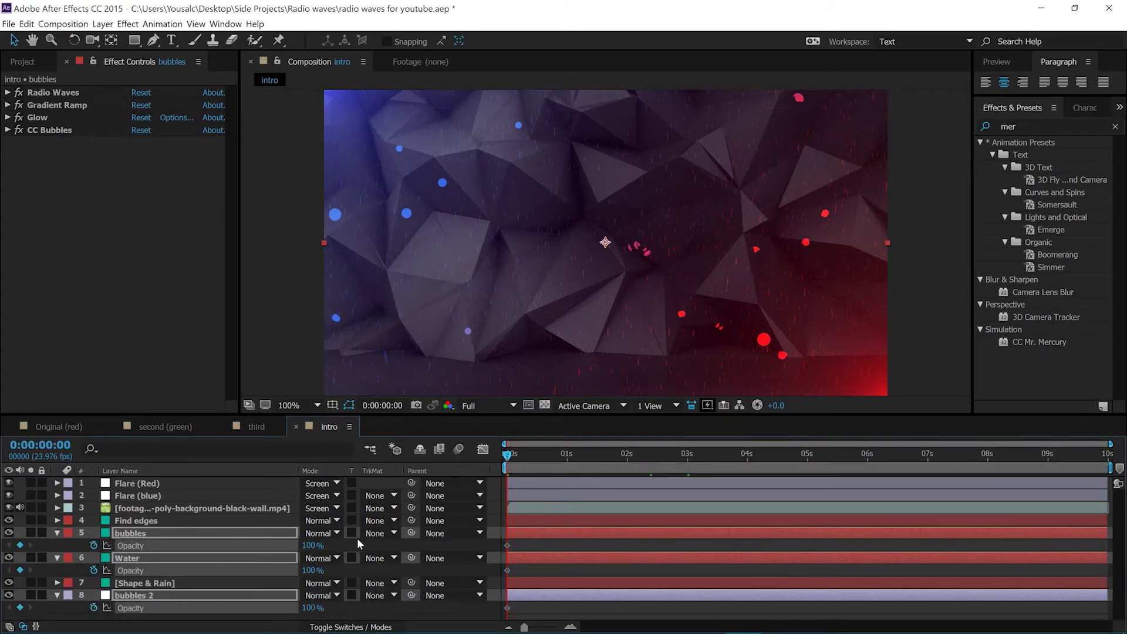
- Set the Opacity of the bubbles, Water and bubbles 2 layers to 0% at the first frame
{"action": "left_click", "coordinate": [310, 546]}
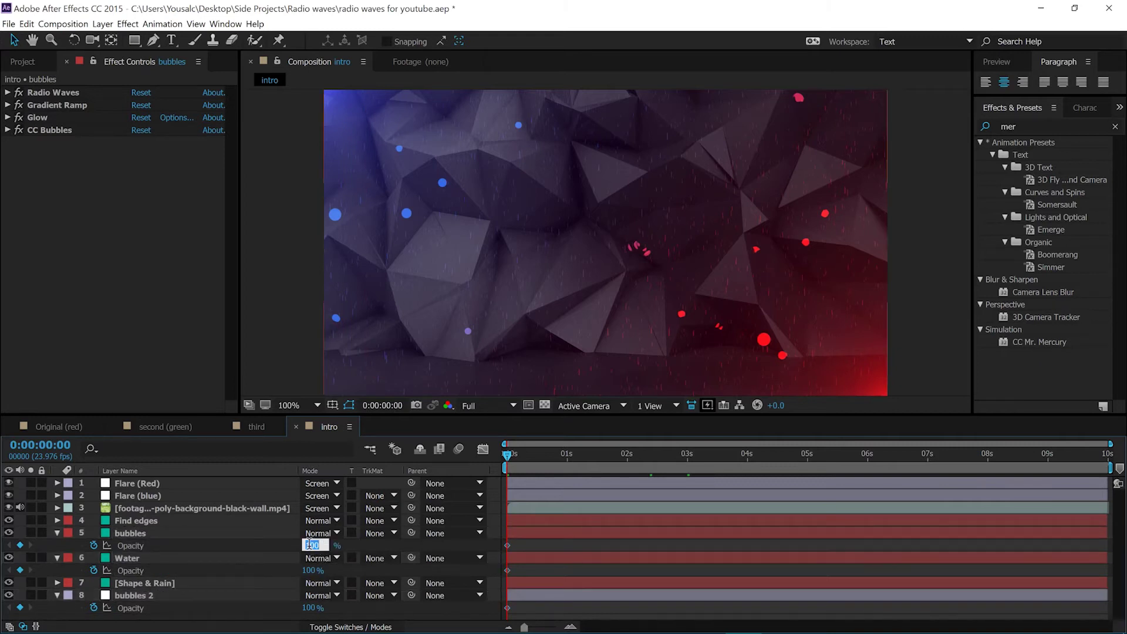
{"action": "type", "text": "0"}
{"action": "left_click", "coordinate": [309, 571]}
{"action": "type", "text": "0"}
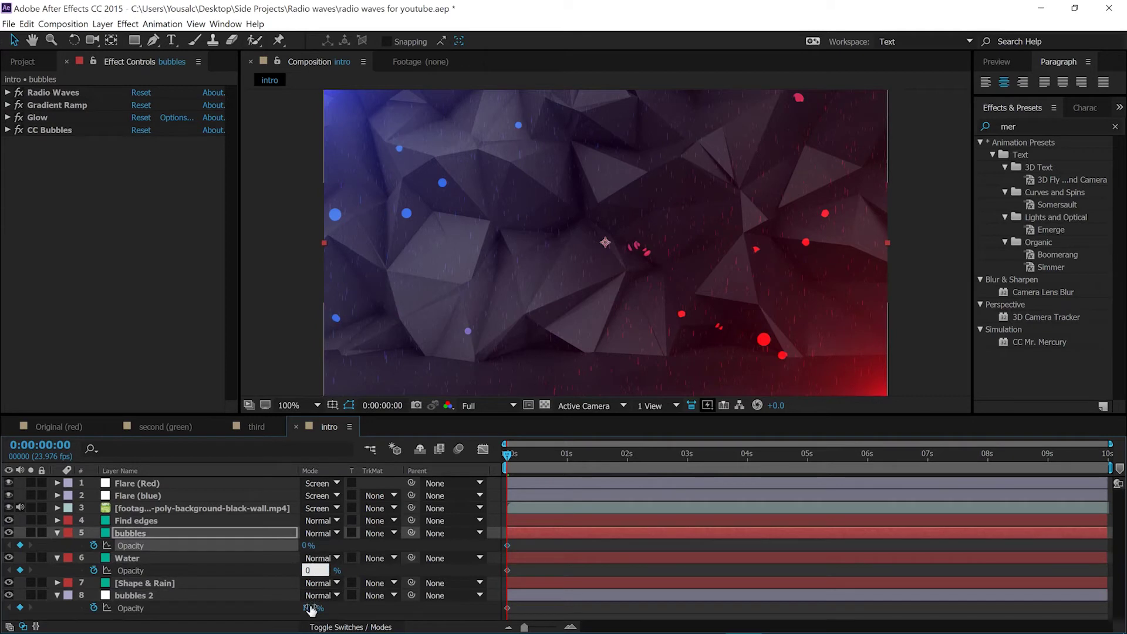
{"action": "left_click", "coordinate": [311, 608]}
{"action": "type", "text": "0"}
- Set the Opacity of the bubbles, Water and bubbles 2 layers to 100% at 0:00:01:13
{"action": "left_click_drag", "start_coordinate": [509, 459], "coordinate": [603, 457]}
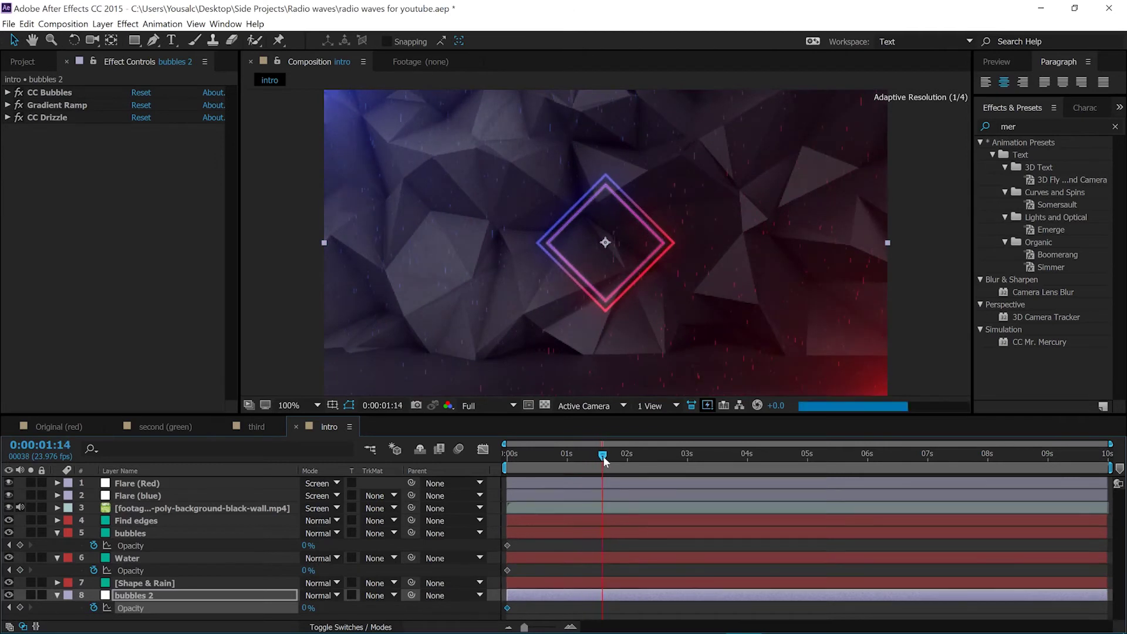
{"action": "left_click", "coordinate": [602, 457]}
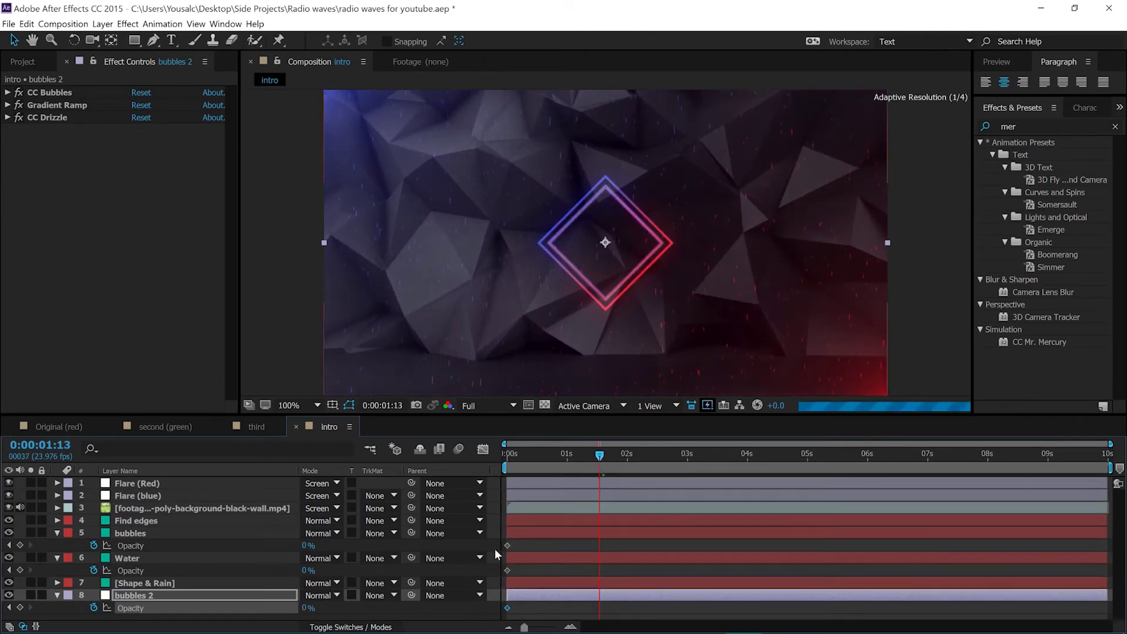
{"action": "left_click", "coordinate": [305, 546]}
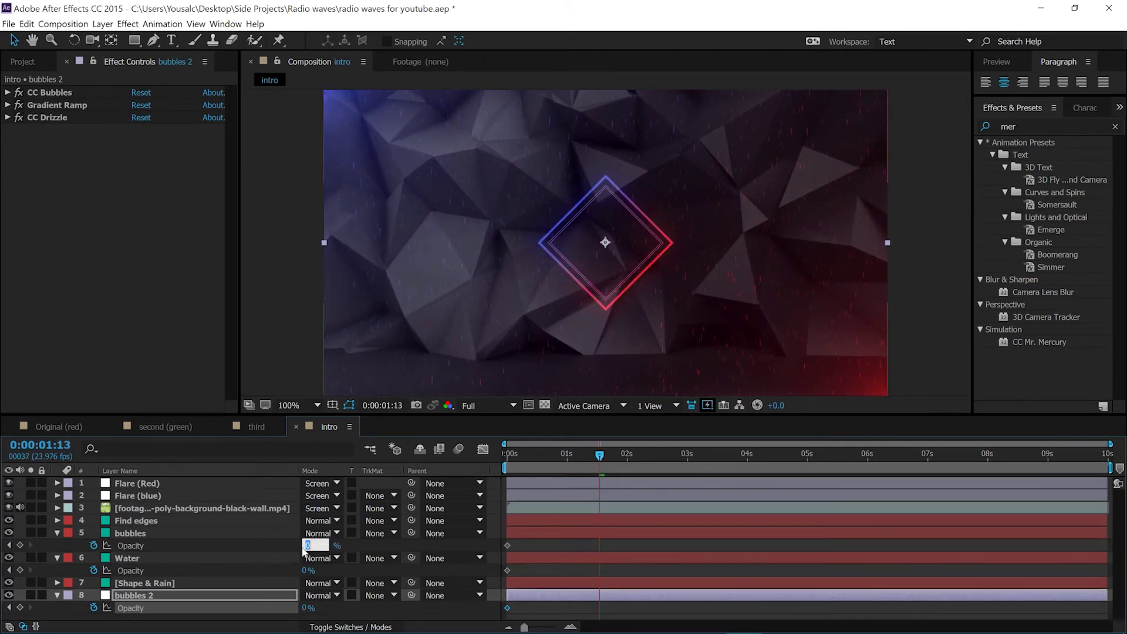
{"action": "type", "text": "100"}
{"action": "key", "text": "Return"}
{"action": "left_click", "coordinate": [308, 570]}
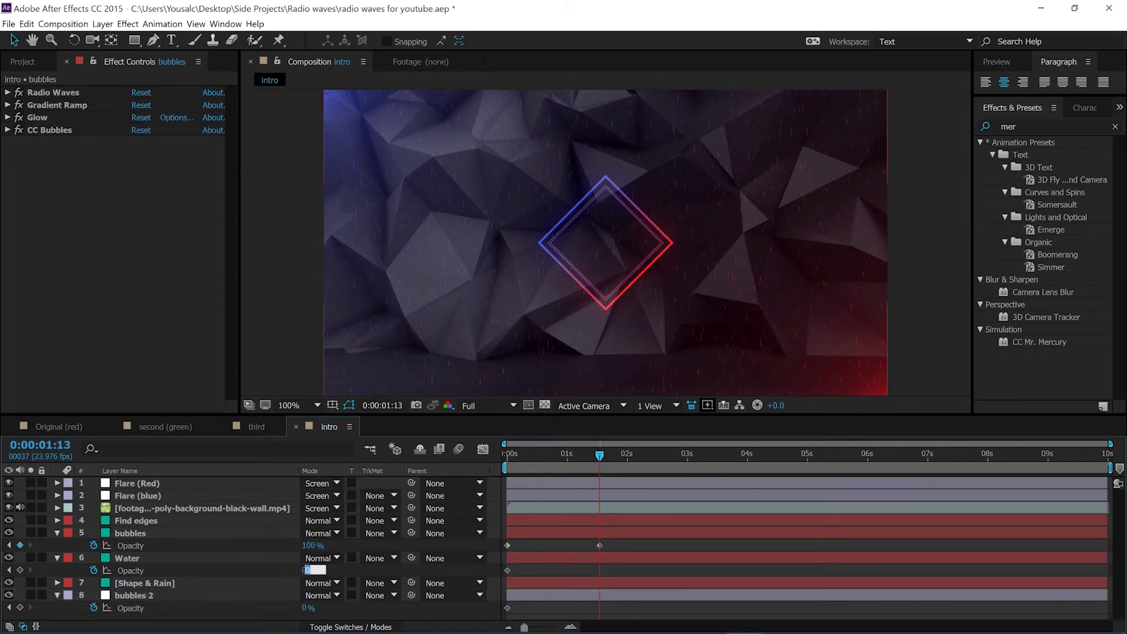
{"action": "type", "text": "100"}
{"action": "key", "text": "Return"}
{"action": "left_click", "coordinate": [307, 608]}
{"action": "type", "text": "100"}
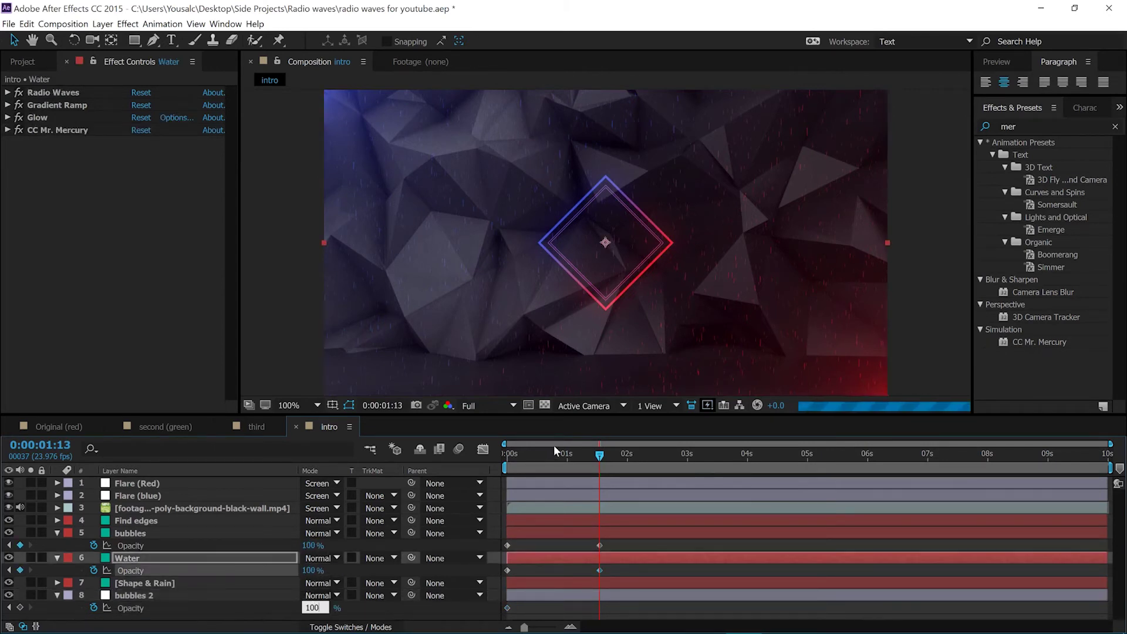
{"action": "key", "text": "Return"}
- Return to 0:00:00:01 and collapse the properties of the bubbles, Water and bubbles 2 layers
{"action": "left_click_drag", "start_coordinate": [599, 461], "coordinate": [500, 457]}
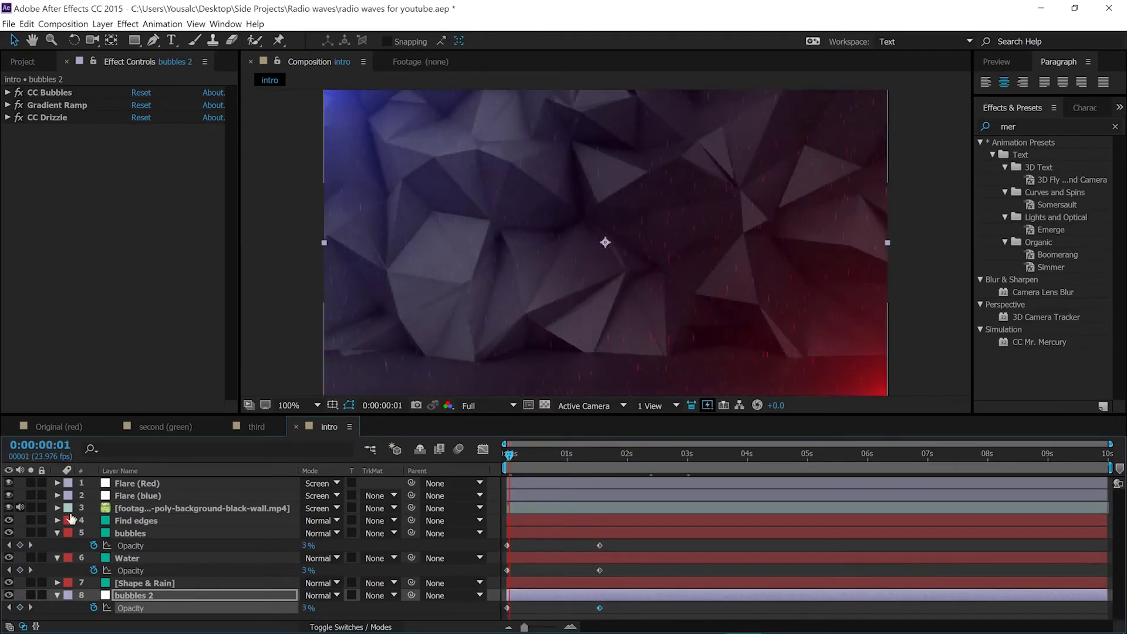
{"action": "left_click", "coordinate": [57, 533]}
{"action": "left_click", "coordinate": [57, 545]}
{"action": "left_click", "coordinate": [56, 558]}
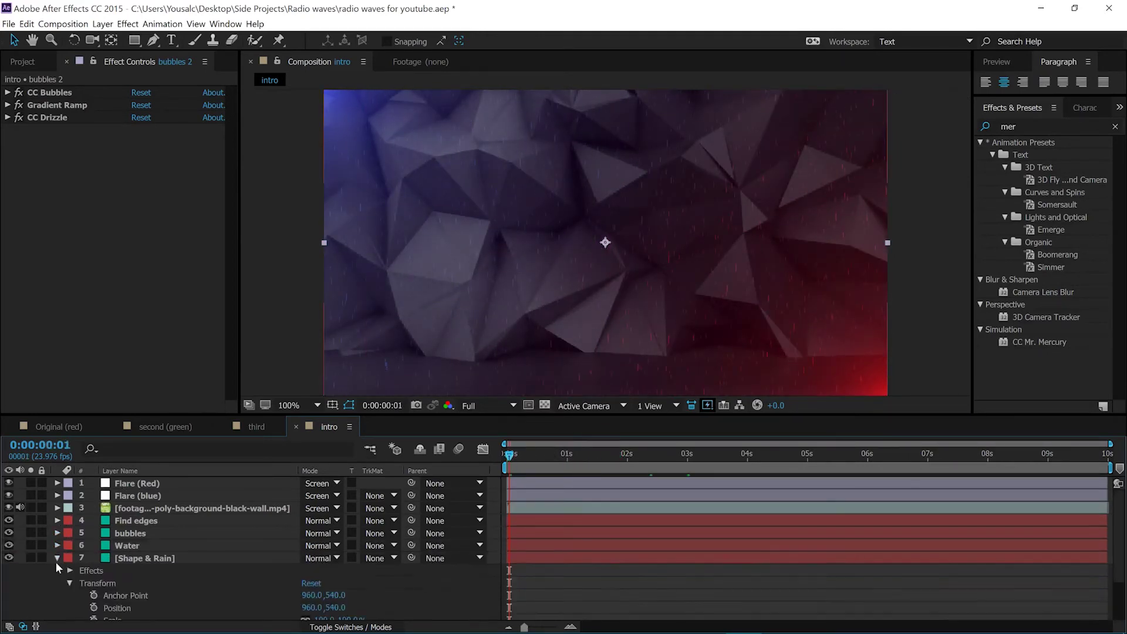
{"action": "scroll", "coordinate": [55, 562], "scroll_direction": "down", "scroll_amount": 1}
{"action": "left_click", "coordinate": [57, 527]}
{"action": "left_click", "coordinate": [57, 571]}
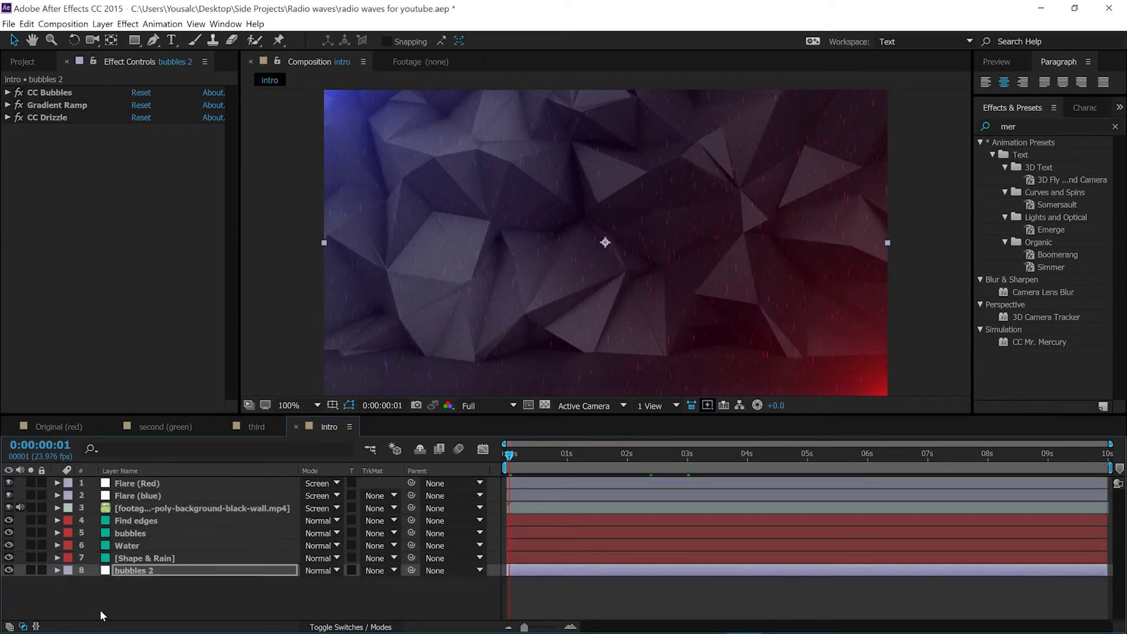
{"action": "left_click", "coordinate": [117, 600]}
- Create a text layer reading "msp" and place it between Flare (blue) and the low-poly background footage
{"action": "right_click", "coordinate": [150, 585]}
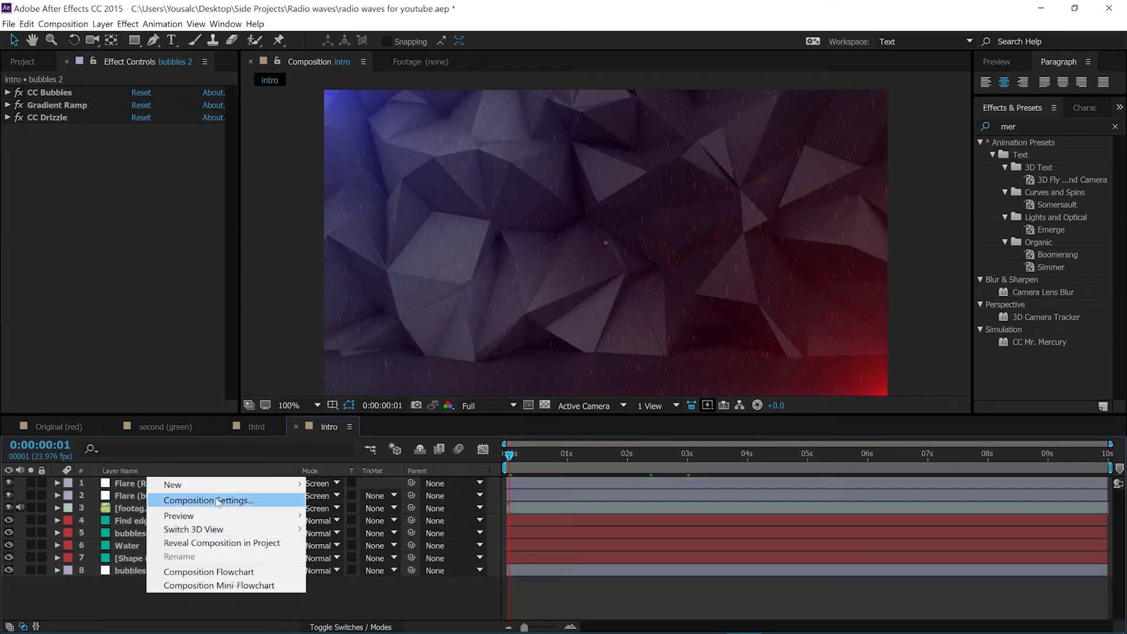
{"action": "mouse_move", "coordinate": [290, 491]}
{"action": "left_click", "coordinate": [346, 501]}
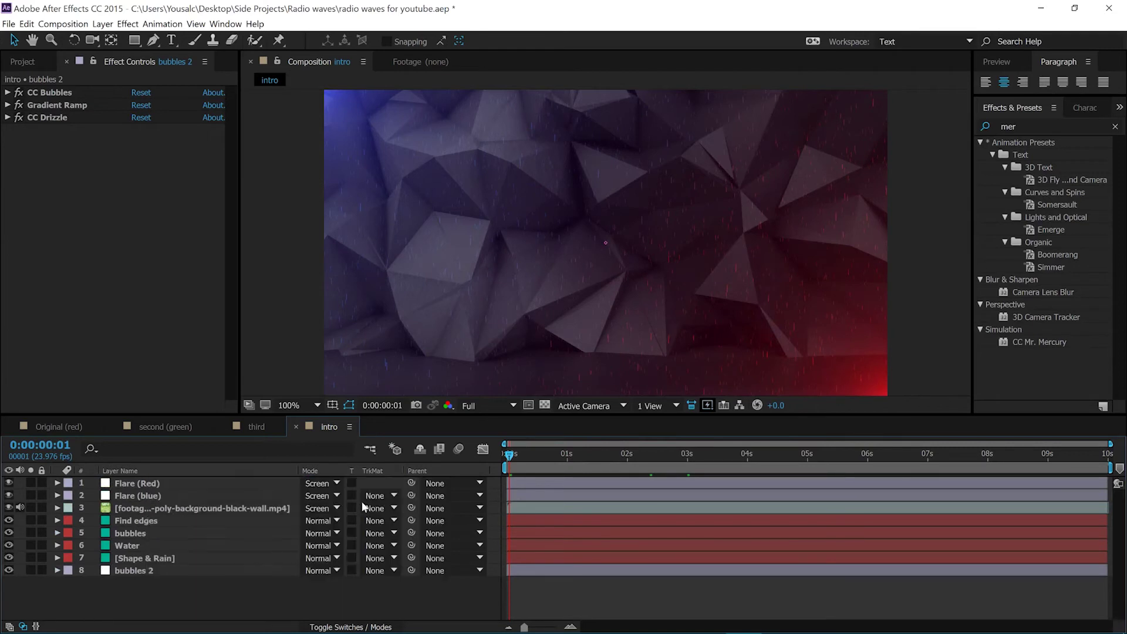
{"action": "left_click_drag", "start_coordinate": [195, 486], "coordinate": [204, 508]}
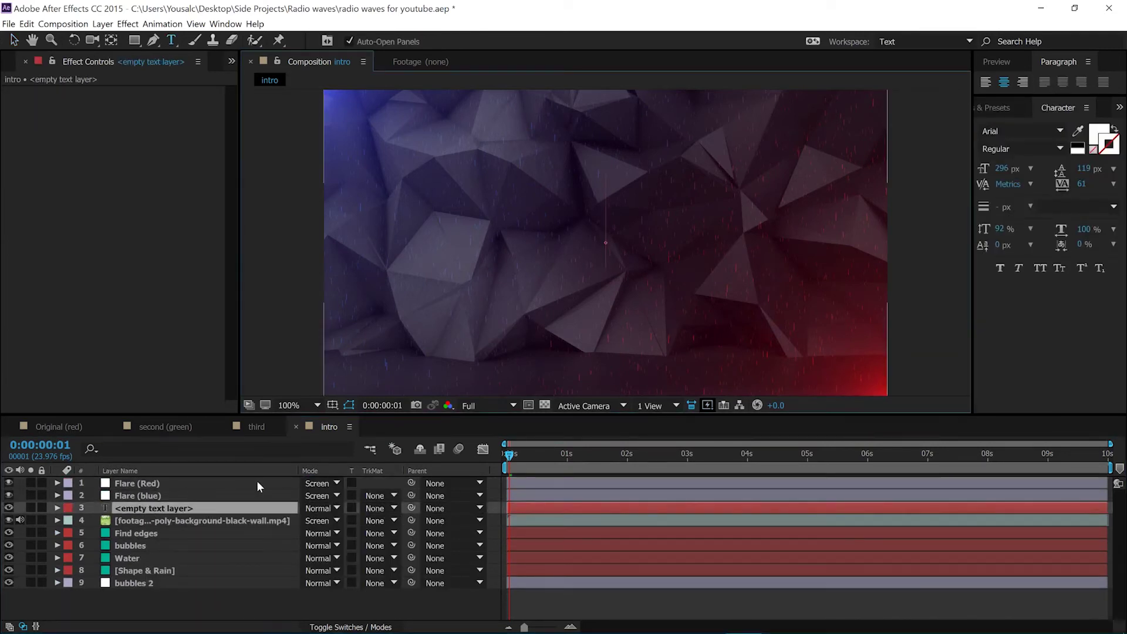
{"action": "type", "text": "msp"}
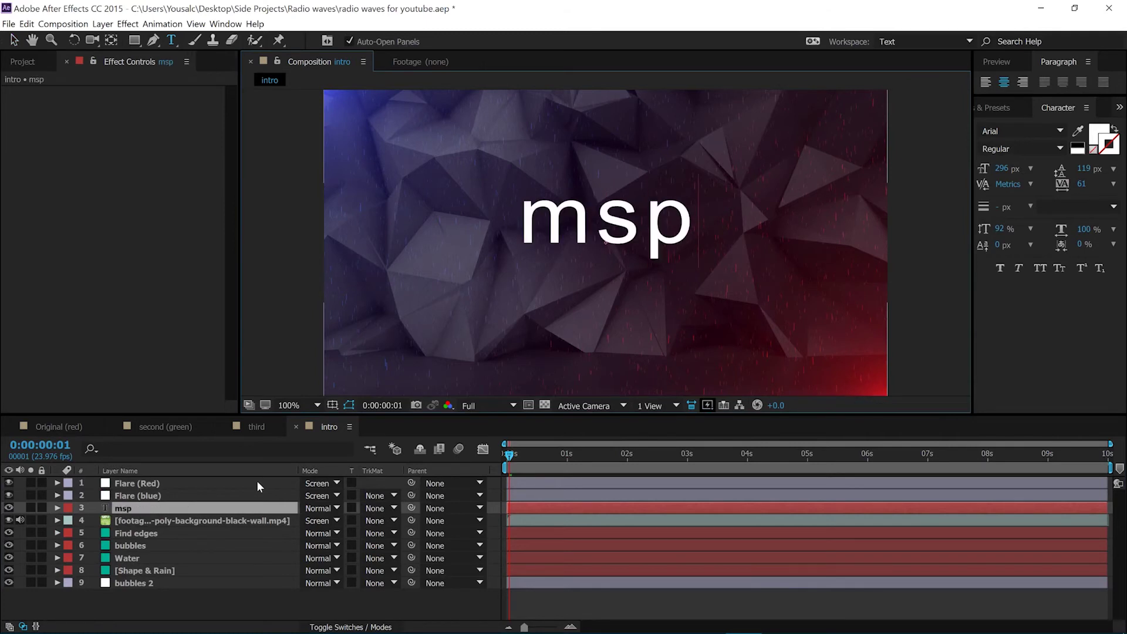
- Try the Autobahn font on the msp text, then set it to Autobahn Stencil
{"action": "left_click", "coordinate": [15, 40]}
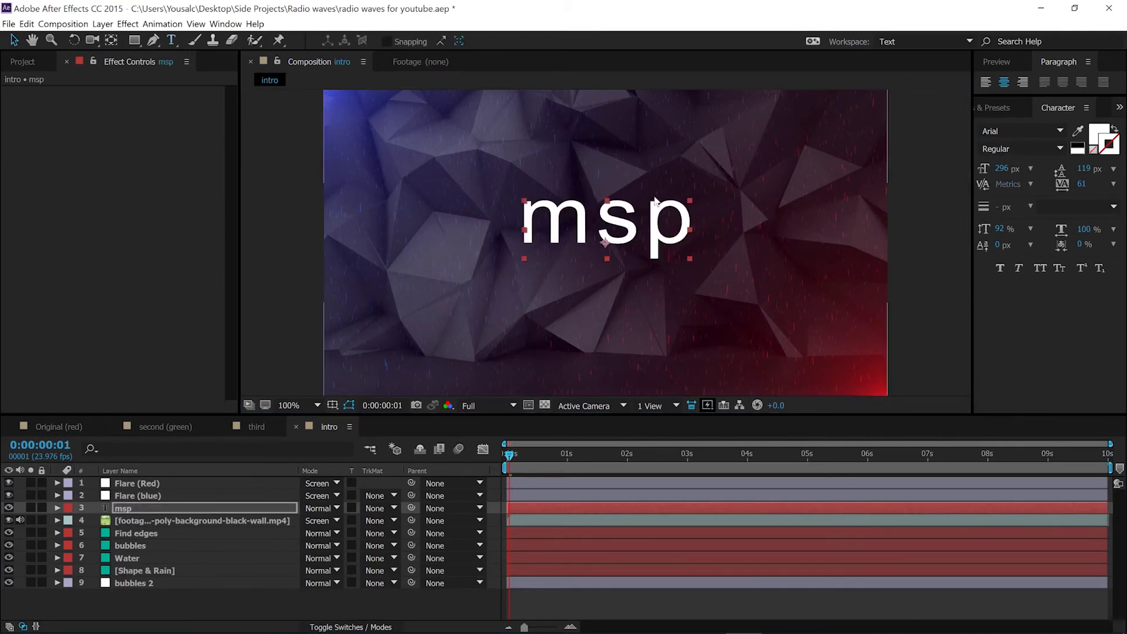
{"action": "left_click", "coordinate": [1060, 131]}
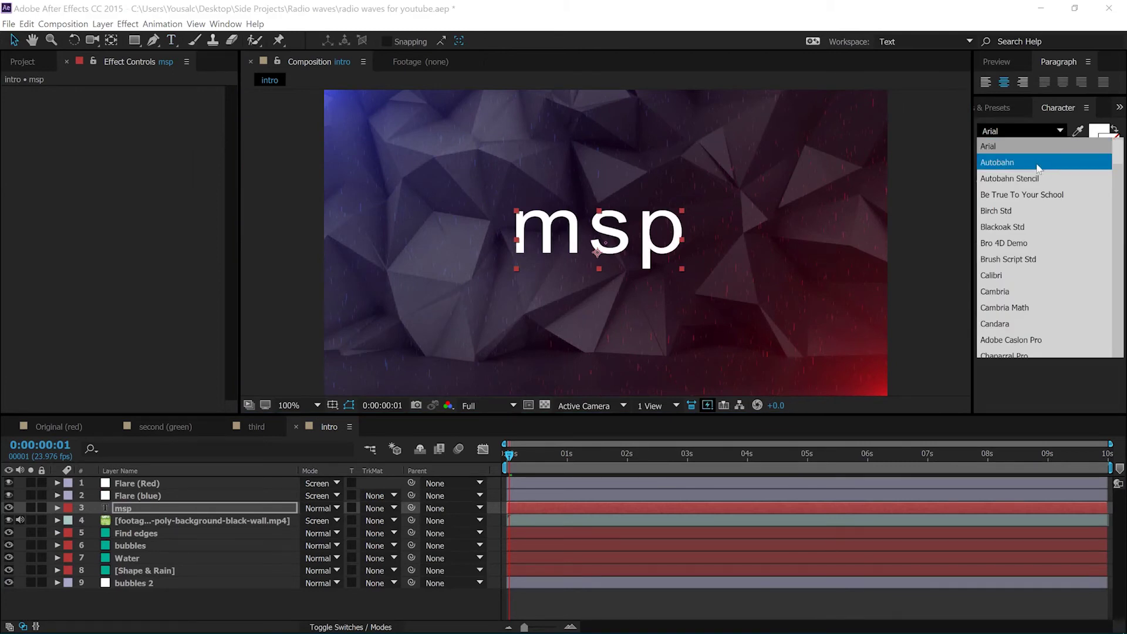
{"action": "left_click", "coordinate": [1037, 162]}
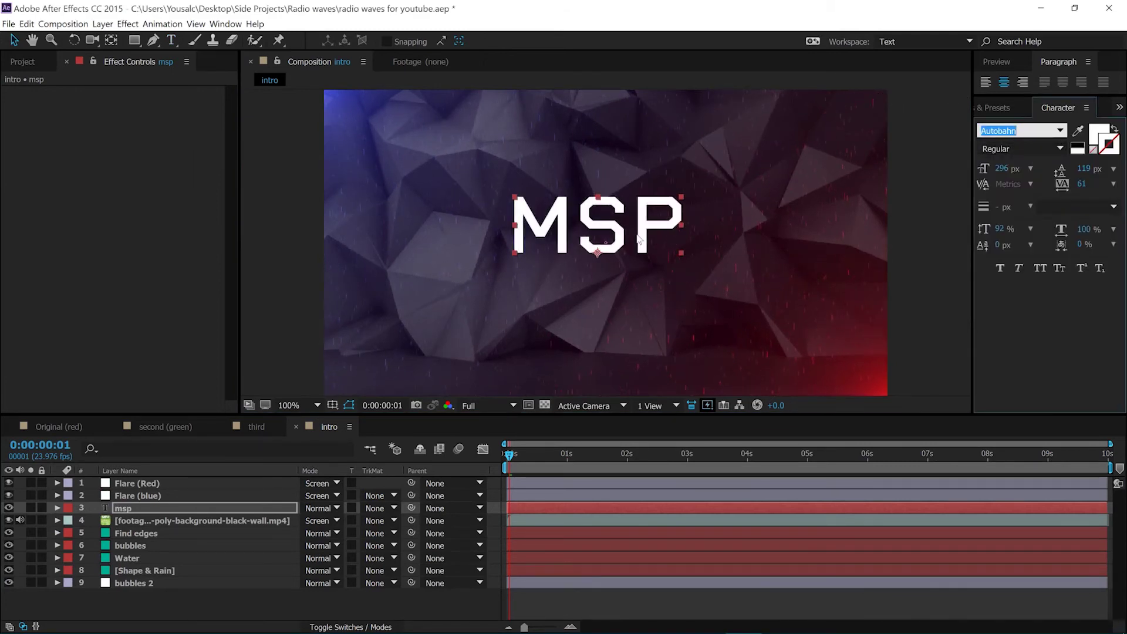
{"action": "left_click", "coordinate": [1060, 131]}
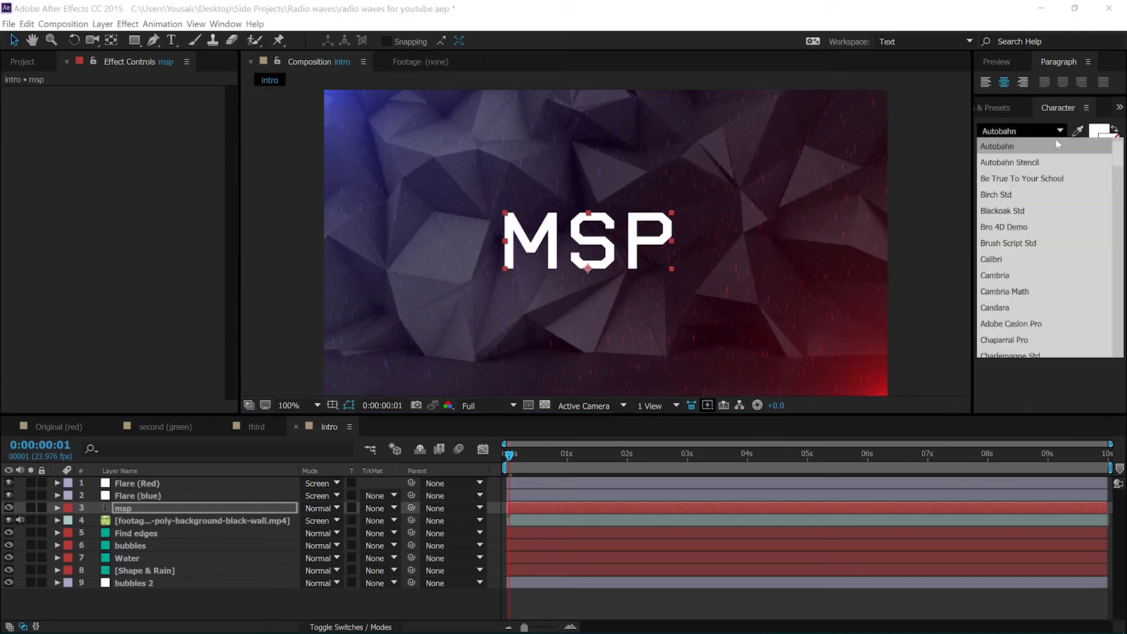
{"action": "left_click", "coordinate": [1039, 163]}
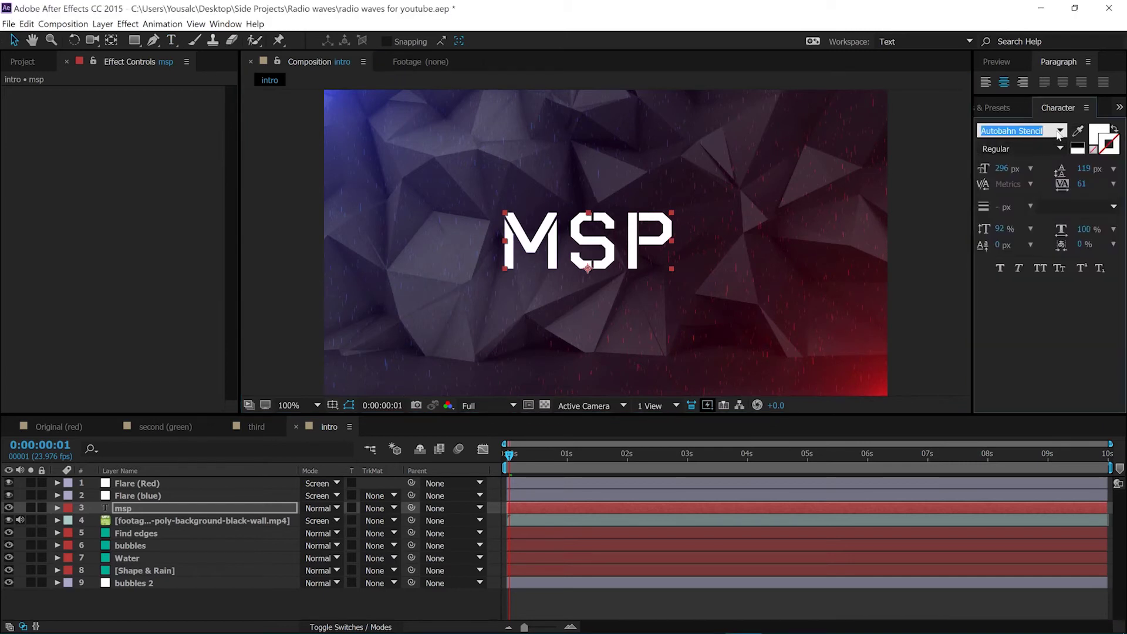
- Move the msp text to the centre of the frame and check it against the diamond at 0:00:02:16
{"action": "left_click_drag", "start_coordinate": [605, 268], "coordinate": [626, 263]}
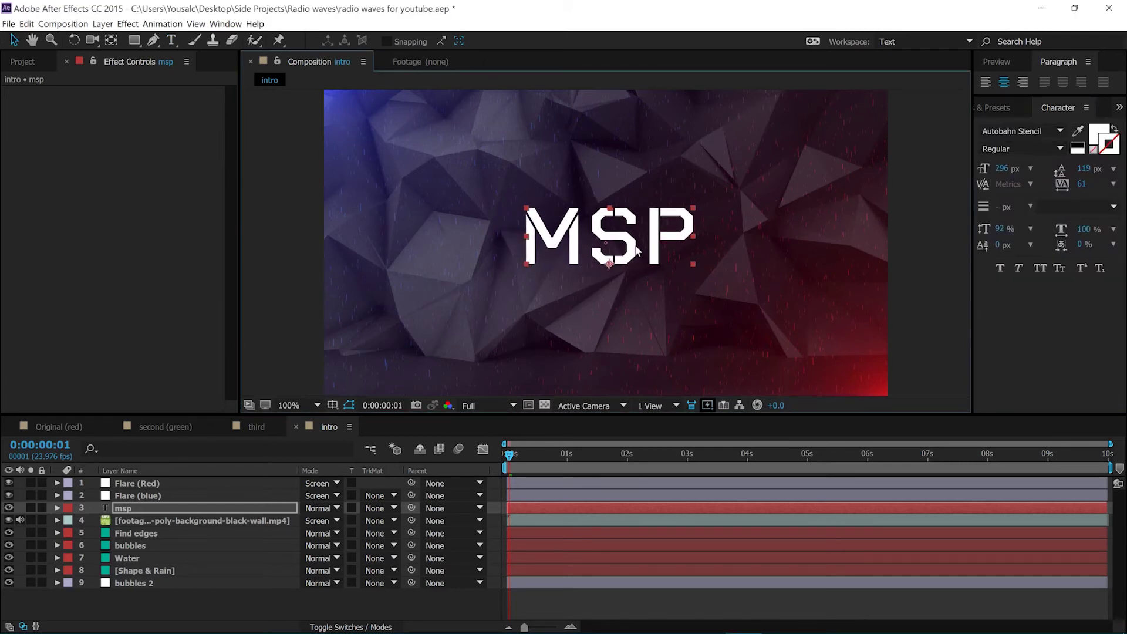
{"action": "left_click_drag", "start_coordinate": [512, 458], "coordinate": [627, 458]}
{"action": "left_click_drag", "start_coordinate": [664, 456], "coordinate": [667, 456]}
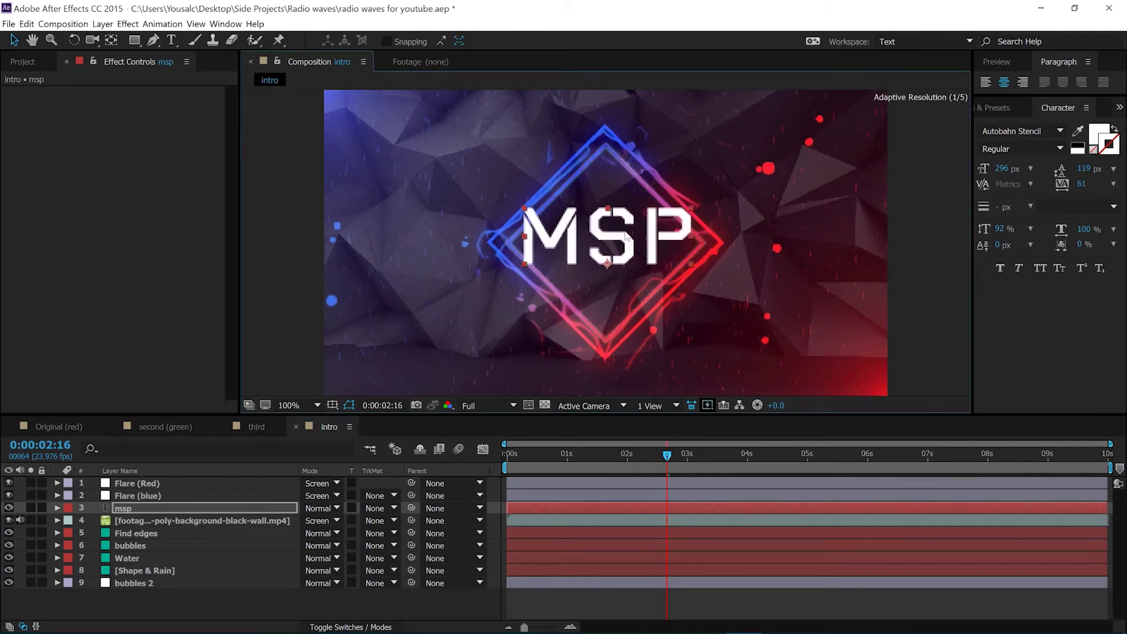
- Copy the Gradient Ramp effect from the Shape & Rain layer and paste it onto the msp text layer
{"action": "left_click", "coordinate": [146, 568]}
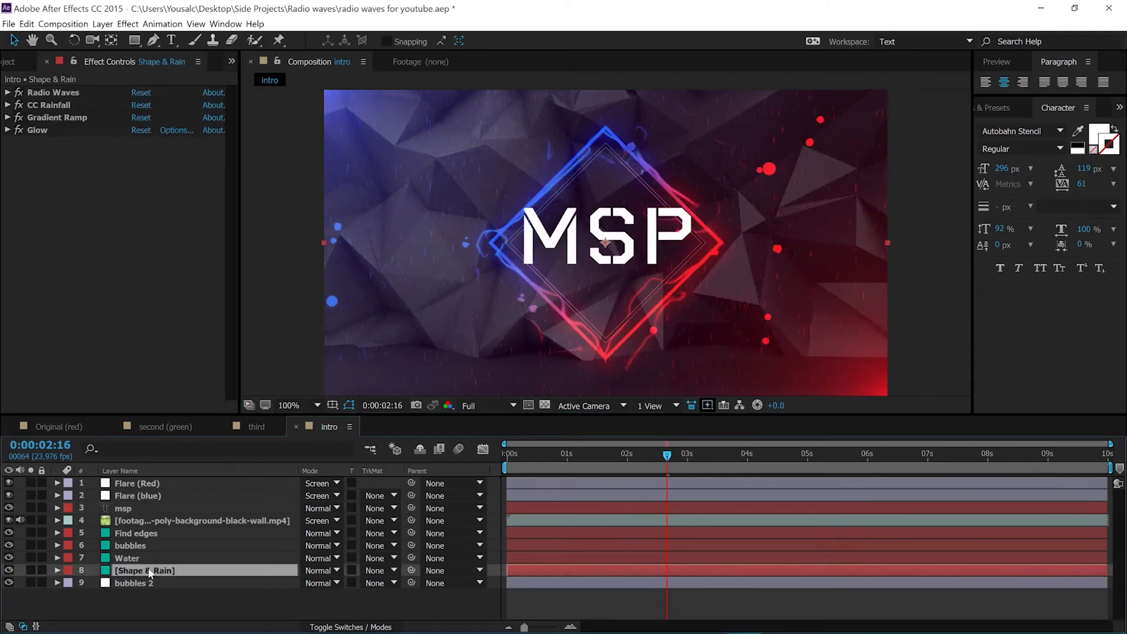
{"action": "left_click", "coordinate": [57, 118]}
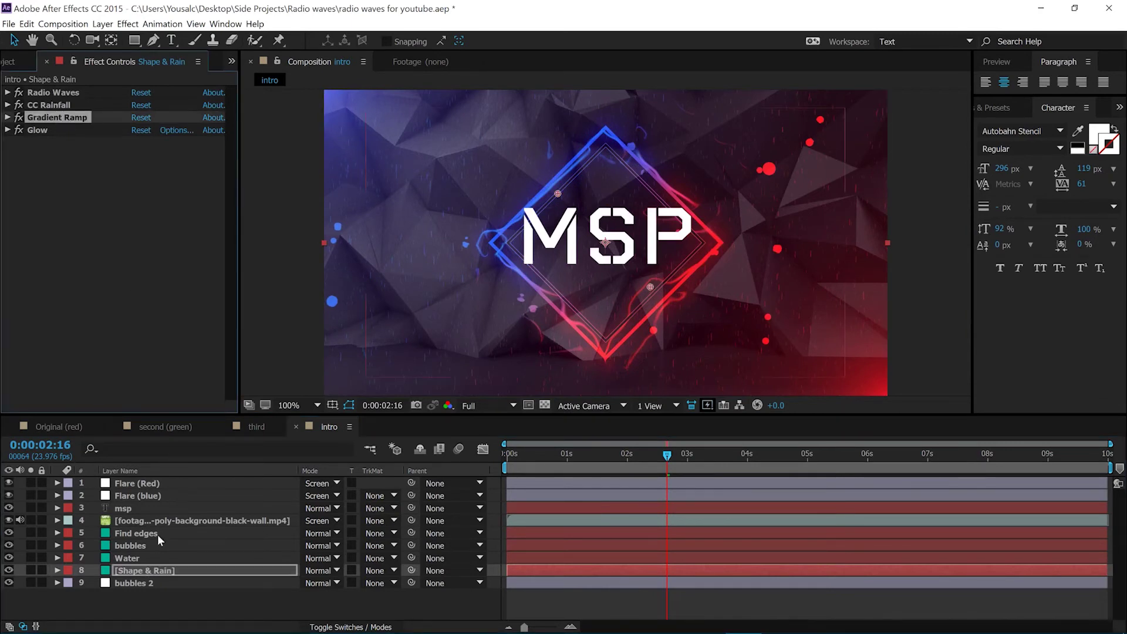
{"action": "left_click", "coordinate": [144, 509]}
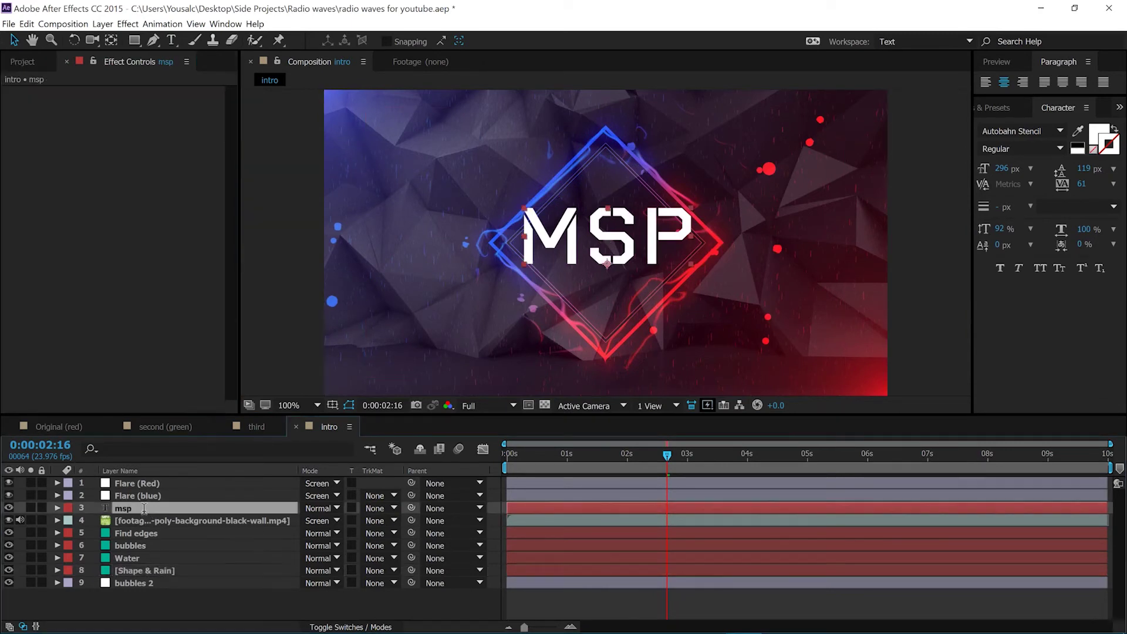
{"action": "left_click", "coordinate": [100, 280]}
{"action": "key", "text": "ctrl+v"}
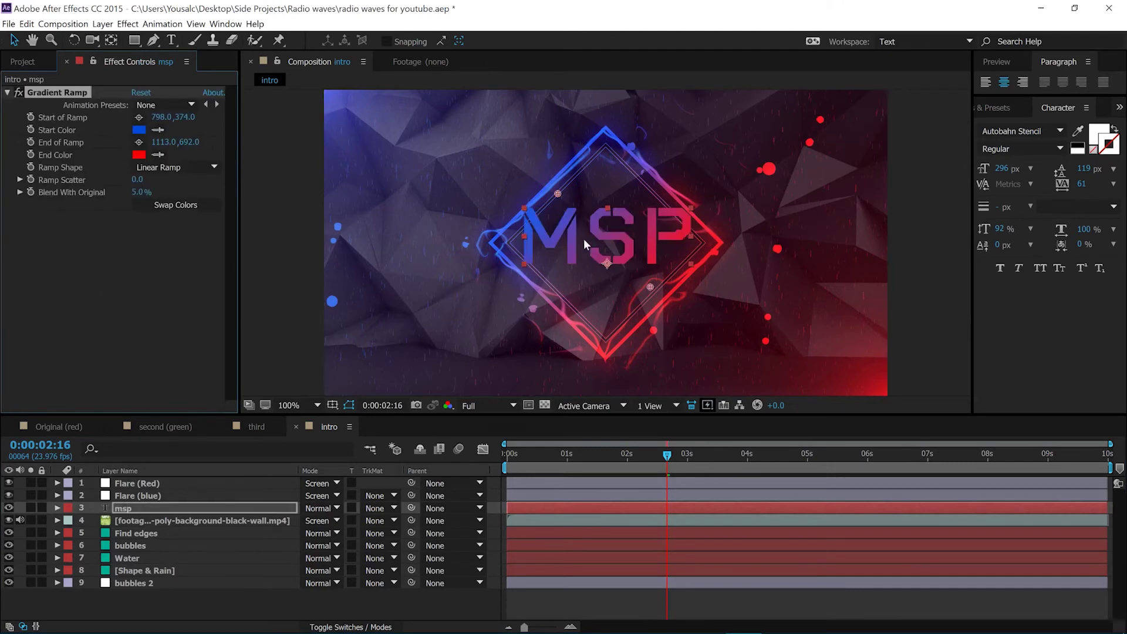
- Thicken the msp text with a 15 px stroke over fill and adjust its position within the diamond
{"action": "left_click_drag", "start_coordinate": [637, 227], "coordinate": [647, 248]}
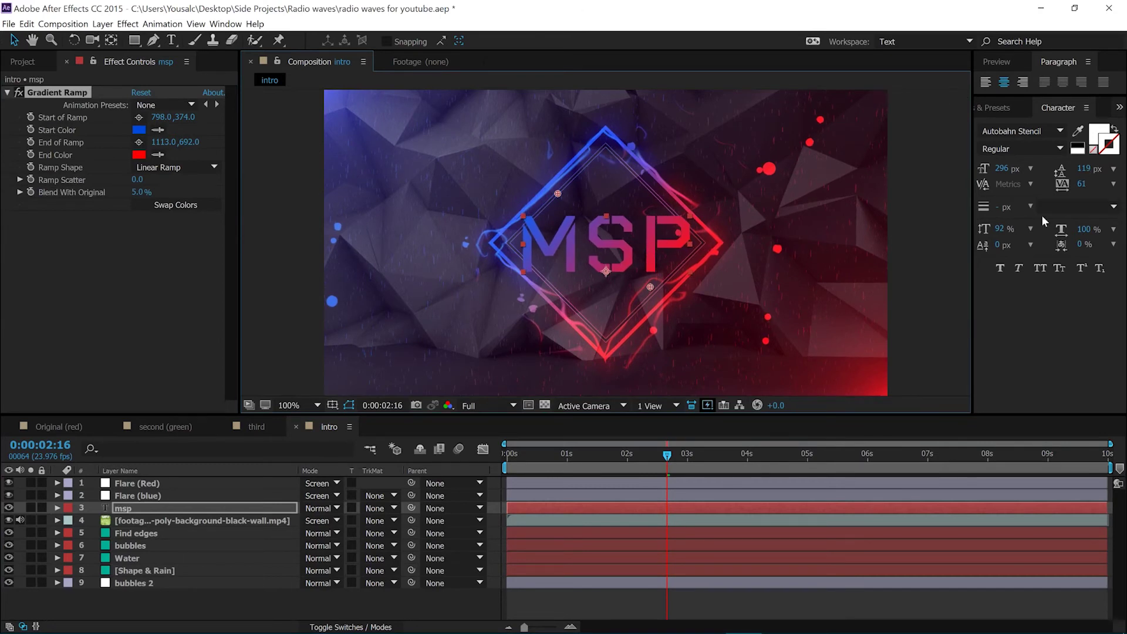
{"action": "left_click_drag", "start_coordinate": [1002, 207], "coordinate": [996, 205]}
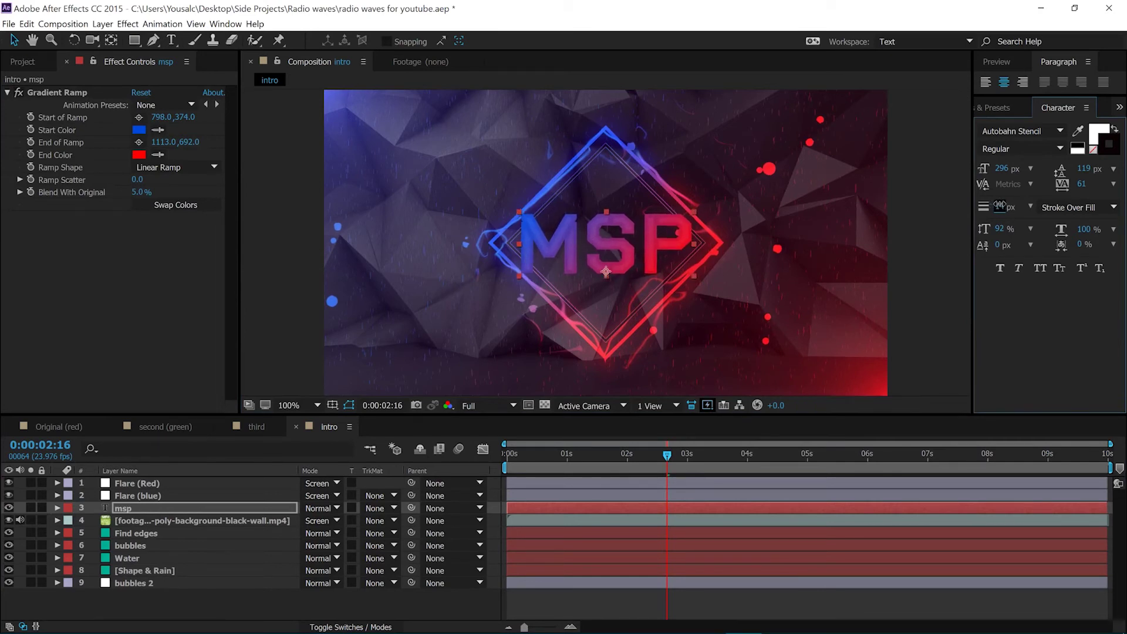
{"action": "left_click", "coordinate": [1015, 342]}
{"action": "left_click_drag", "start_coordinate": [597, 247], "coordinate": [599, 251]}
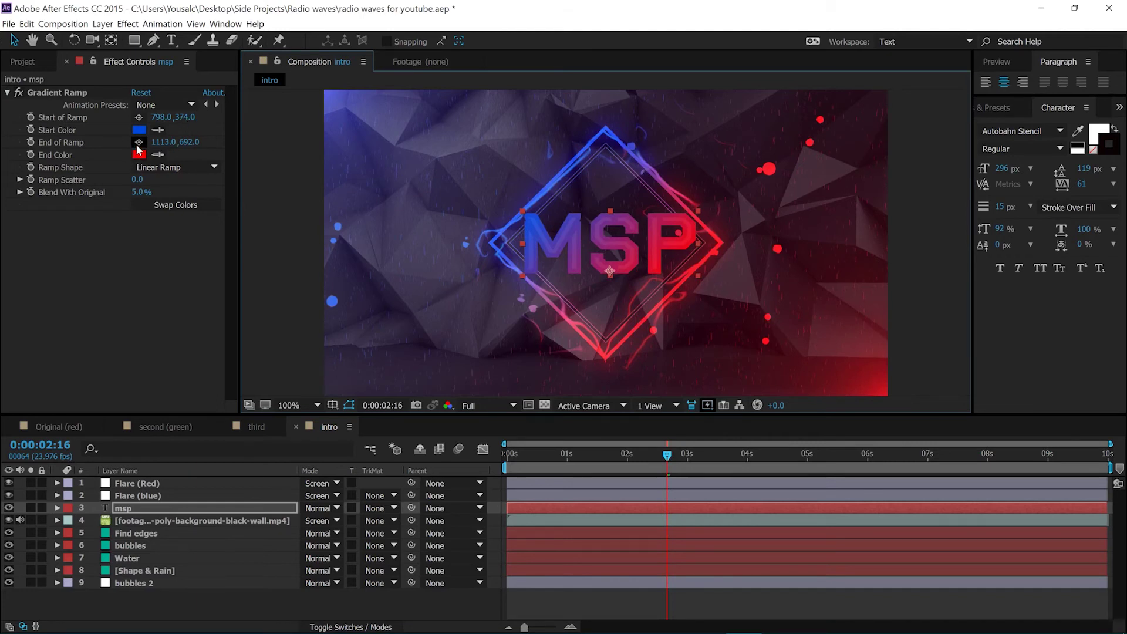
- Reposition the msp Gradient Ramp with its start point just above the M and its end point just below the P, and collapse the effect
{"action": "left_click", "coordinate": [84, 94]}
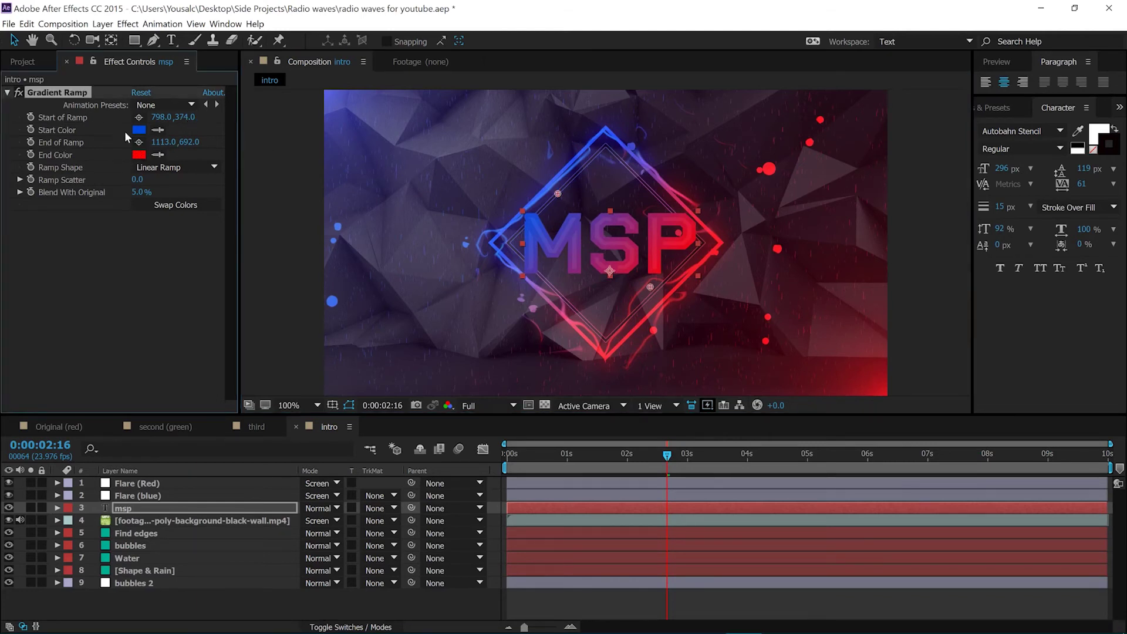
{"action": "left_click", "coordinate": [139, 143]}
{"action": "left_click", "coordinate": [690, 282]}
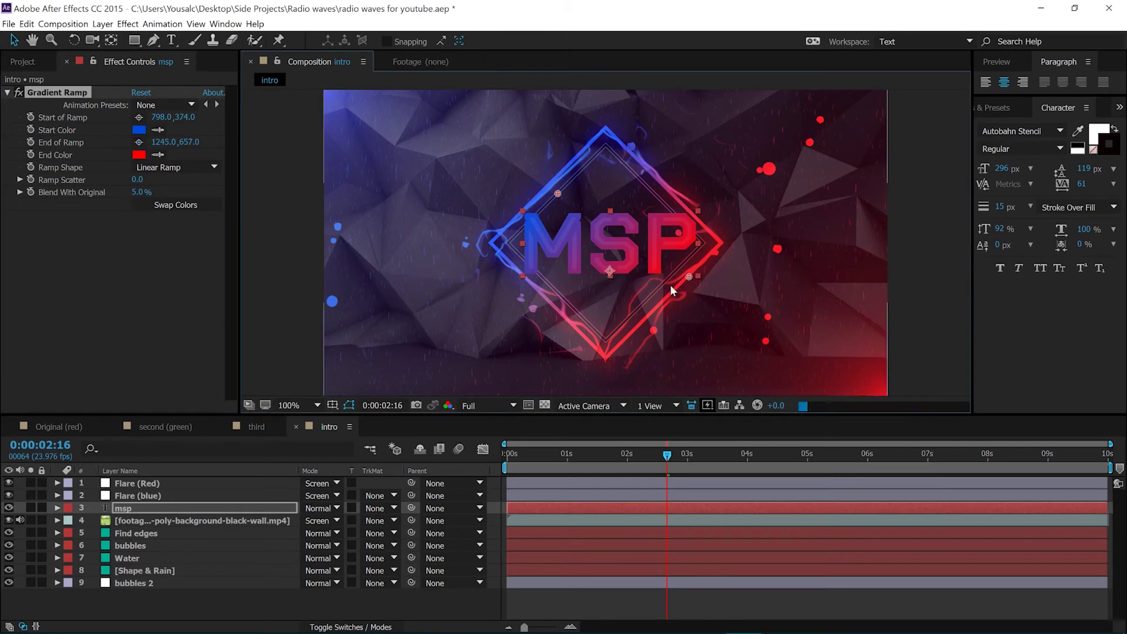
{"action": "mouse_move", "coordinate": [691, 281]}
{"action": "left_mouse_down"}
{"action": "mouse_move", "coordinate": [699, 290]}
{"action": "mouse_move", "coordinate": [688, 290]}
{"action": "left_mouse_up"}
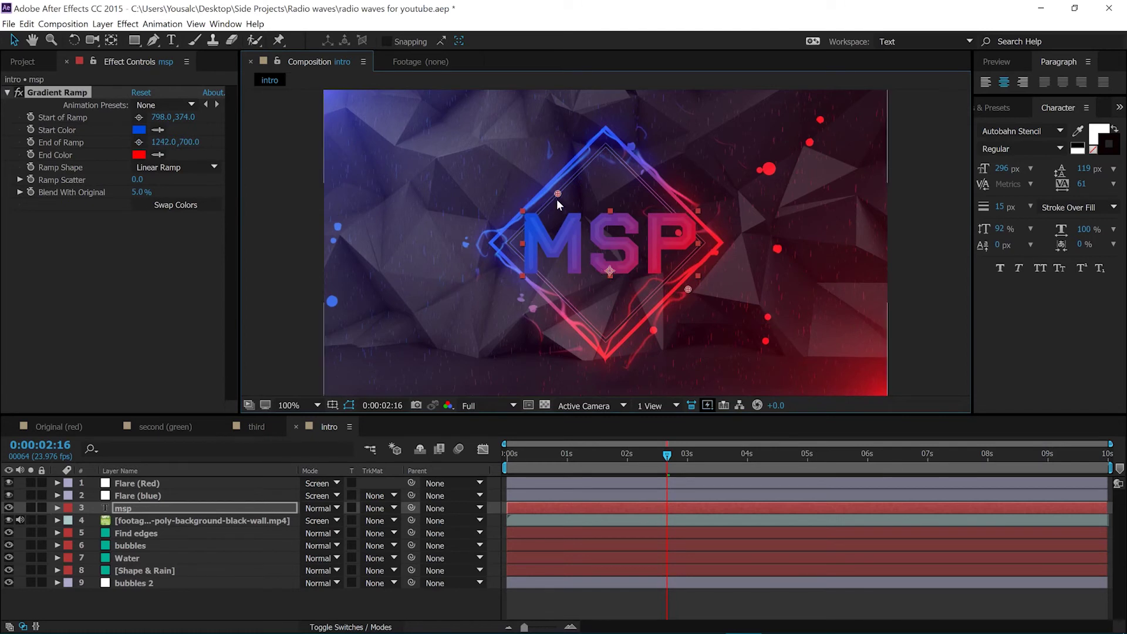
{"action": "mouse_move", "coordinate": [557, 199]}
{"action": "left_mouse_down"}
{"action": "mouse_move", "coordinate": [544, 201]}
{"action": "mouse_move", "coordinate": [562, 215]}
{"action": "left_mouse_up"}
{"action": "left_click", "coordinate": [8, 93]}
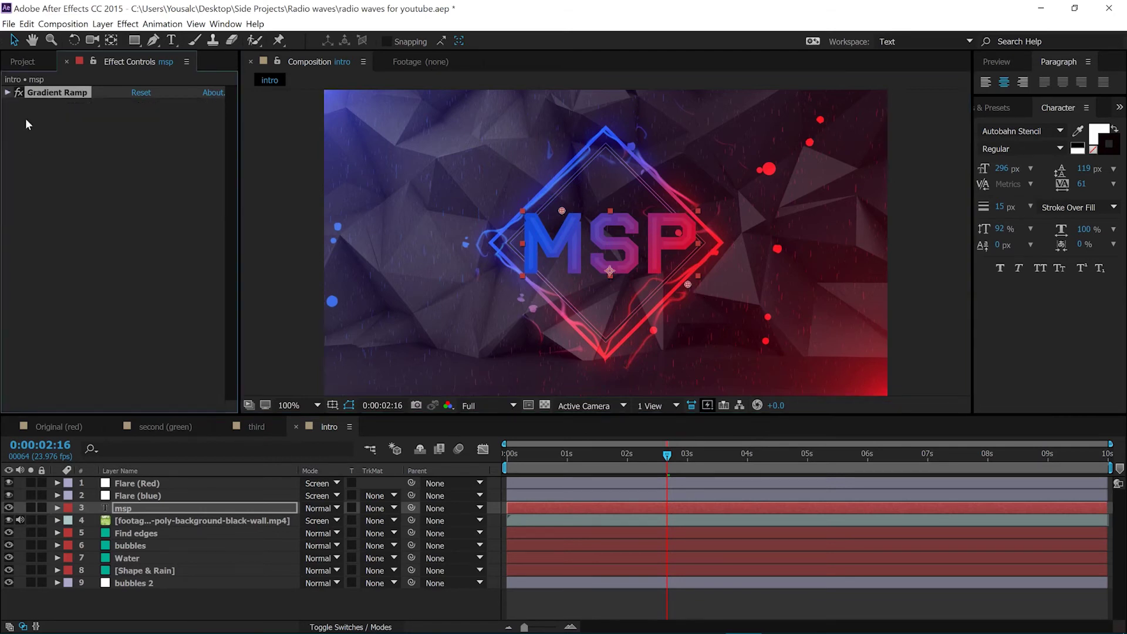
{"action": "left_click", "coordinate": [26, 124]}
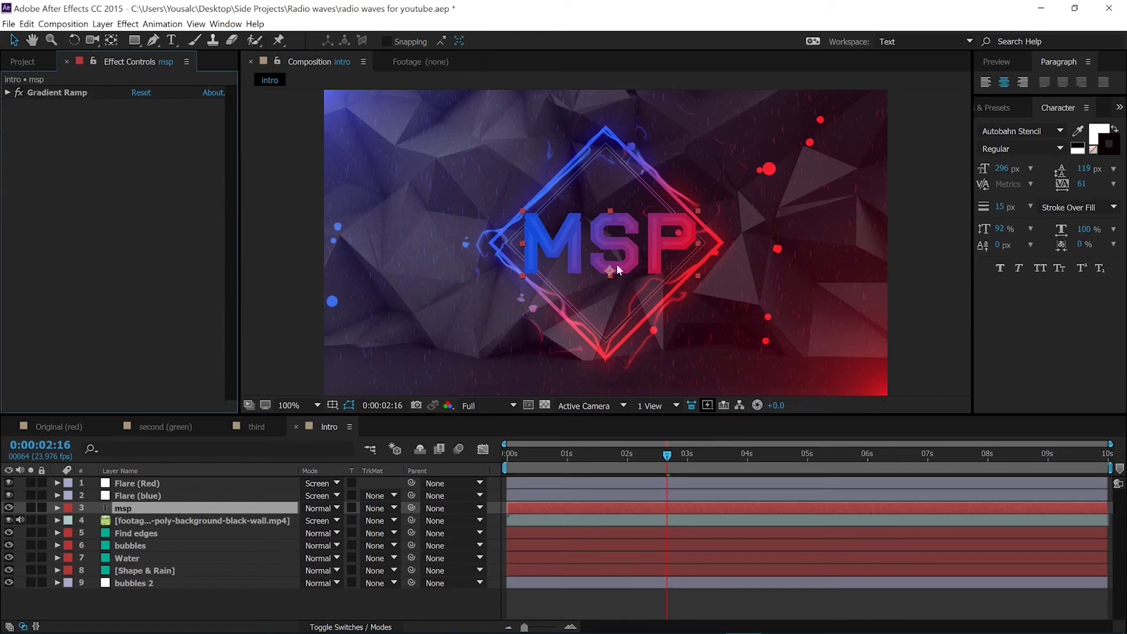
- Shift the msp text back toward the middle of the diamond and set its Scale to 116%
{"action": "mouse_move", "coordinate": [608, 233]}
{"action": "left_mouse_down"}
{"action": "mouse_move", "coordinate": [587, 246]}
{"action": "mouse_move", "coordinate": [597, 241]}
{"action": "left_mouse_up"}
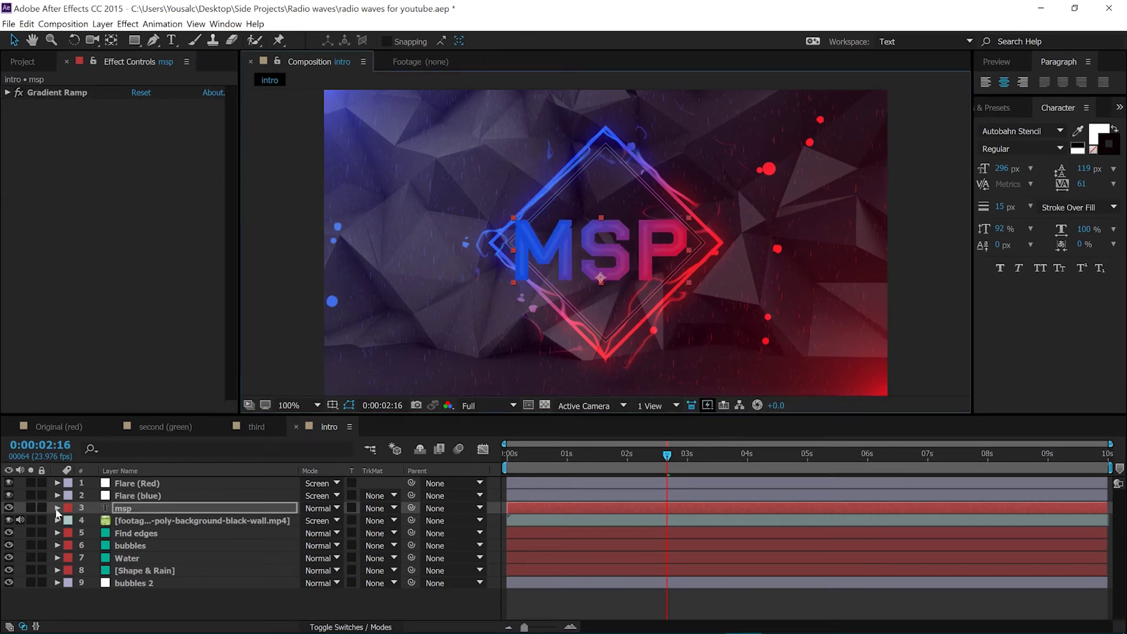
{"action": "left_click", "coordinate": [57, 508]}
{"action": "left_click", "coordinate": [183, 509]}
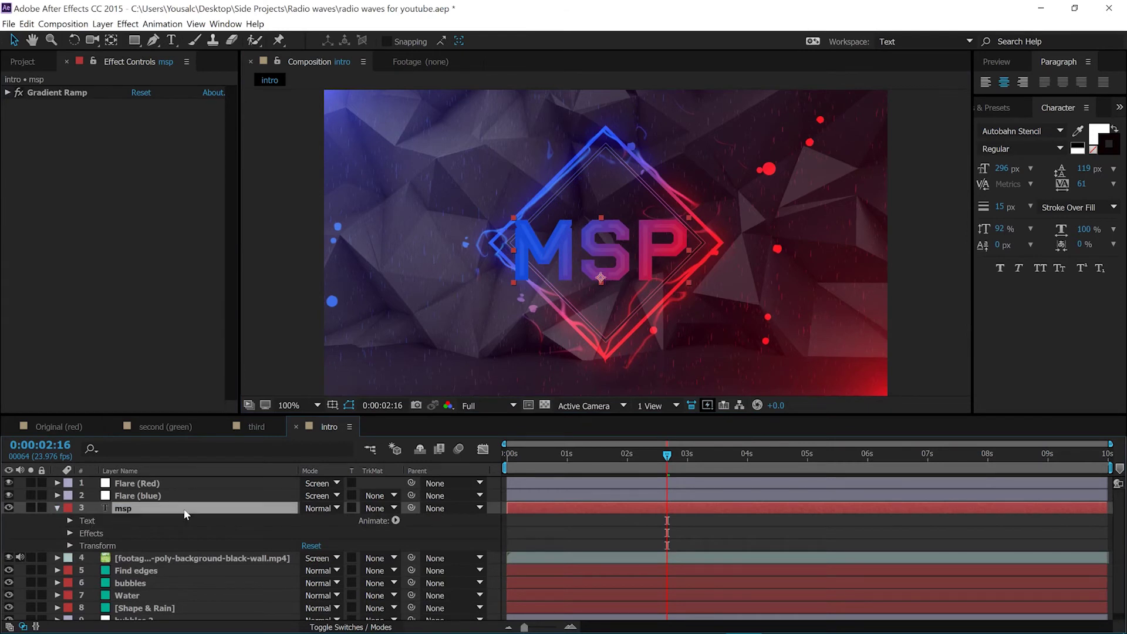
{"action": "key", "text": "s"}
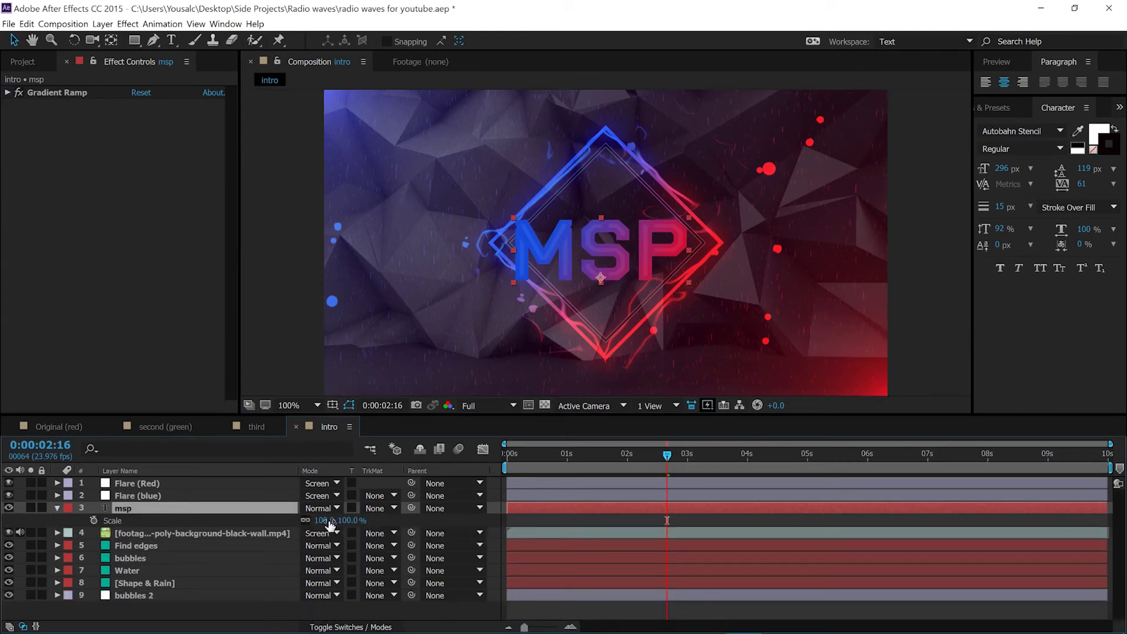
{"action": "left_click_drag", "start_coordinate": [331, 524], "coordinate": [600, 278]}
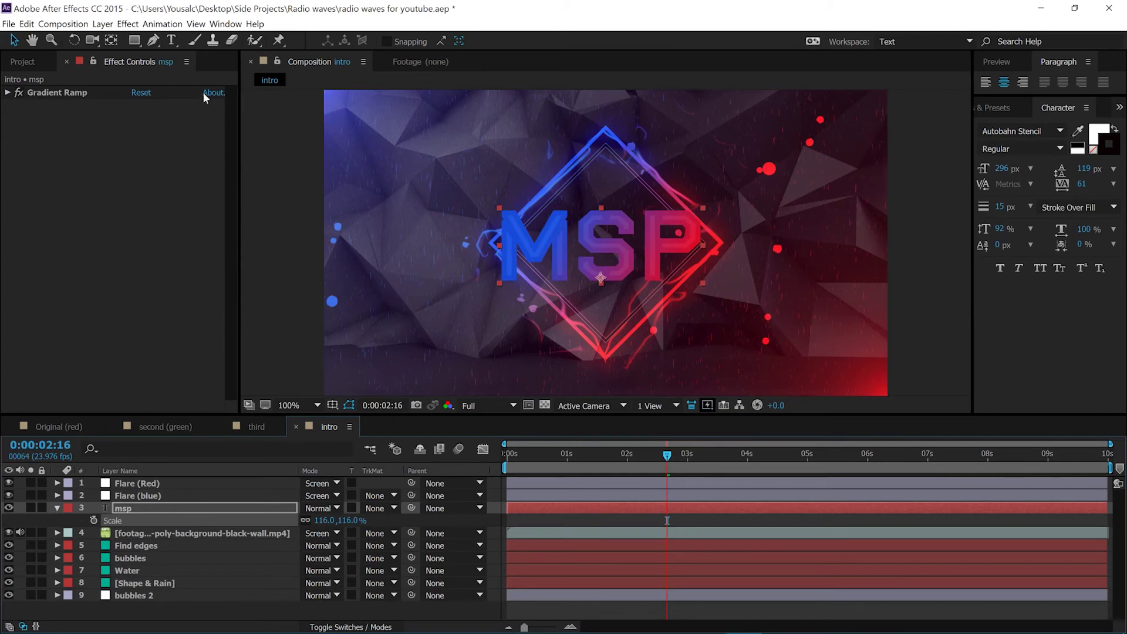
- Move the msp layer's anchor point to the middle of the letters and scale the text to 85%, centred in the diamond
{"action": "left_click", "coordinate": [109, 39]}
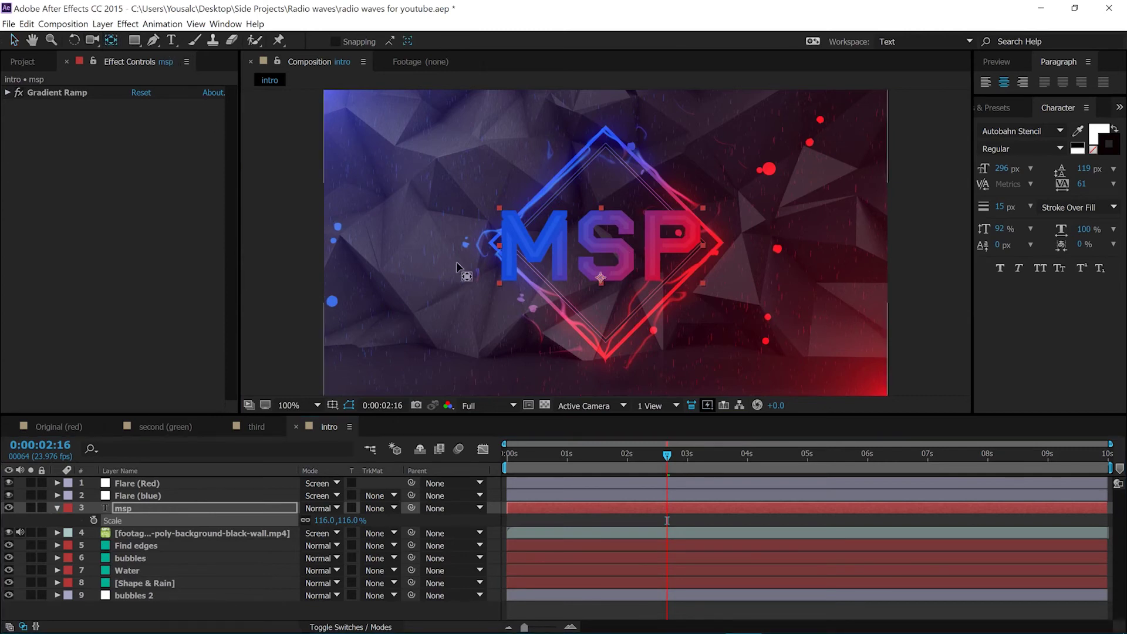
{"action": "left_click_drag", "start_coordinate": [600, 278], "coordinate": [600, 247]}
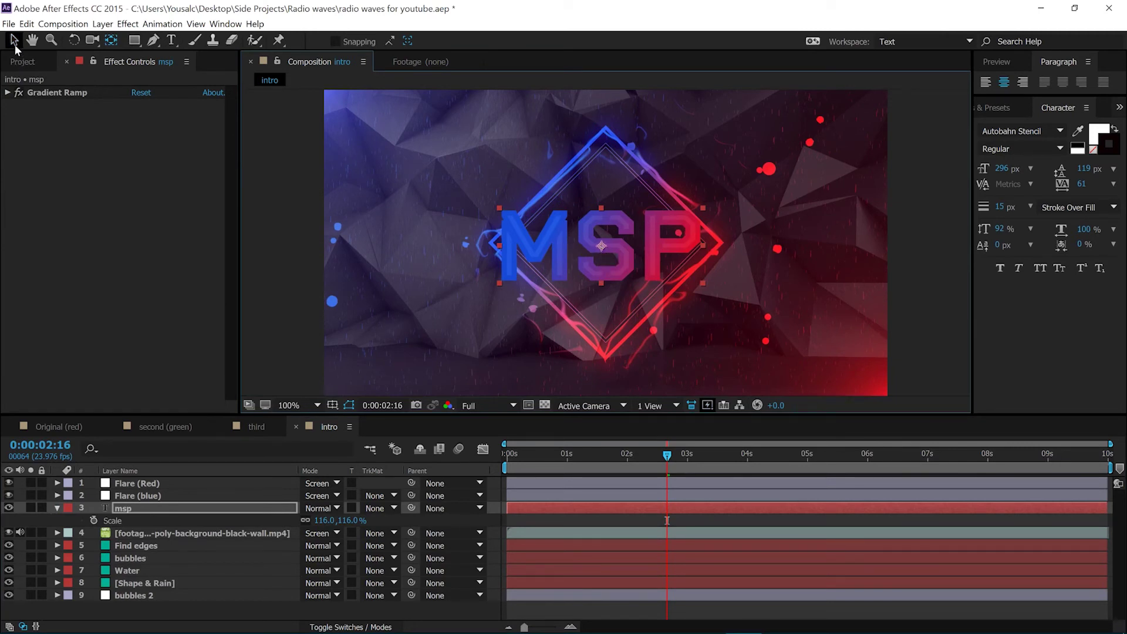
{"action": "left_click", "coordinate": [14, 41]}
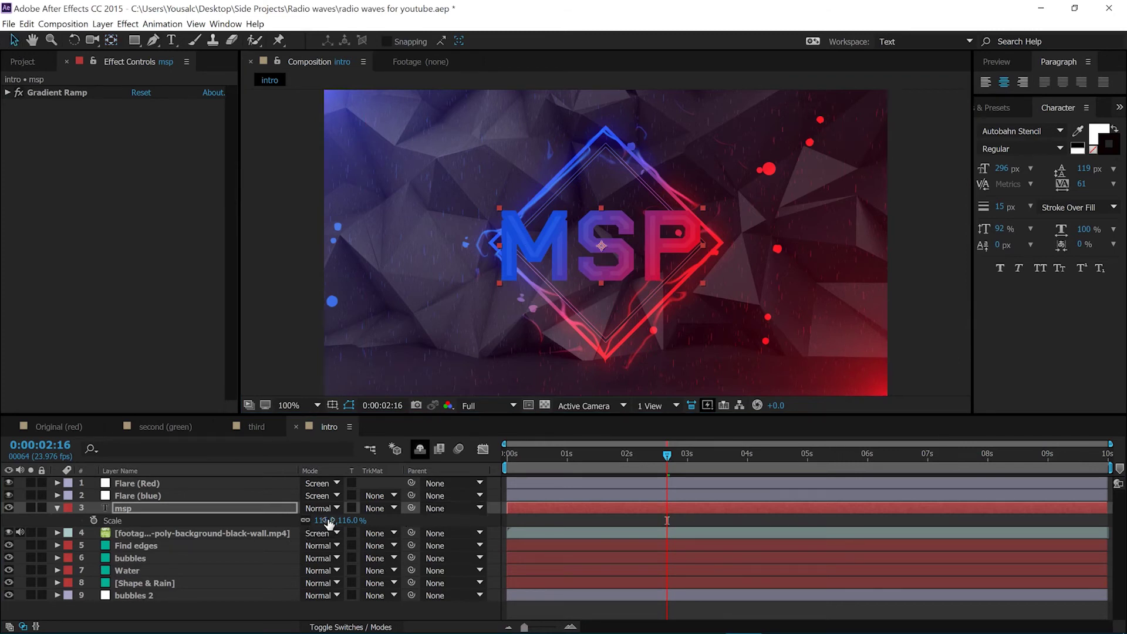
{"action": "left_click_drag", "start_coordinate": [329, 523], "coordinate": [277, 495]}
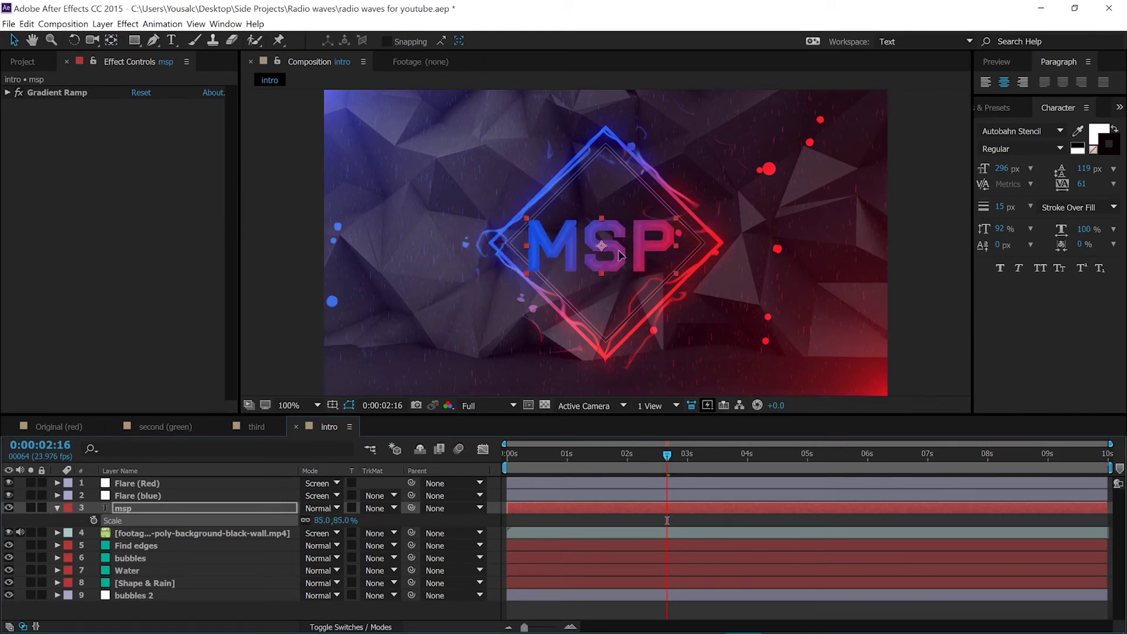
{"action": "left_click_drag", "start_coordinate": [618, 249], "coordinate": [627, 255]}
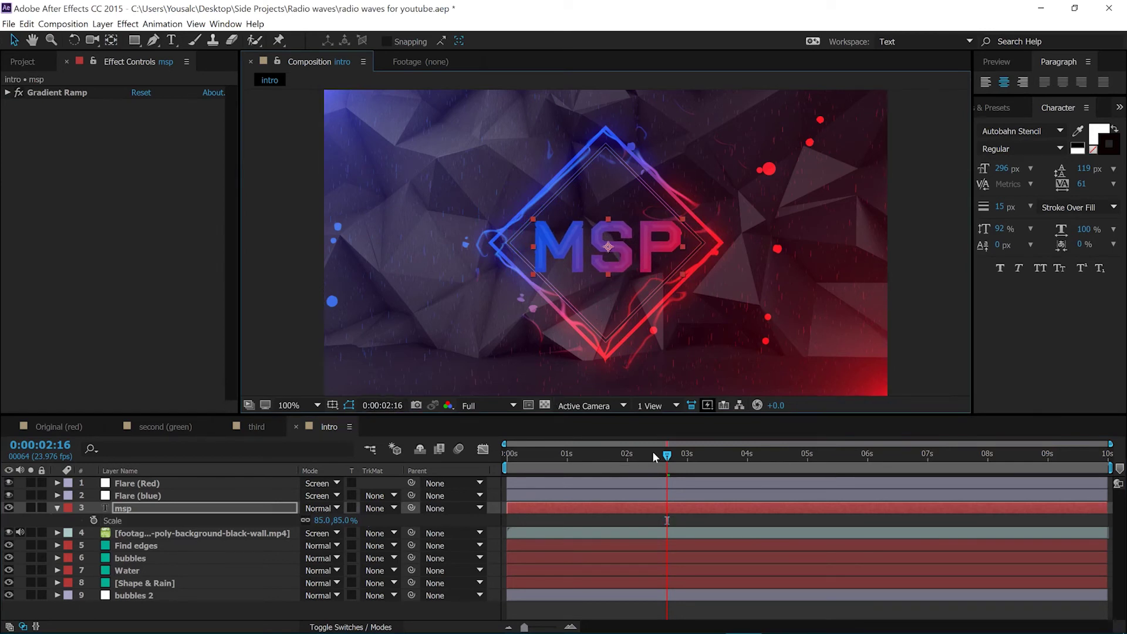
- At 0:00:00:07, scale the msp text down to 8% and centre it inside the small diamond
{"action": "left_click_drag", "start_coordinate": [653, 455], "coordinate": [525, 456]}
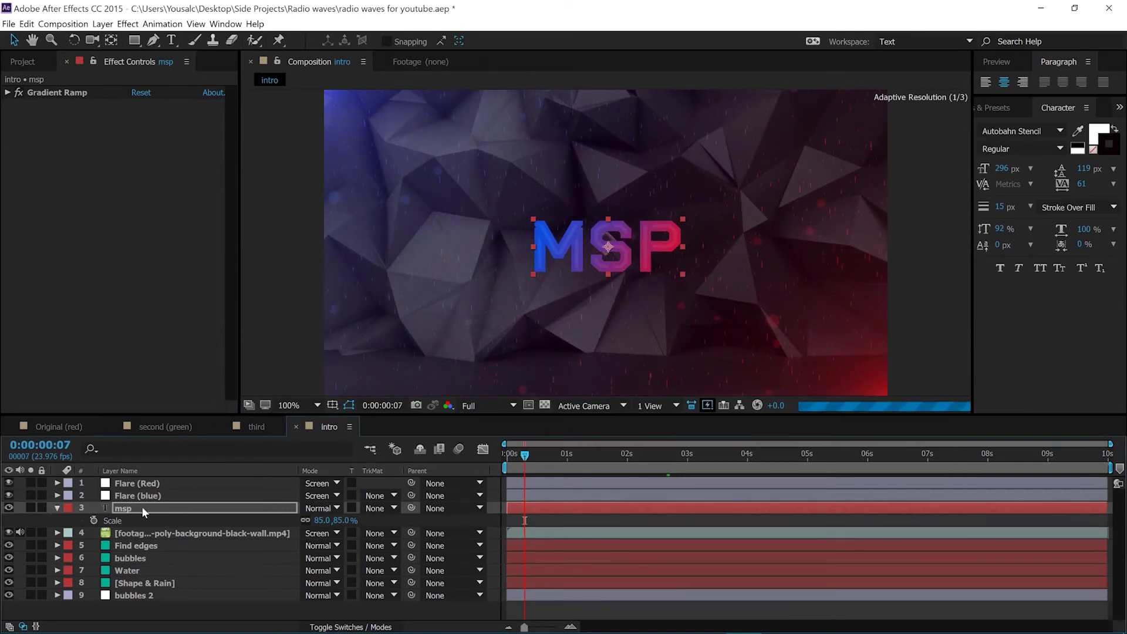
{"action": "left_click_drag", "start_coordinate": [317, 520], "coordinate": [281, 520]}
{"action": "scroll", "coordinate": [592, 249], "scroll_direction": "up", "scroll_amount": 3}
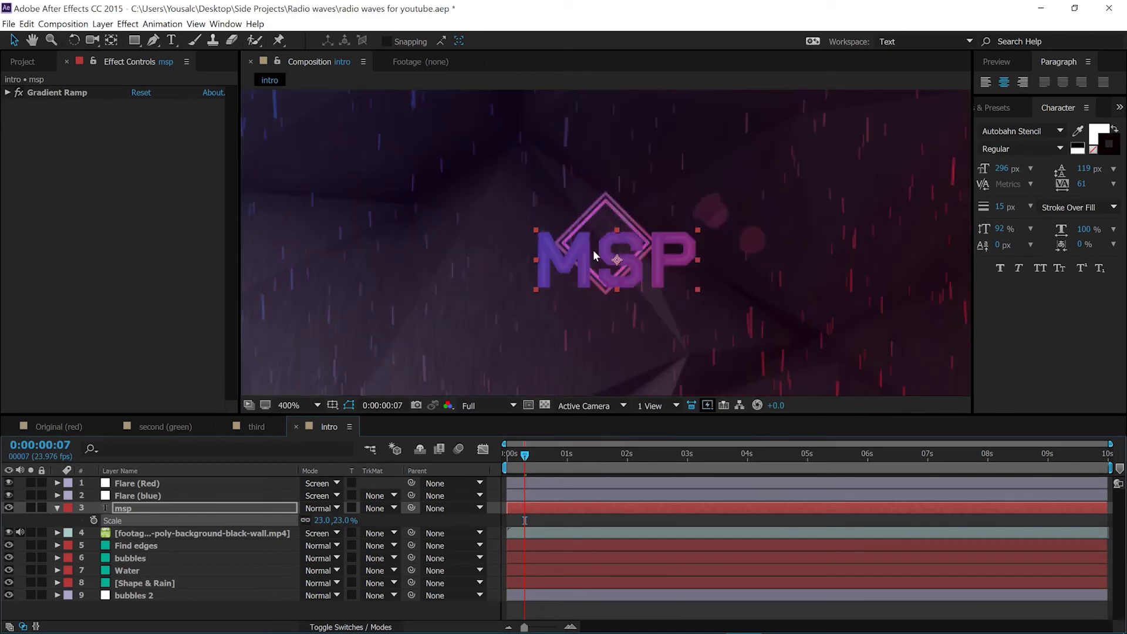
{"action": "left_click_drag", "start_coordinate": [660, 225], "coordinate": [608, 235]}
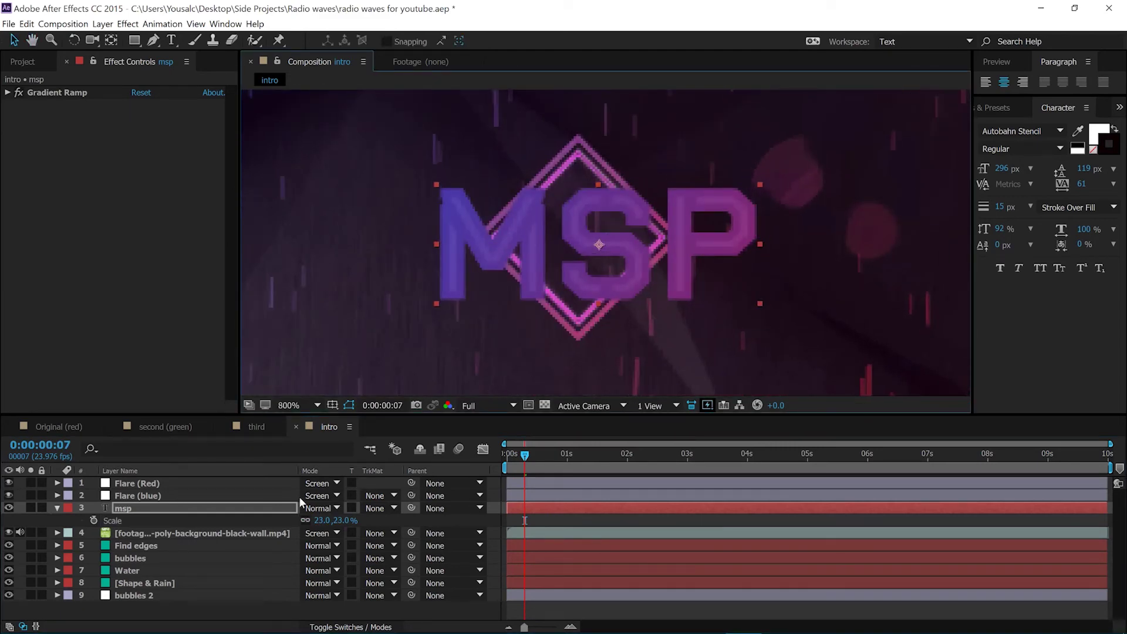
{"action": "left_click_drag", "start_coordinate": [323, 524], "coordinate": [310, 520]}
{"action": "left_click_drag", "start_coordinate": [635, 238], "coordinate": [625, 234]}
{"action": "left_click_drag", "start_coordinate": [309, 520], "coordinate": [308, 521]}
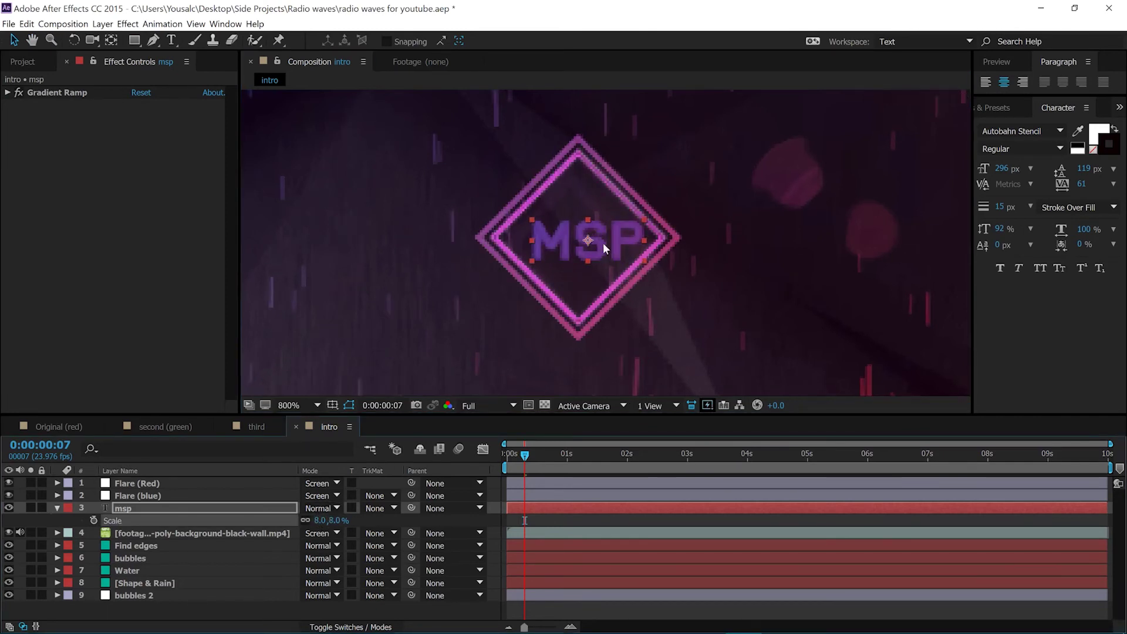
{"action": "left_click_drag", "start_coordinate": [603, 242], "coordinate": [599, 242]}
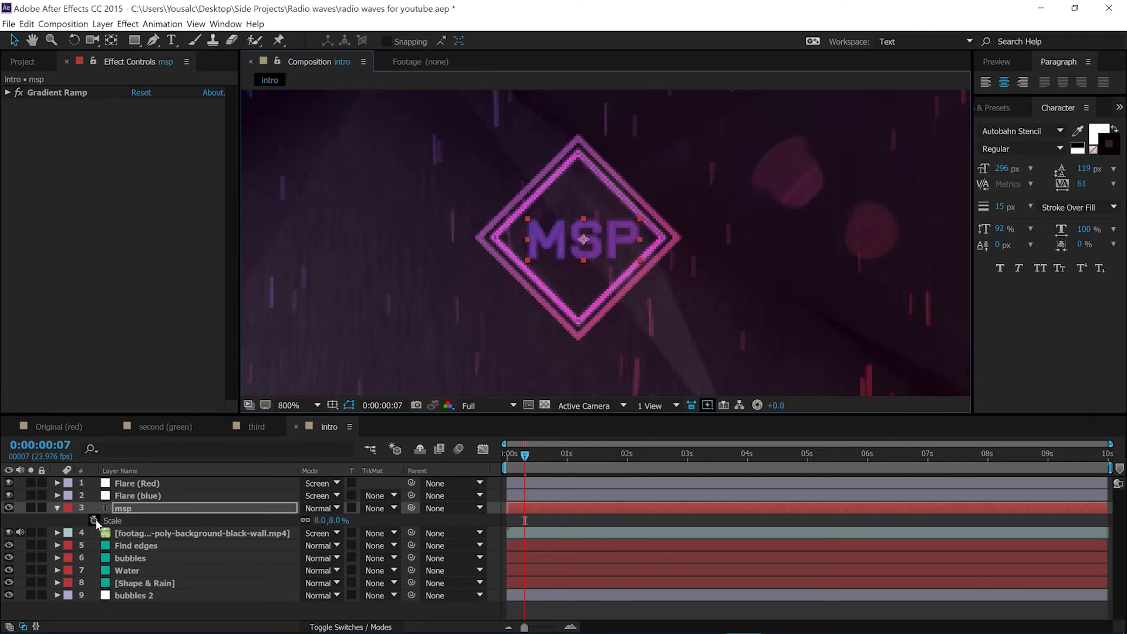
- Keyframe the msp layer's Scale at 8% at 0:00:00:07 and at 58% at 0:00:02:00
{"action": "left_click", "coordinate": [94, 521]}
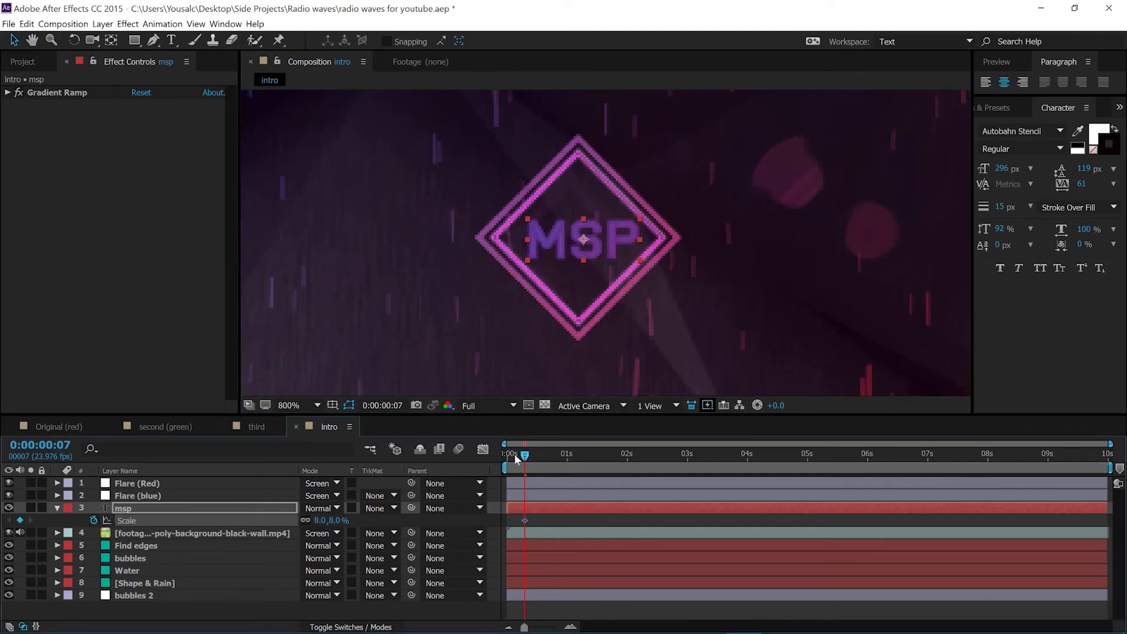
{"action": "left_click_drag", "start_coordinate": [524, 458], "coordinate": [628, 455]}
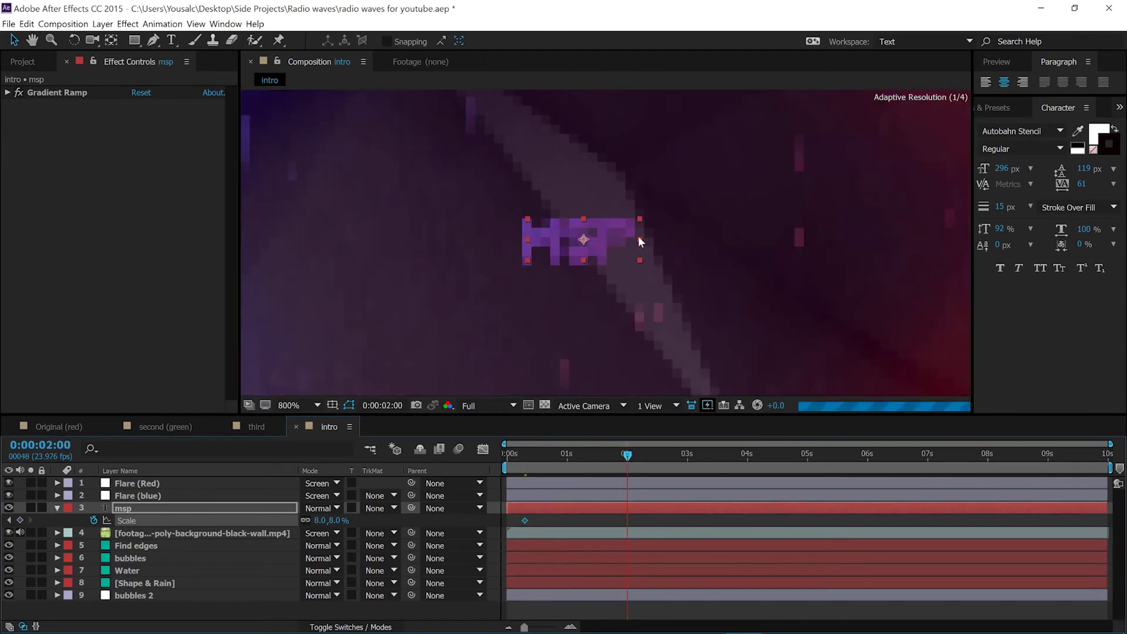
{"action": "key", "text": "/"}
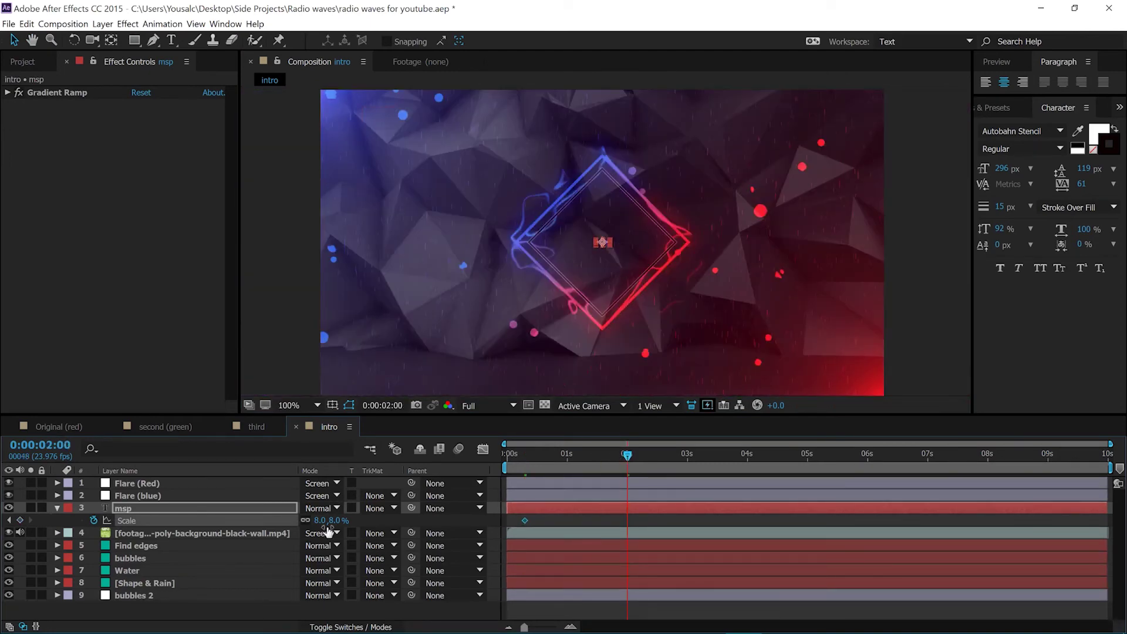
{"action": "left_click_drag", "start_coordinate": [321, 521], "coordinate": [355, 516]}
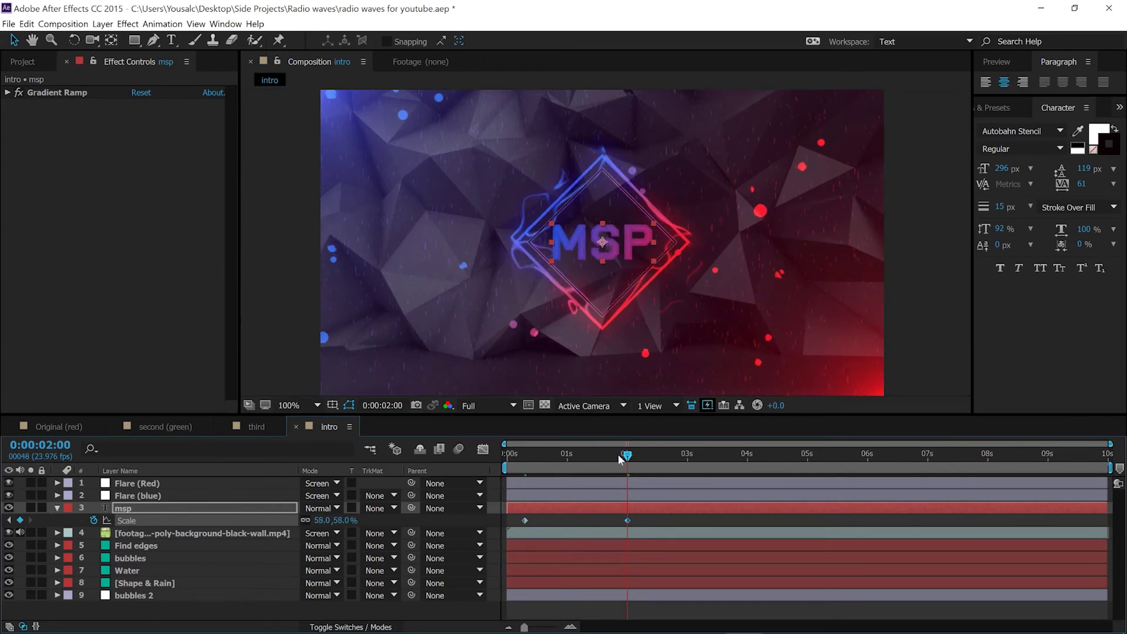
- Add a Scale keyframe of 93% to the msp layer at 0:00:03:02
{"action": "left_click_drag", "start_coordinate": [627, 456], "coordinate": [690, 456]}
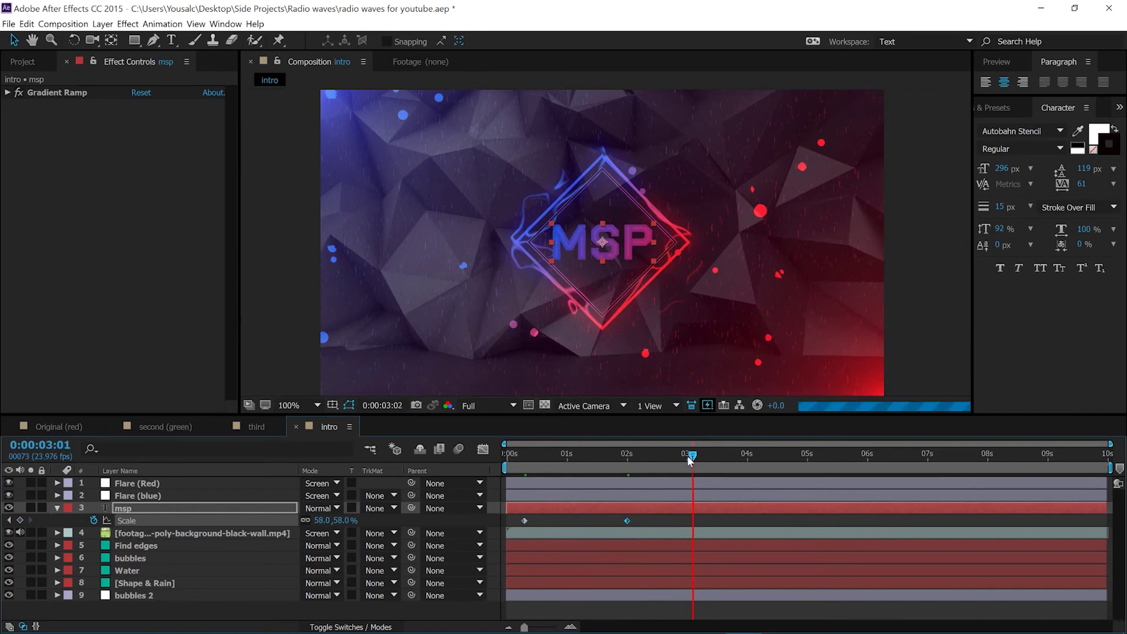
{"action": "key", "text": "Page_Down"}
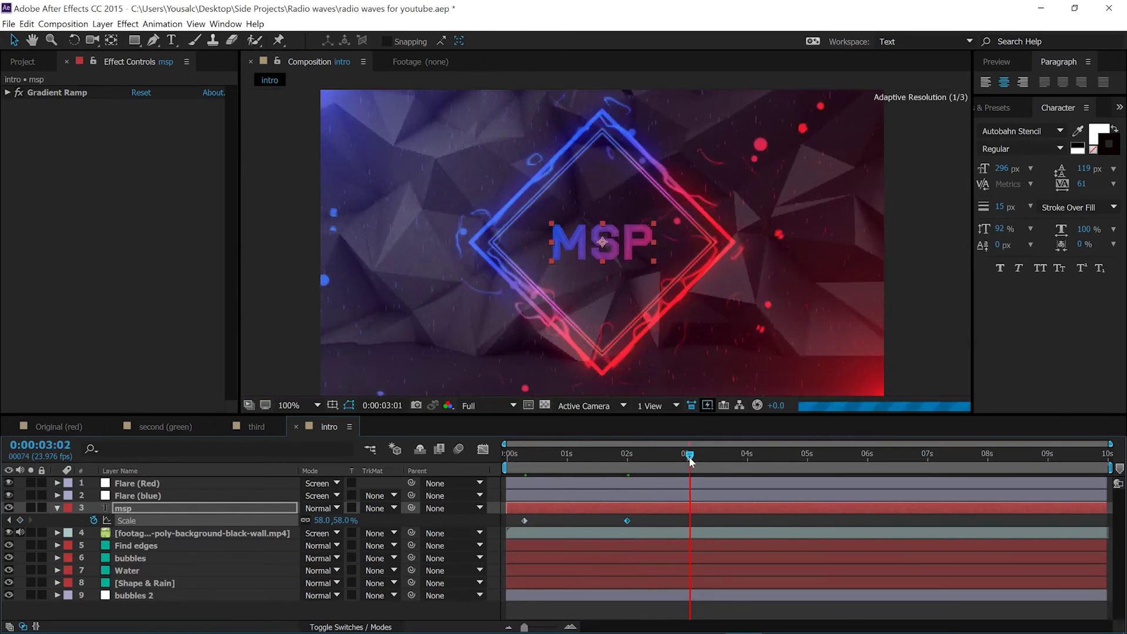
{"action": "left_click", "coordinate": [308, 405]}
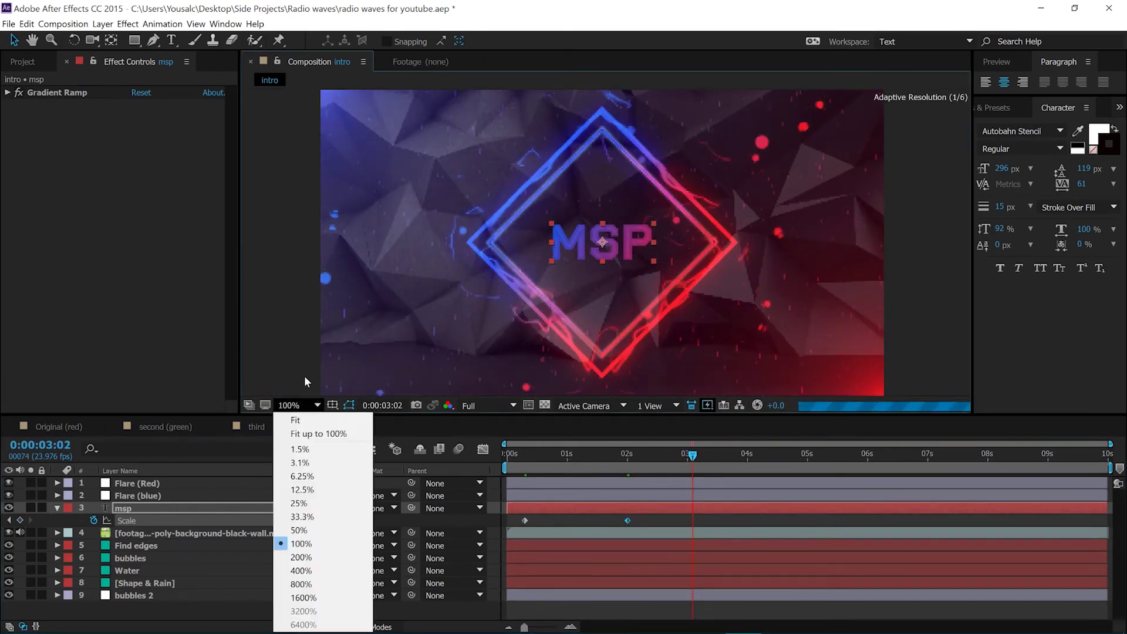
{"action": "left_click", "coordinate": [311, 420]}
{"action": "left_click_drag", "start_coordinate": [323, 520], "coordinate": [345, 520]}
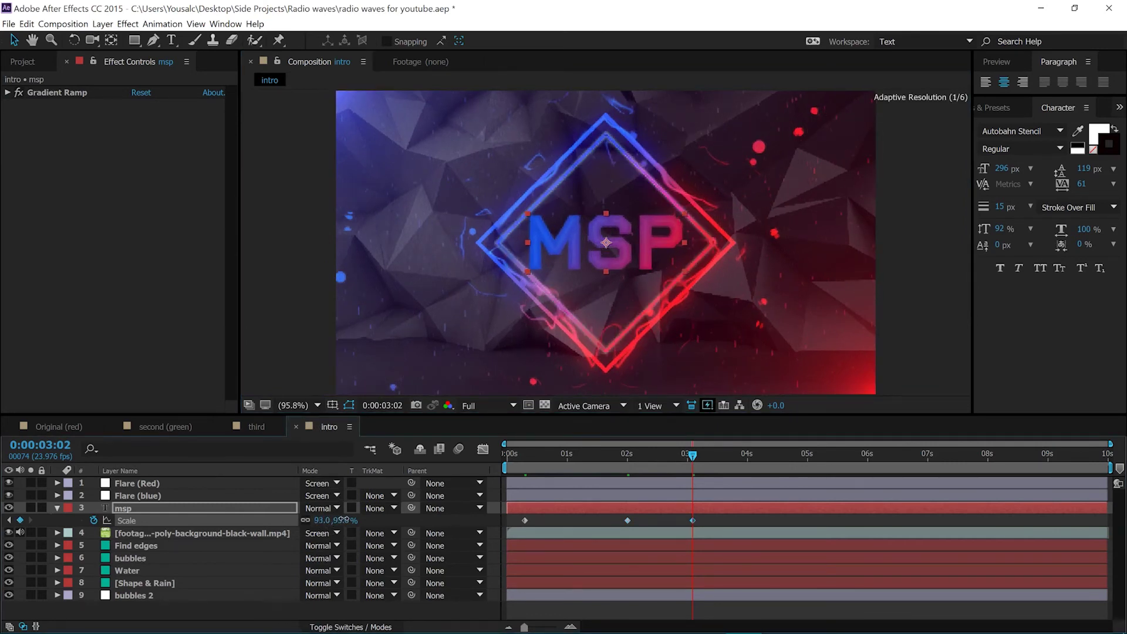
{"action": "left_click", "coordinate": [962, 226]}
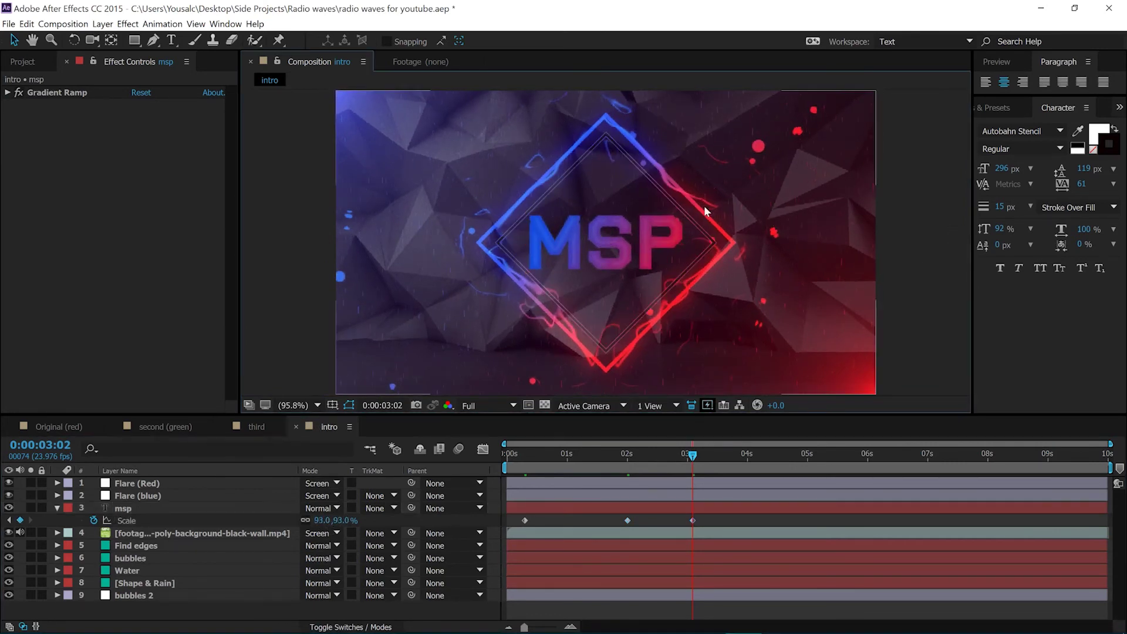
- Lower the composition's preview resolution to Quarter and review the msp text's scale-up from about one to three seconds
{"action": "left_click_drag", "start_coordinate": [693, 457], "coordinate": [582, 456]}
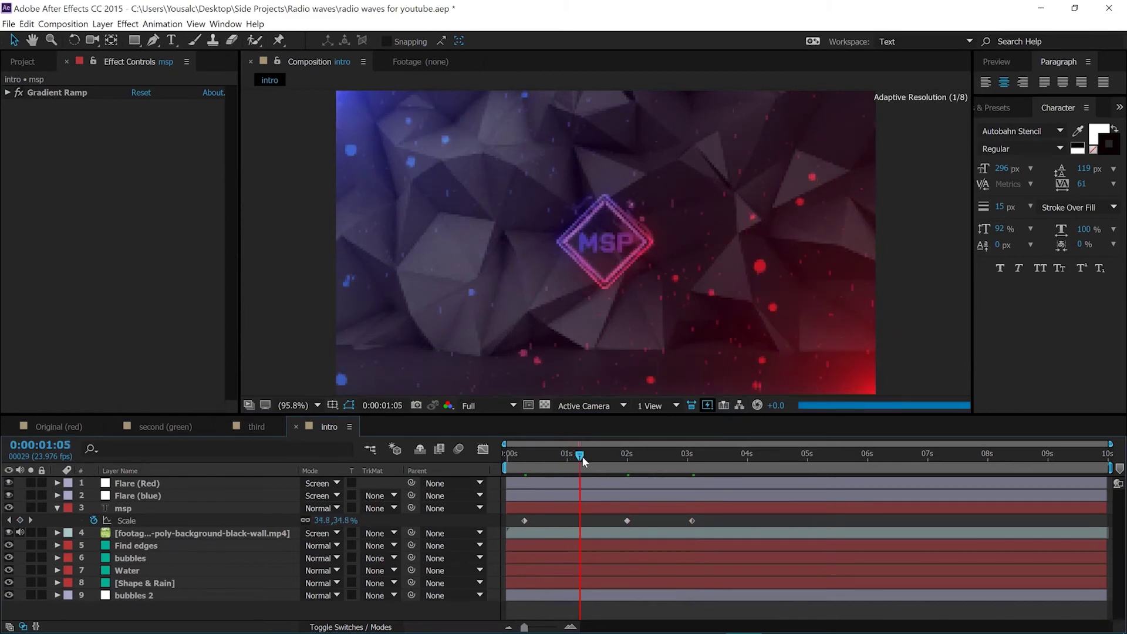
{"action": "left_click", "coordinate": [499, 406]}
{"action": "left_click", "coordinate": [498, 477]}
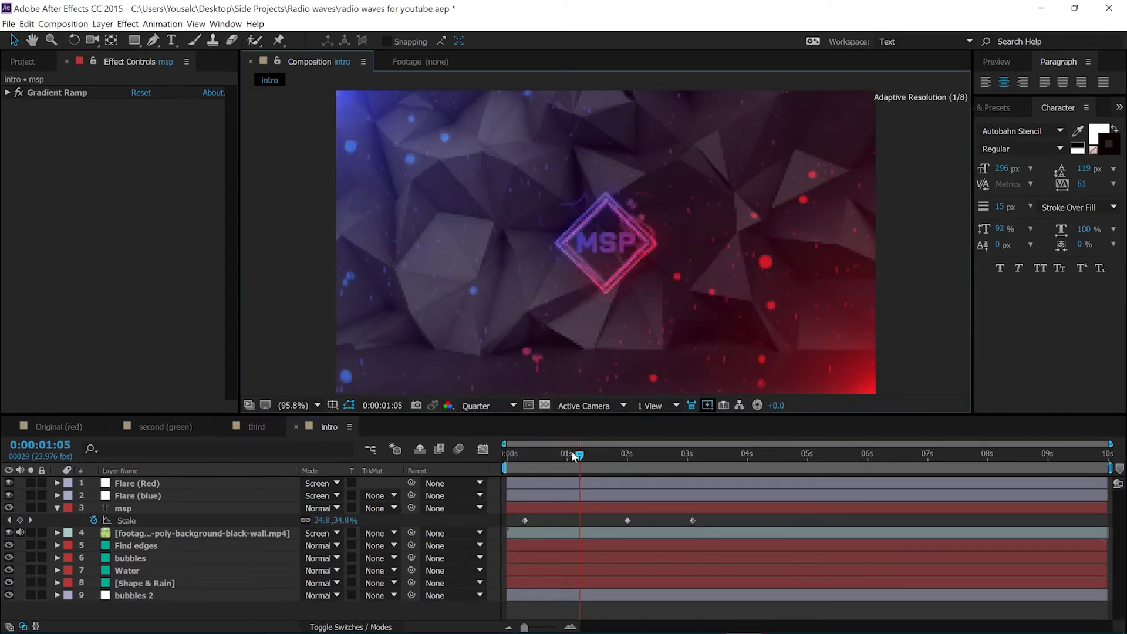
{"action": "left_click_drag", "start_coordinate": [561, 454], "coordinate": [697, 458]}
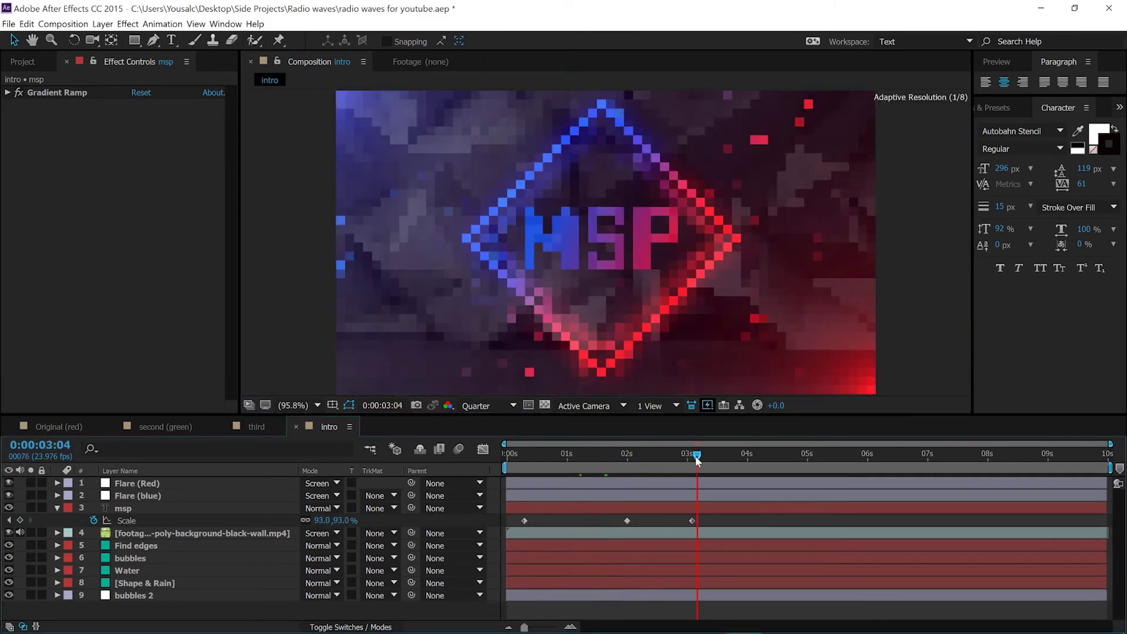
{"action": "left_click", "coordinate": [58, 508]}
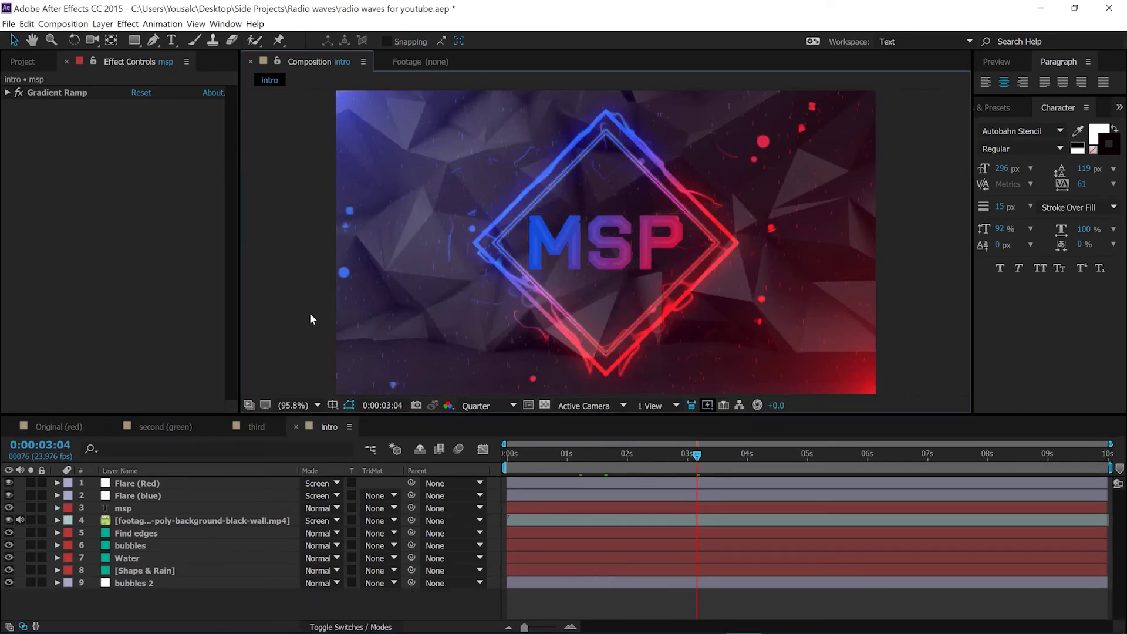
{"action": "left_click_drag", "start_coordinate": [628, 456], "coordinate": [709, 460]}
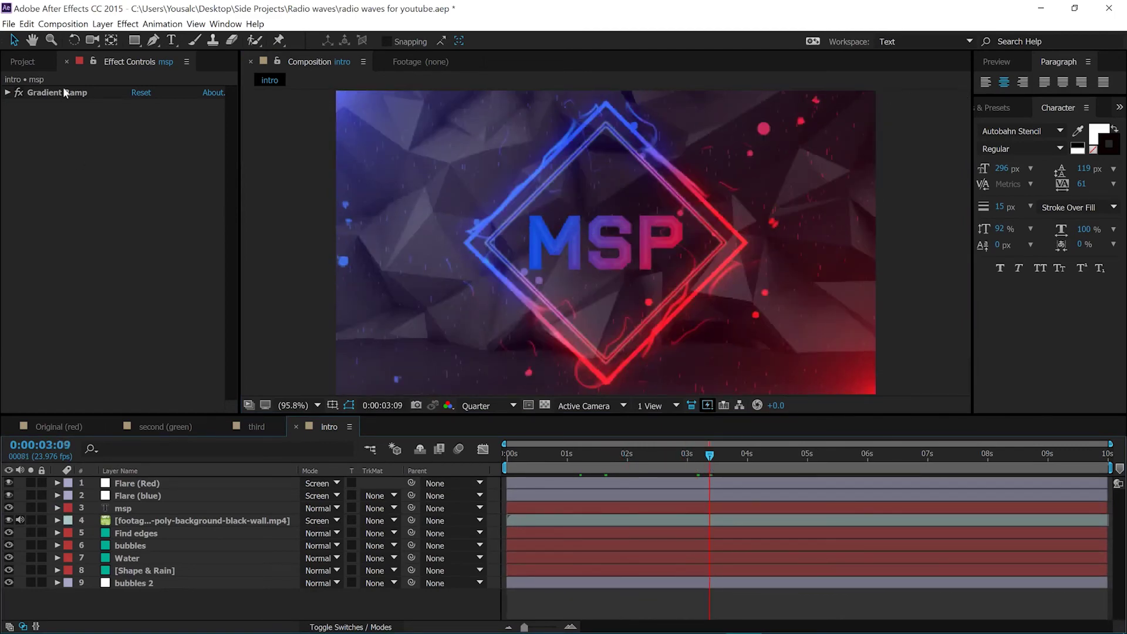
{"action": "left_click", "coordinate": [32, 59]}
{"action": "left_click", "coordinate": [112, 59]}
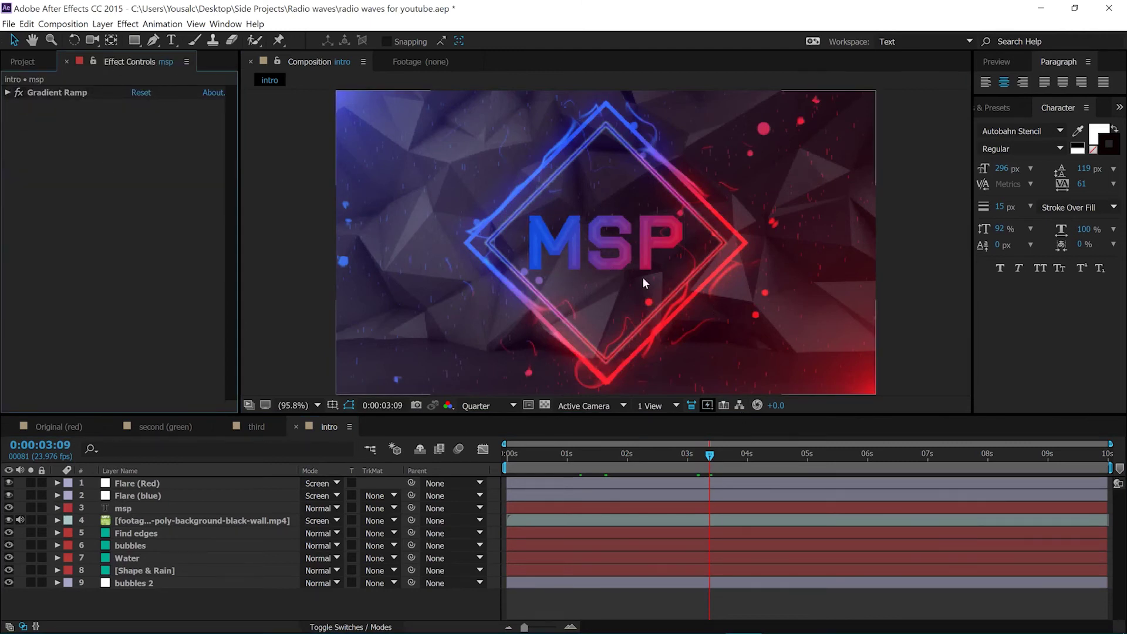
{"action": "left_click", "coordinate": [698, 454]}
{"action": "mouse_move", "coordinate": [699, 454]}
{"action": "left_mouse_down"}
{"action": "mouse_move", "coordinate": [643, 455]}
{"action": "mouse_move", "coordinate": [709, 459]}
{"action": "left_mouse_up"}
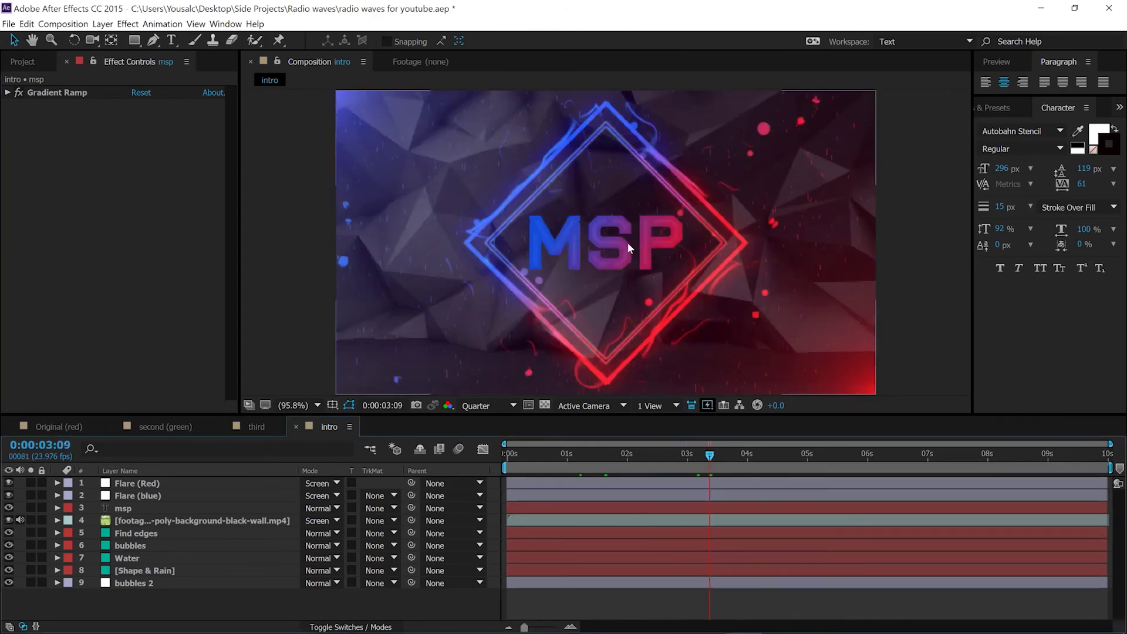
- Find the Turbulent Displace effect and apply it to the msp text layer
{"action": "left_click", "coordinate": [134, 506]}
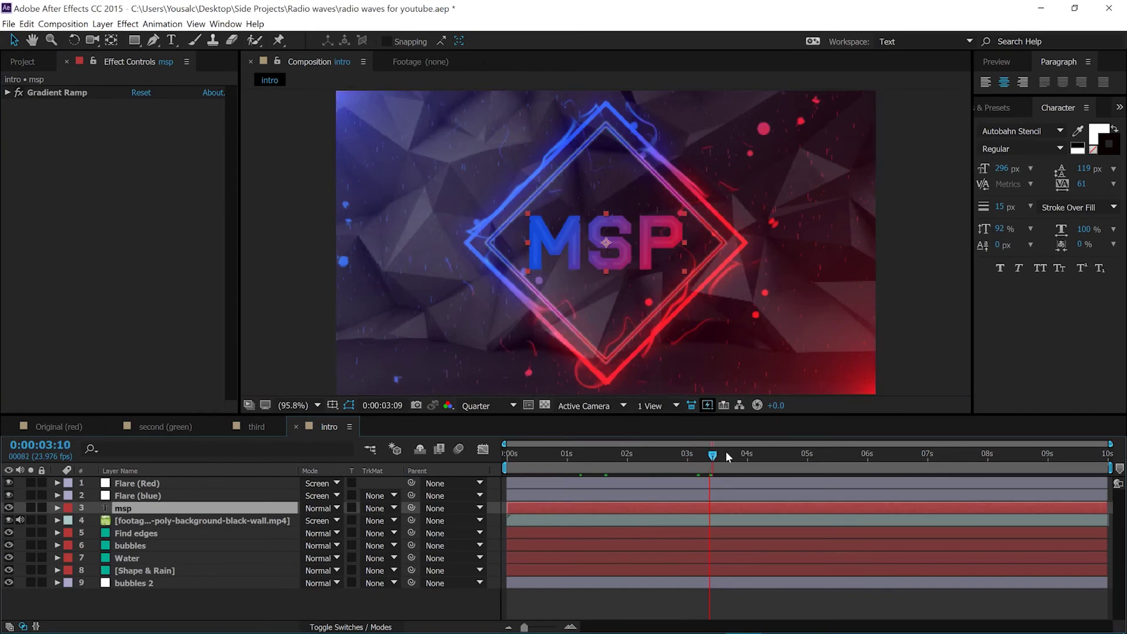
{"action": "mouse_move", "coordinate": [727, 457]}
{"action": "left_mouse_down"}
{"action": "mouse_move", "coordinate": [797, 466]}
{"action": "mouse_move", "coordinate": [653, 452]}
{"action": "mouse_move", "coordinate": [787, 459]}
{"action": "mouse_move", "coordinate": [748, 457]}
{"action": "left_mouse_up"}
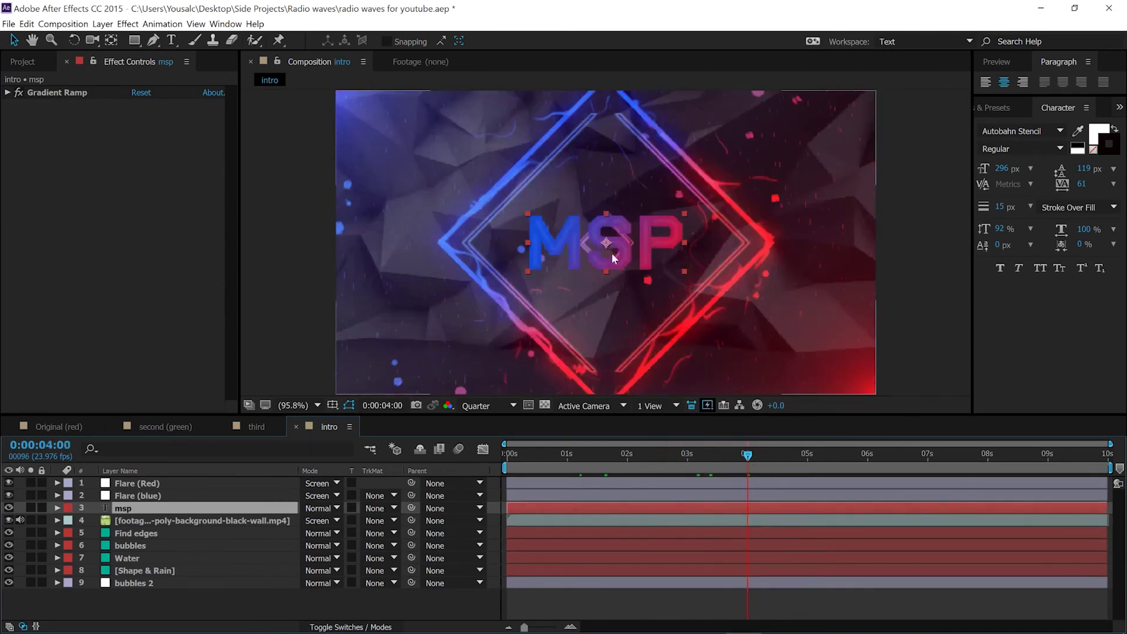
{"action": "left_click", "coordinate": [976, 109]}
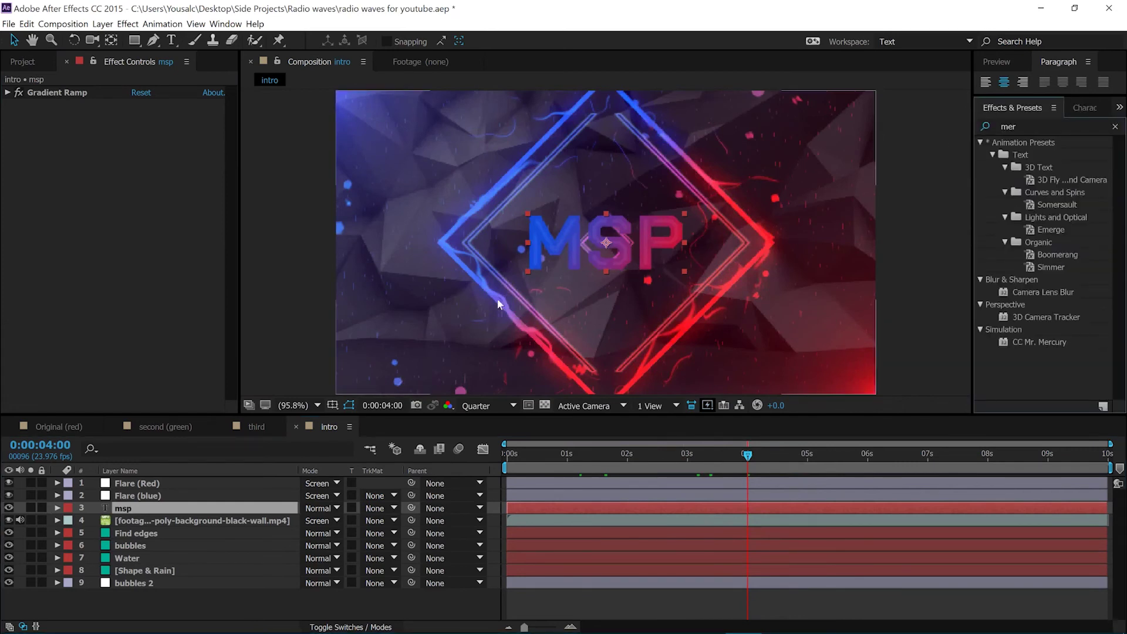
{"action": "left_click", "coordinate": [1060, 125]}
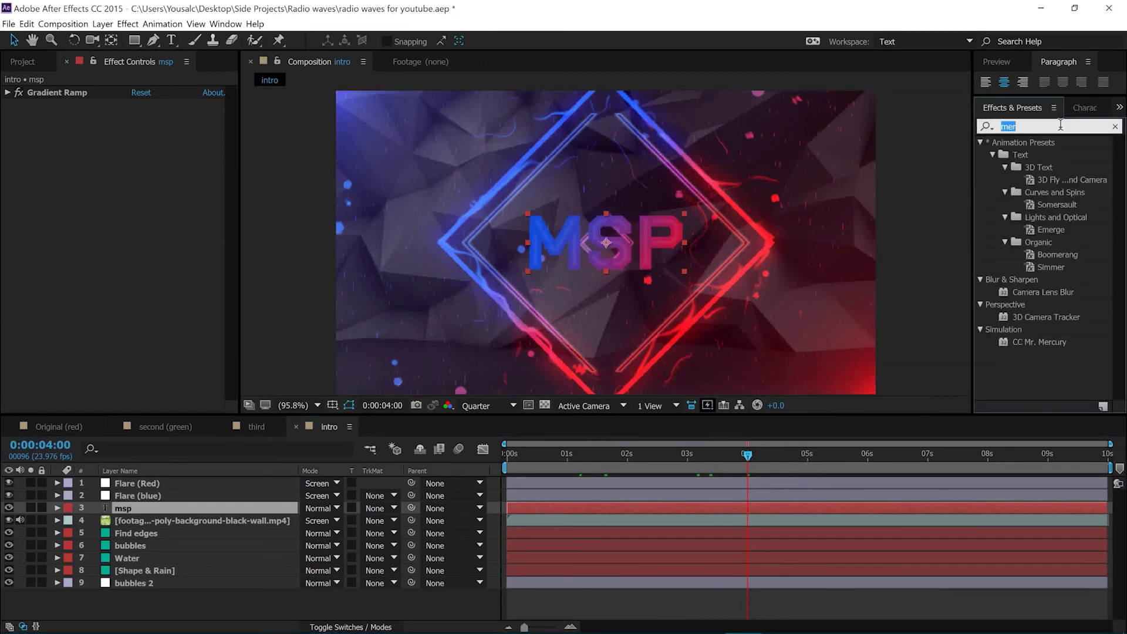
{"action": "type", "text": "tur"}
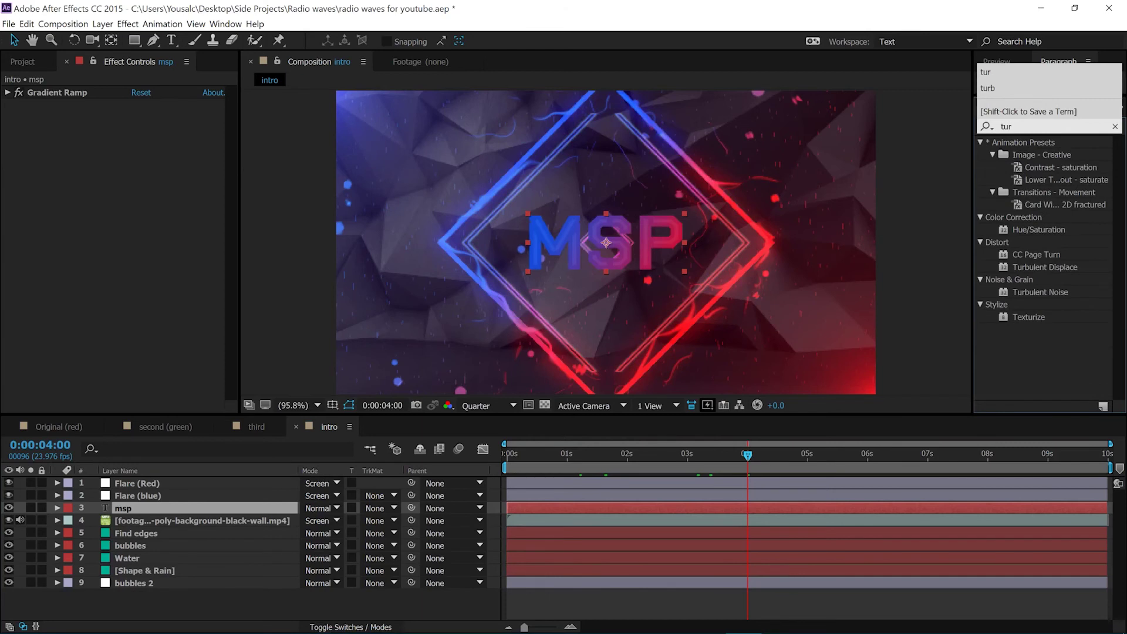
{"action": "left_click_drag", "start_coordinate": [1048, 270], "coordinate": [217, 509]}
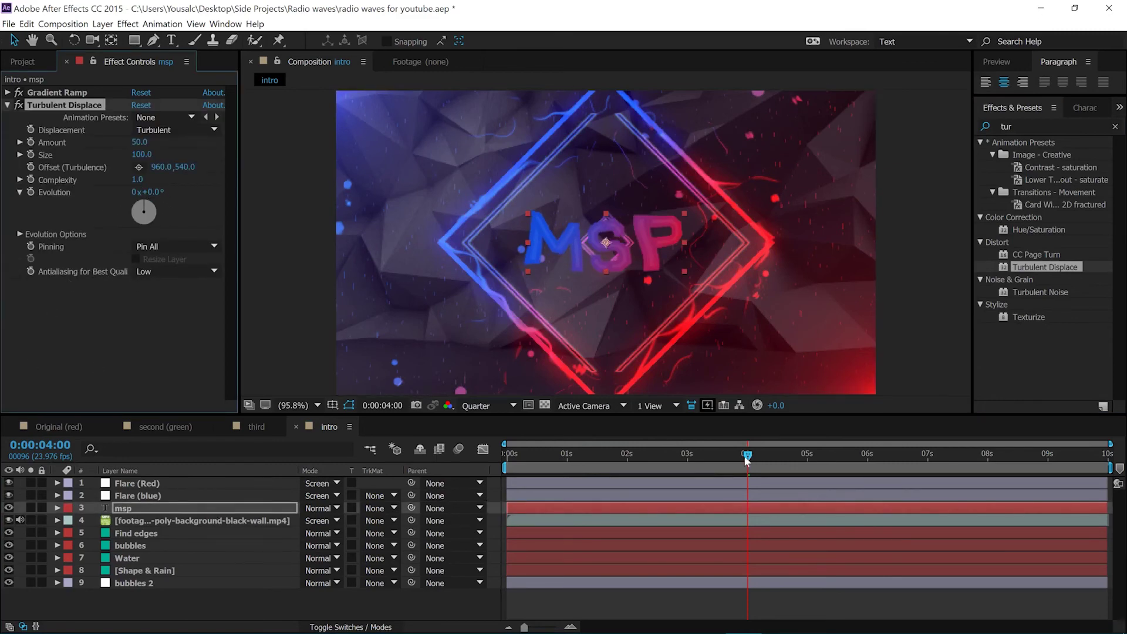
- Expand the msp layer's Turbulent Displace properties in the timeline
{"action": "left_click_drag", "start_coordinate": [741, 457], "coordinate": [675, 457]}
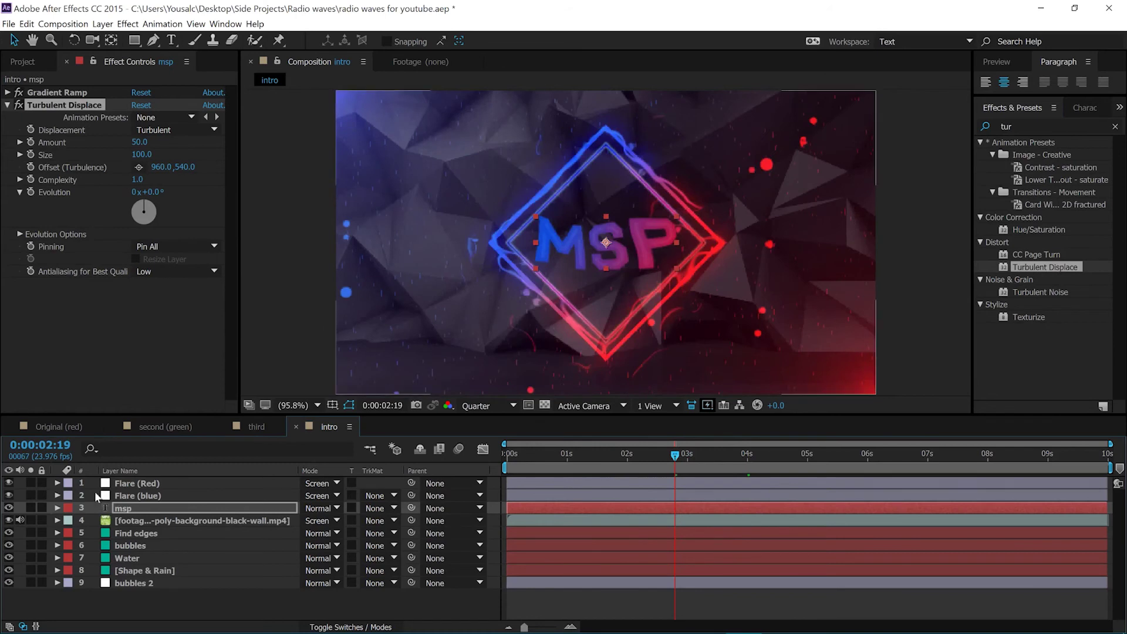
{"action": "left_click", "coordinate": [57, 508]}
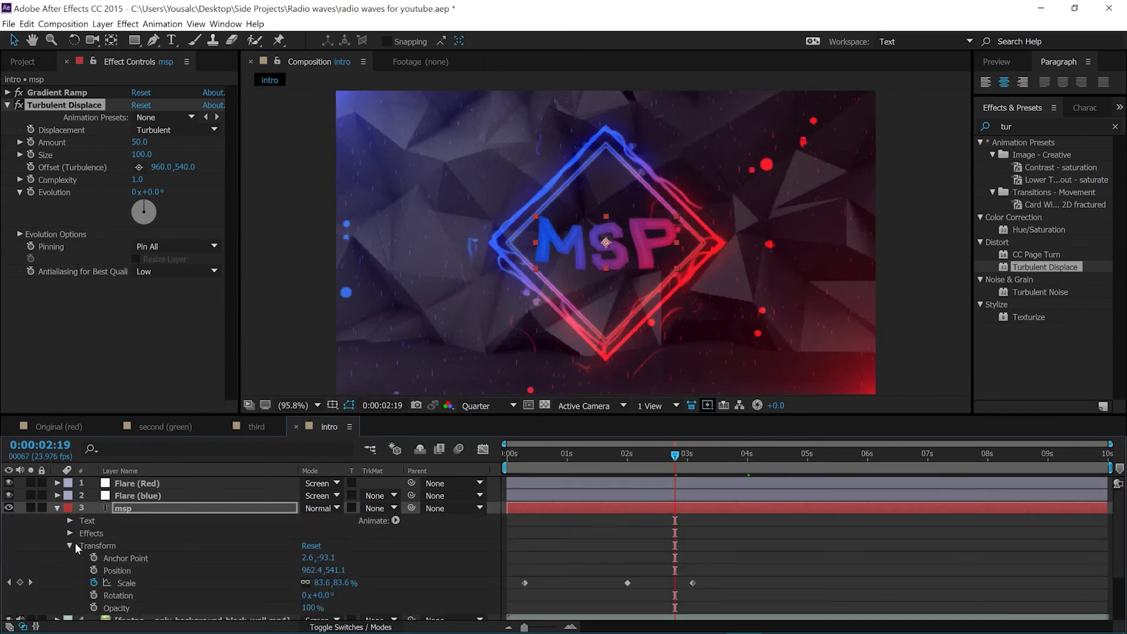
{"action": "left_click", "coordinate": [69, 545]}
{"action": "left_click", "coordinate": [68, 533]}
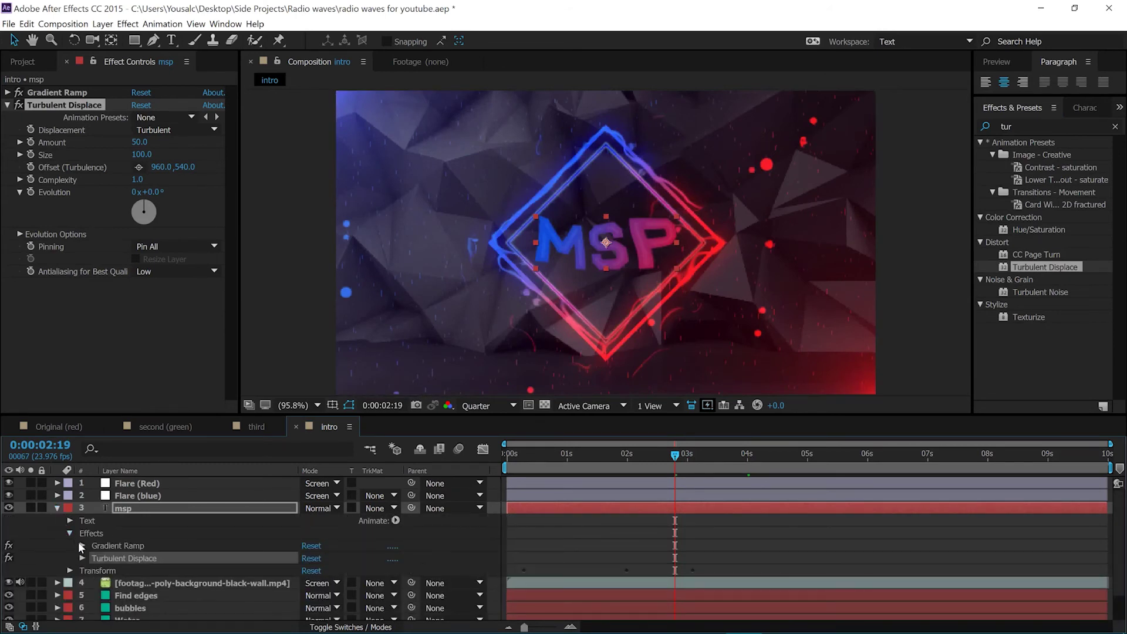
{"action": "left_click", "coordinate": [83, 558]}
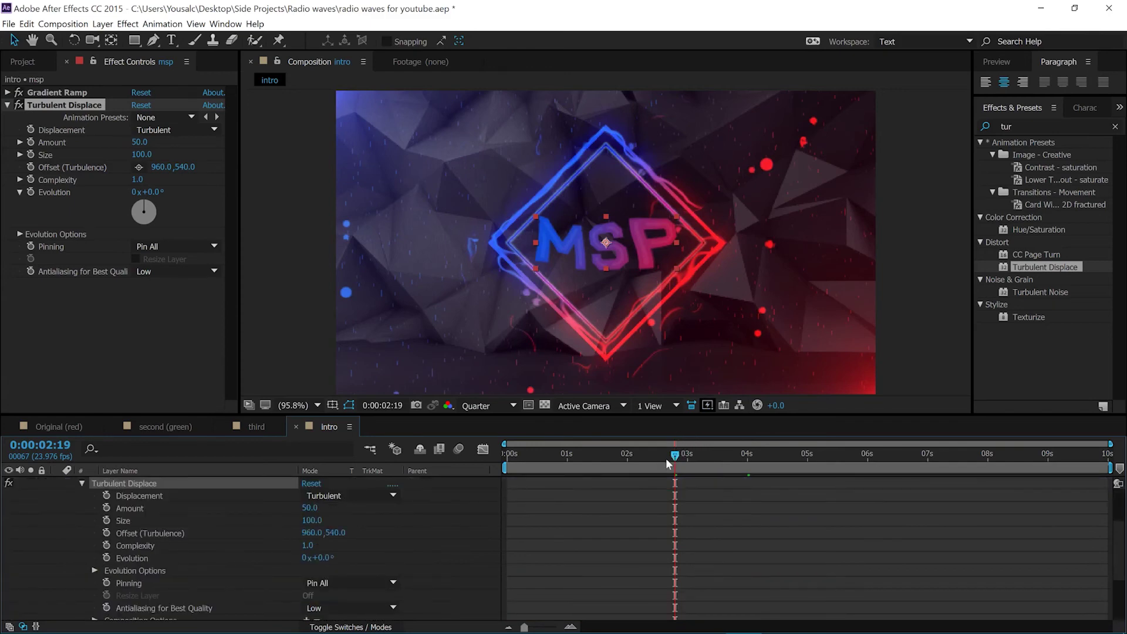
- At 0:00:01:01, keyframe the msp layer's Turbulent Displace Amount at 0
{"action": "left_click_drag", "start_coordinate": [668, 462], "coordinate": [565, 455]}
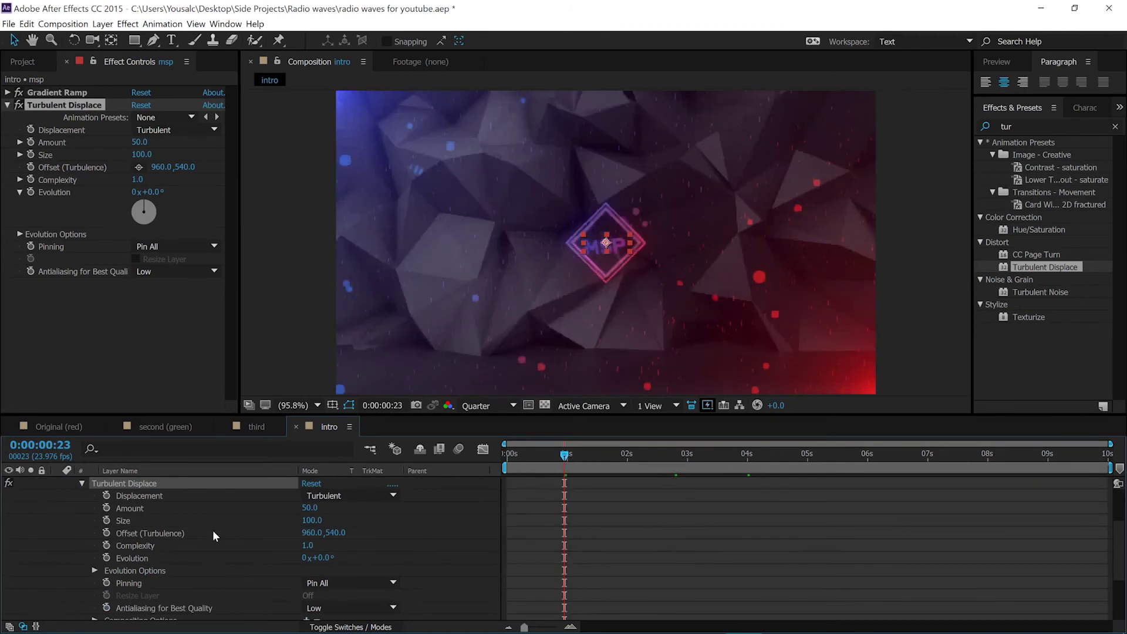
{"action": "scroll", "coordinate": [495, 490], "scroll_direction": "up", "scroll_amount": 2}
{"action": "left_click", "coordinate": [567, 456]}
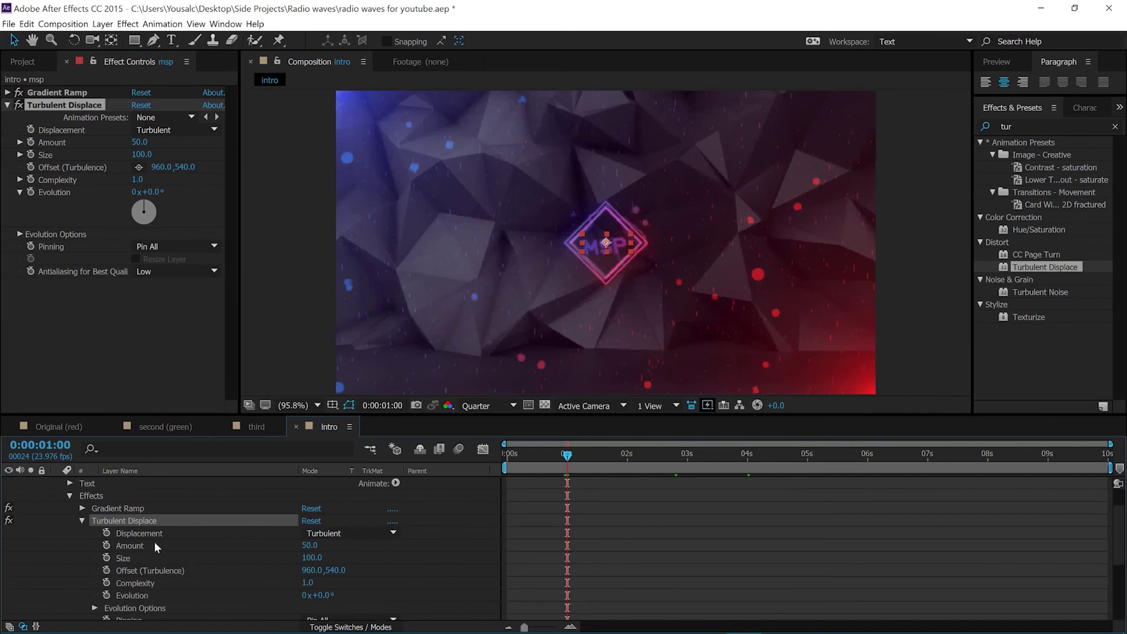
{"action": "scroll", "coordinate": [154, 544], "scroll_direction": "up", "scroll_amount": 2}
{"action": "left_click", "coordinate": [310, 583]}
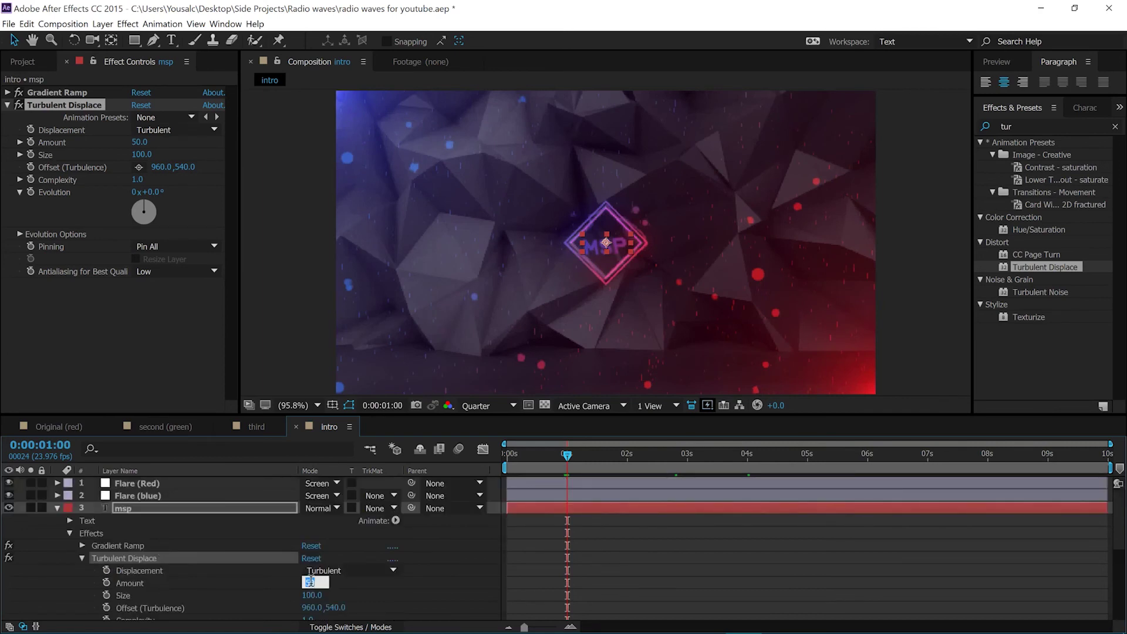
{"action": "type", "text": "0"}
{"action": "left_click", "coordinate": [566, 458]}
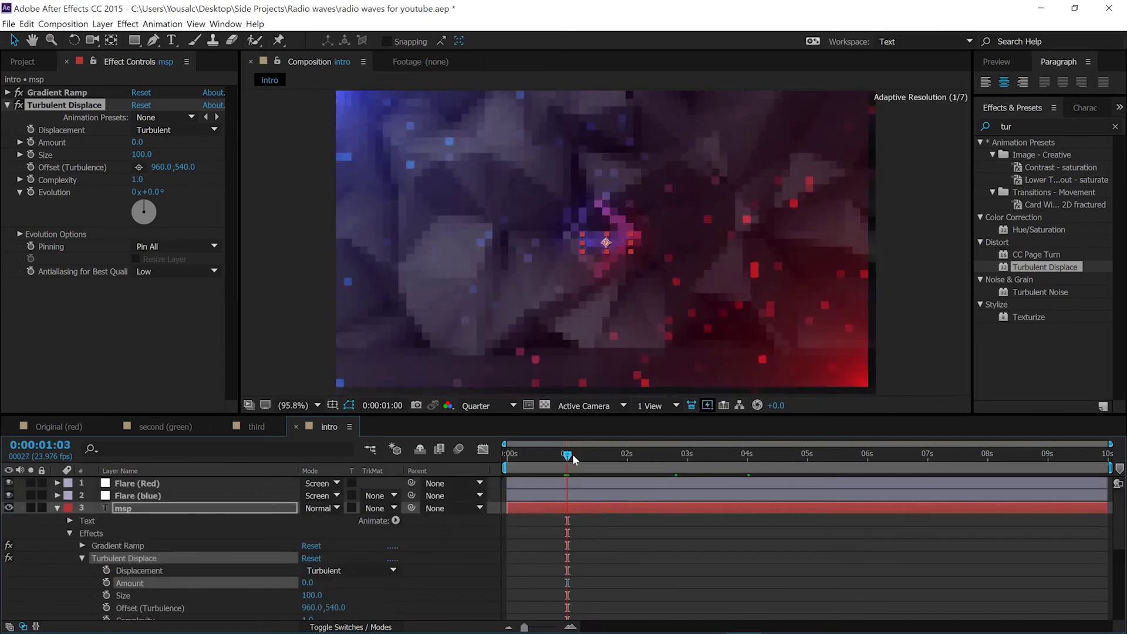
{"action": "left_click", "coordinate": [107, 582]}
- Add a Turbulent Displace Amount keyframe of 40 to the msp layer at 0:00:02:00
{"action": "left_click", "coordinate": [633, 457]}
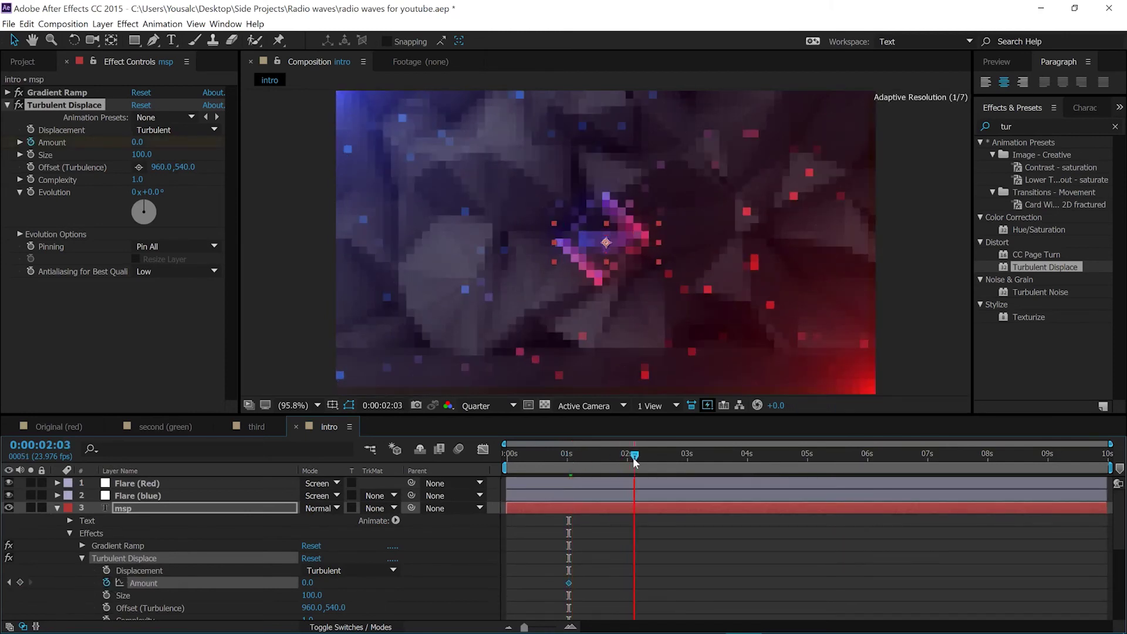
{"action": "left_click_drag", "start_coordinate": [633, 457], "coordinate": [626, 460]}
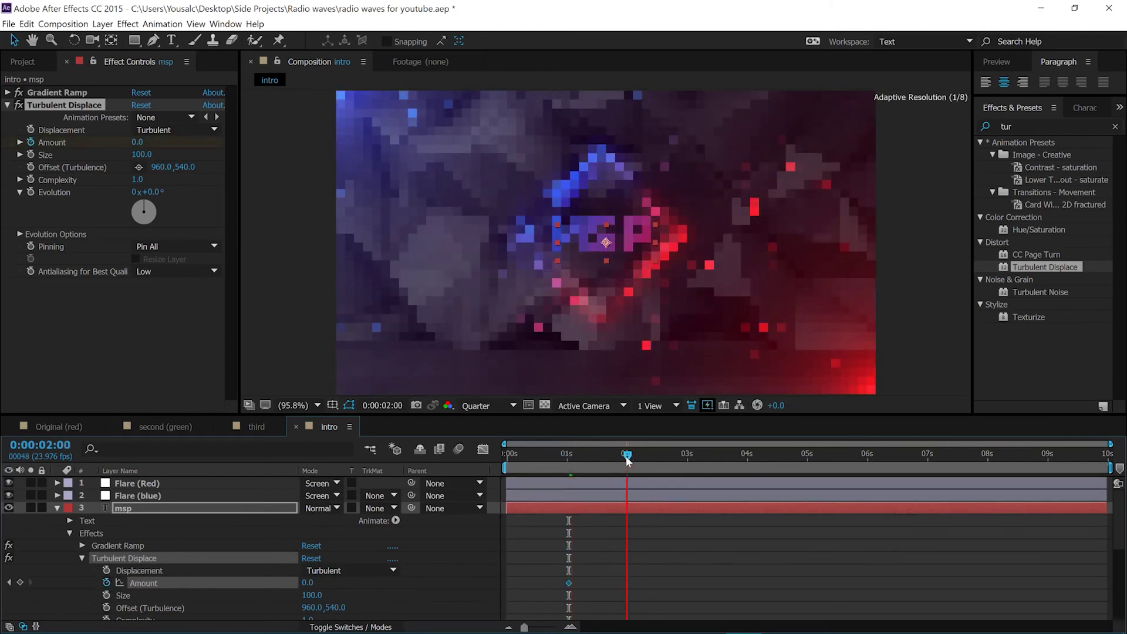
{"action": "left_click", "coordinate": [306, 583]}
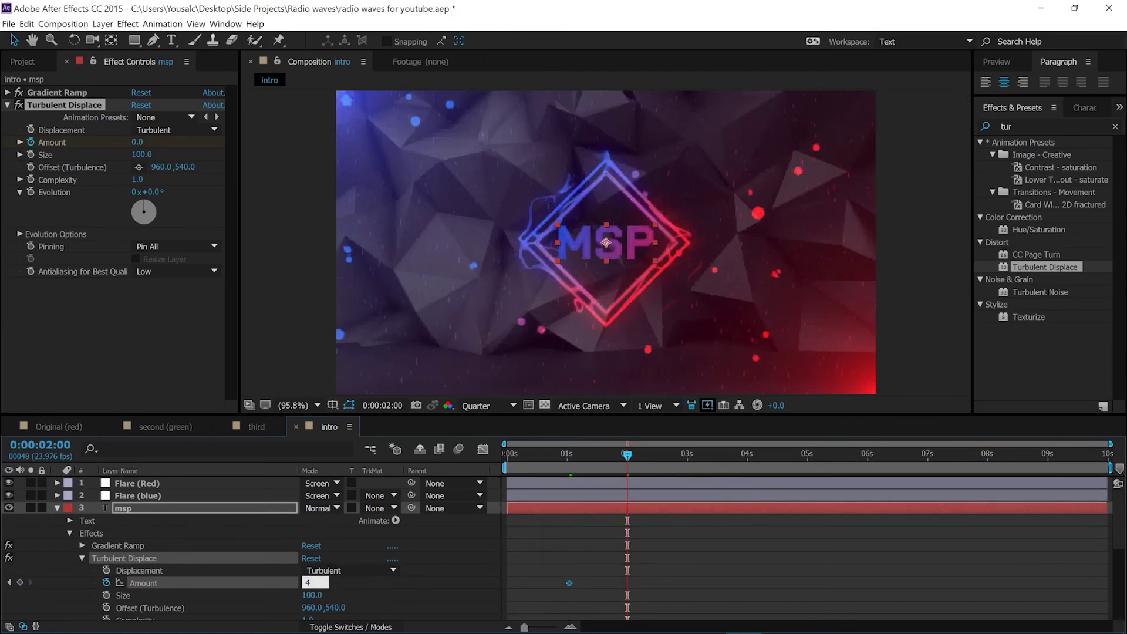
- Restore the preview resolution to Full and try Turbulent Displace Evolution values up to 1x+87° on the msp text at 0:00:02:07
{"action": "mouse_move", "coordinate": [627, 456]}
{"action": "left_mouse_down"}
{"action": "mouse_move", "coordinate": [575, 454]}
{"action": "mouse_move", "coordinate": [662, 456]}
{"action": "mouse_move", "coordinate": [646, 456]}
{"action": "left_mouse_up"}
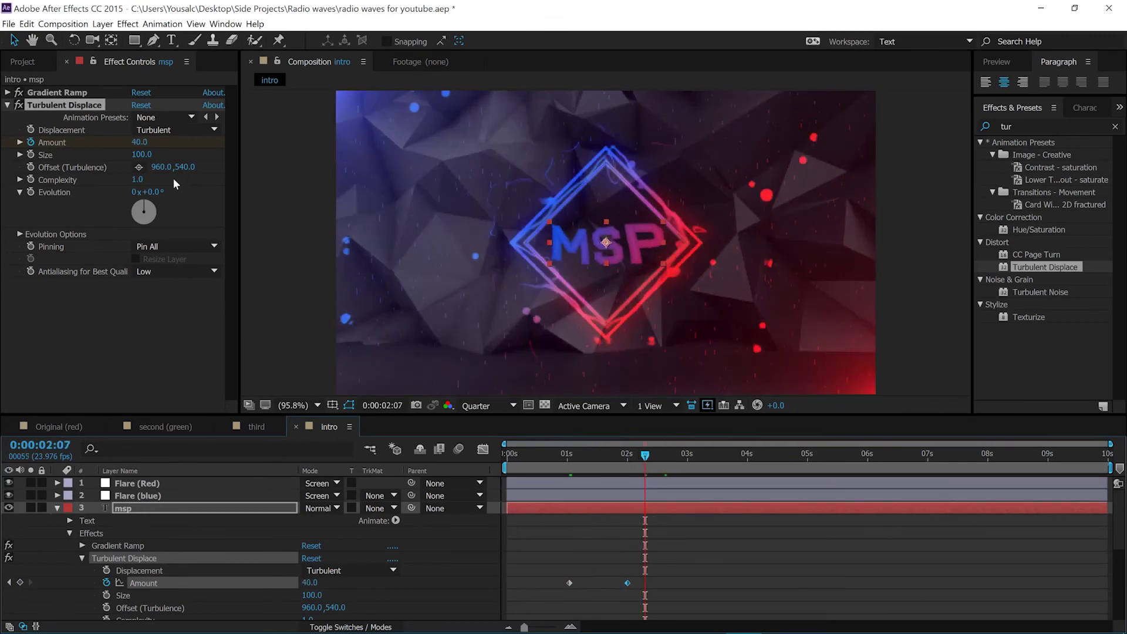
{"action": "left_click_drag", "start_coordinate": [151, 197], "coordinate": [213, 187]}
{"action": "left_click", "coordinate": [481, 406]}
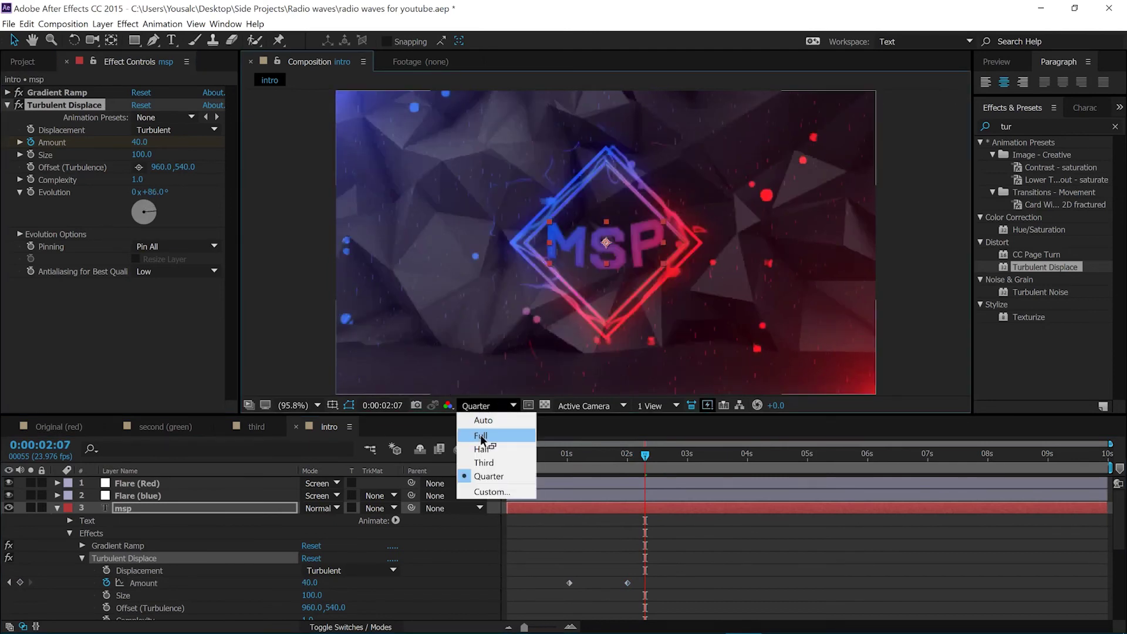
{"action": "left_click", "coordinate": [480, 434]}
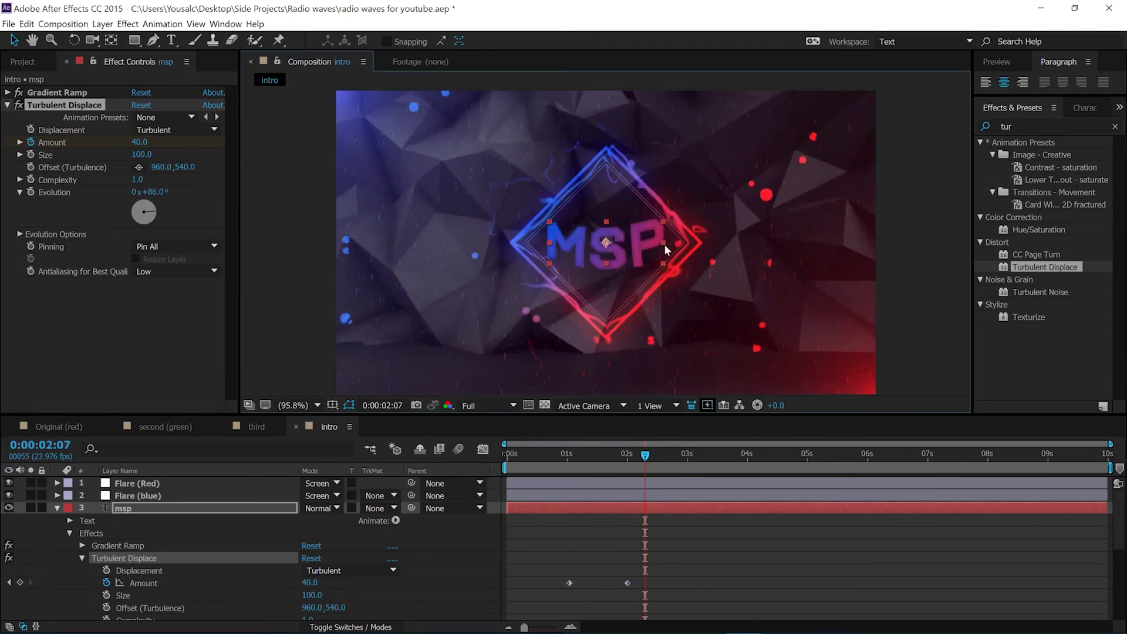
{"action": "scroll", "coordinate": [666, 251], "scroll_direction": "up", "scroll_amount": 2}
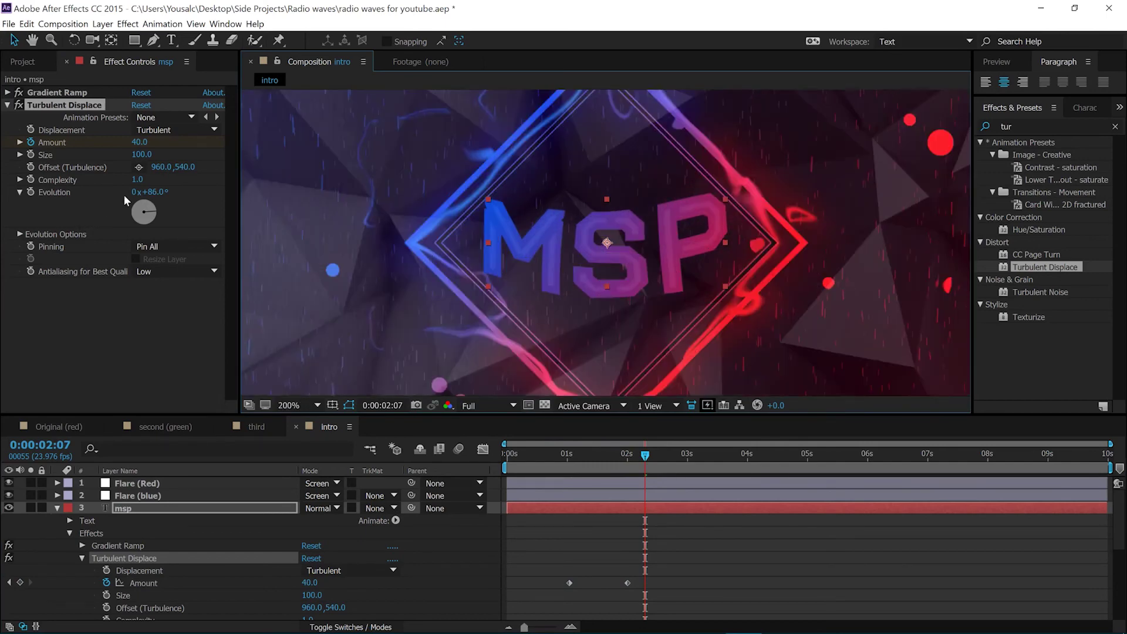
{"action": "left_click_drag", "start_coordinate": [152, 191], "coordinate": [436, 214]}
{"action": "key", "text": "comma"}
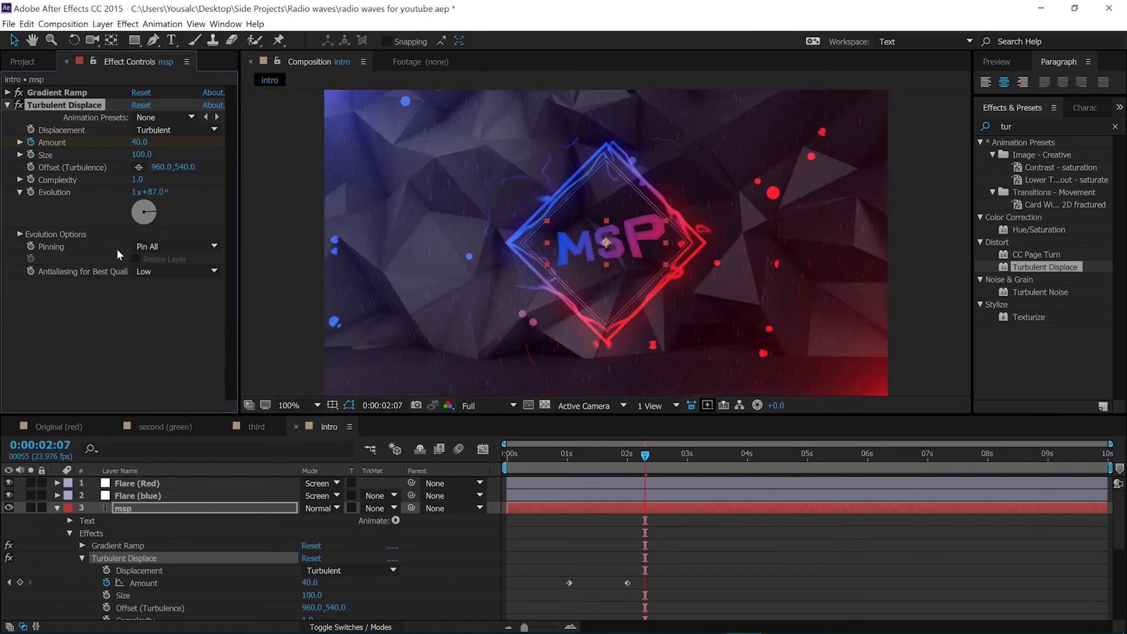
- At 0:00:01:01, set the msp layer's Turbulent Displace Evolution to 0x+0.0° and keyframe it
{"action": "left_click_drag", "start_coordinate": [647, 454], "coordinate": [569, 457]}
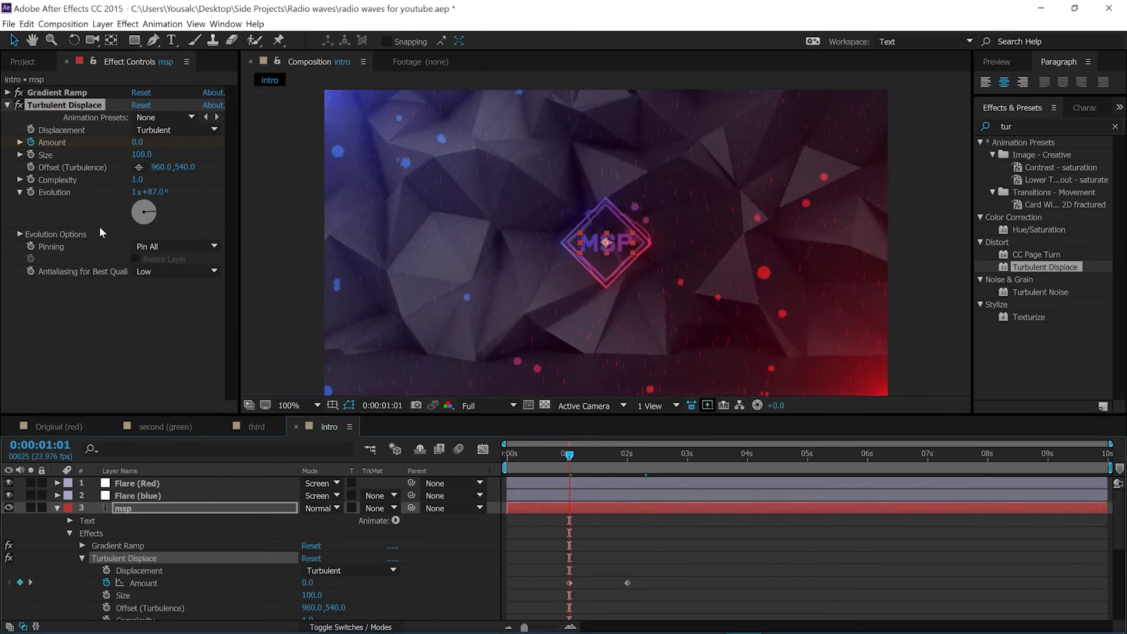
{"action": "left_click", "coordinate": [149, 192]}
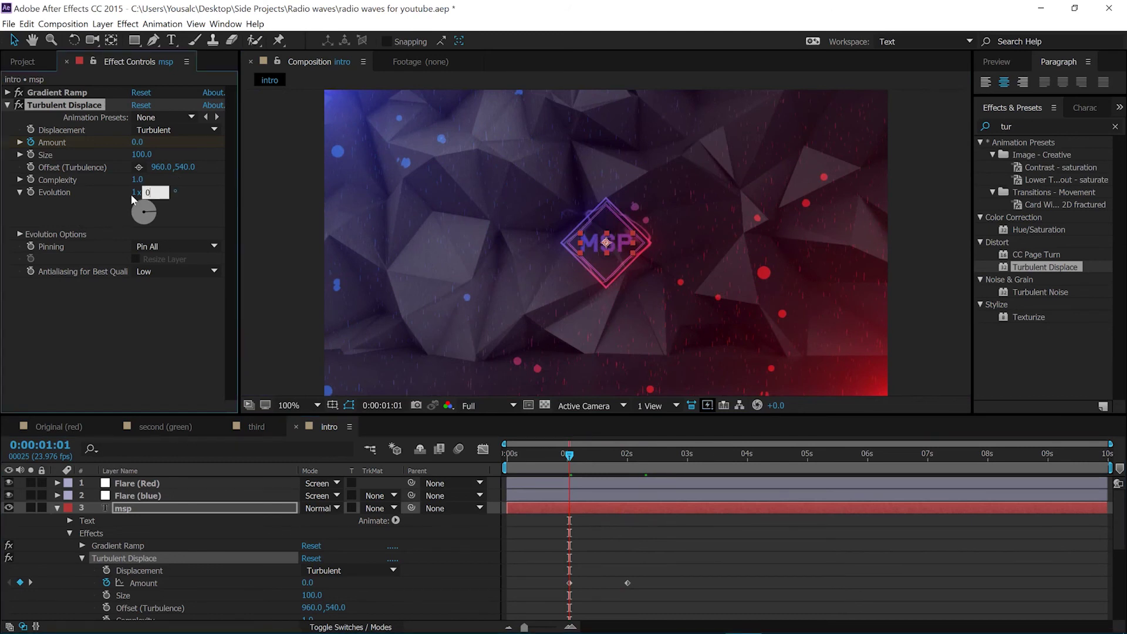
{"action": "left_click", "coordinate": [136, 193]}
{"action": "type", "text": "0"}
{"action": "left_click", "coordinate": [182, 203]}
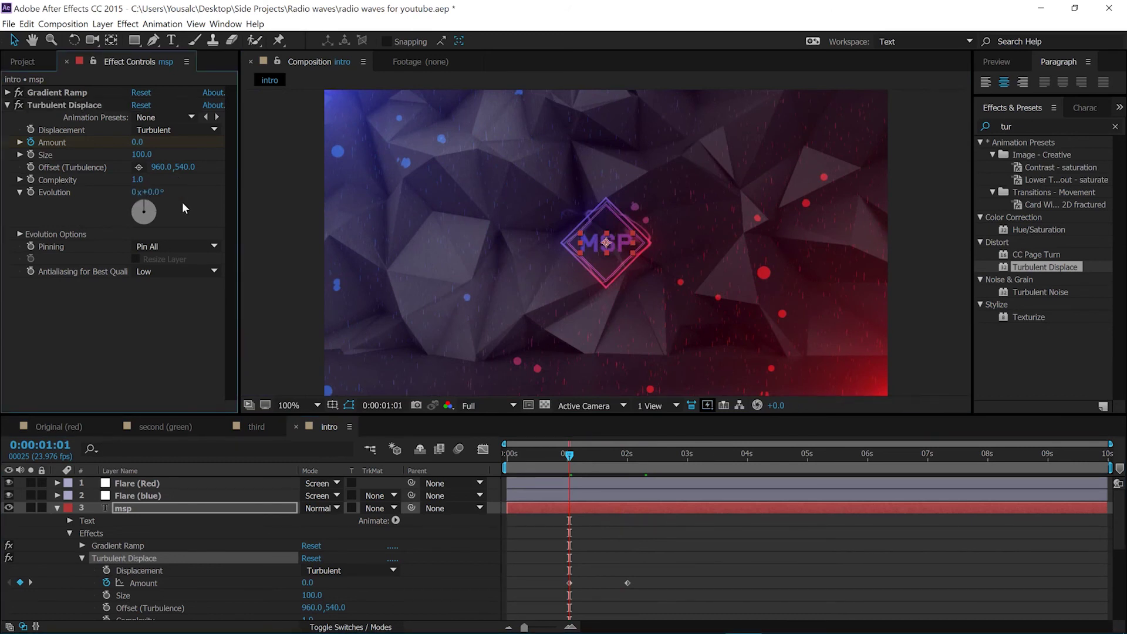
{"action": "left_click", "coordinate": [33, 192]}
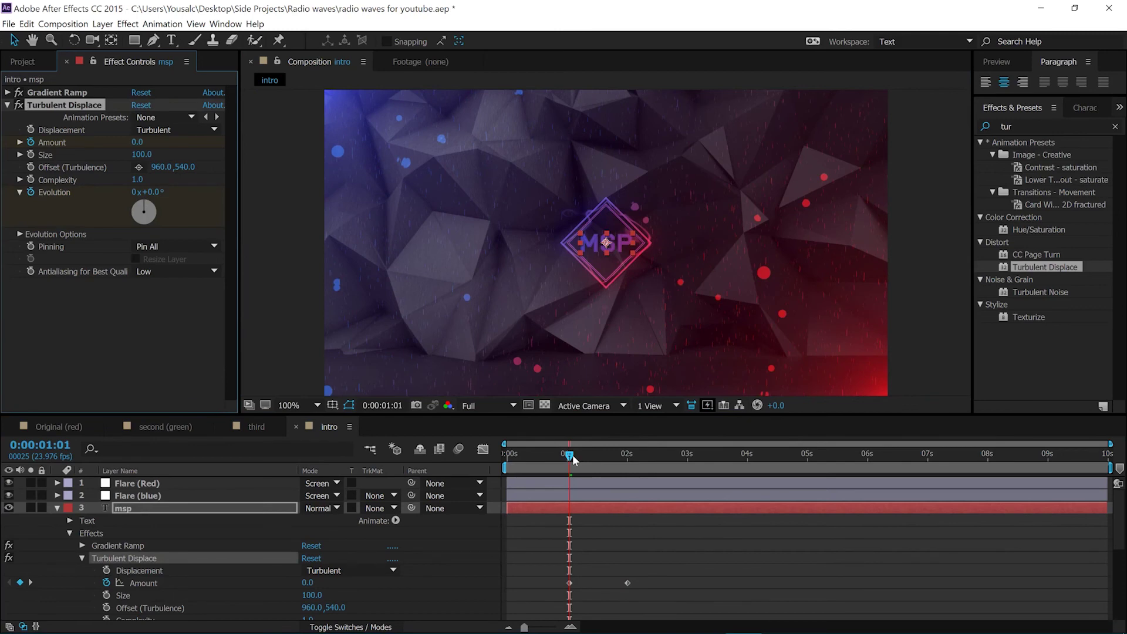
- At 0:00:09:23, add a Turbulent Displace Evolution keyframe of 3x+0.0° to the msp layer and preview the wobble at 0:00:04:21
{"action": "scroll", "coordinate": [171, 549], "scroll_direction": "down", "scroll_amount": 2}
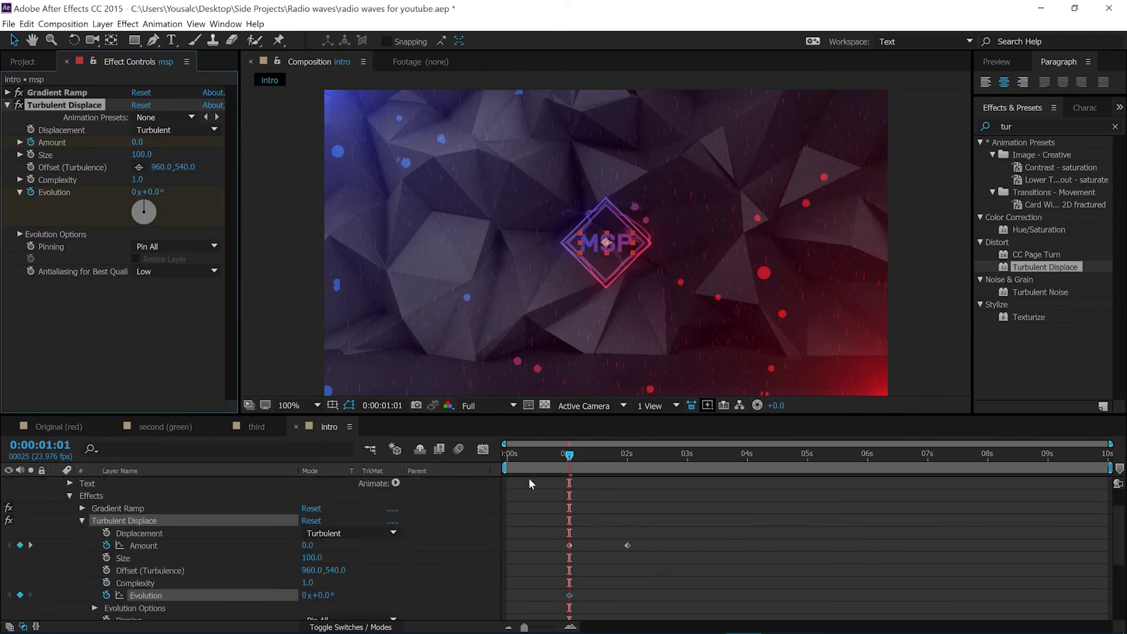
{"action": "left_click_drag", "start_coordinate": [566, 461], "coordinate": [1107, 464]}
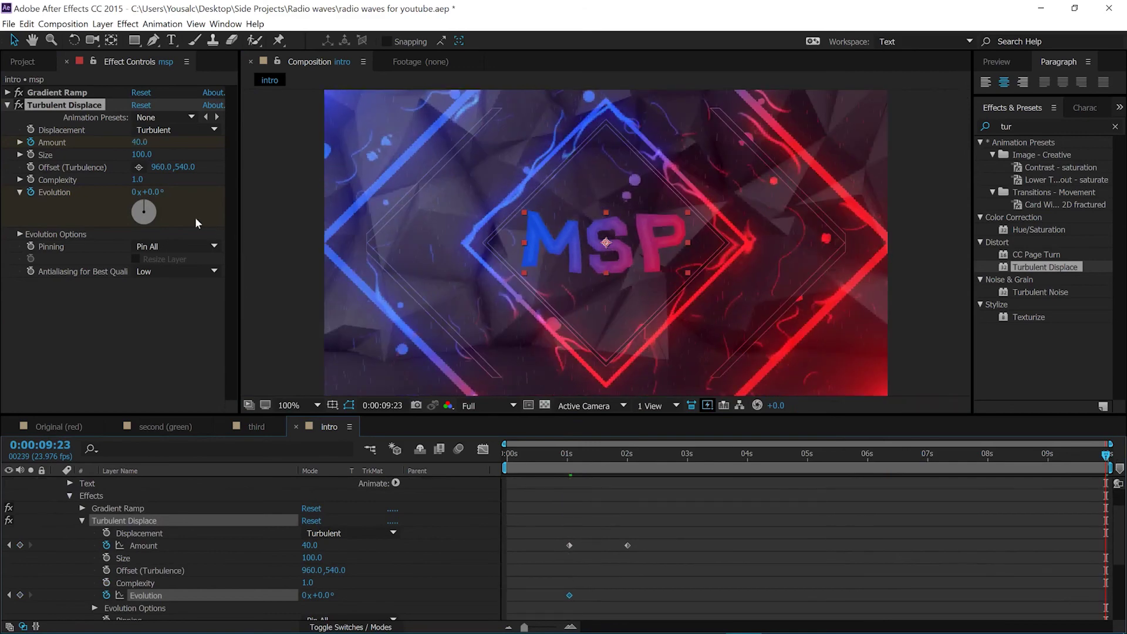
{"action": "left_click", "coordinate": [135, 192]}
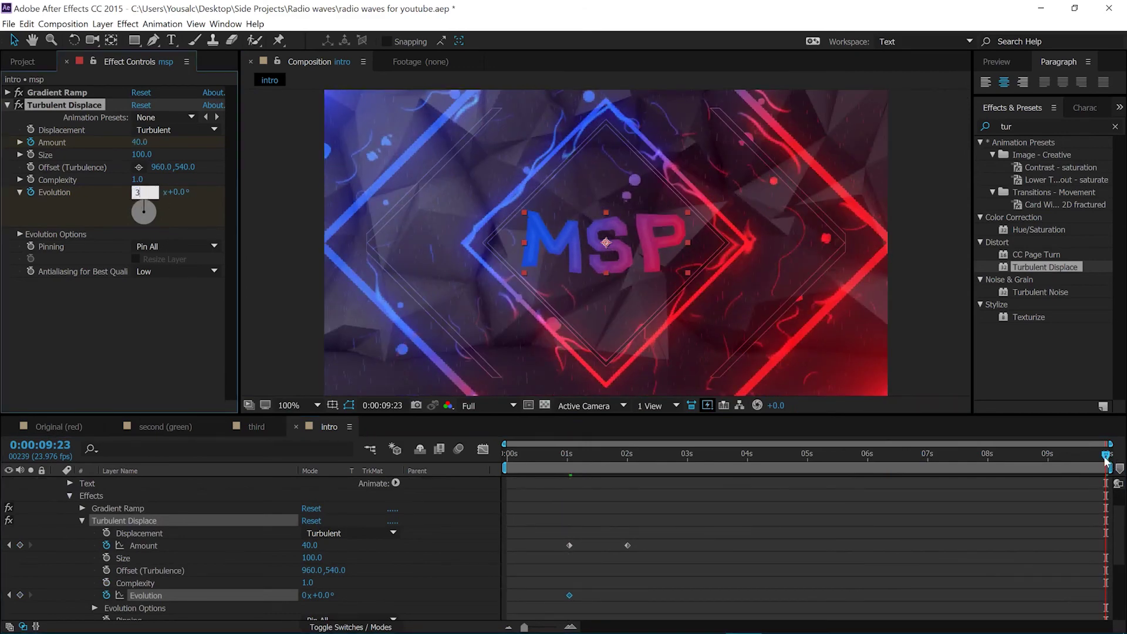
{"action": "left_click_drag", "start_coordinate": [1106, 461], "coordinate": [800, 456]}
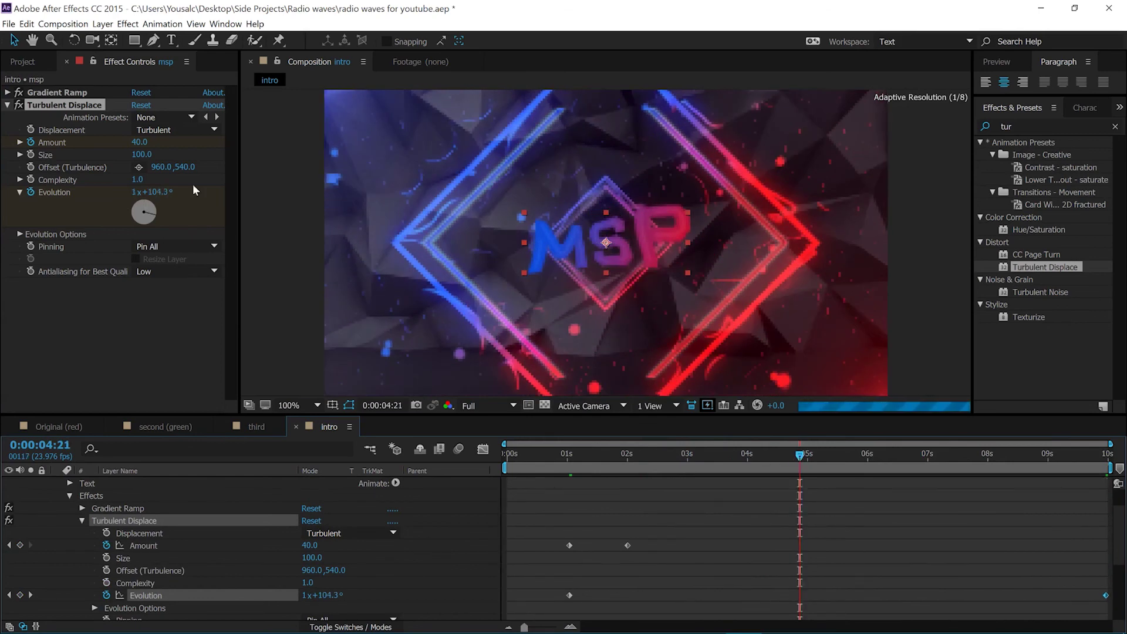
- Set the msp layer's Turbulent Displace antialiasing to High, collapse the layer's properties and preview the text at 0:00:03:03
{"action": "left_click", "coordinate": [158, 271]}
{"action": "left_click", "coordinate": [171, 300]}
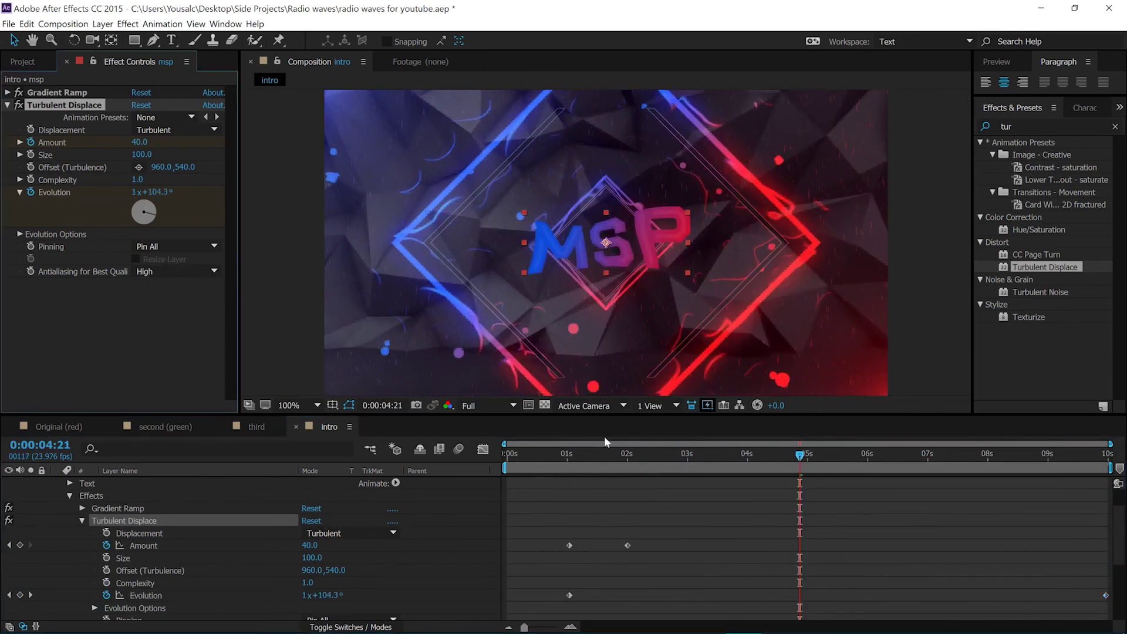
{"action": "scroll", "coordinate": [56, 511], "scroll_direction": "up", "scroll_amount": 2}
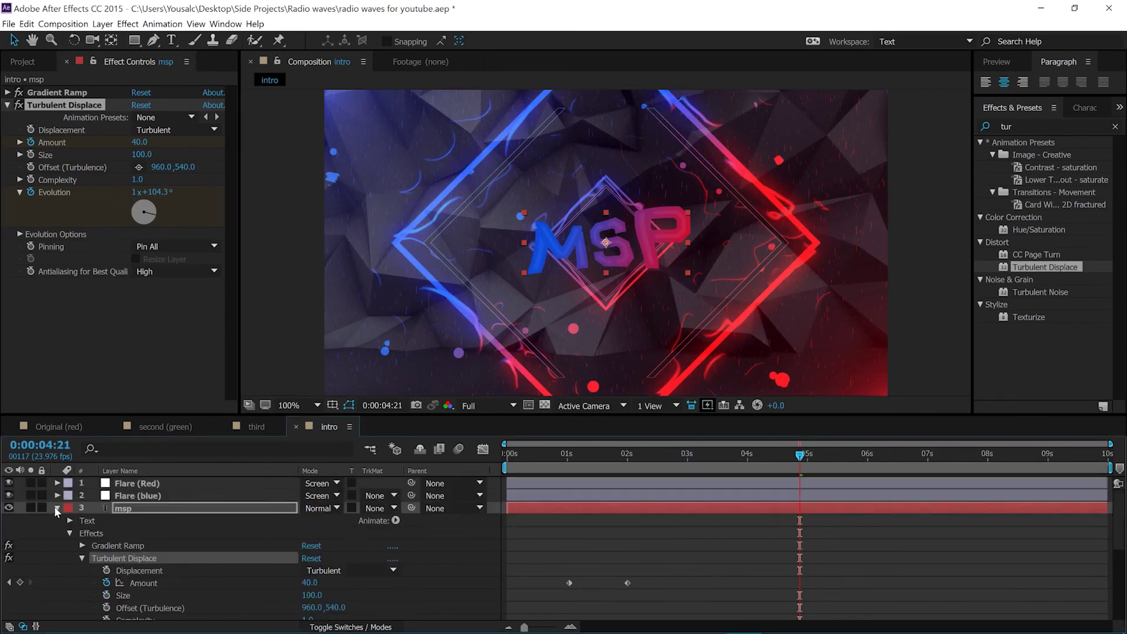
{"action": "left_click", "coordinate": [57, 509]}
{"action": "left_click_drag", "start_coordinate": [622, 455], "coordinate": [696, 457]}
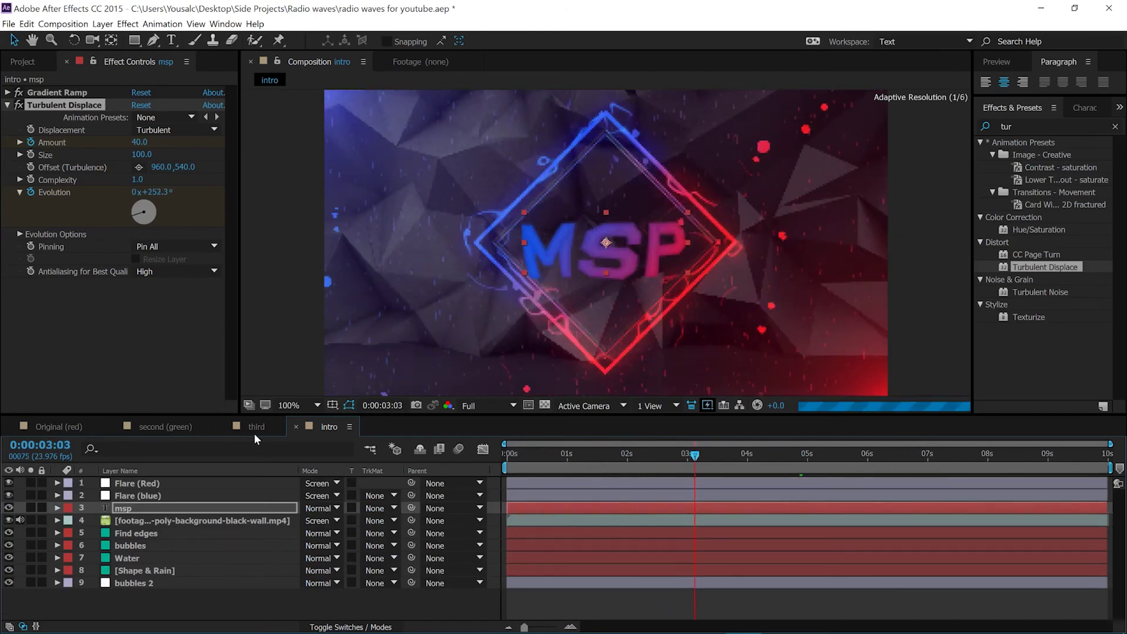
- Examine the MSP text in the third composition at 0:00:04:05 as a reference and return to the intro composition
{"action": "left_click", "coordinate": [256, 428]}
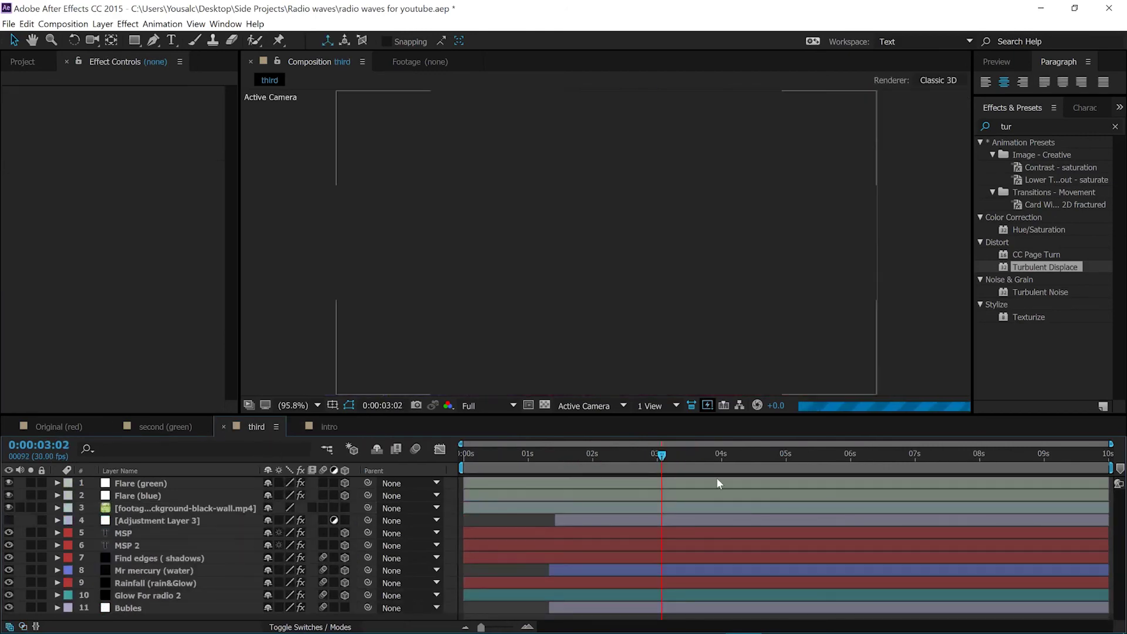
{"action": "left_click_drag", "start_coordinate": [662, 456], "coordinate": [732, 455]}
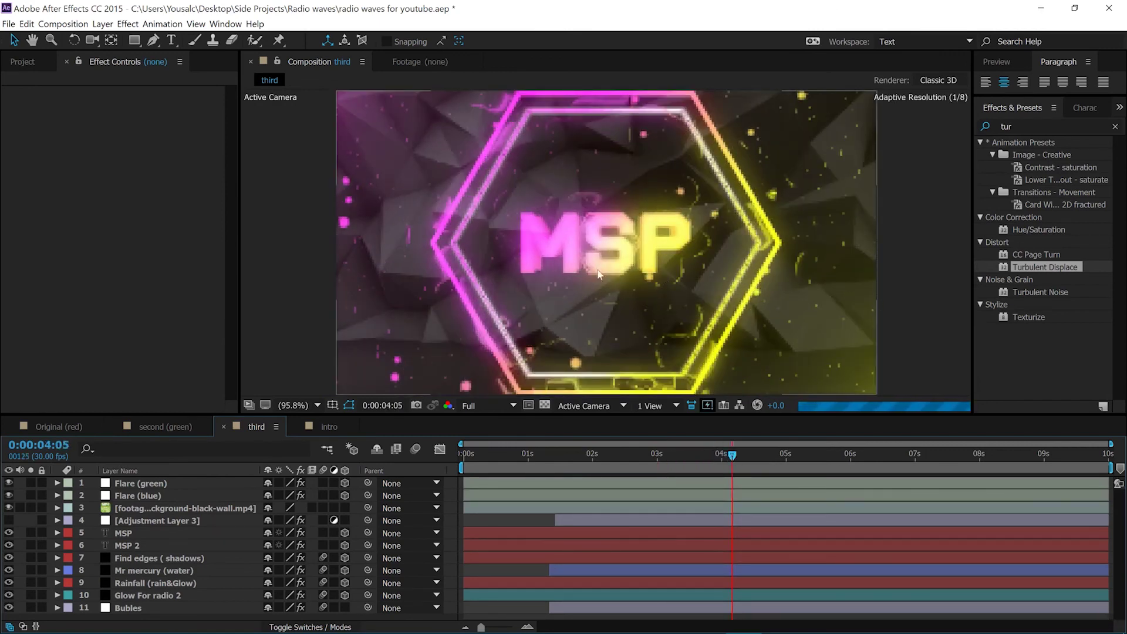
{"action": "left_click", "coordinate": [324, 427]}
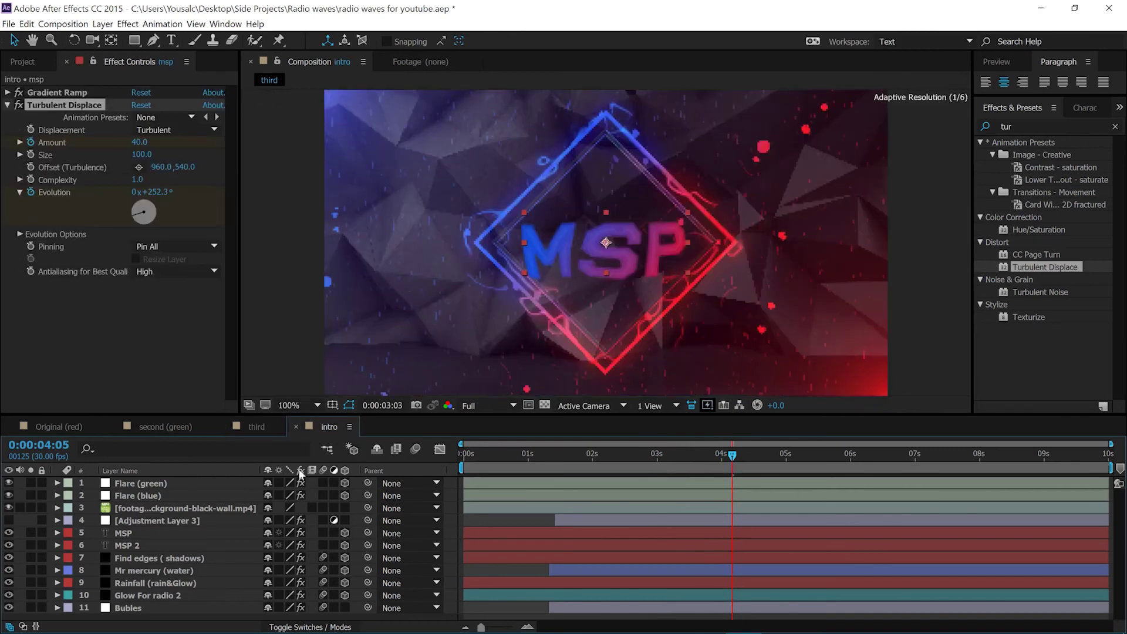
- Delete the accidental second Turbulent Displace from the msp layer and duplicate the whole msp text layer
{"action": "left_click", "coordinate": [205, 508]}
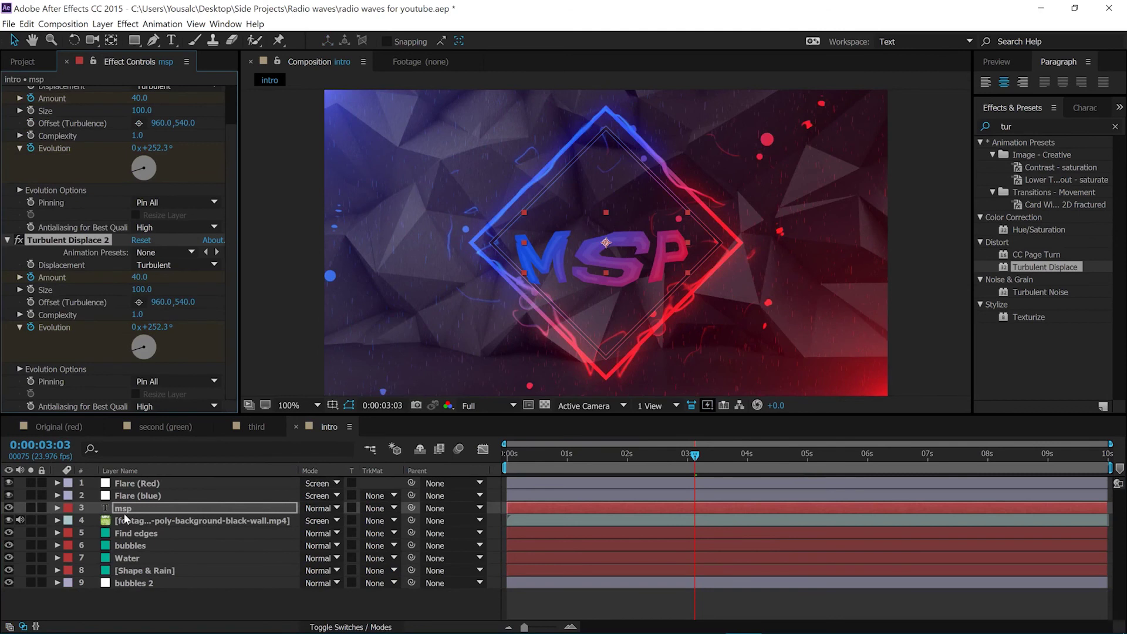
{"action": "key", "text": "Delete"}
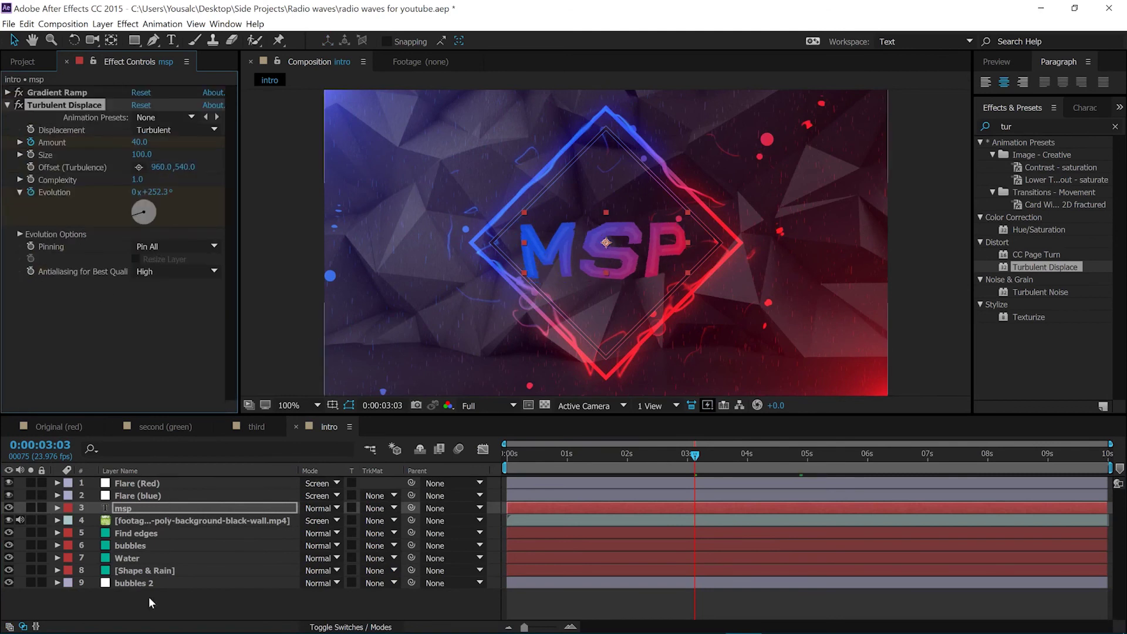
{"action": "left_click", "coordinate": [149, 596]}
{"action": "left_click", "coordinate": [165, 508]}
{"action": "key", "text": "ctrl+d"}
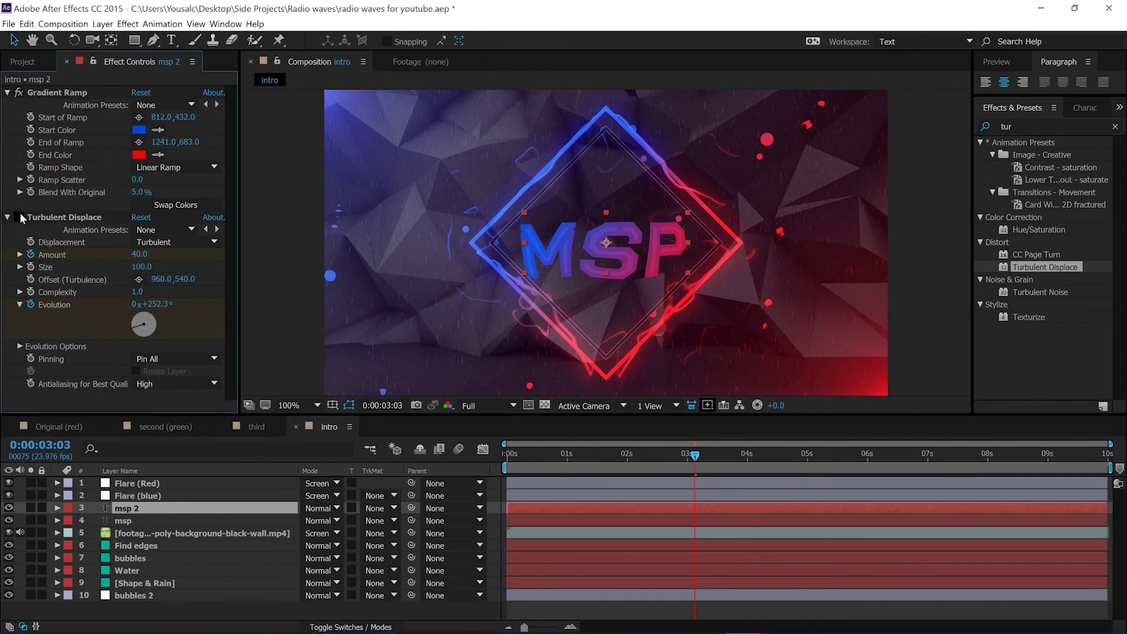
- Turn off Turbulent Displace on the msp layer and move the msp 2 layer directly below it
{"action": "left_click", "coordinate": [141, 521]}
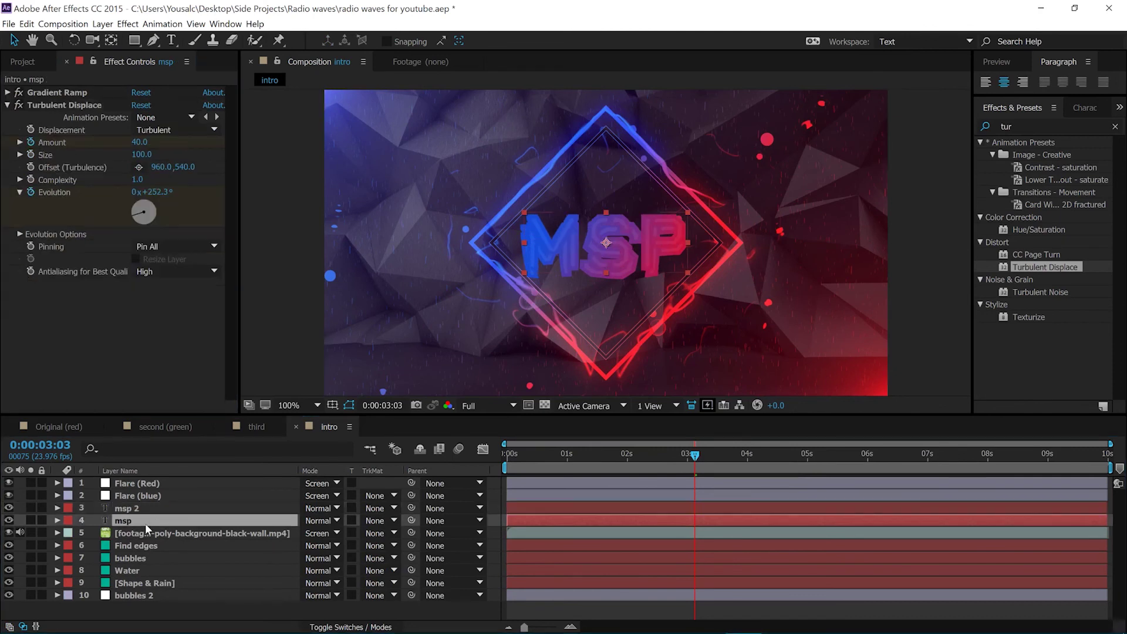
{"action": "left_click", "coordinate": [19, 105]}
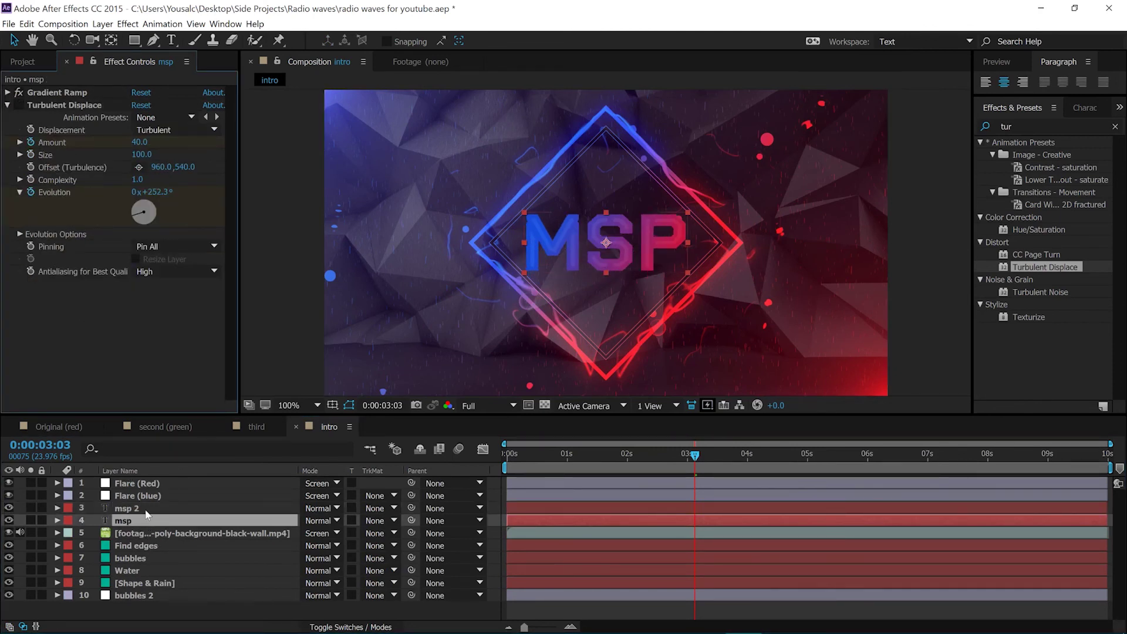
{"action": "mouse_move", "coordinate": [146, 511]}
{"action": "left_mouse_down"}
{"action": "mouse_move", "coordinate": [155, 528]}
{"action": "mouse_move", "coordinate": [136, 522]}
{"action": "left_mouse_up"}
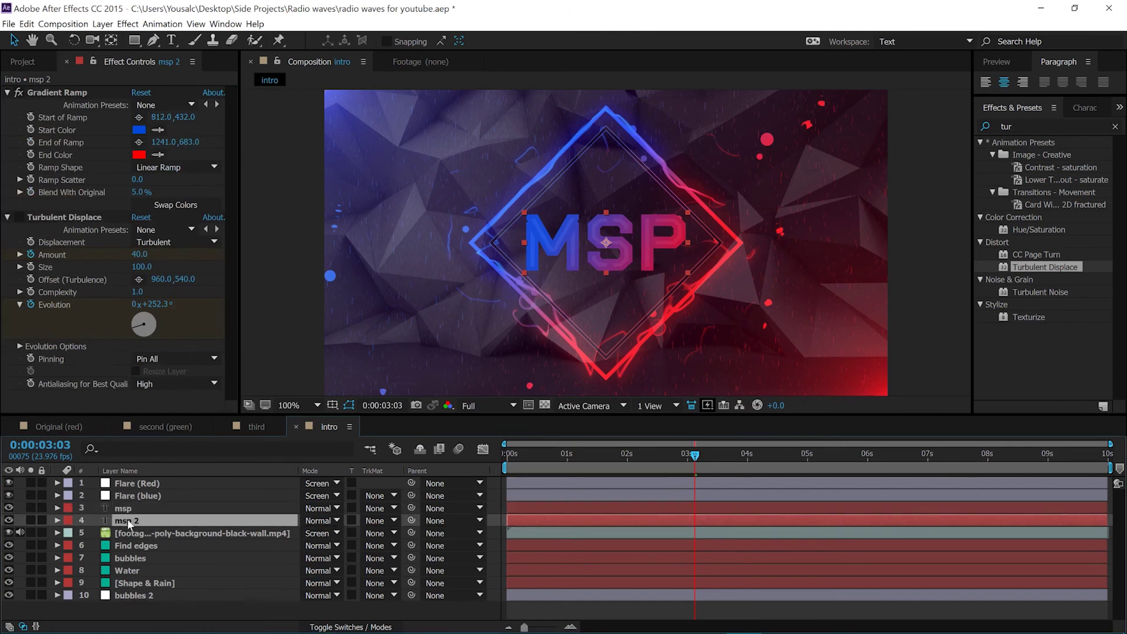
- Set the msp 2 layer's Scale keyframe at 0:00:02:00 to 50%
{"action": "left_click", "coordinate": [57, 521]}
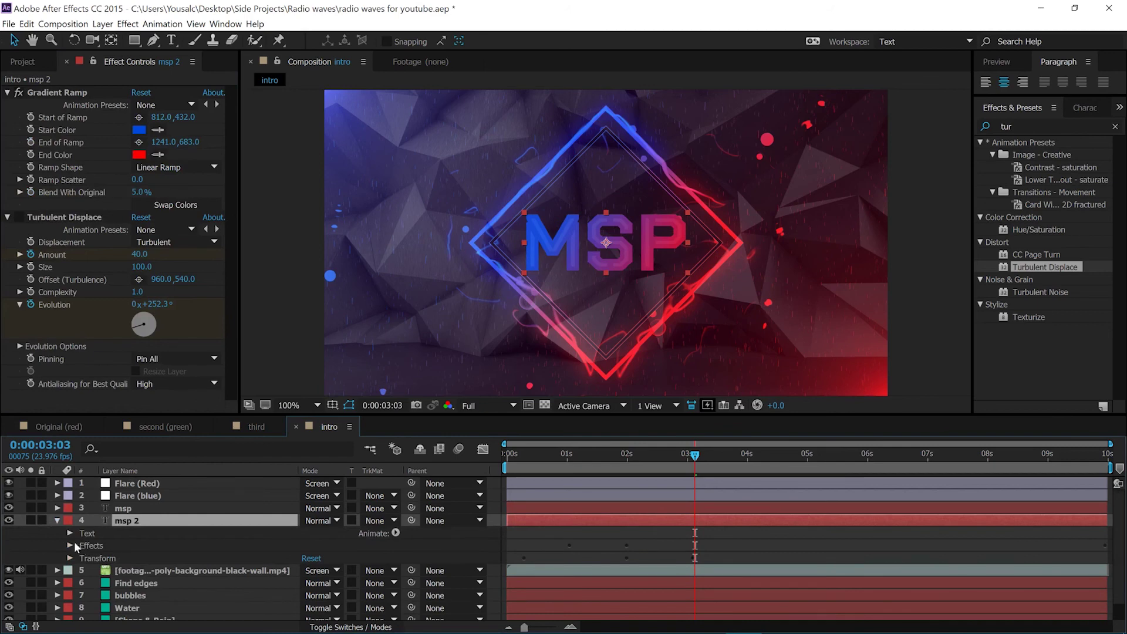
{"action": "left_click", "coordinate": [70, 558]}
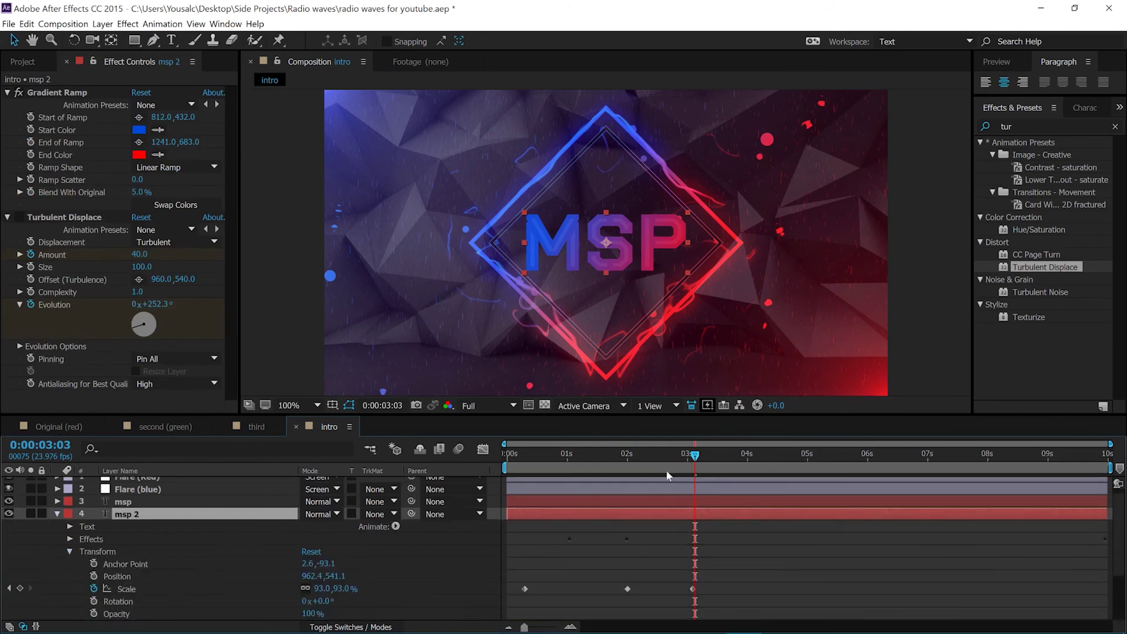
{"action": "left_click_drag", "start_coordinate": [694, 456], "coordinate": [629, 464]}
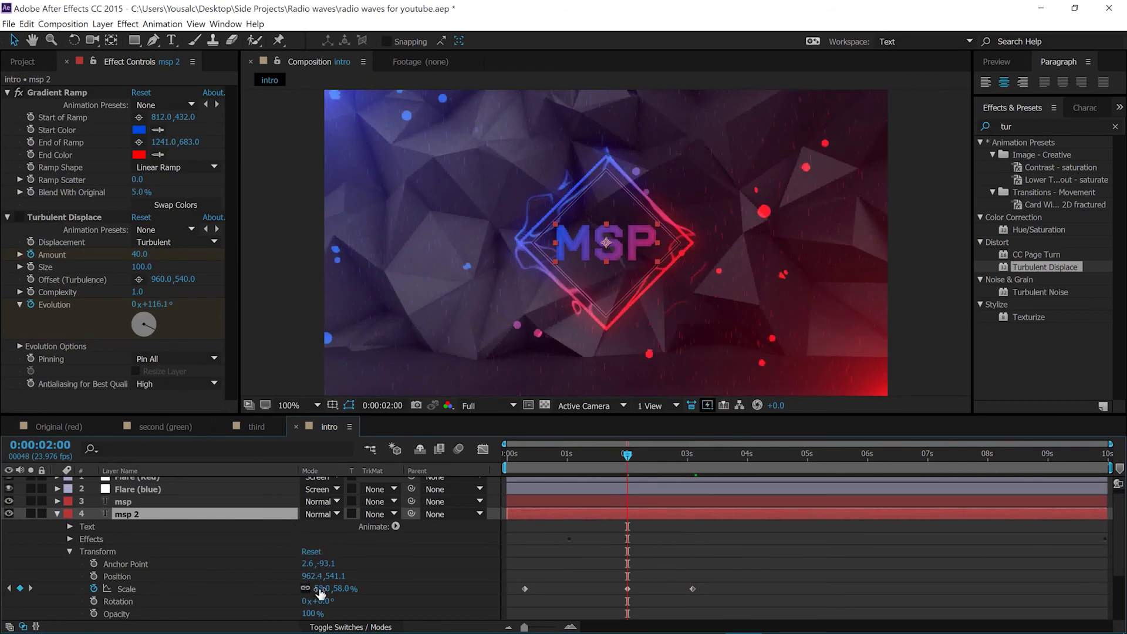
{"action": "left_click_drag", "start_coordinate": [320, 593], "coordinate": [306, 588]}
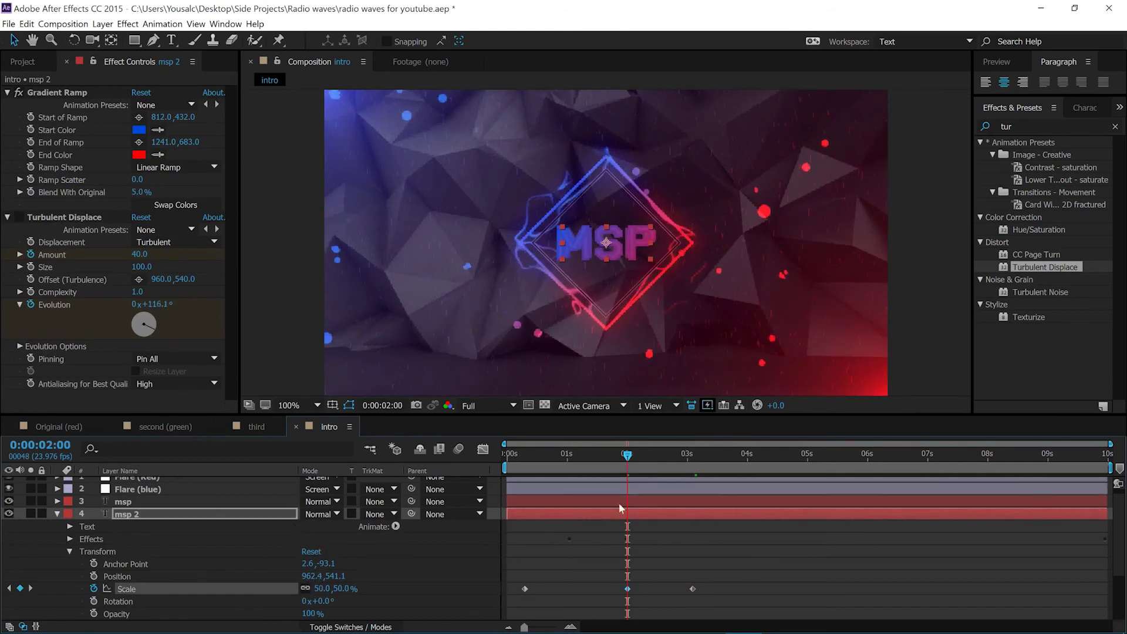
- Set the msp 2 layer's Scale keyframe at 0:00:03:02 to 81% and preview the layered text up to 0:00:03:19
{"action": "left_click_drag", "start_coordinate": [627, 460], "coordinate": [690, 461]}
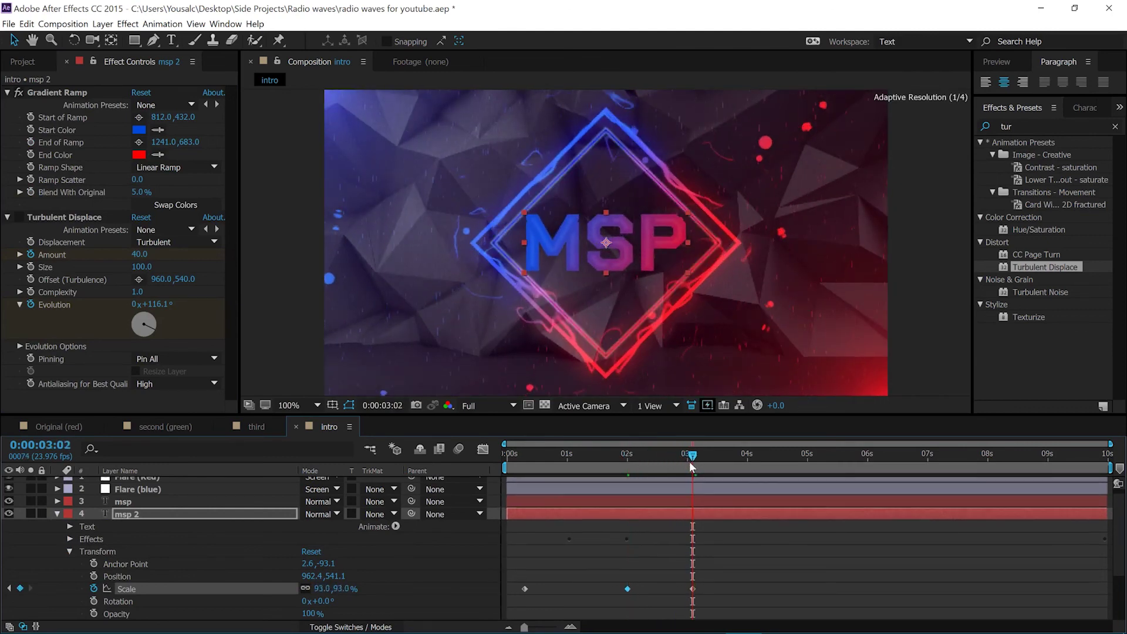
{"action": "left_click_drag", "start_coordinate": [330, 590], "coordinate": [310, 588]}
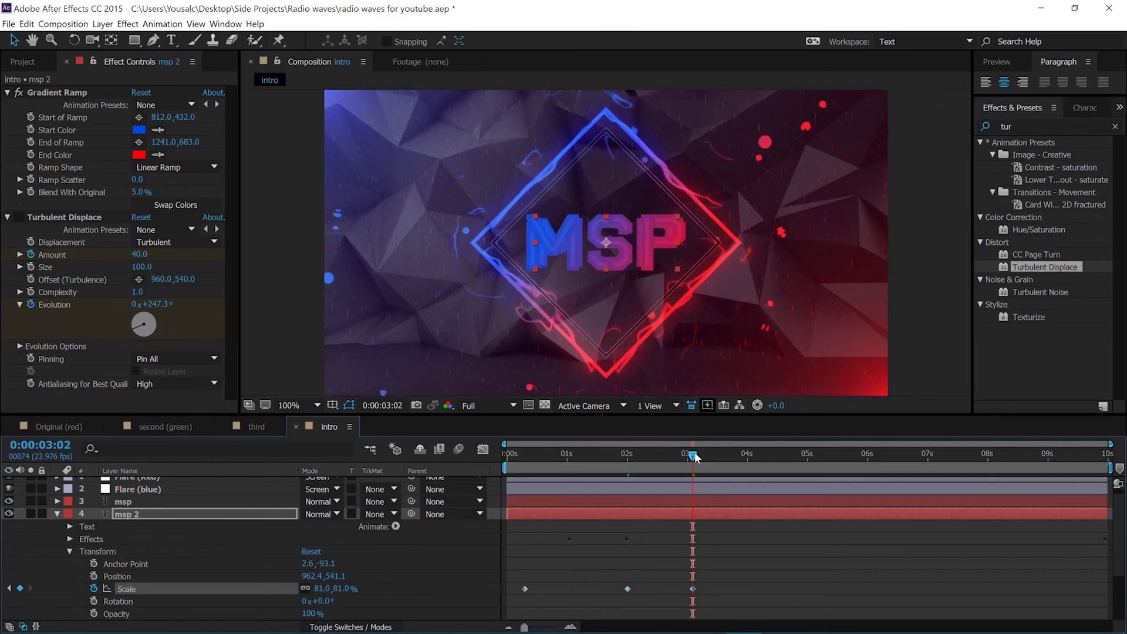
{"action": "left_click_drag", "start_coordinate": [693, 457], "coordinate": [720, 455]}
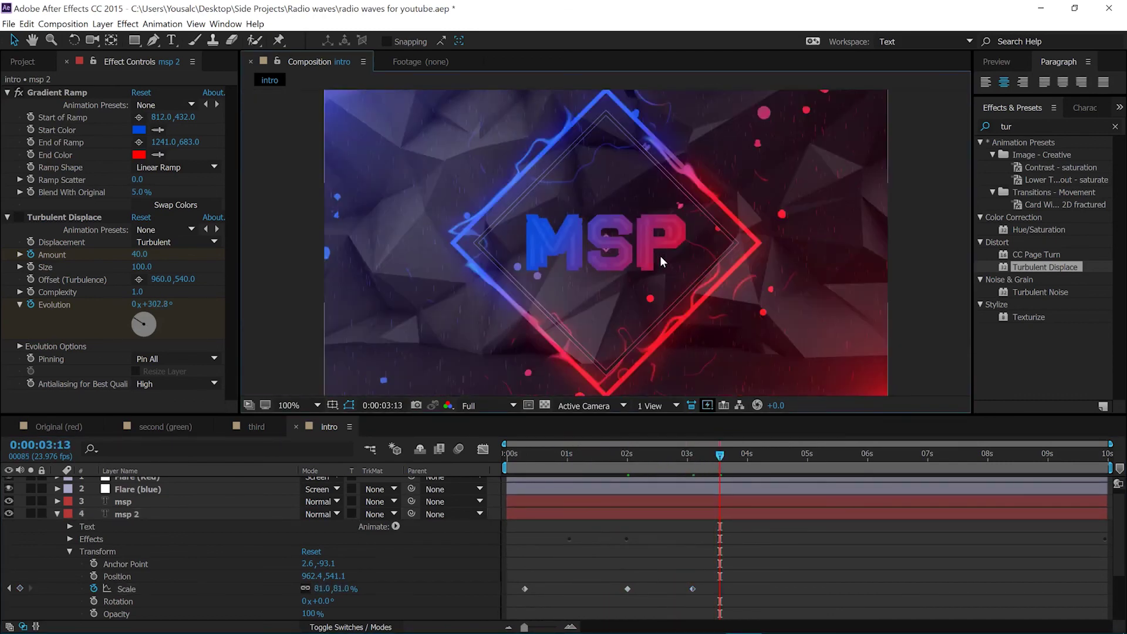
{"action": "left_click_drag", "start_coordinate": [720, 454], "coordinate": [735, 452]}
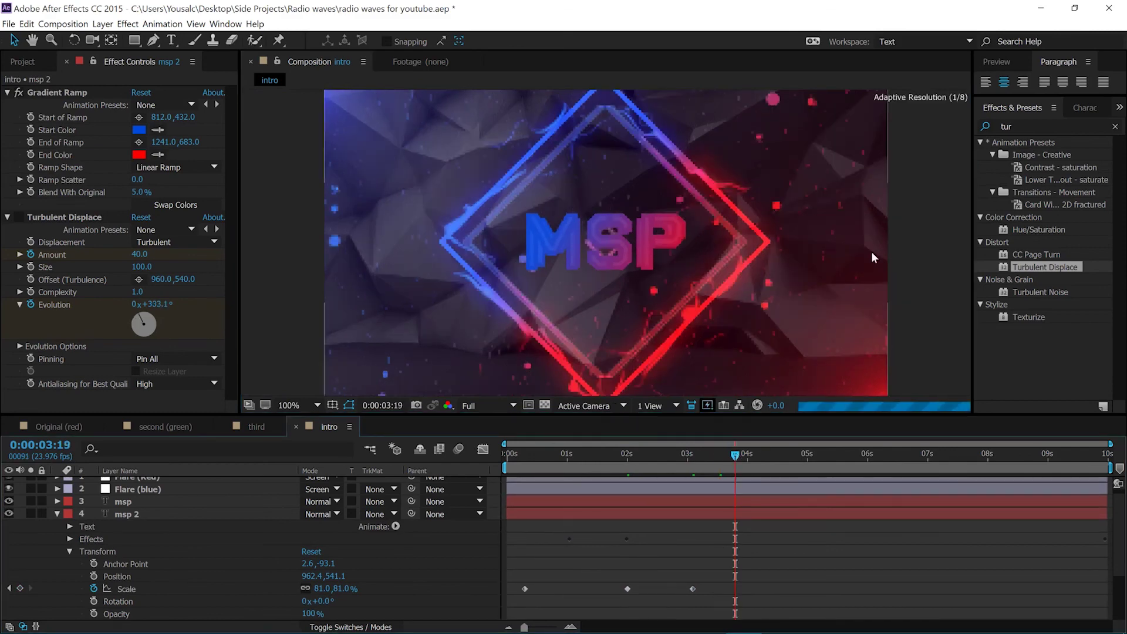
- Search the effects for "glow" and select the Stylize Glow effect
{"action": "left_click", "coordinate": [1031, 124]}
{"action": "type", "text": "g"}
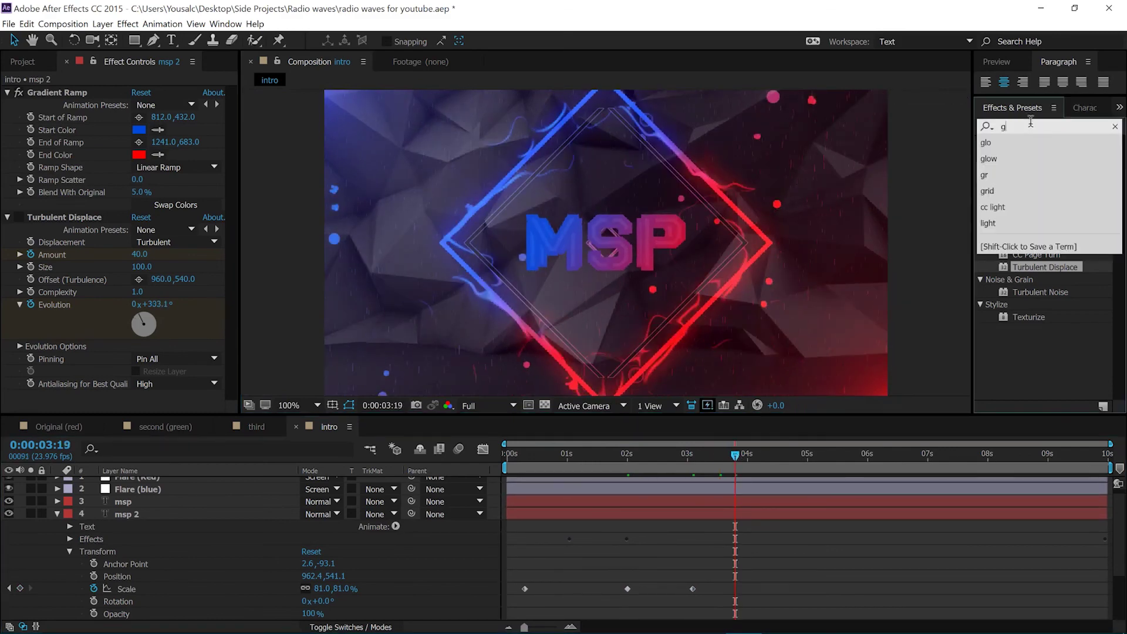
{"action": "type", "text": "low"}
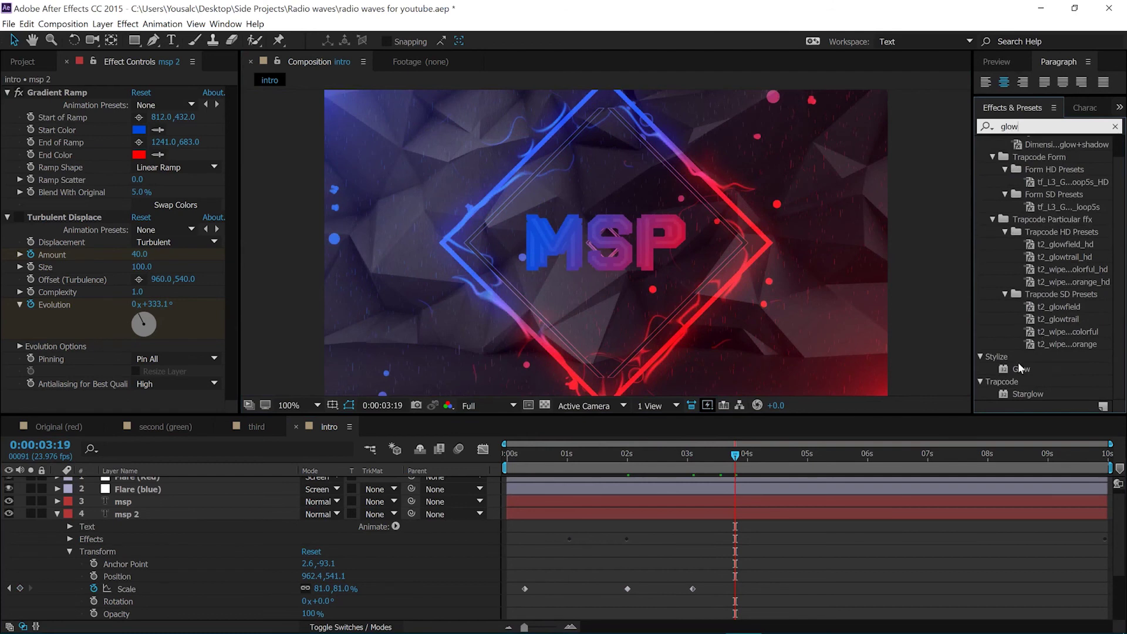
{"action": "left_click_drag", "start_coordinate": [1018, 365], "coordinate": [1061, 372]}
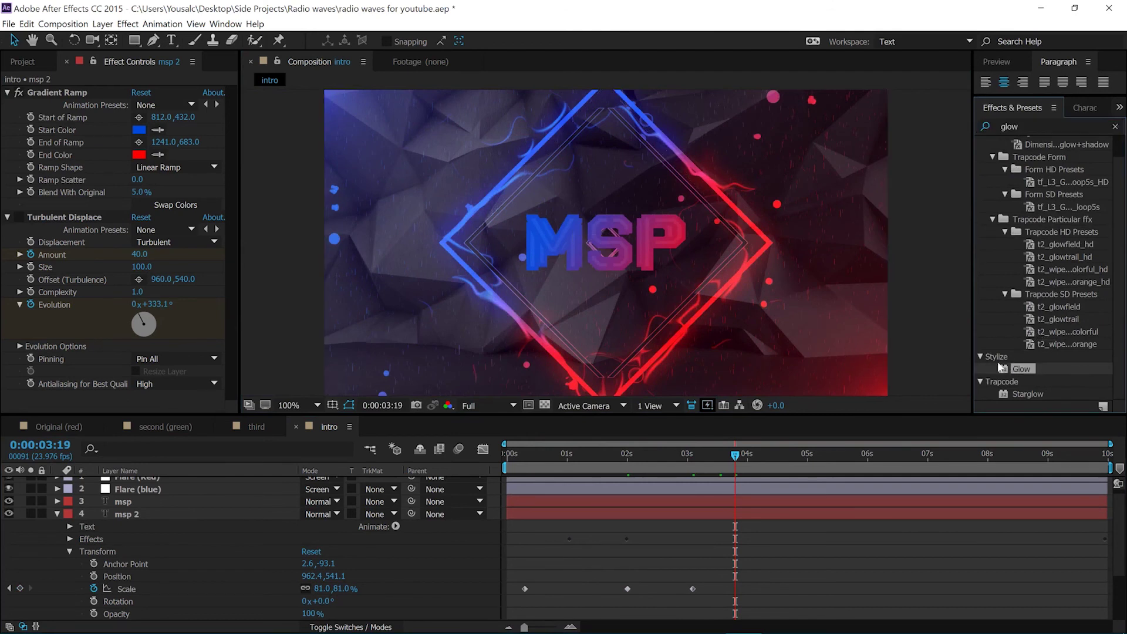
- Collapse the msp 2 layer's properties and its Gradient Ramp and Turbulent Displace settings
{"action": "left_click", "coordinate": [57, 514]}
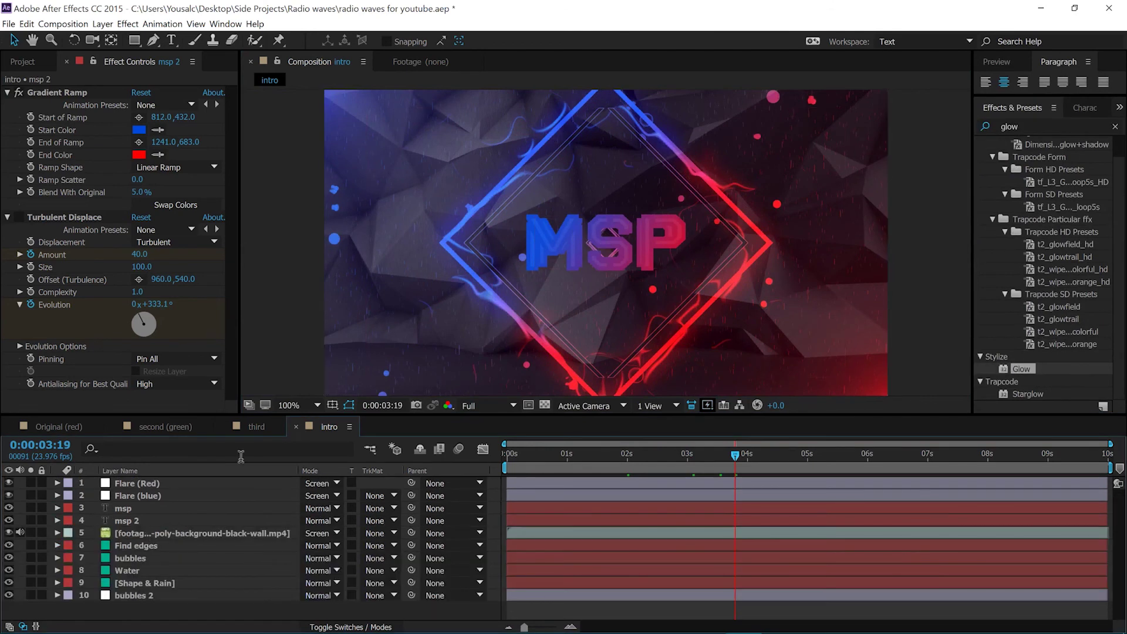
{"action": "left_click", "coordinate": [8, 93]}
{"action": "left_click", "coordinate": [7, 105]}
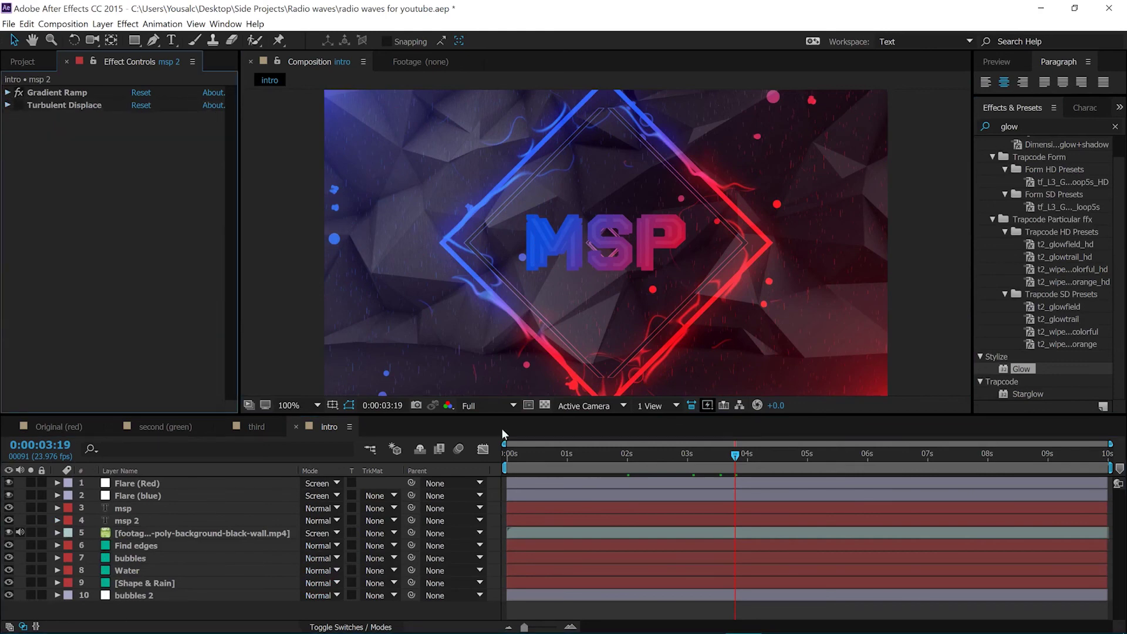
- Preview the layered MSP text and diamond waves at several times between 0:00:02:18 and 0:00:04:03
{"action": "left_click_drag", "start_coordinate": [646, 449], "coordinate": [757, 459]}
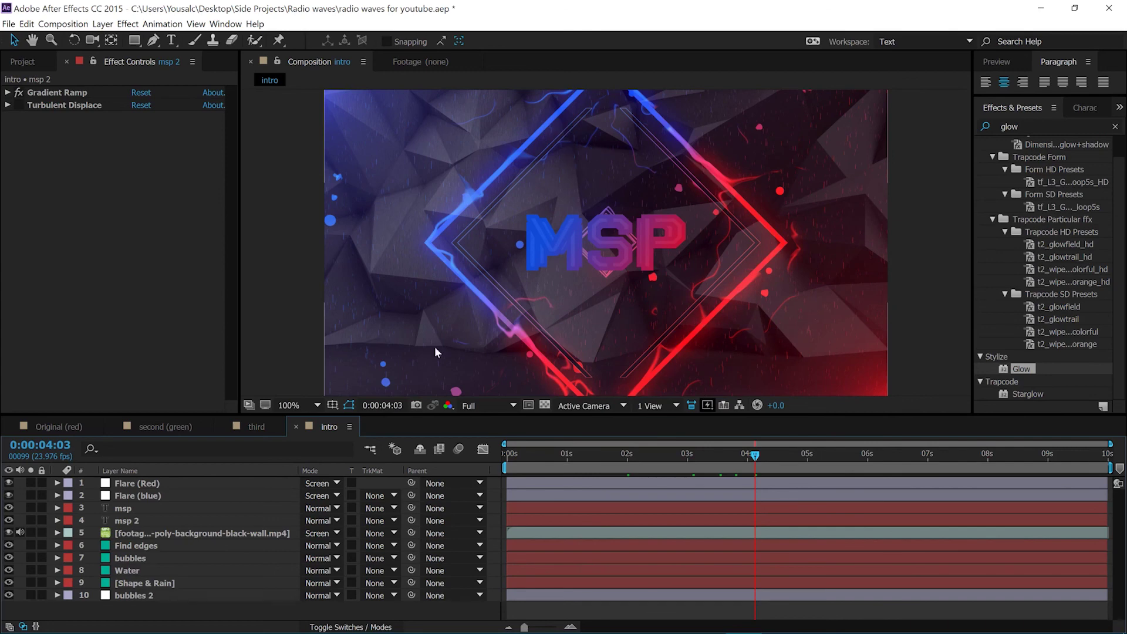
{"action": "mouse_move", "coordinate": [717, 454]}
{"action": "left_mouse_down"}
{"action": "mouse_move", "coordinate": [643, 454]}
{"action": "mouse_move", "coordinate": [720, 455]}
{"action": "left_mouse_up"}
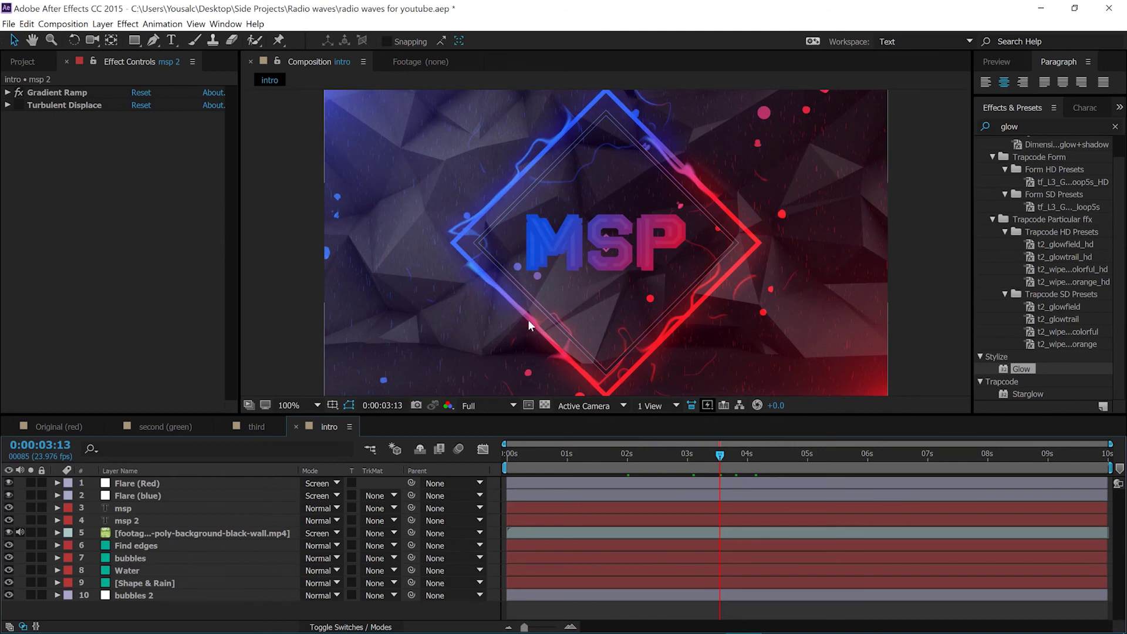
{"action": "left_click_drag", "start_coordinate": [720, 456], "coordinate": [693, 455]}
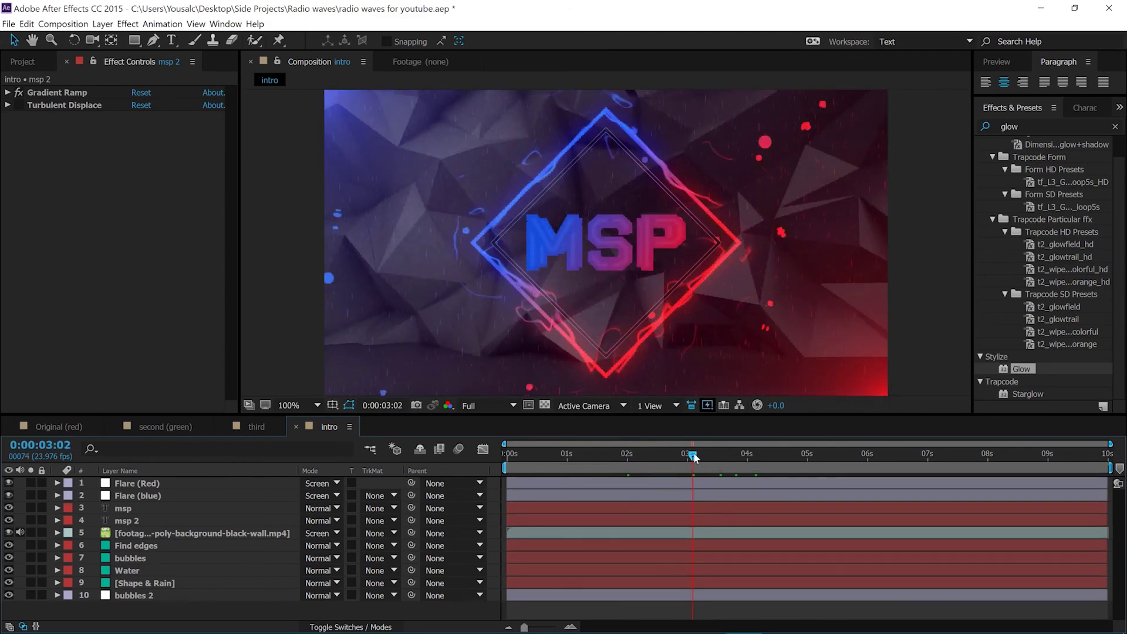
{"action": "left_click_drag", "start_coordinate": [694, 457], "coordinate": [676, 456]}
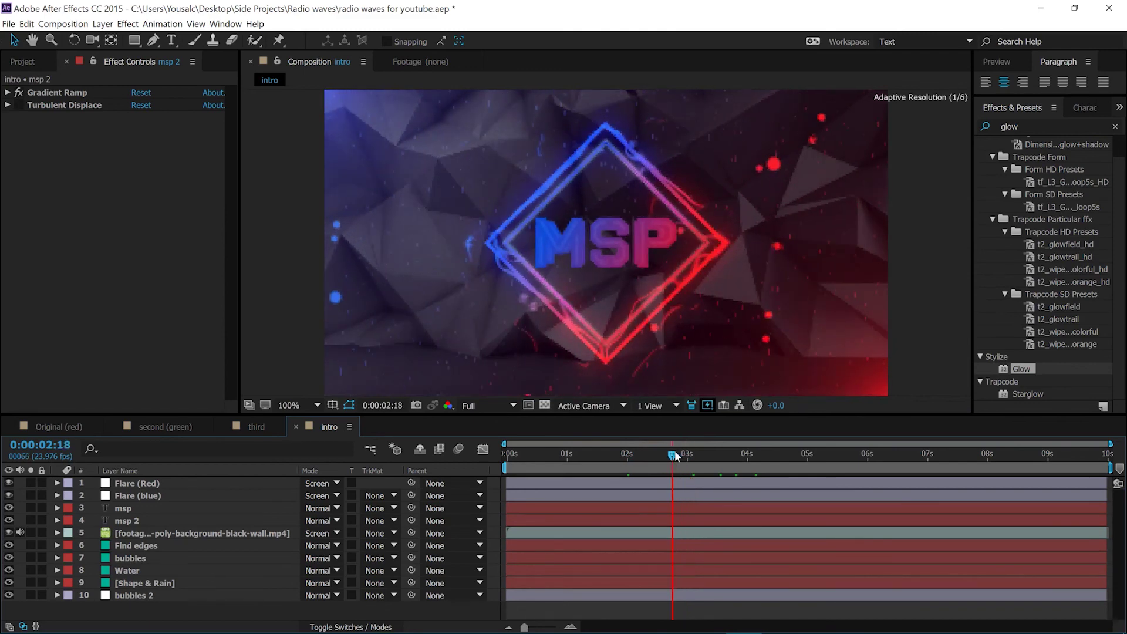
{"action": "left_click_drag", "start_coordinate": [674, 450], "coordinate": [730, 445]}
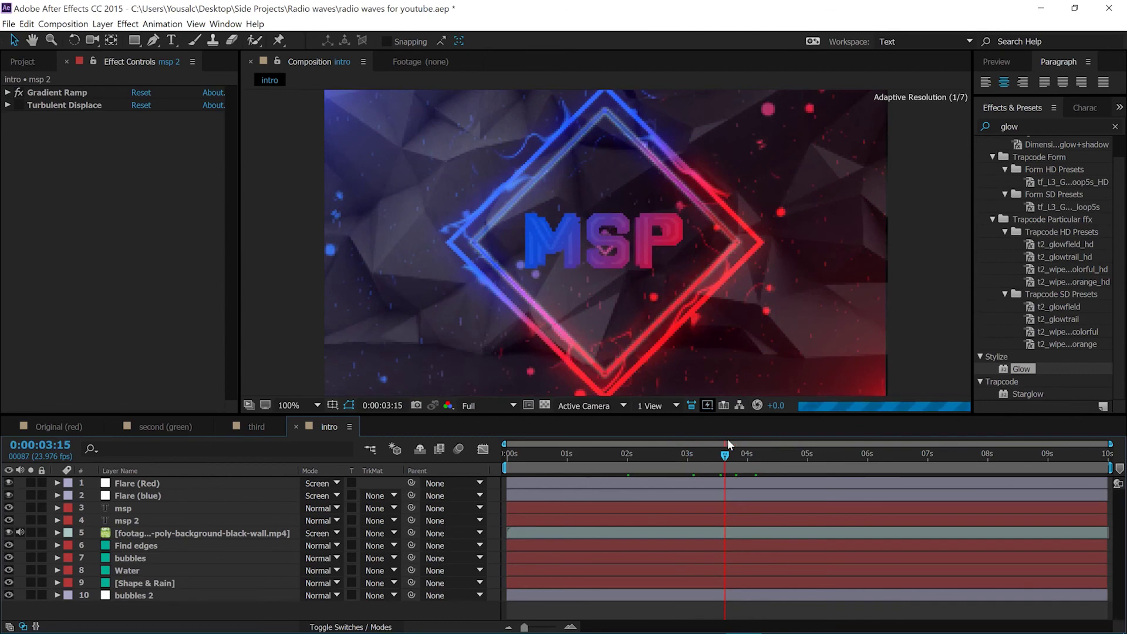
{"action": "mouse_move", "coordinate": [689, 623]}
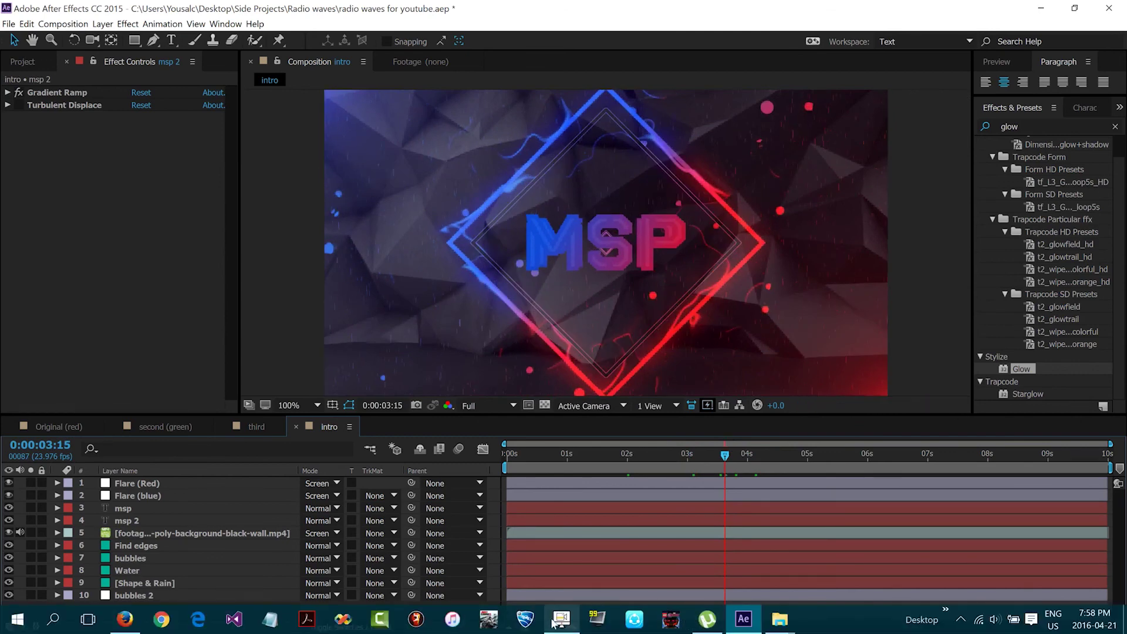
{"action": "left_click", "coordinate": [553, 621]}
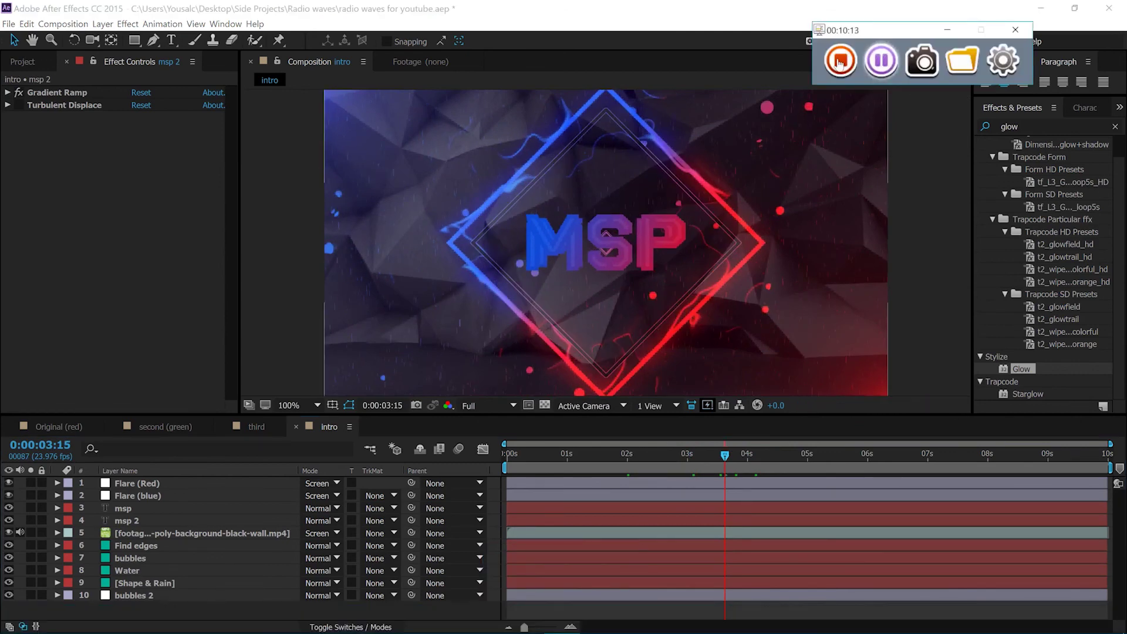